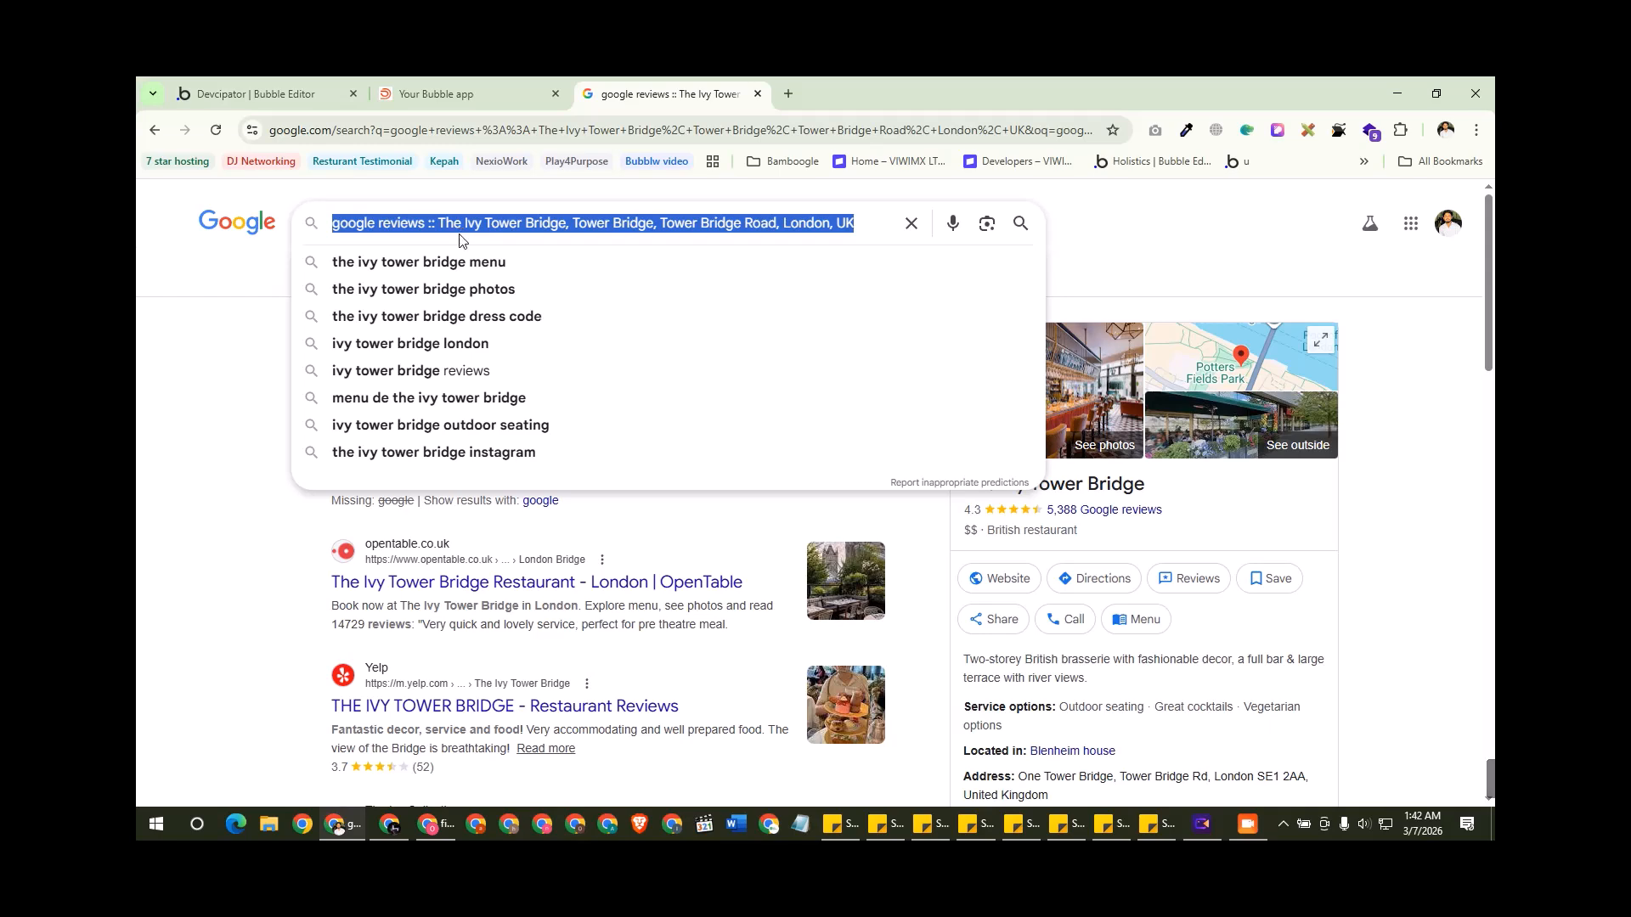
Step: Open Google Maps and bring up the place page for The Ivy Tower Bridge
{"action": "key", "text": "Return"}
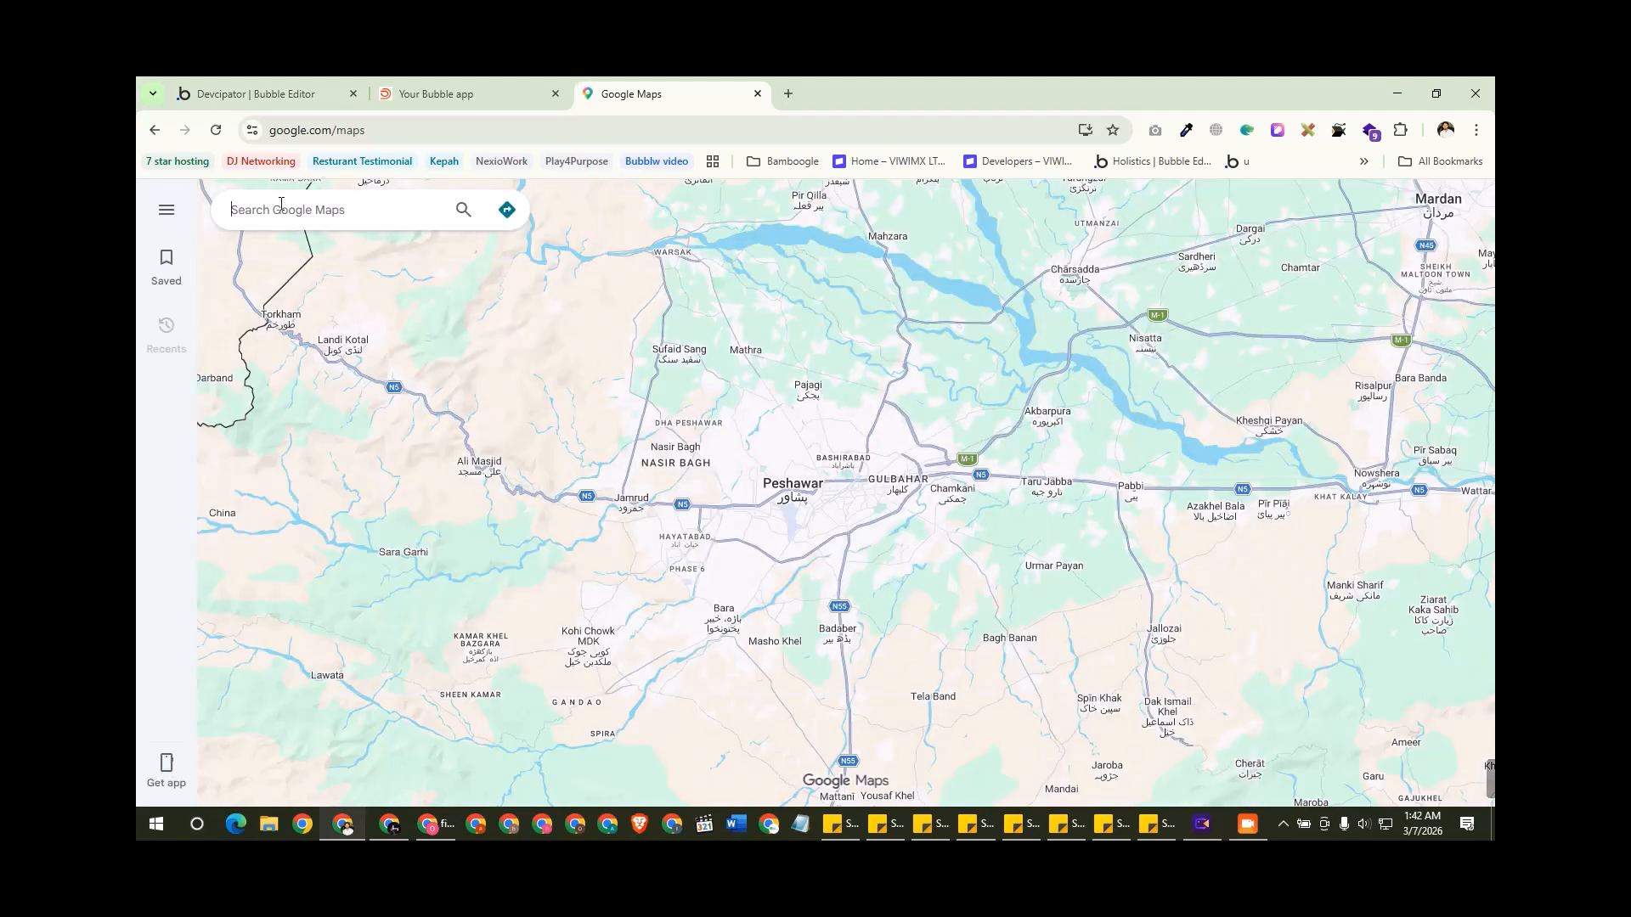
{"action": "left_click", "coordinate": [280, 204]}
{"action": "left_click", "coordinate": [340, 280]}
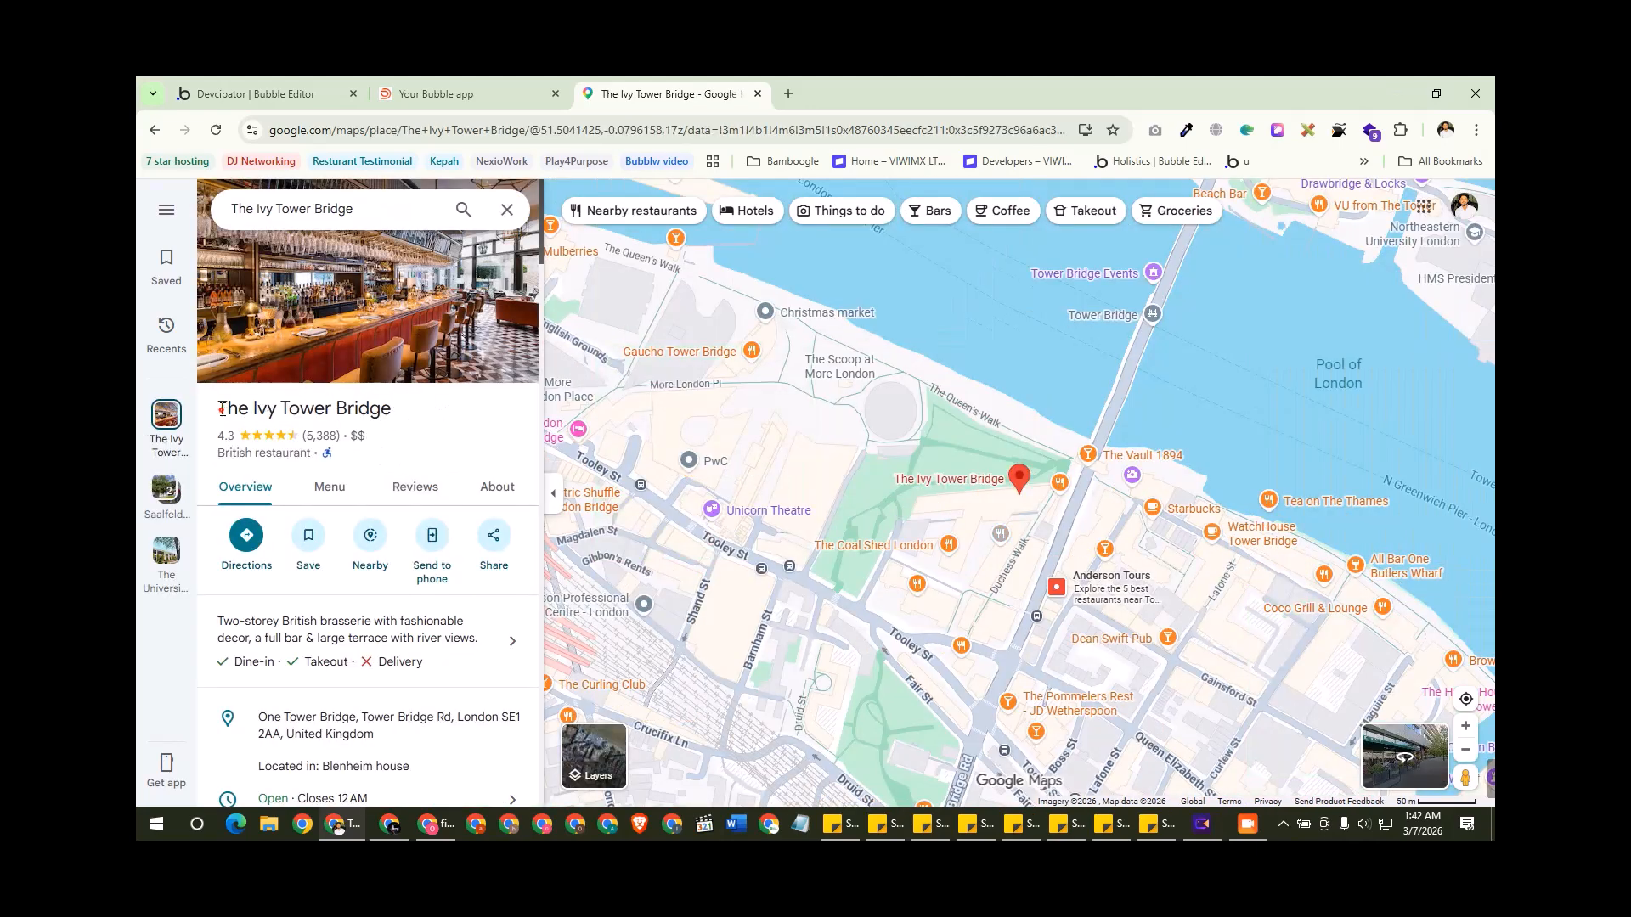
Step: Examine the restaurant's name, review summary and customer reviews on its Google Maps place page
{"action": "left_click_drag", "start_coordinate": [222, 411], "coordinate": [429, 411]}
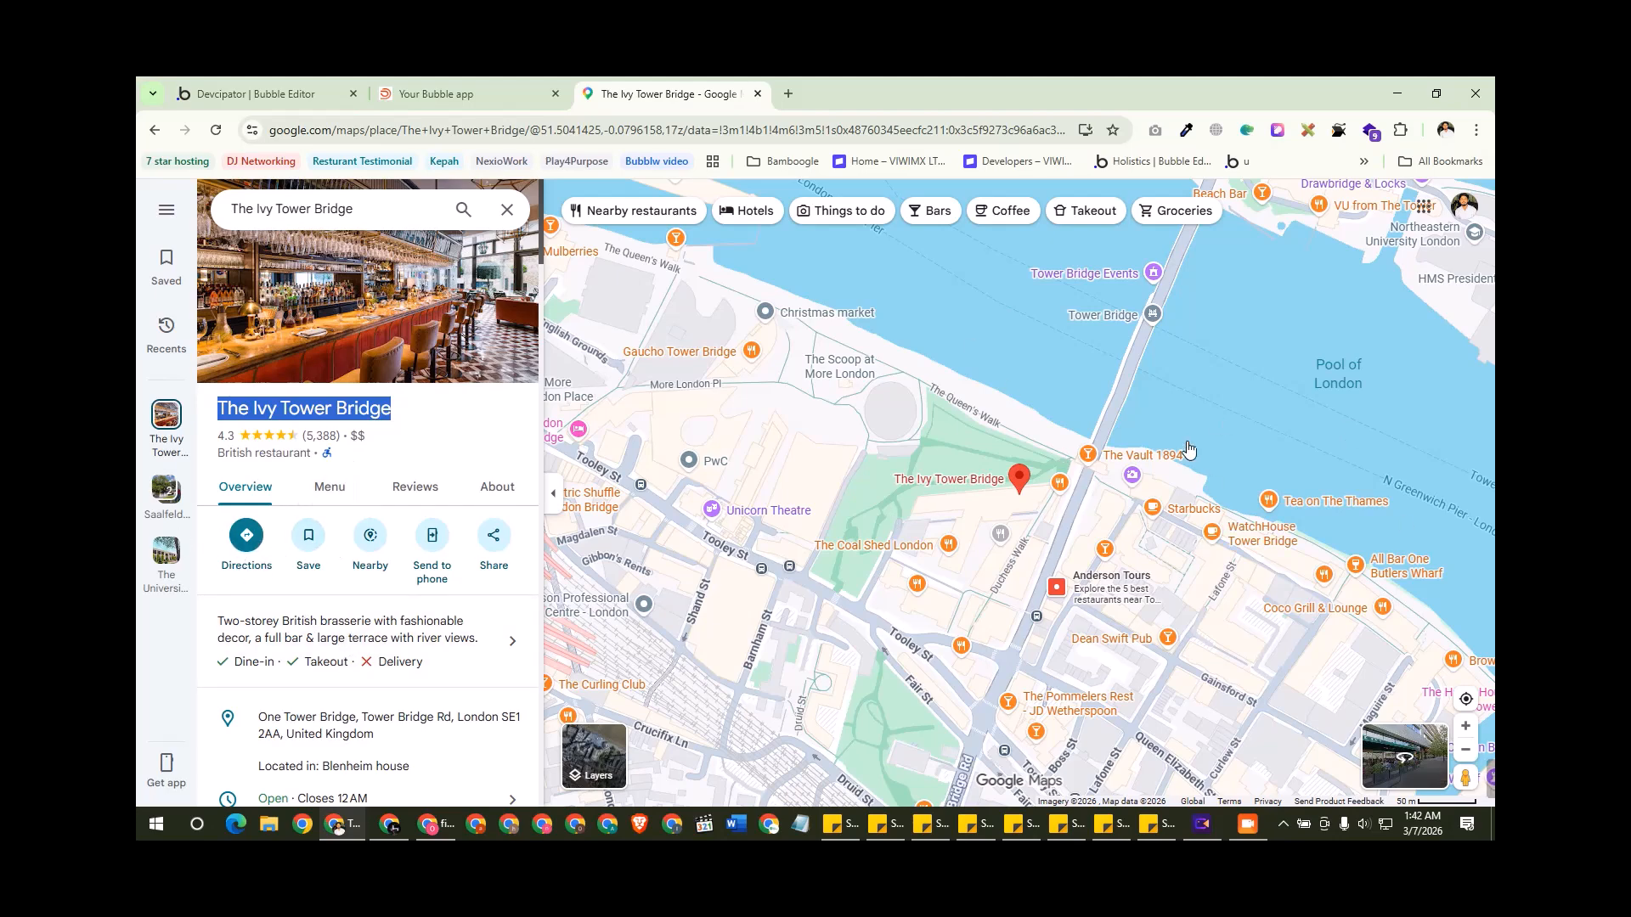
{"action": "scroll", "coordinate": [430, 620], "scroll_direction": "down", "scroll_amount": 10}
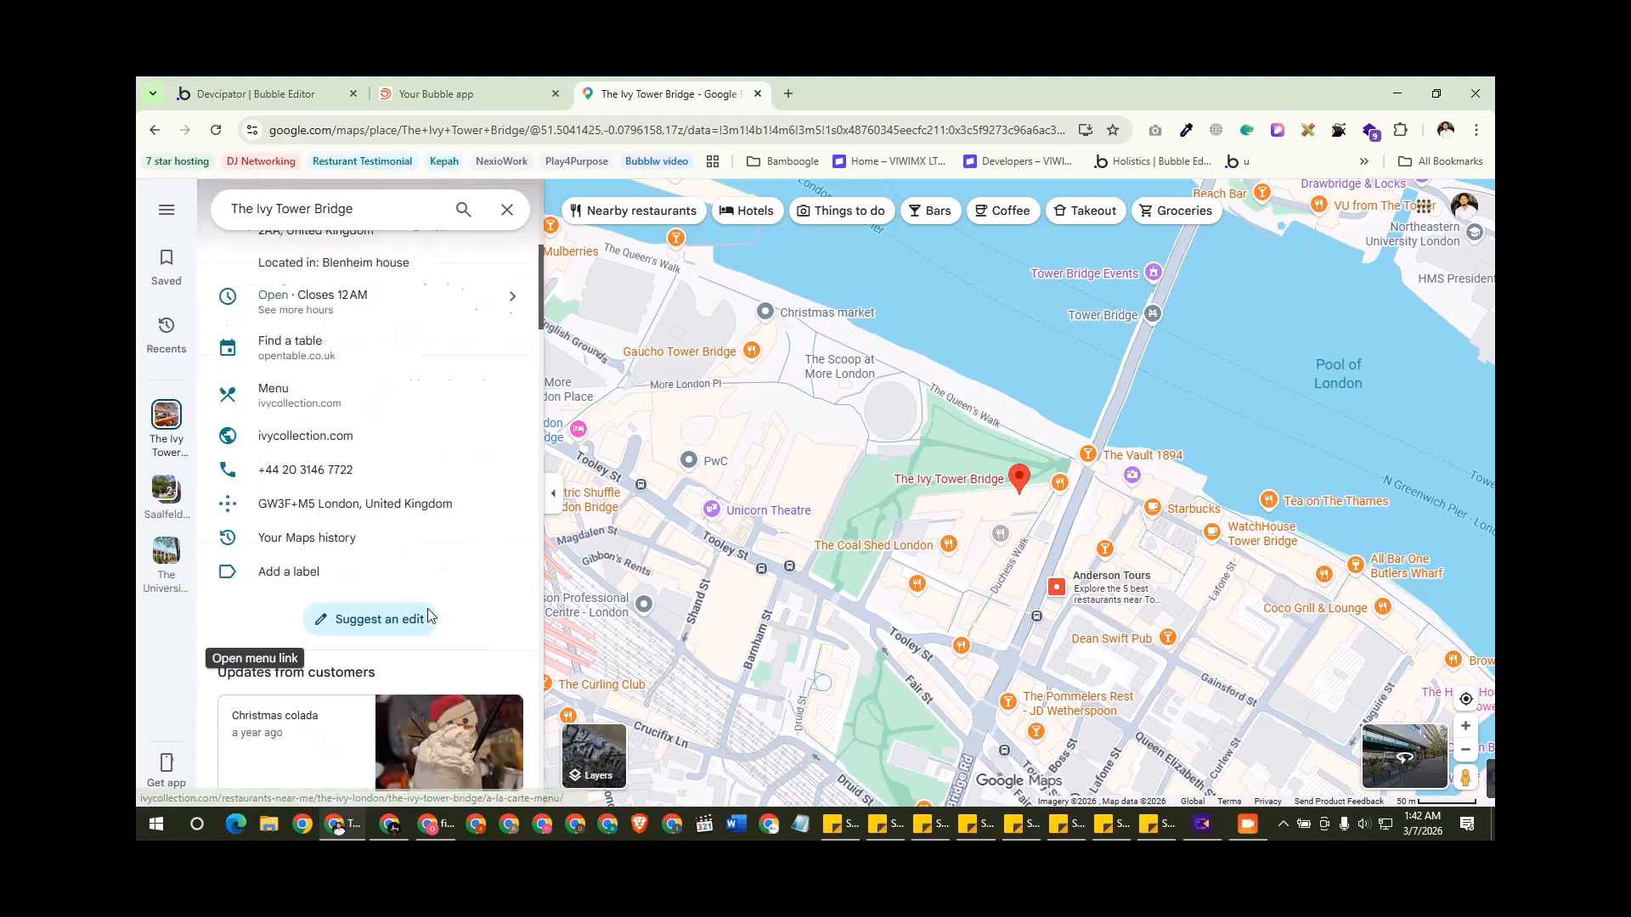
{"action": "scroll", "coordinate": [404, 643], "scroll_direction": "down", "scroll_amount": 15}
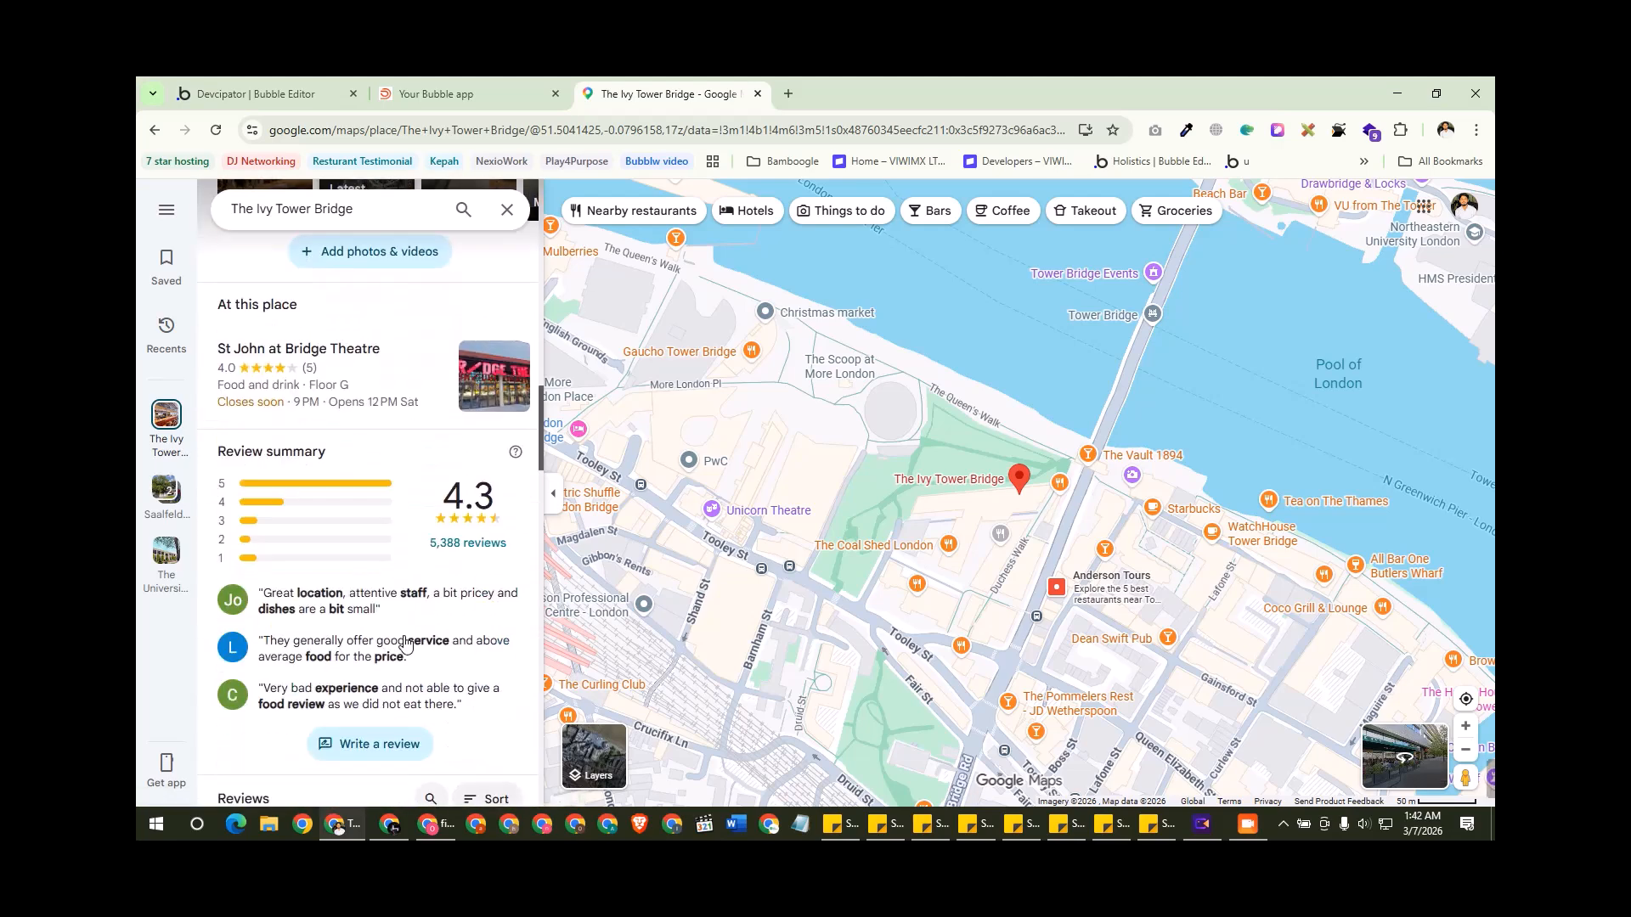
{"action": "scroll", "coordinate": [331, 543], "scroll_direction": "down", "scroll_amount": 8}
{"action": "scroll", "coordinate": [371, 531], "scroll_direction": "down", "scroll_amount": 5}
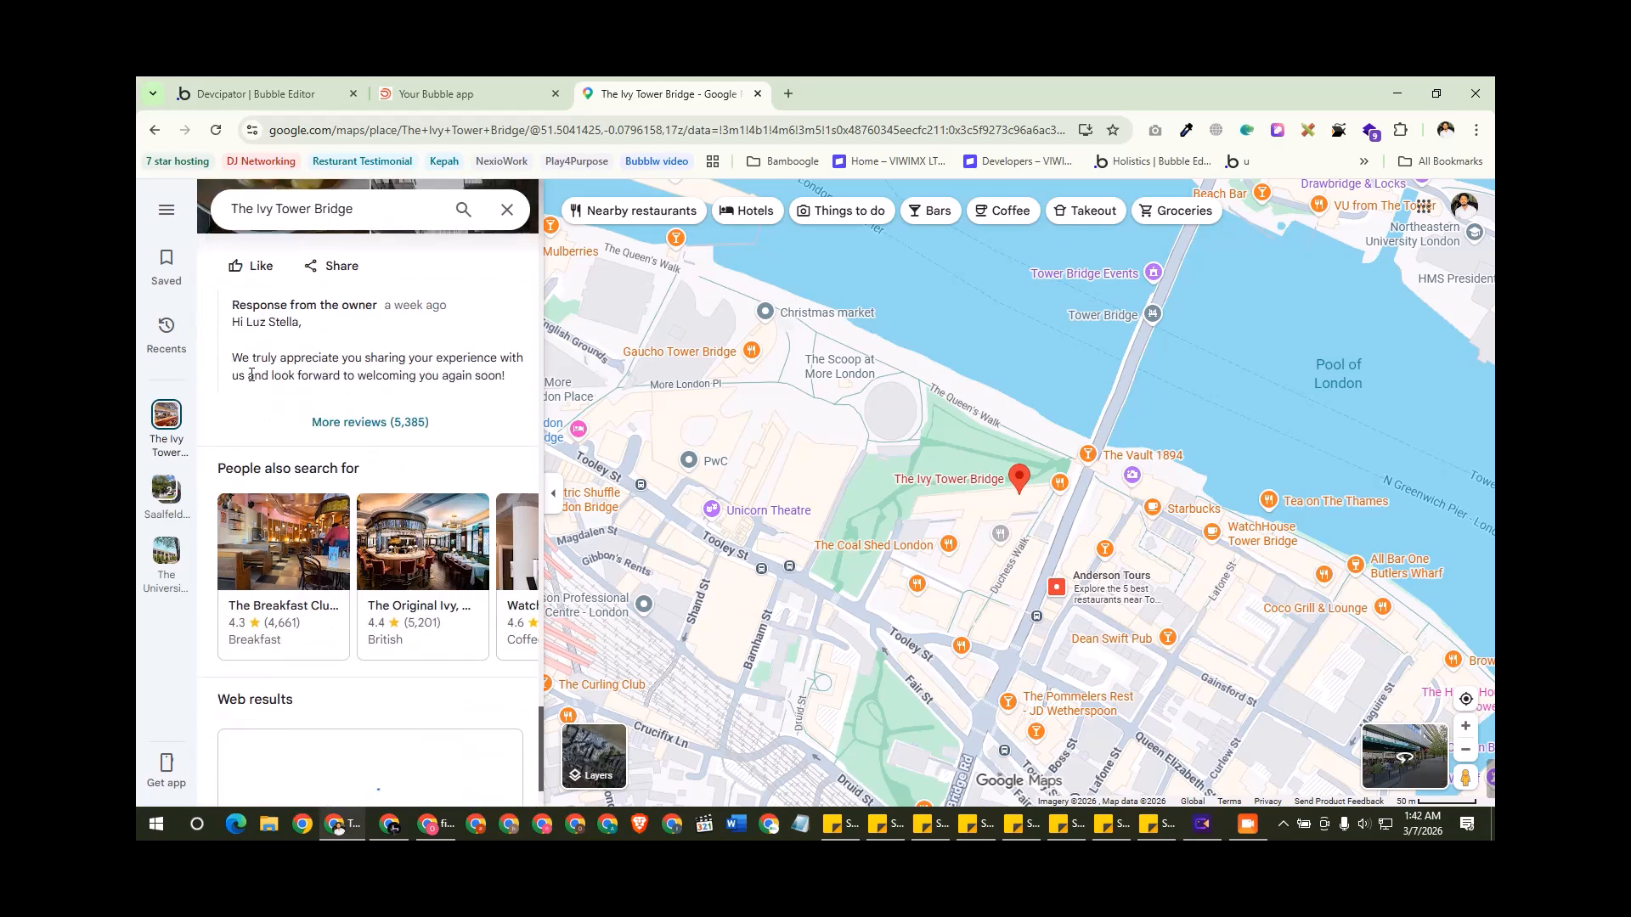
Step: Switch to the Bubble app preview and load the Google reviews for the entered The Ivy Tower Bridge company name
{"action": "left_click", "coordinate": [321, 89]}
{"action": "left_click", "coordinate": [431, 85]}
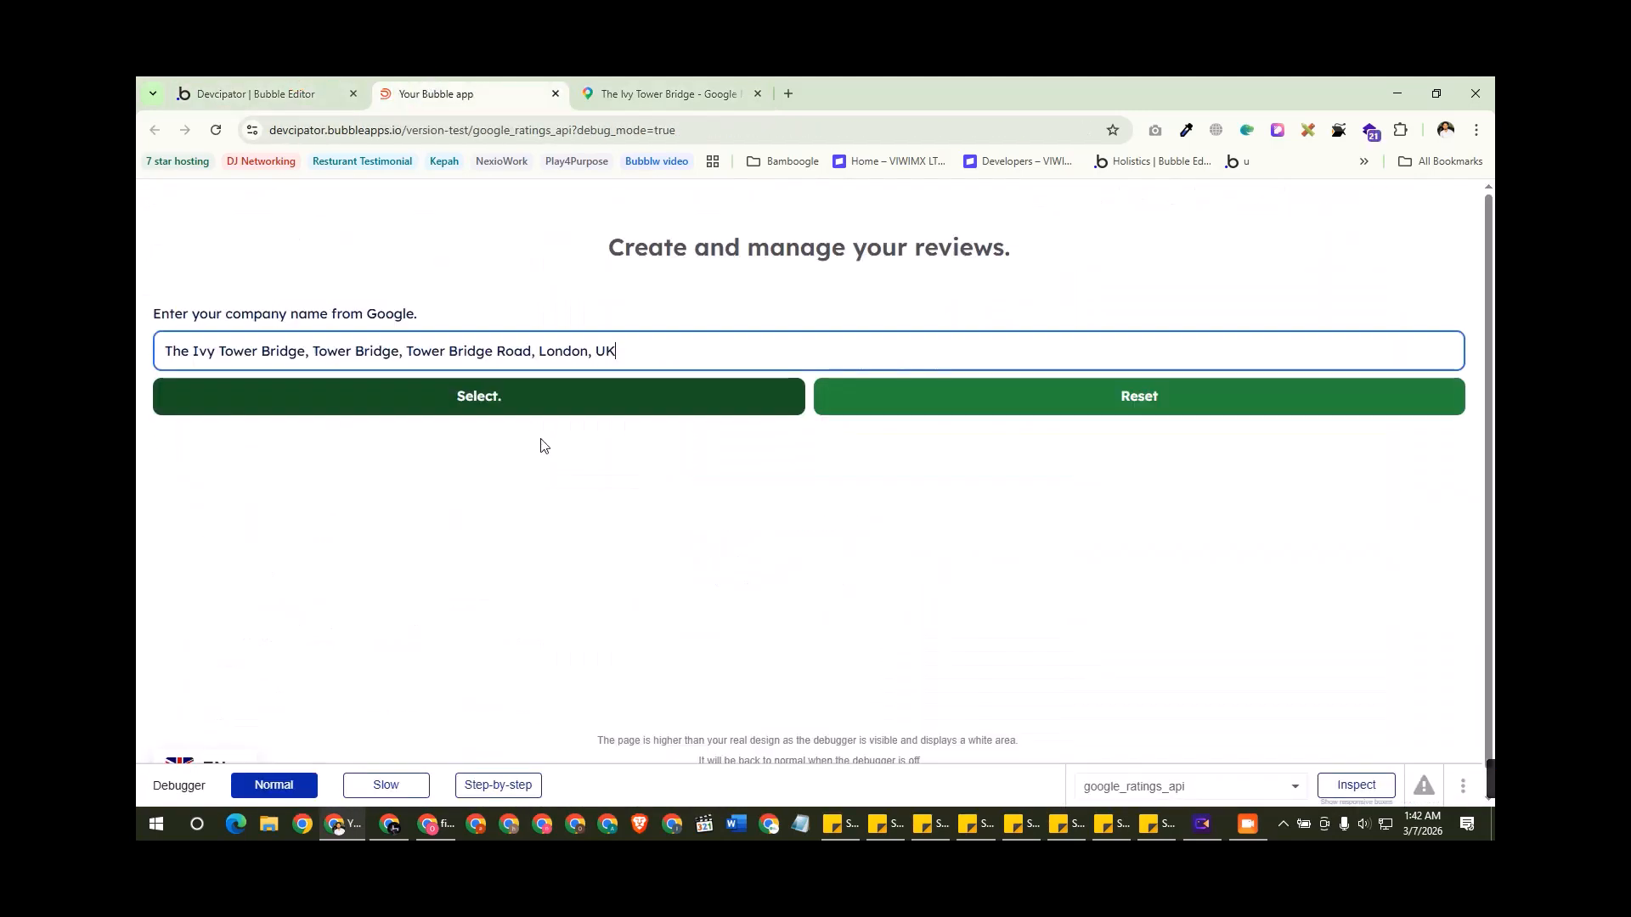
{"action": "left_click", "coordinate": [539, 400]}
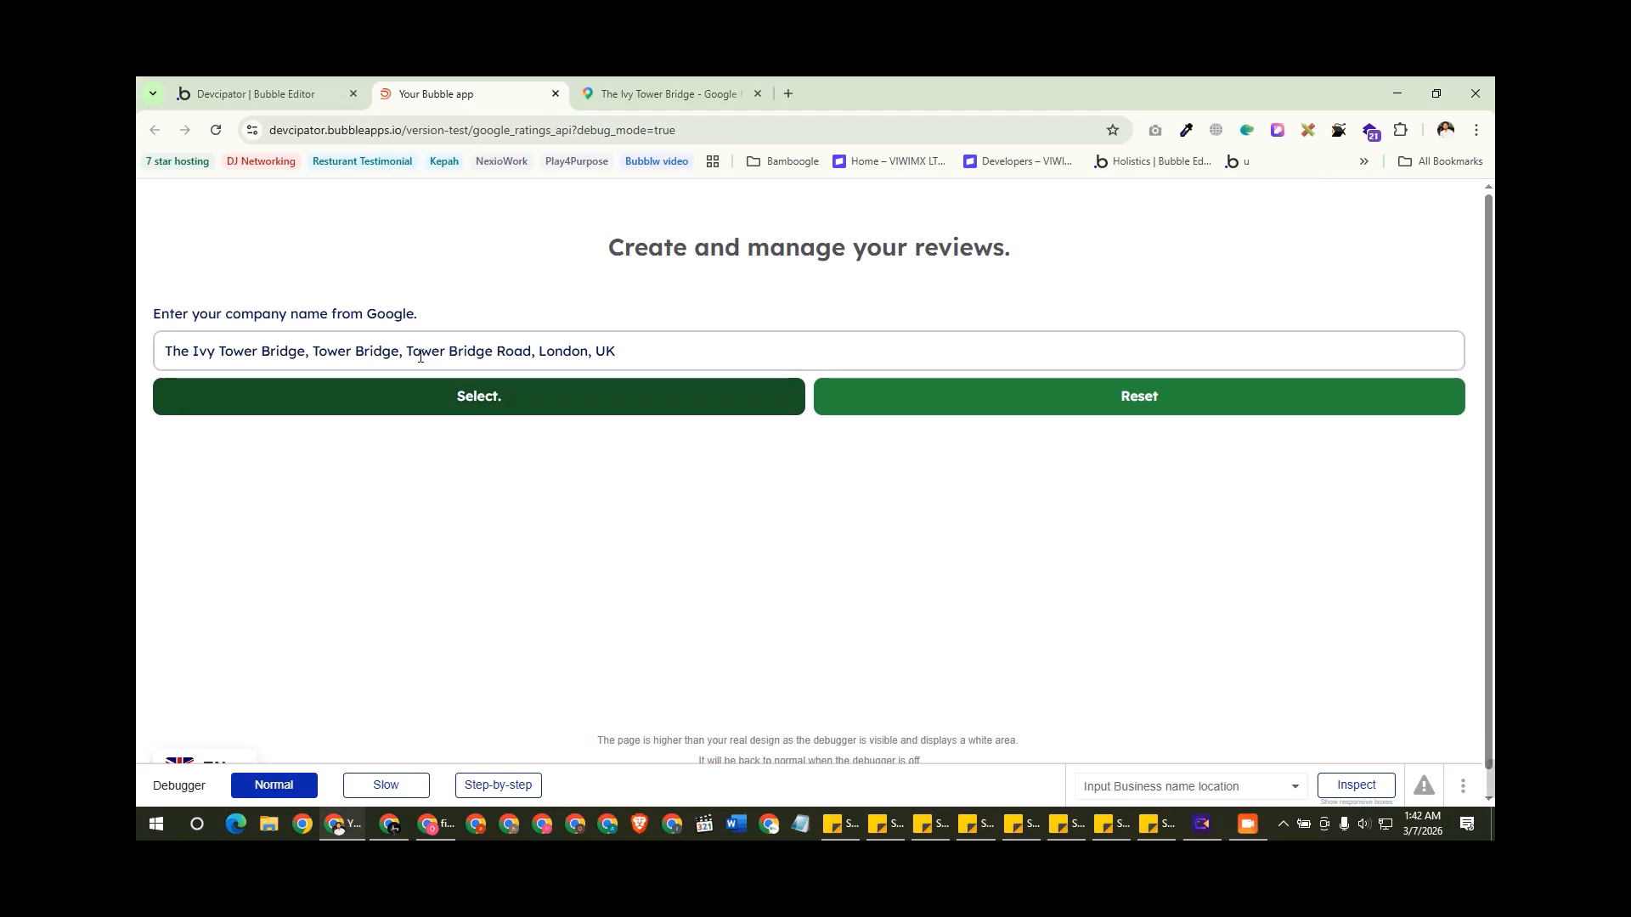
{"action": "scroll", "coordinate": [468, 302], "scroll_direction": "down", "scroll_amount": 2}
{"action": "scroll", "coordinate": [468, 302], "scroll_direction": "up", "scroll_amount": 2}
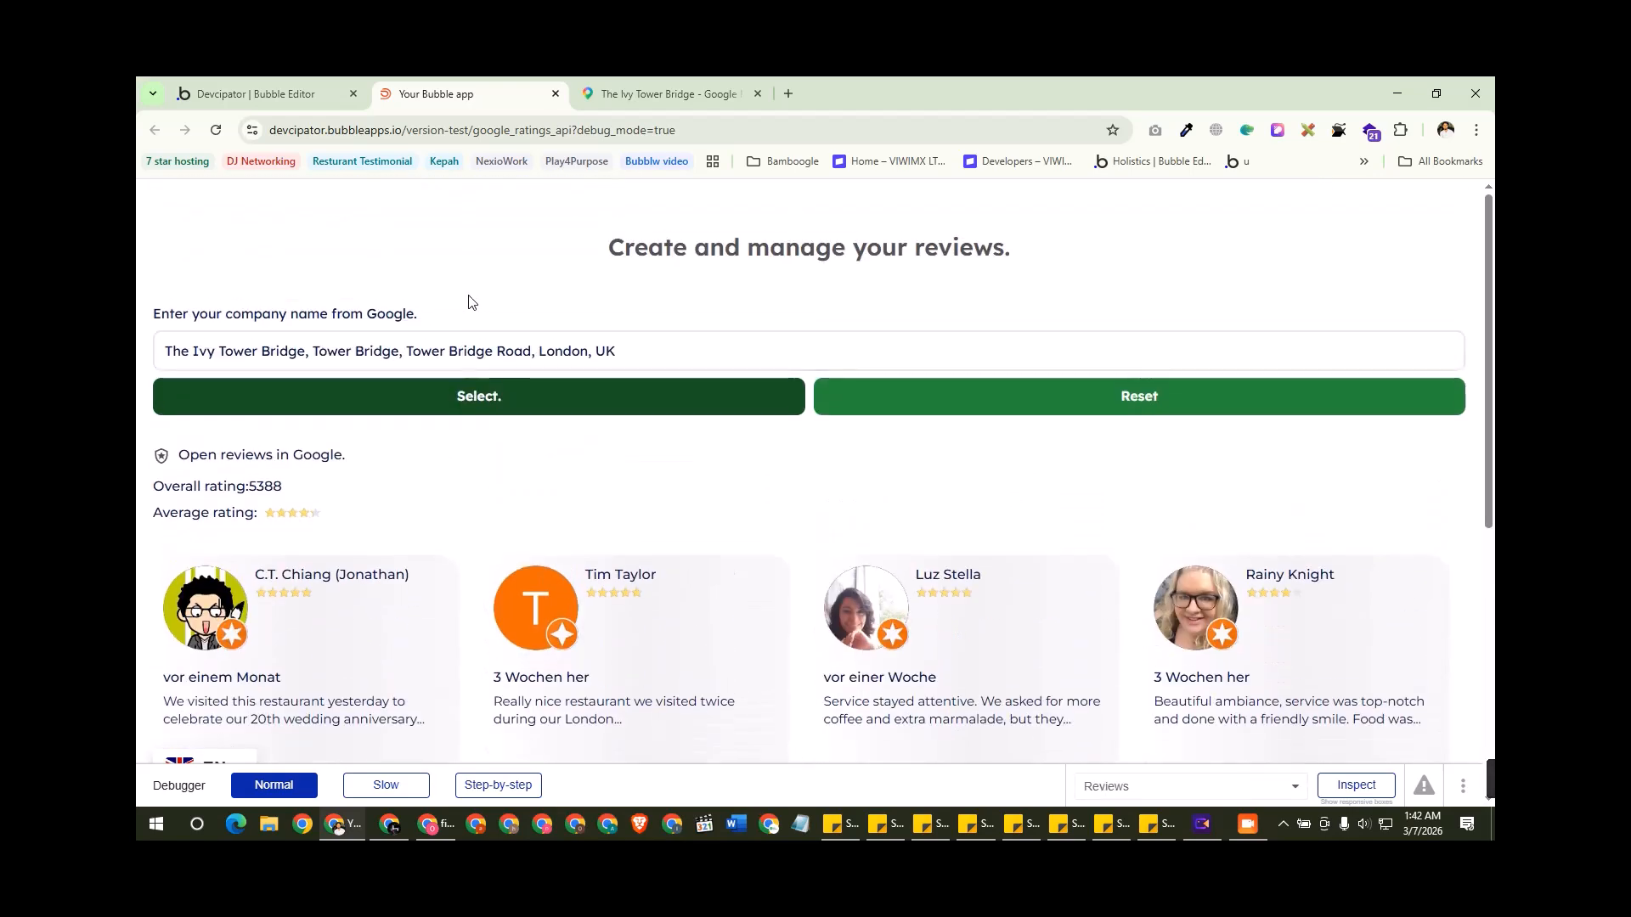
Step: Compare the loaded review cards with the Google Maps listing and test the app's link that opens the reviews in Google
{"action": "left_click", "coordinate": [633, 89]}
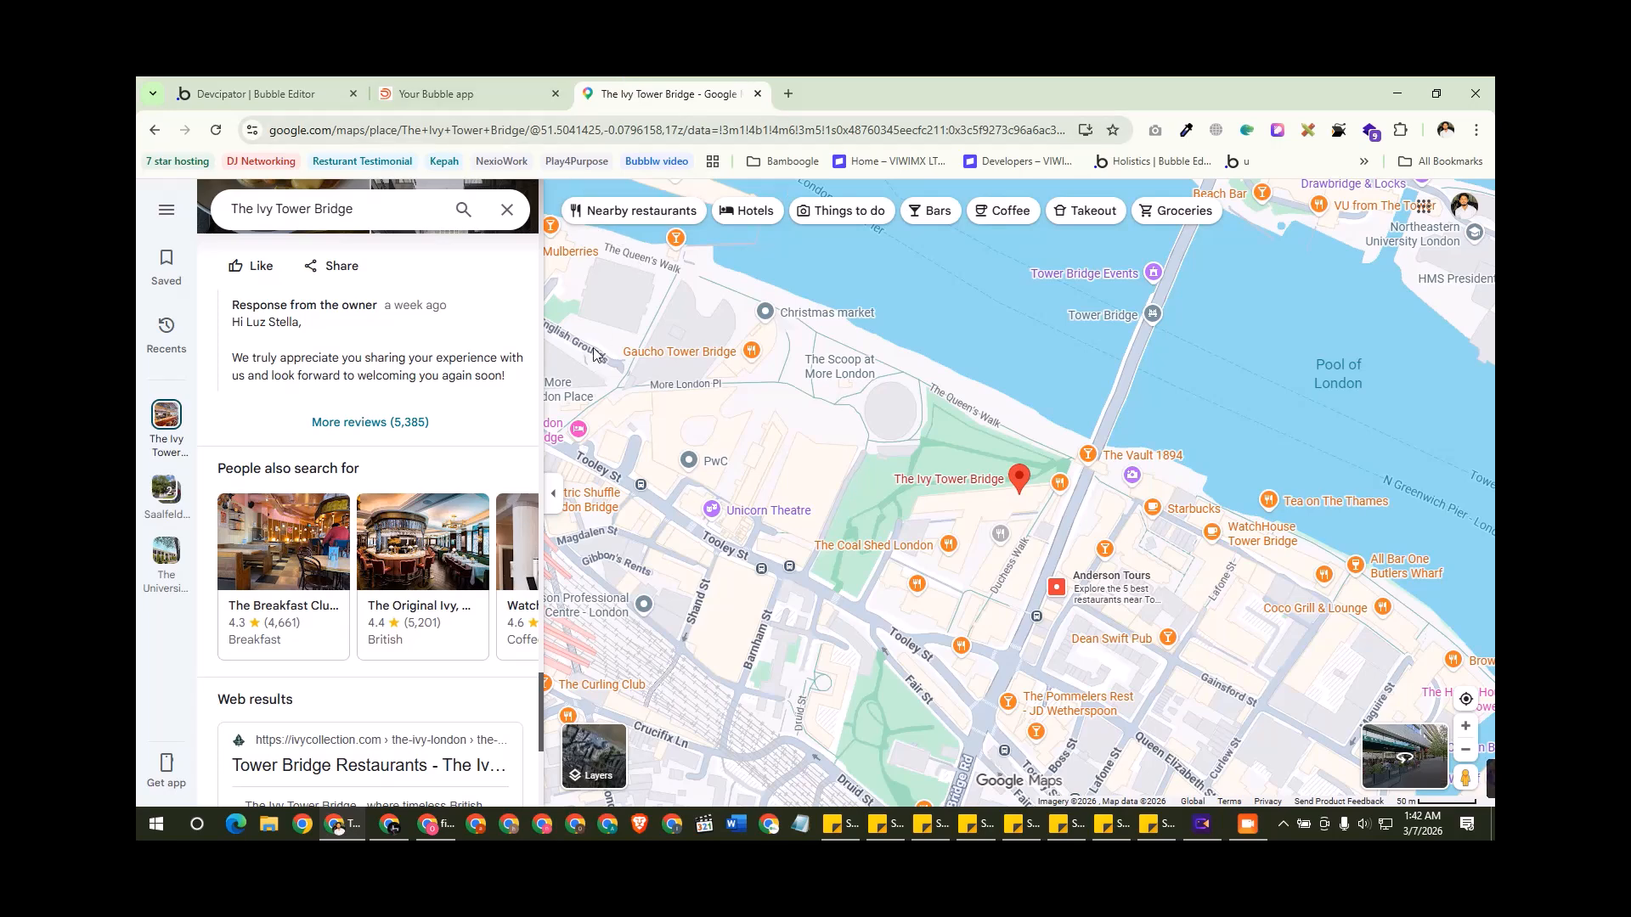
{"action": "left_click", "coordinate": [491, 89]}
{"action": "scroll", "coordinate": [477, 662], "scroll_direction": "down", "scroll_amount": 4}
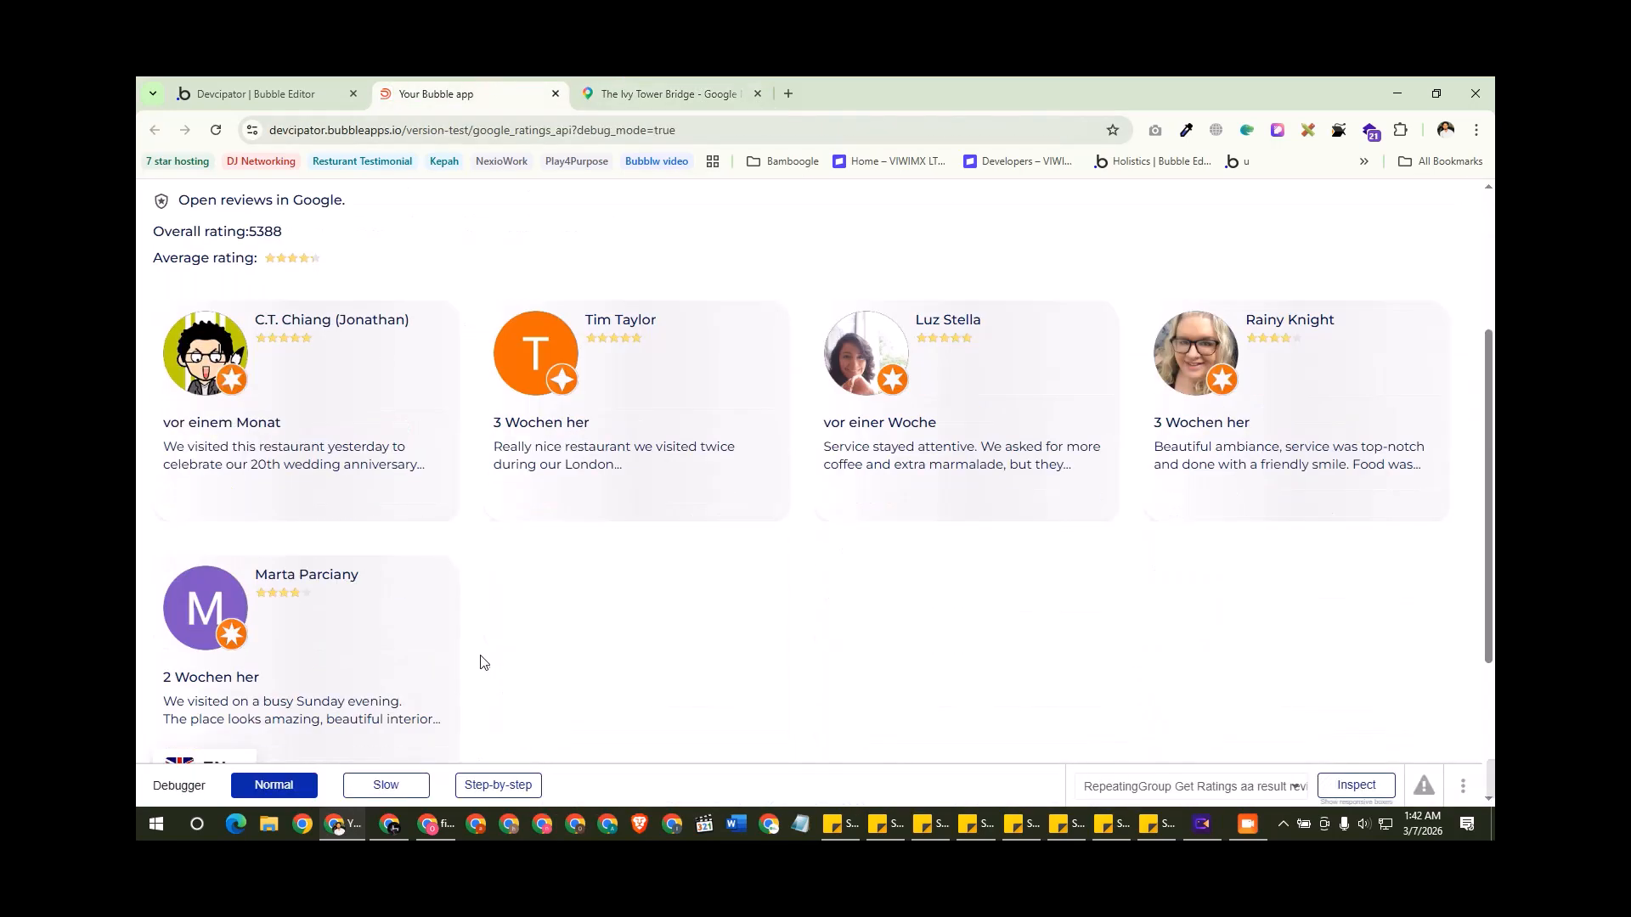
{"action": "scroll", "coordinate": [484, 561], "scroll_direction": "up", "scroll_amount": 4}
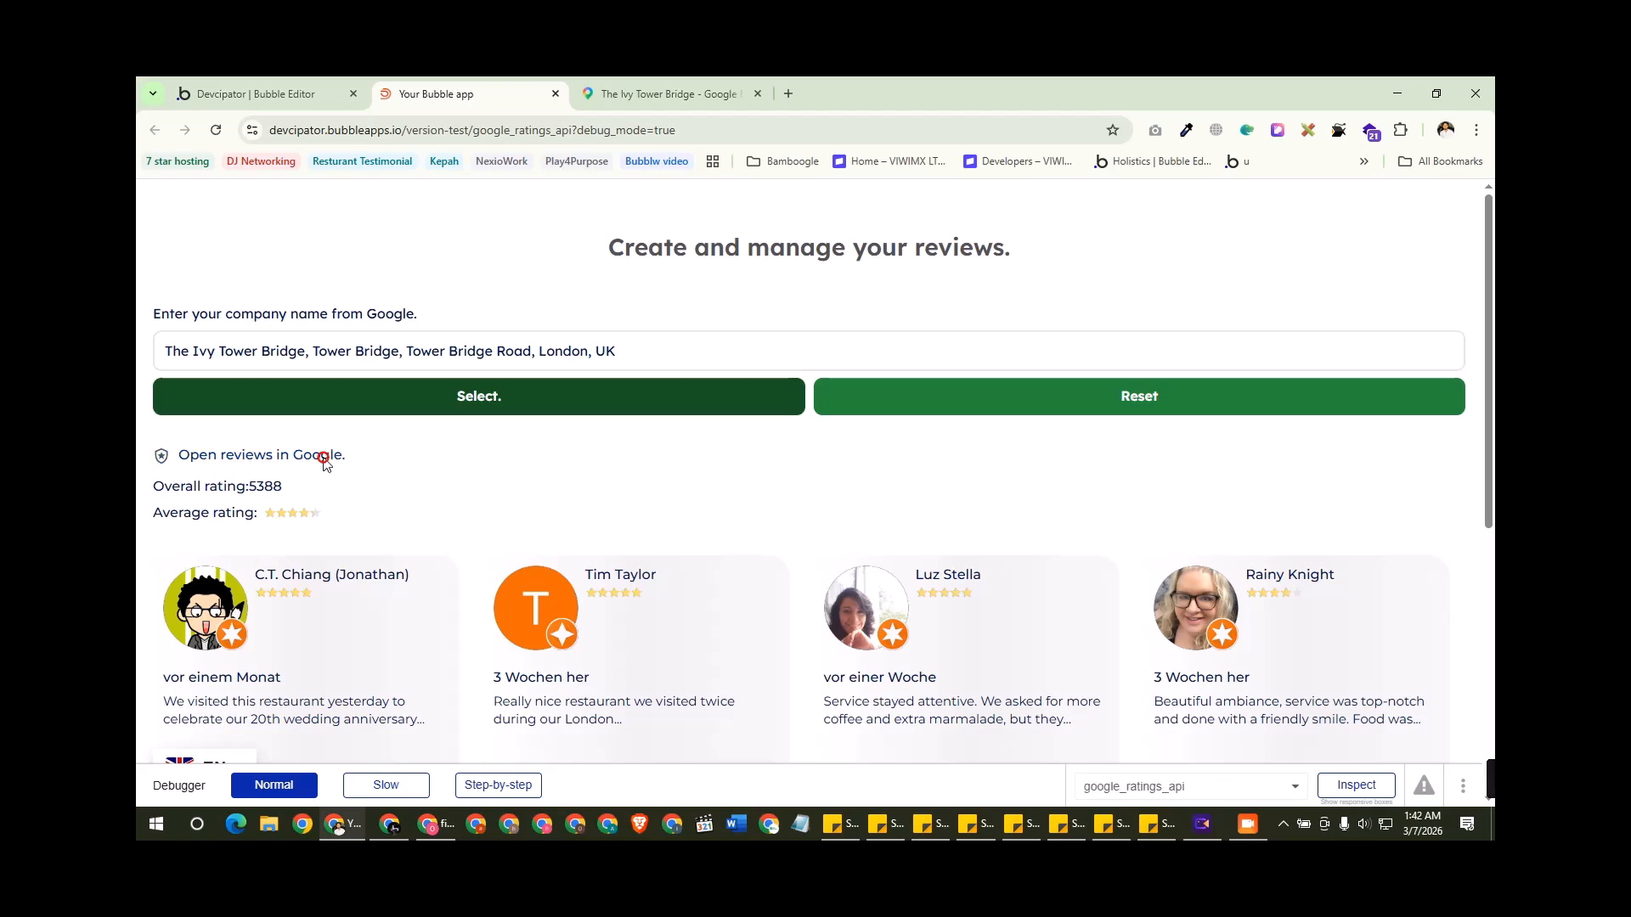
{"action": "left_click", "coordinate": [336, 459]}
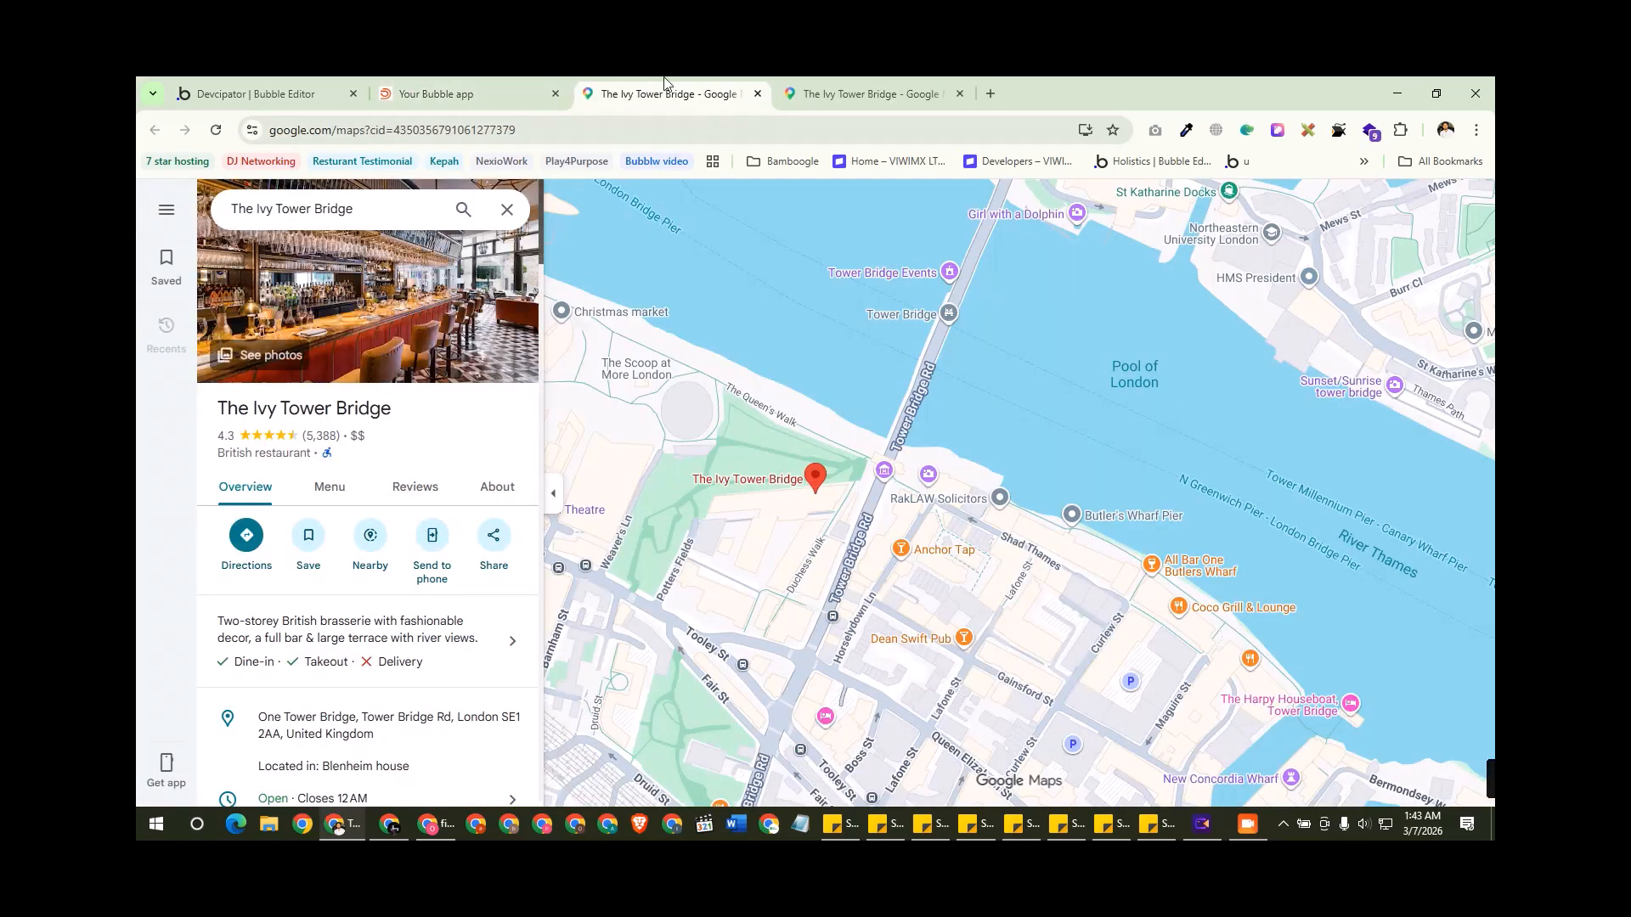
{"action": "left_click", "coordinate": [544, 85]}
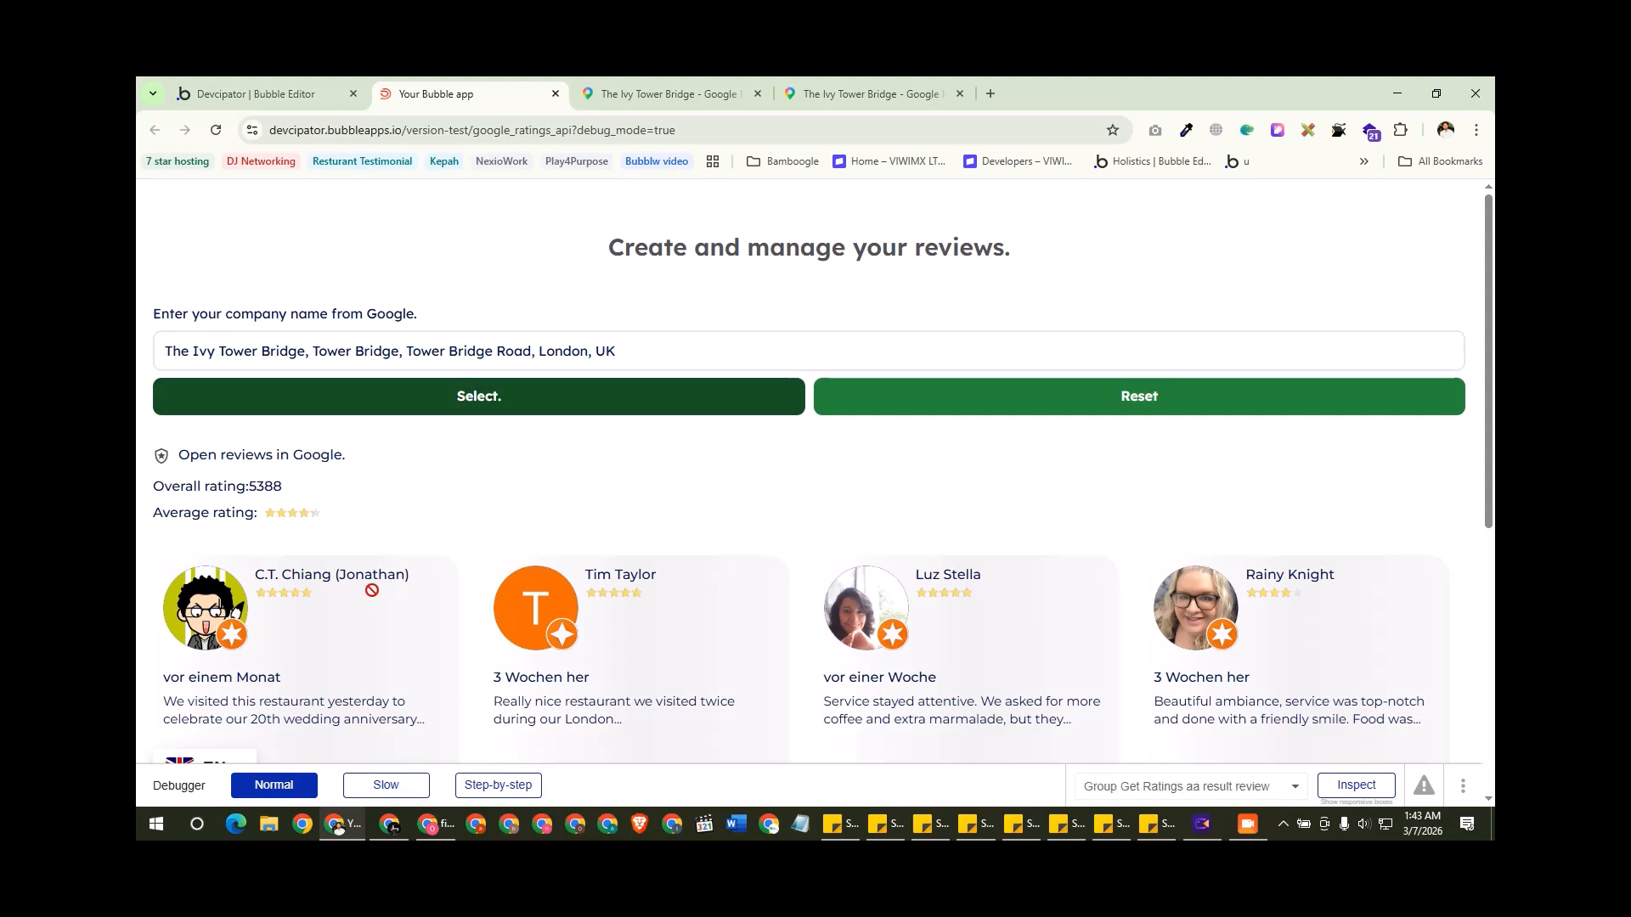
Step: Switch to the Google Cloud console and check the project picker, keeping the finance management project
{"action": "left_click", "coordinate": [428, 825]}
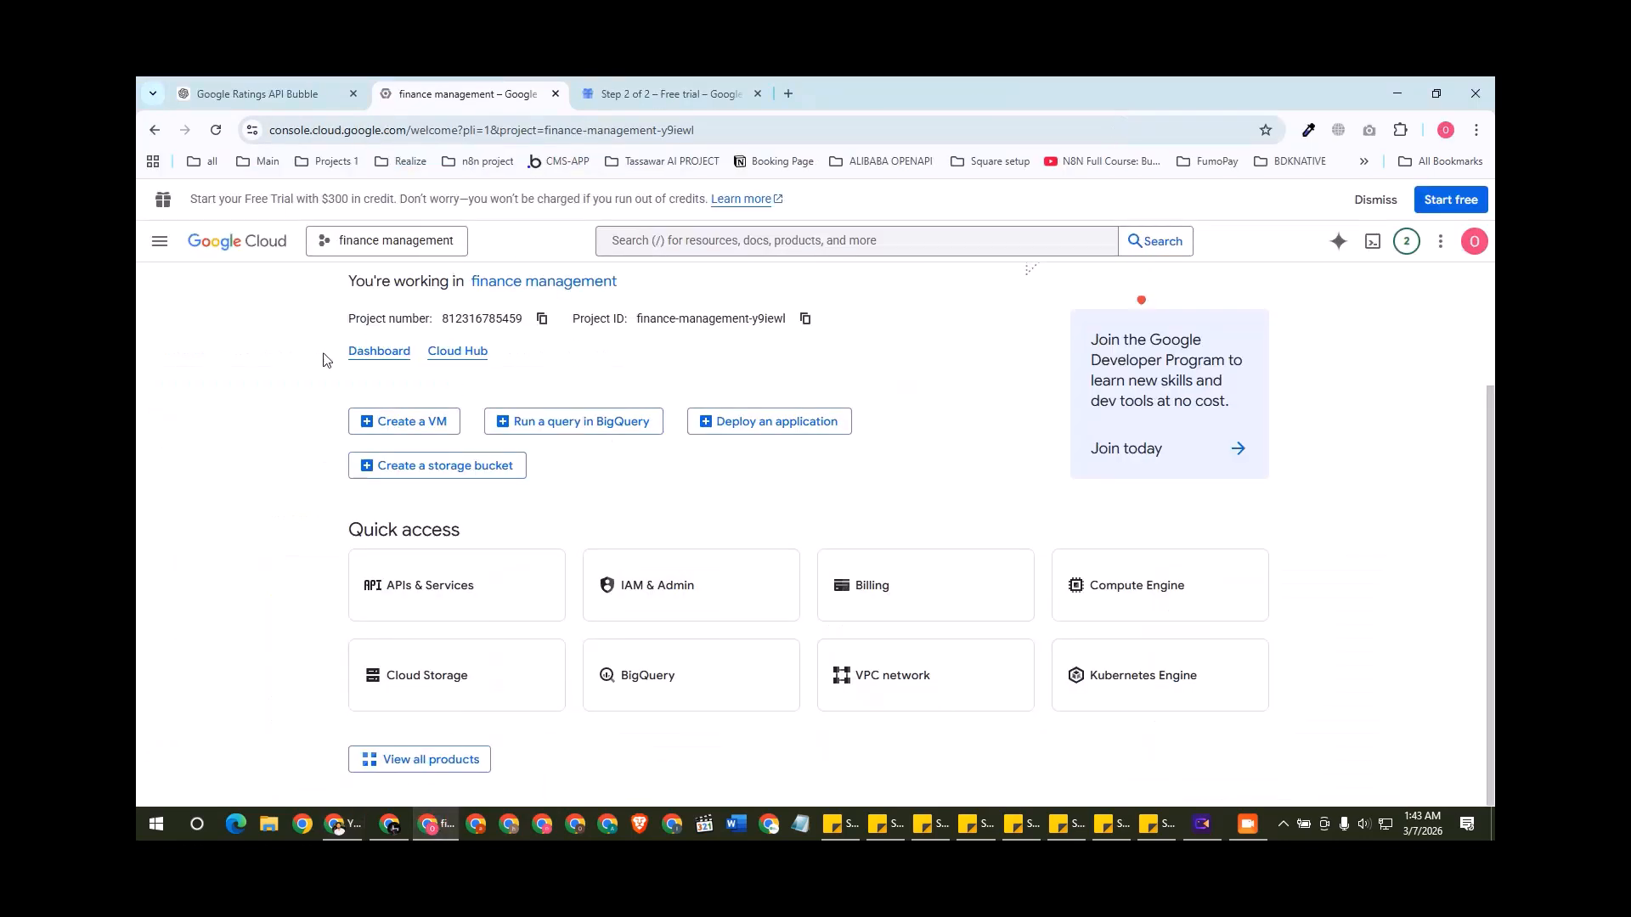
{"action": "left_click", "coordinate": [383, 245]}
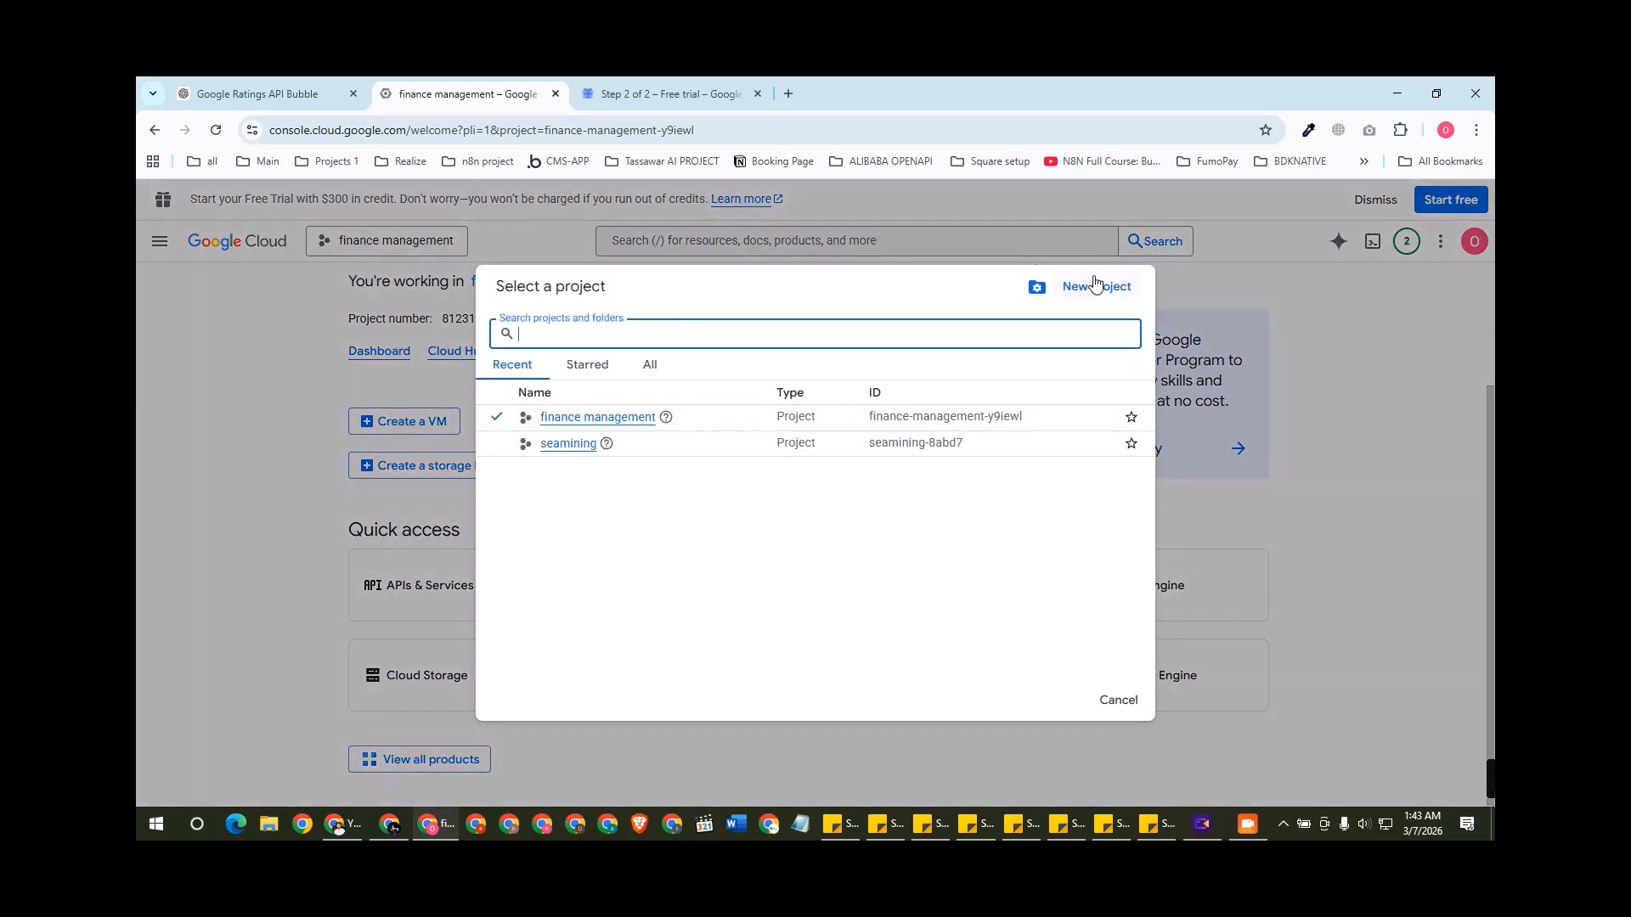
{"action": "left_click", "coordinate": [293, 378]}
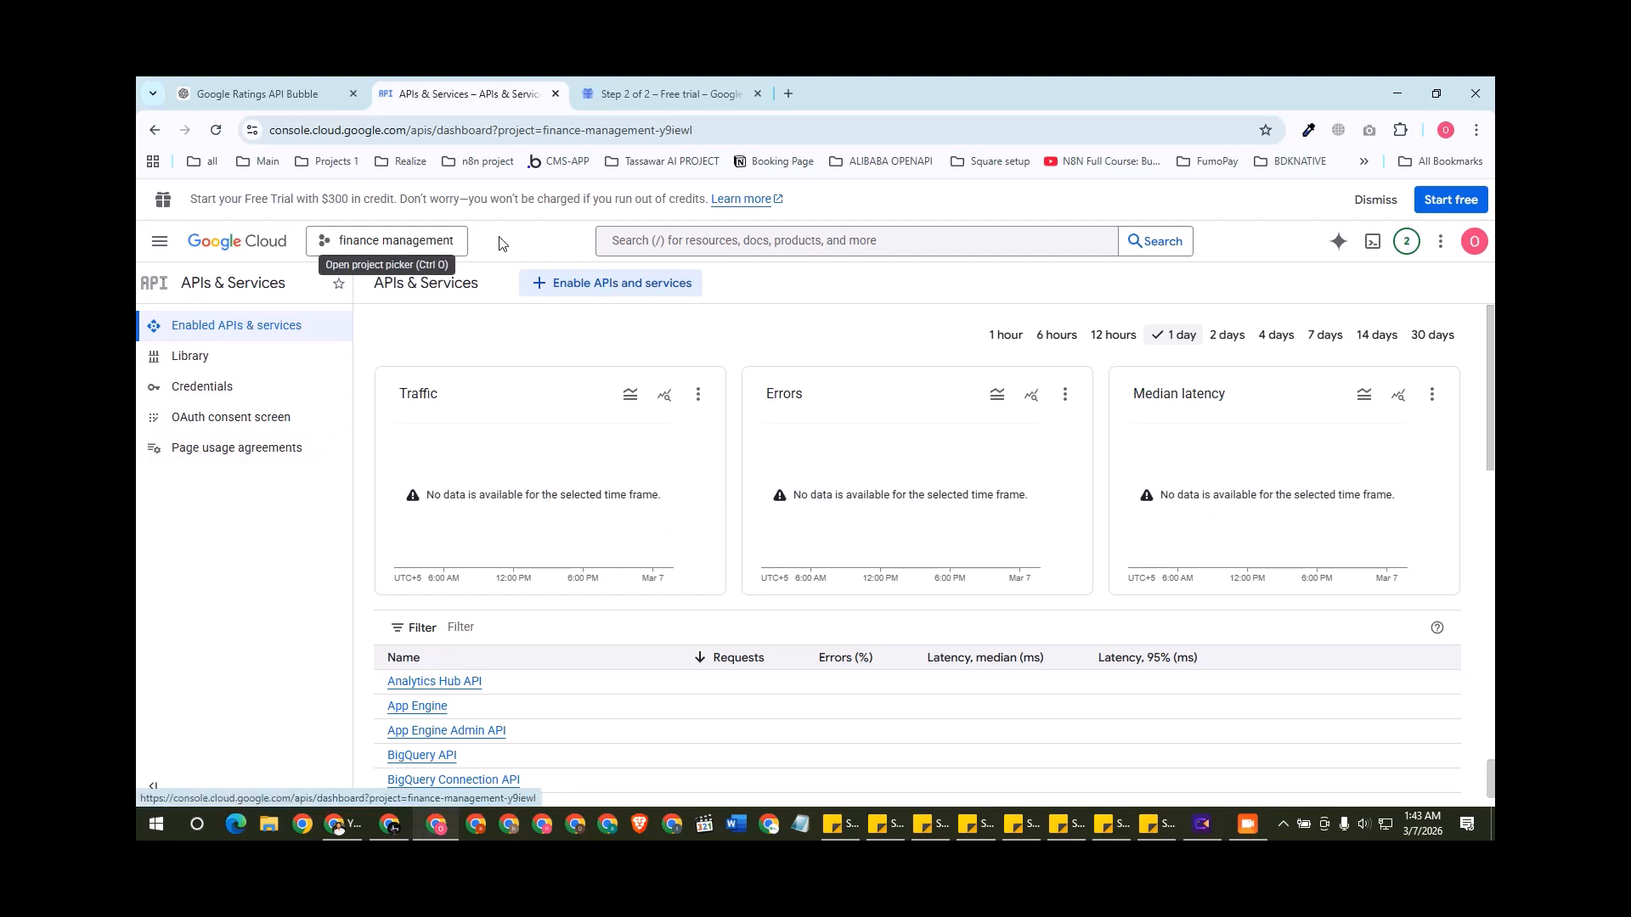
Step: Search the console for "places api" and check the Places API product page
{"action": "left_click", "coordinate": [736, 241]}
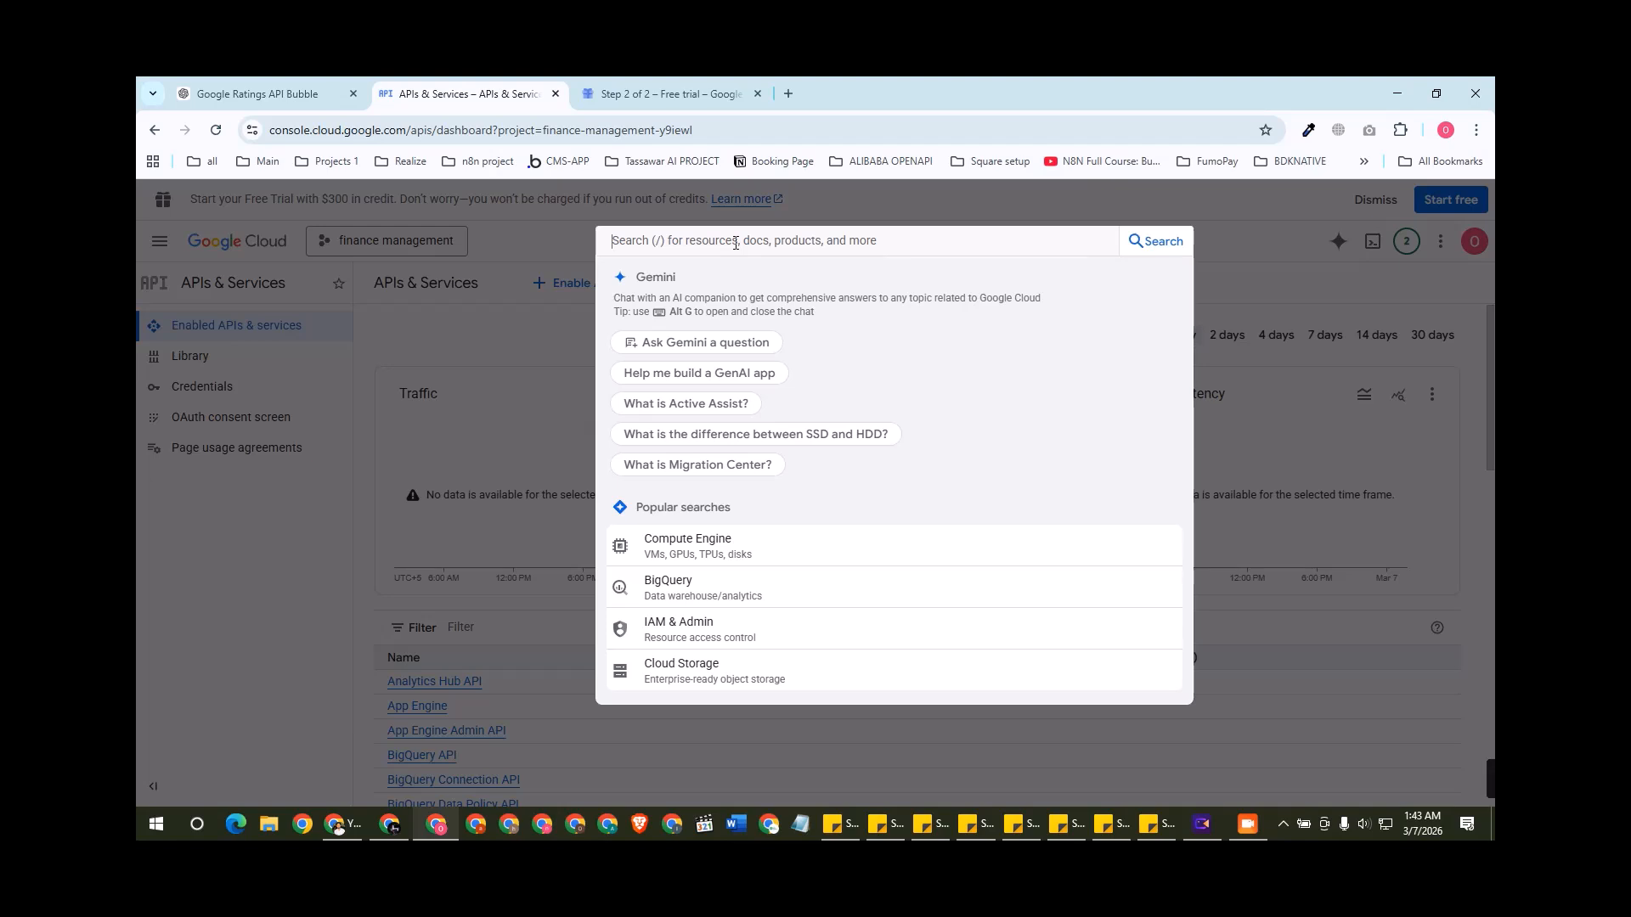
{"action": "type", "text": "places api"}
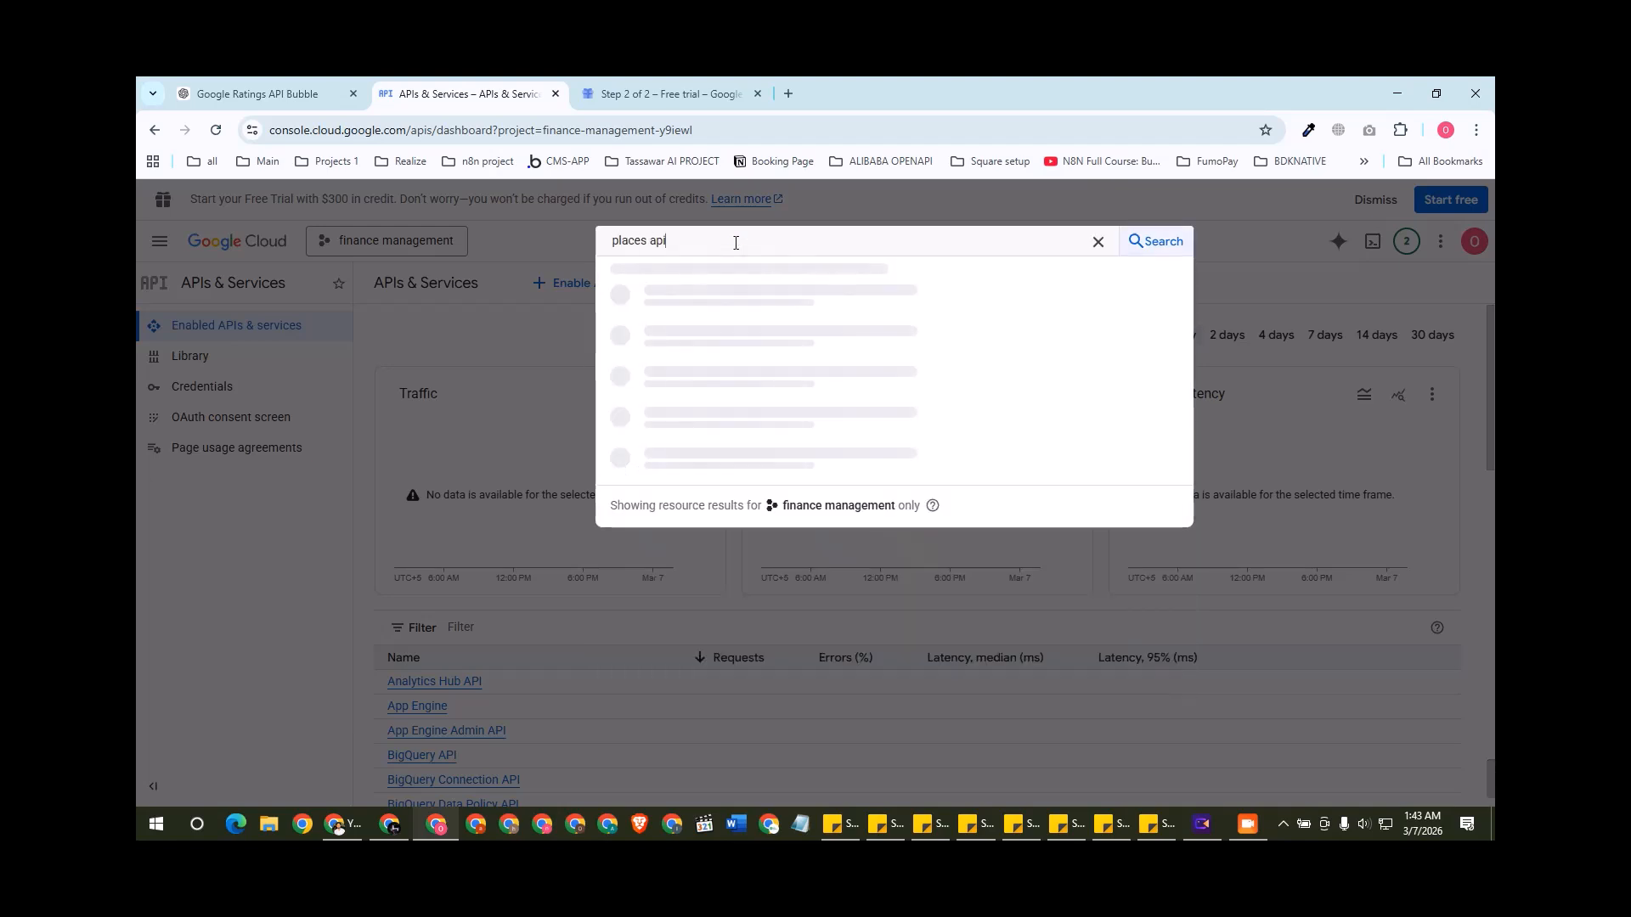
{"action": "key", "text": "Return"}
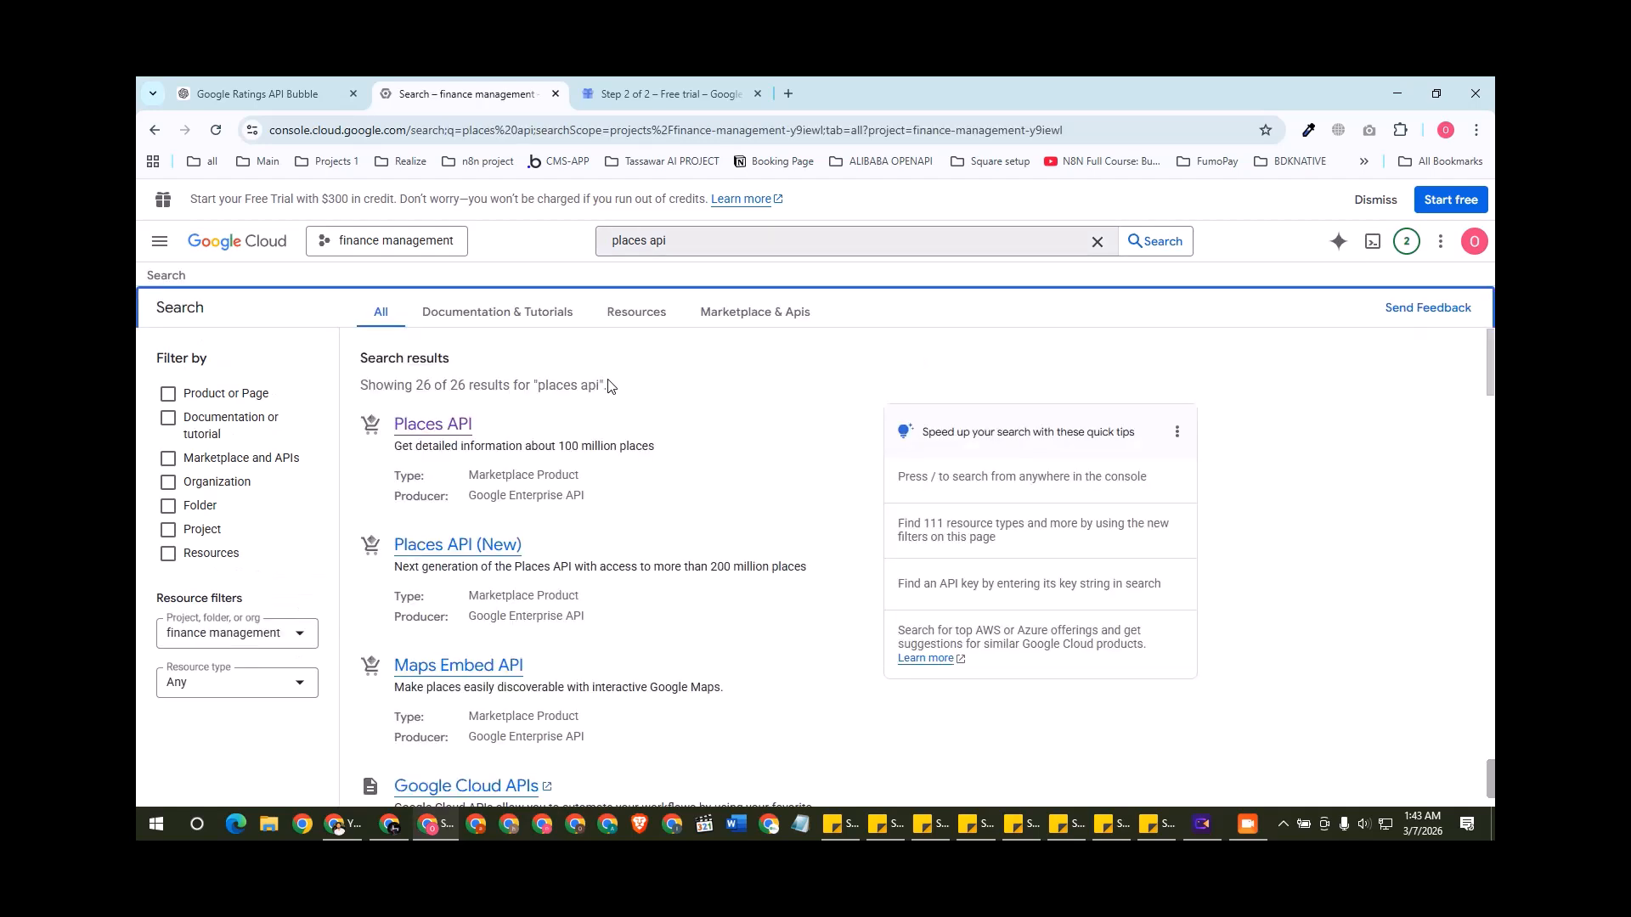
{"action": "left_click", "coordinate": [446, 429]}
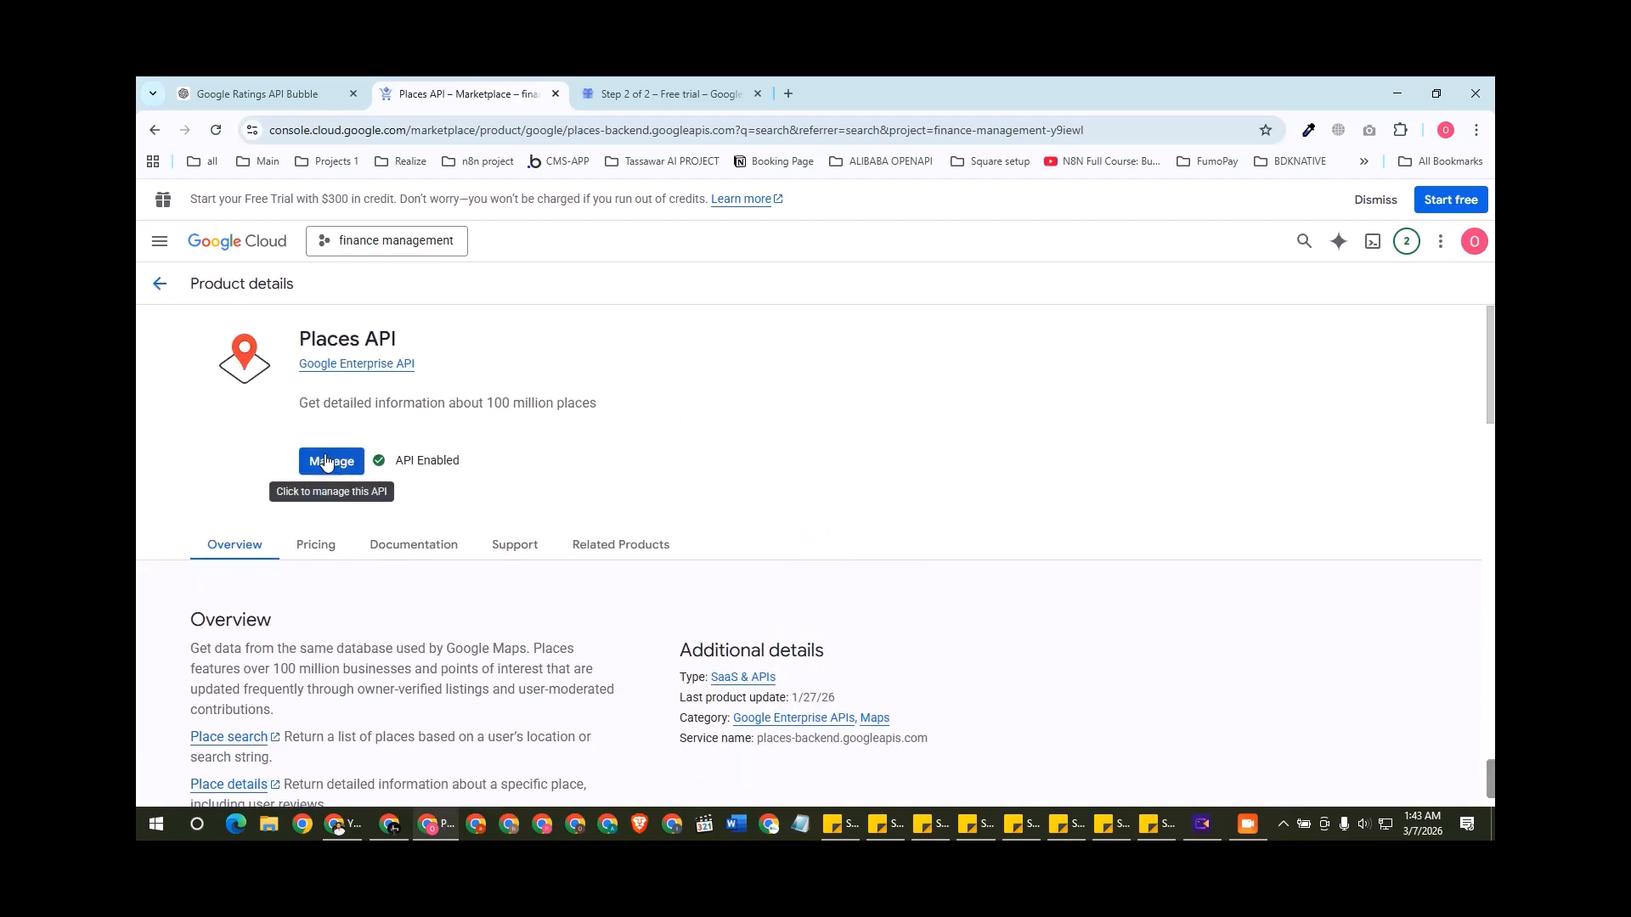
{"action": "left_click", "coordinate": [159, 284]}
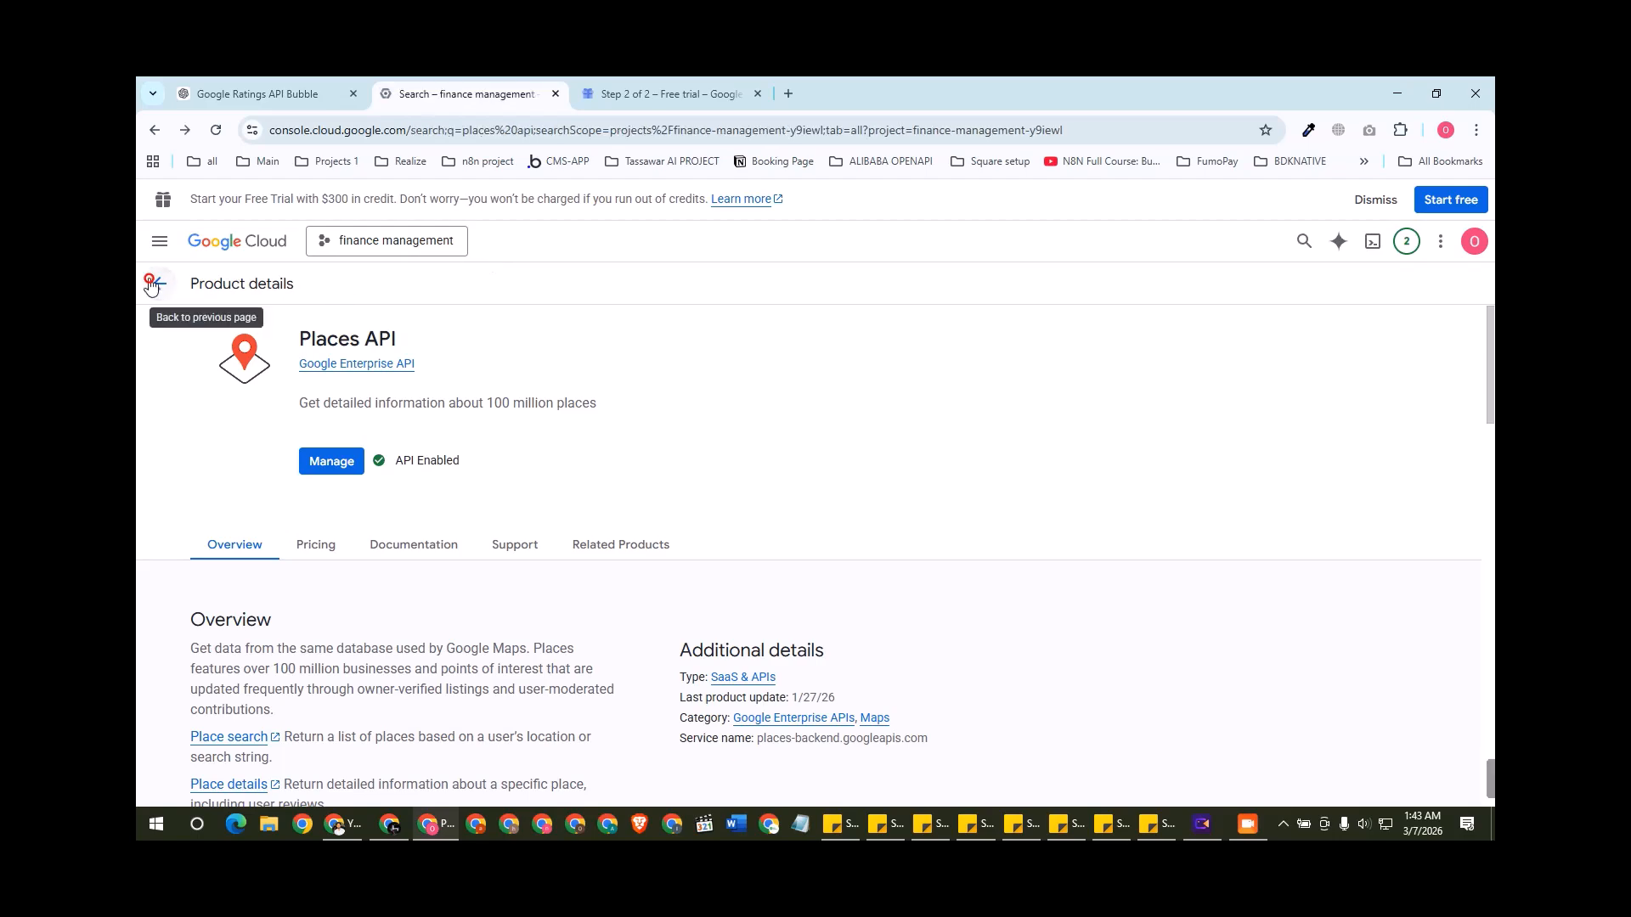
Step: Search the console for "google places api" and review the Places API product details from the suggestions
{"action": "left_click", "coordinate": [679, 246]}
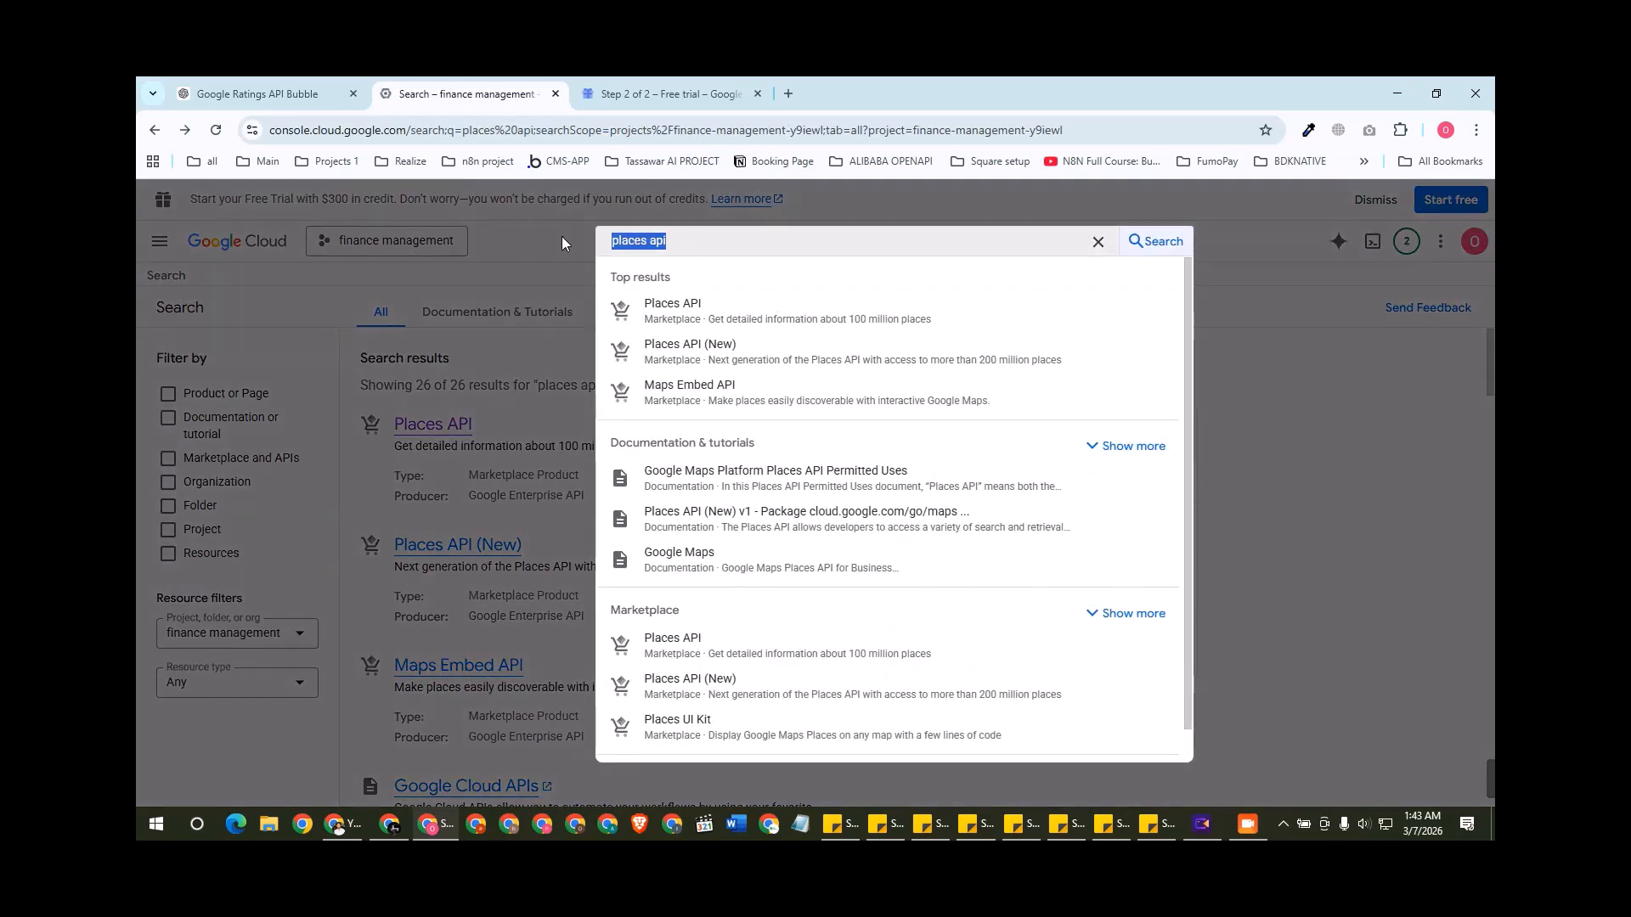
{"action": "type", "text": "google p"}
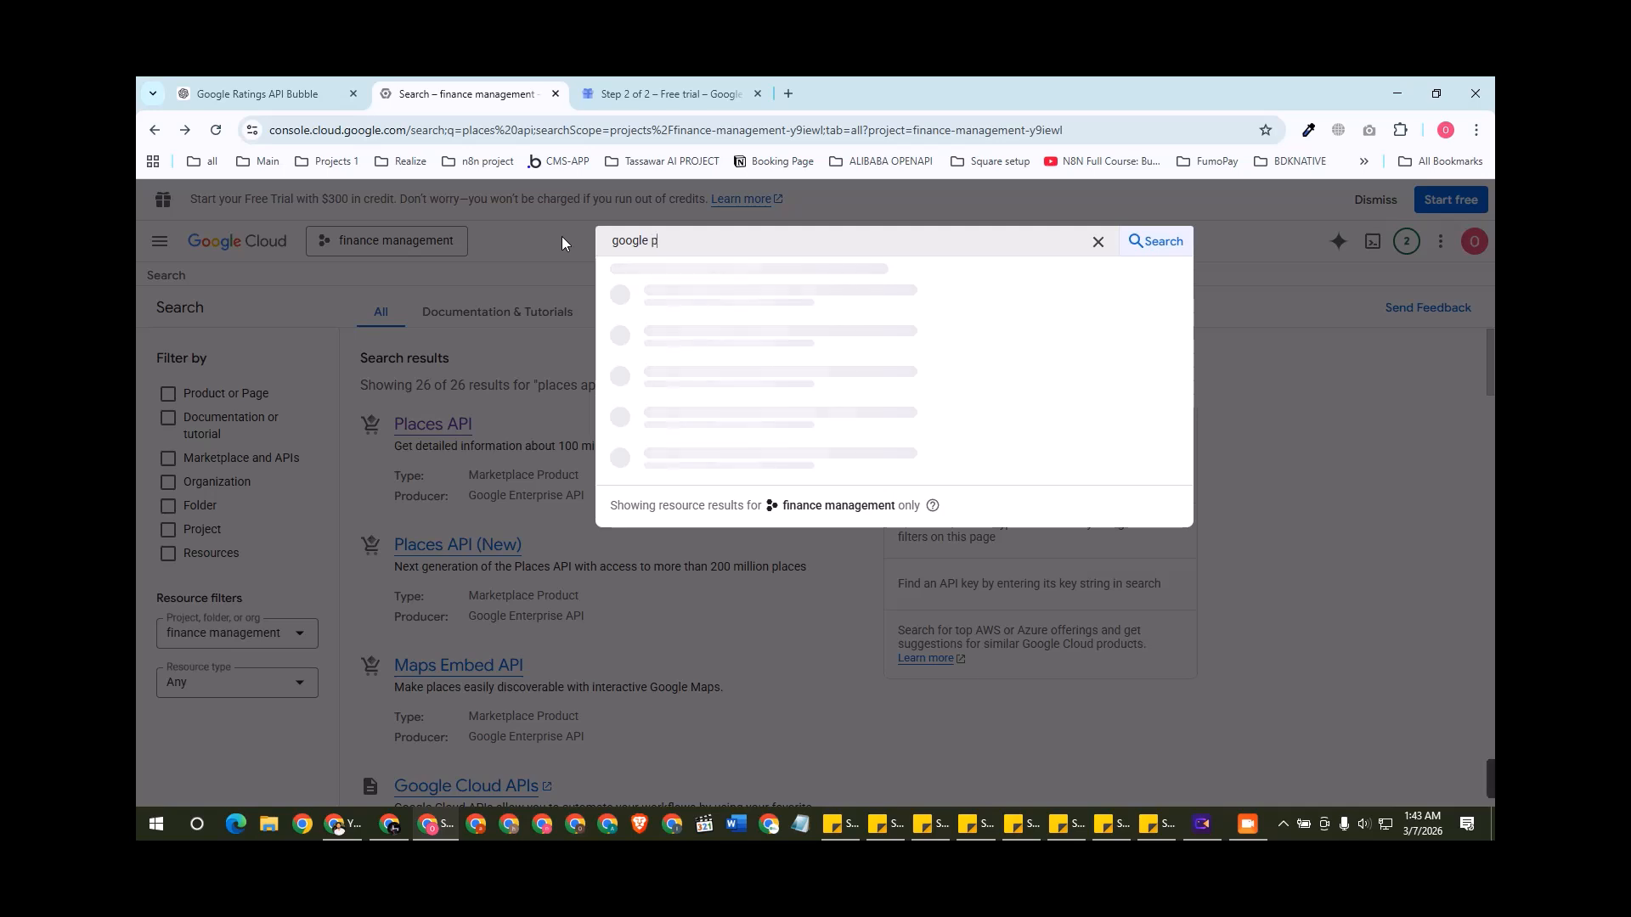
{"action": "type", "text": "laces api"}
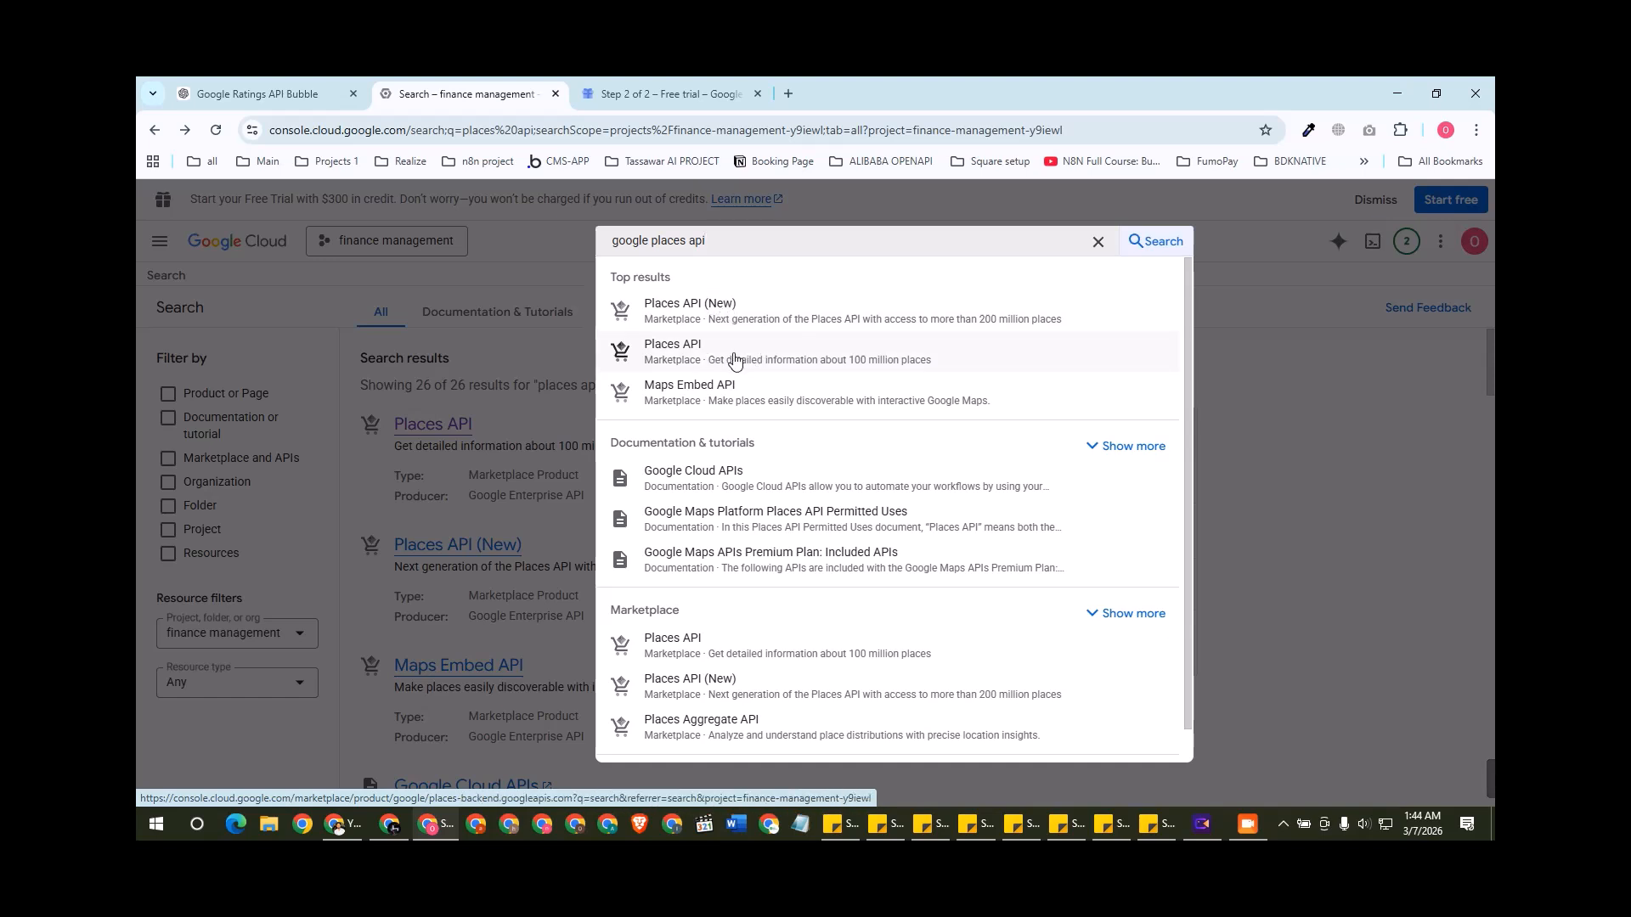
{"action": "left_click", "coordinate": [735, 360]}
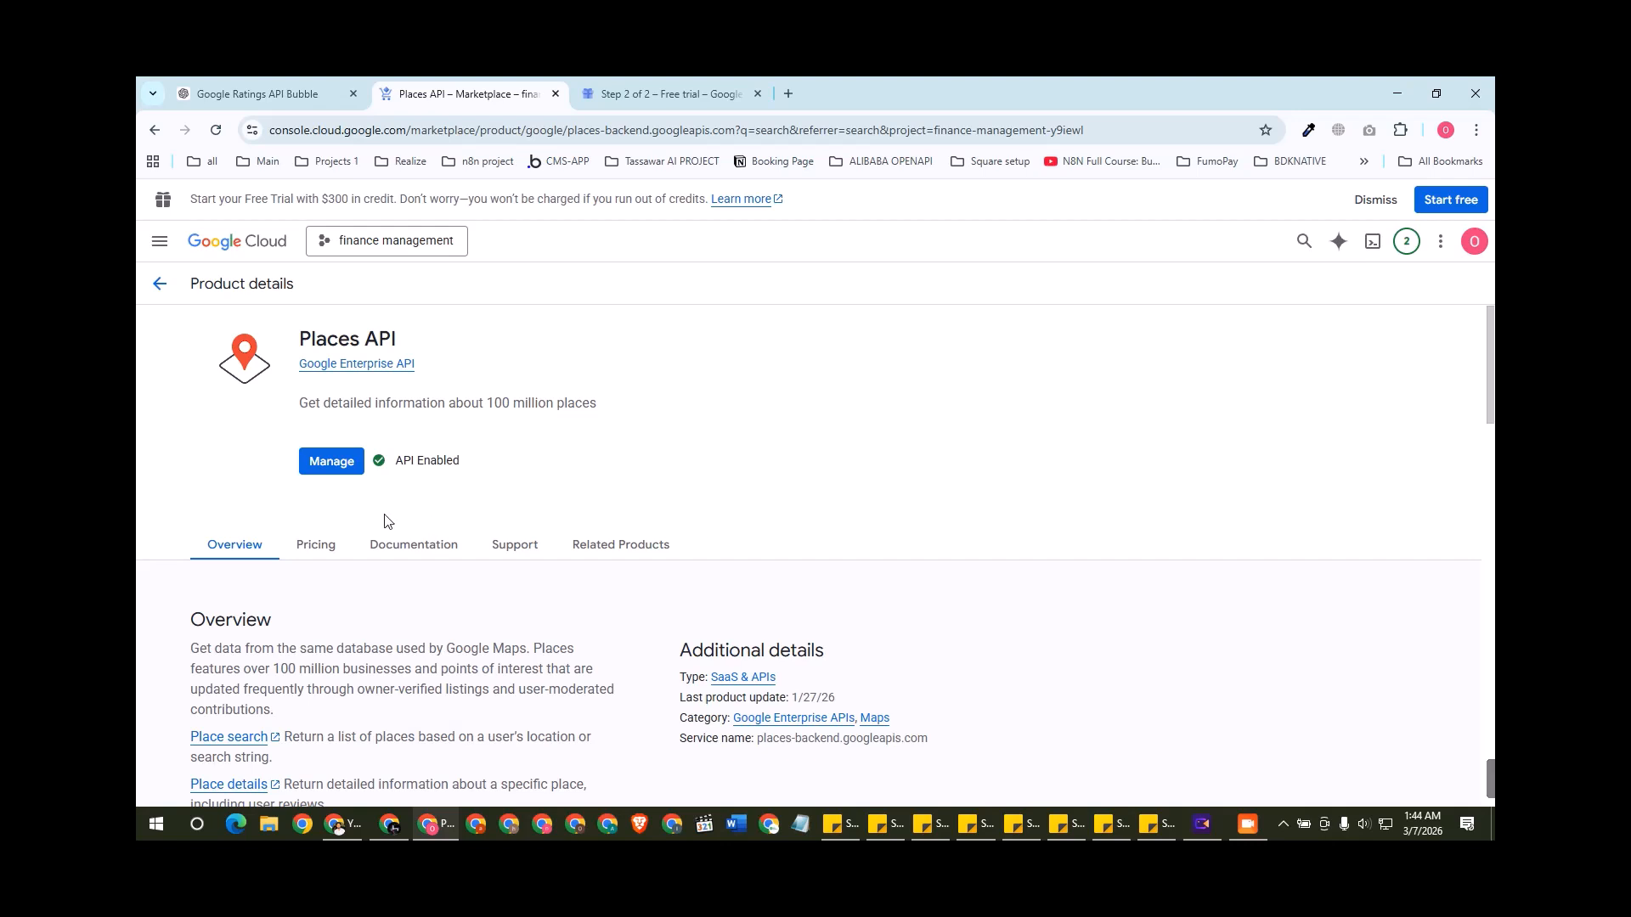
{"action": "left_click", "coordinate": [159, 285]}
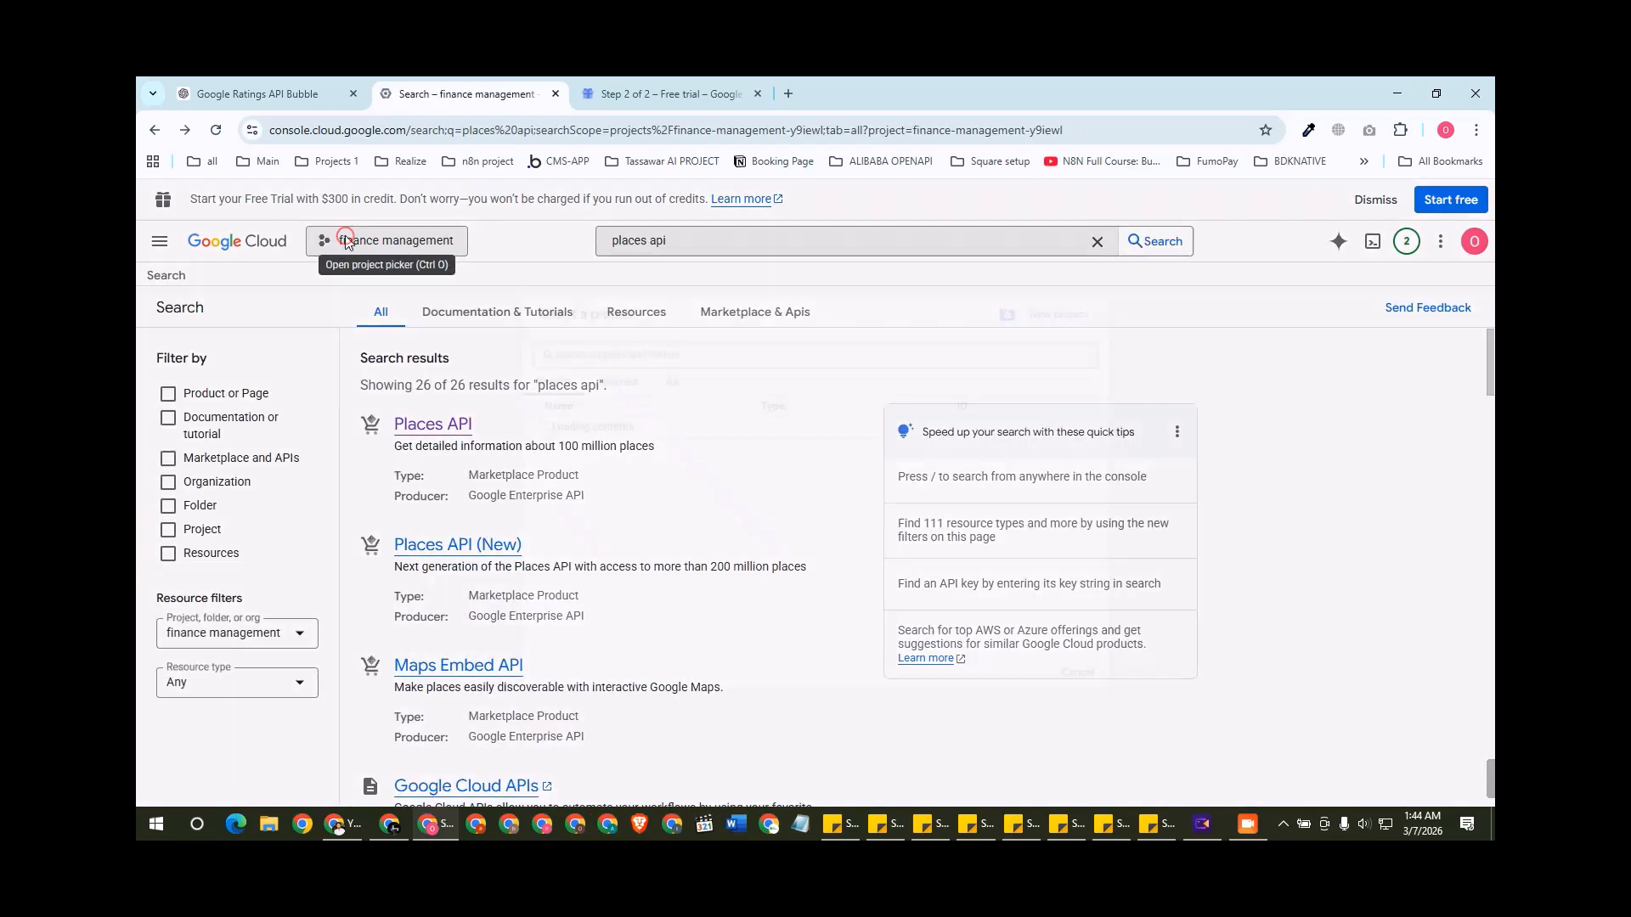
{"action": "left_click", "coordinate": [332, 242]}
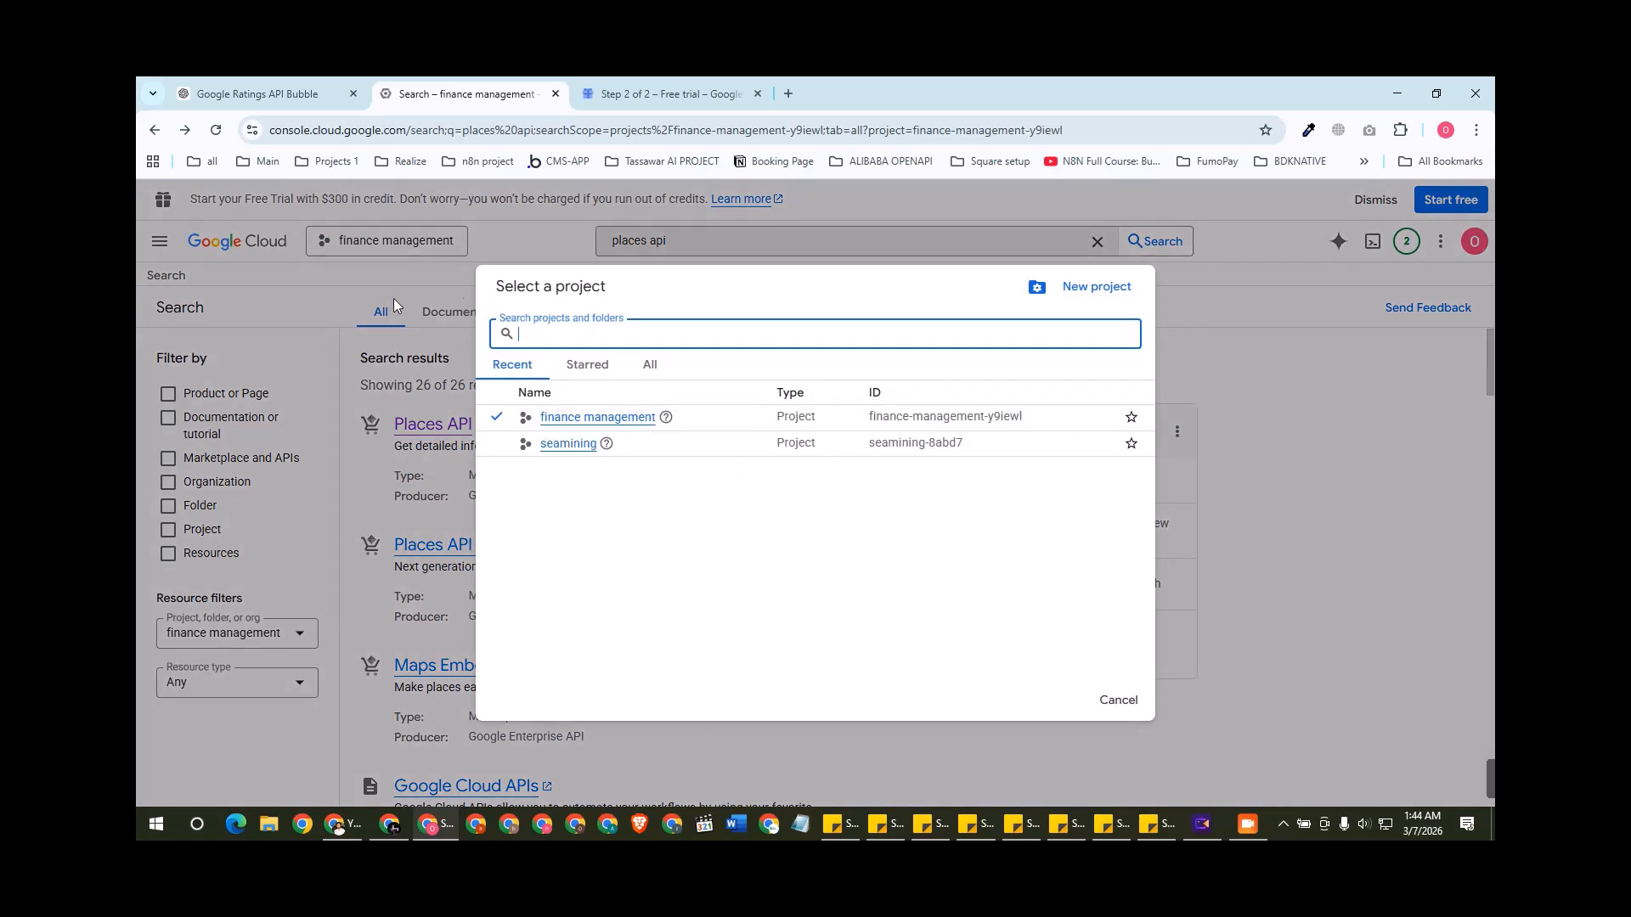
{"action": "left_click", "coordinate": [463, 304]}
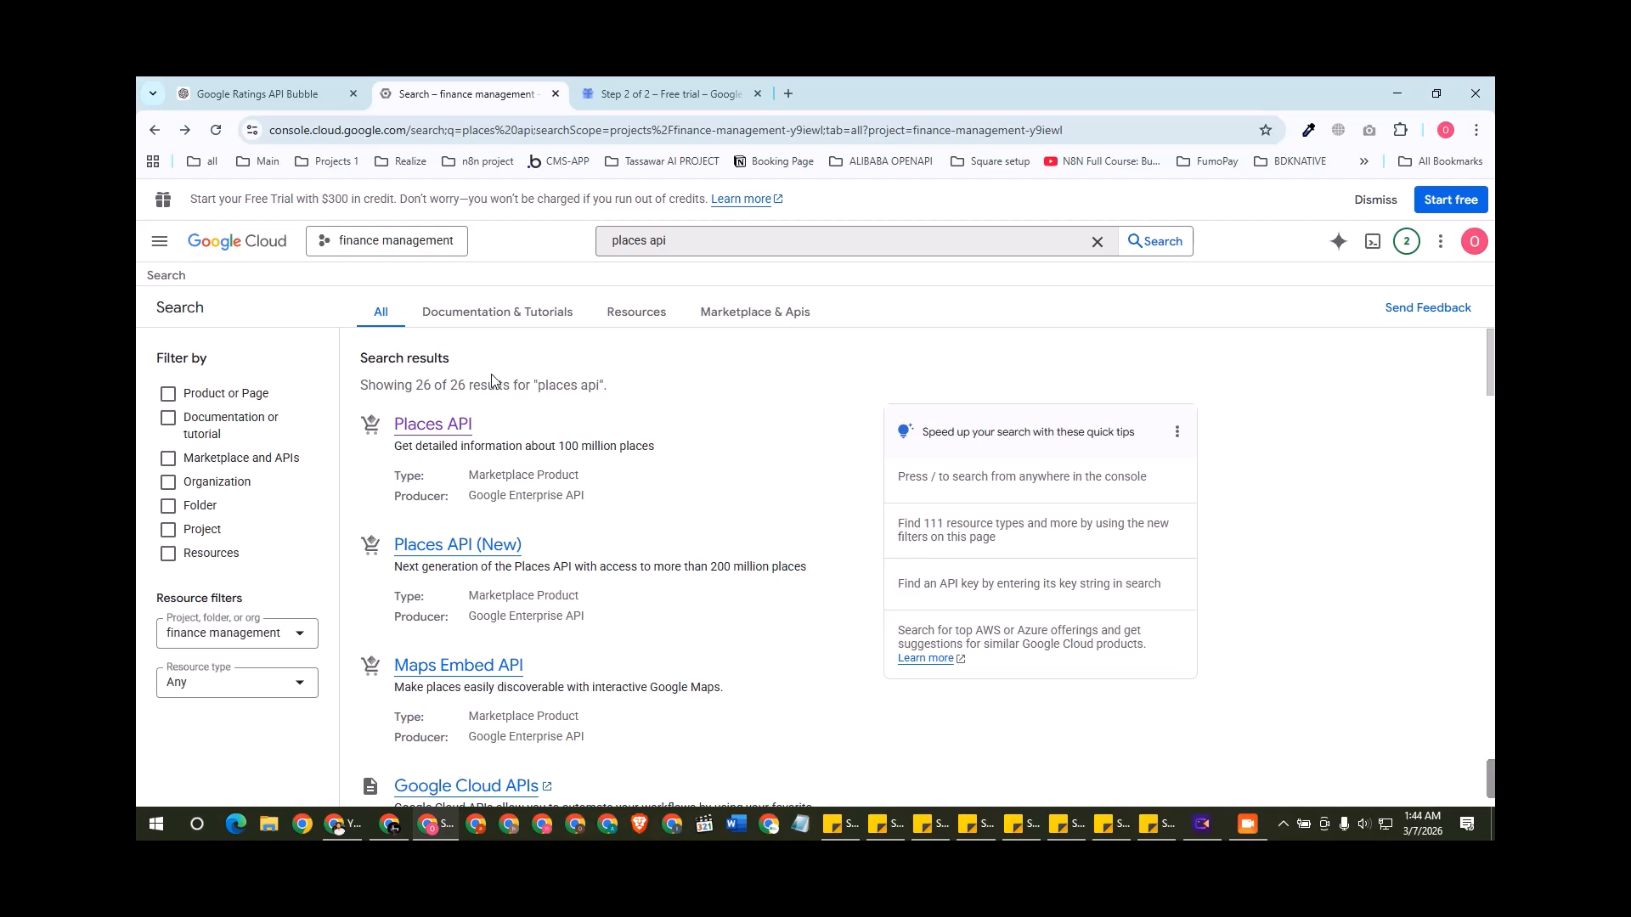
{"action": "left_click", "coordinate": [159, 241]}
{"action": "left_click", "coordinate": [731, 254]}
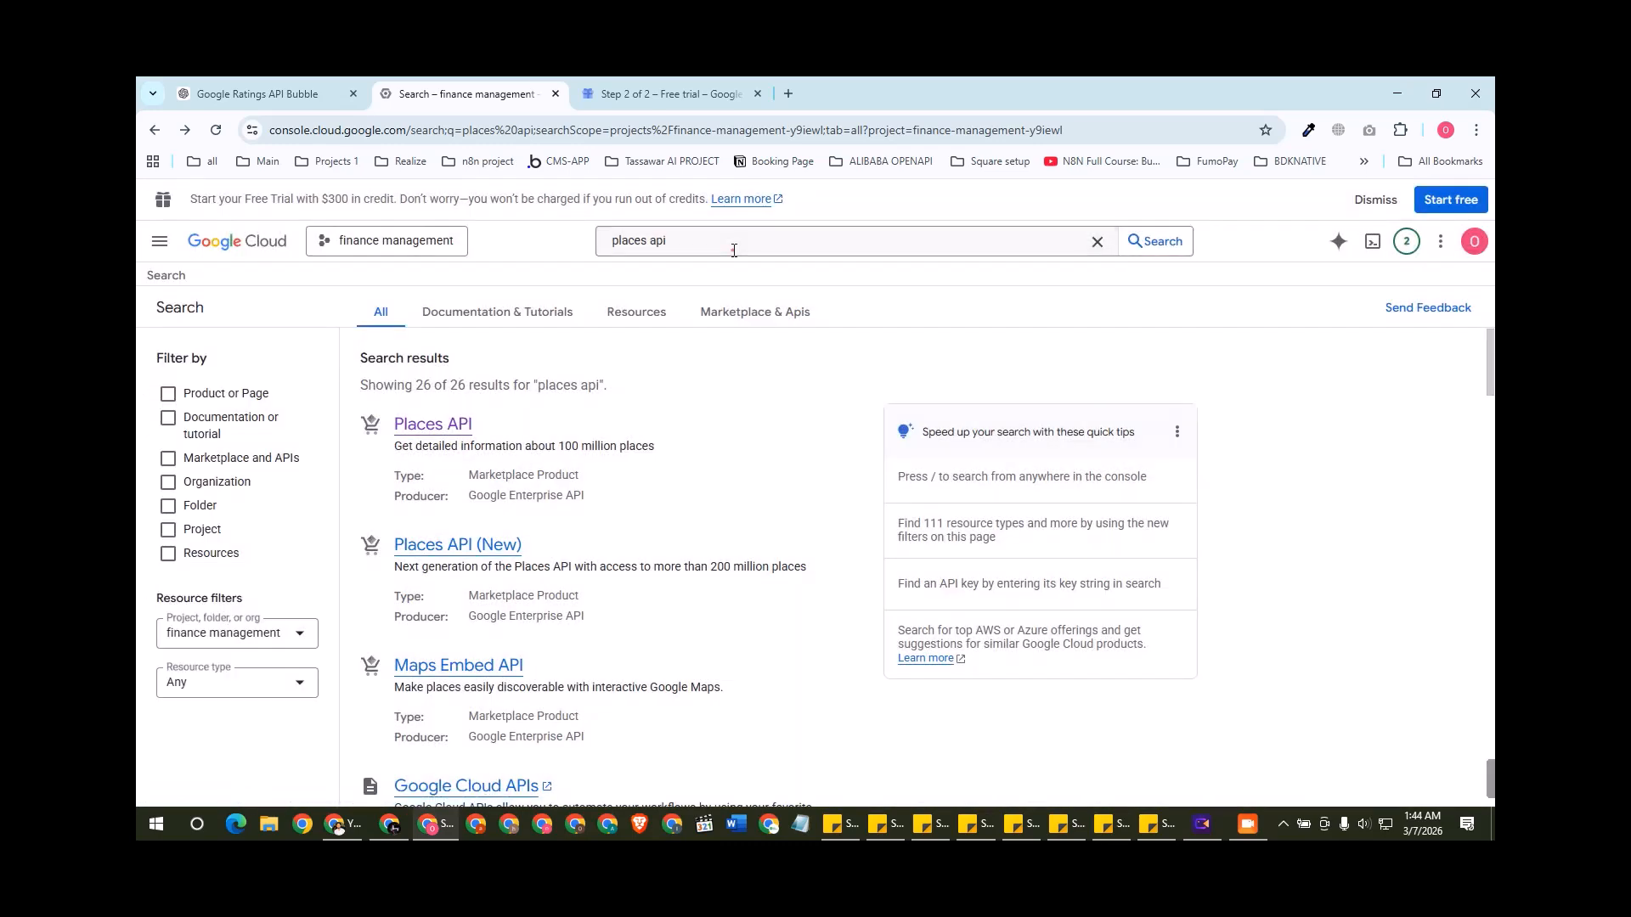
Step: Find the APIs & Services Credentials page through the console search and review its API keys and OAuth clients
{"action": "left_click", "coordinate": [732, 248]}
{"action": "type", "text": "crede"}
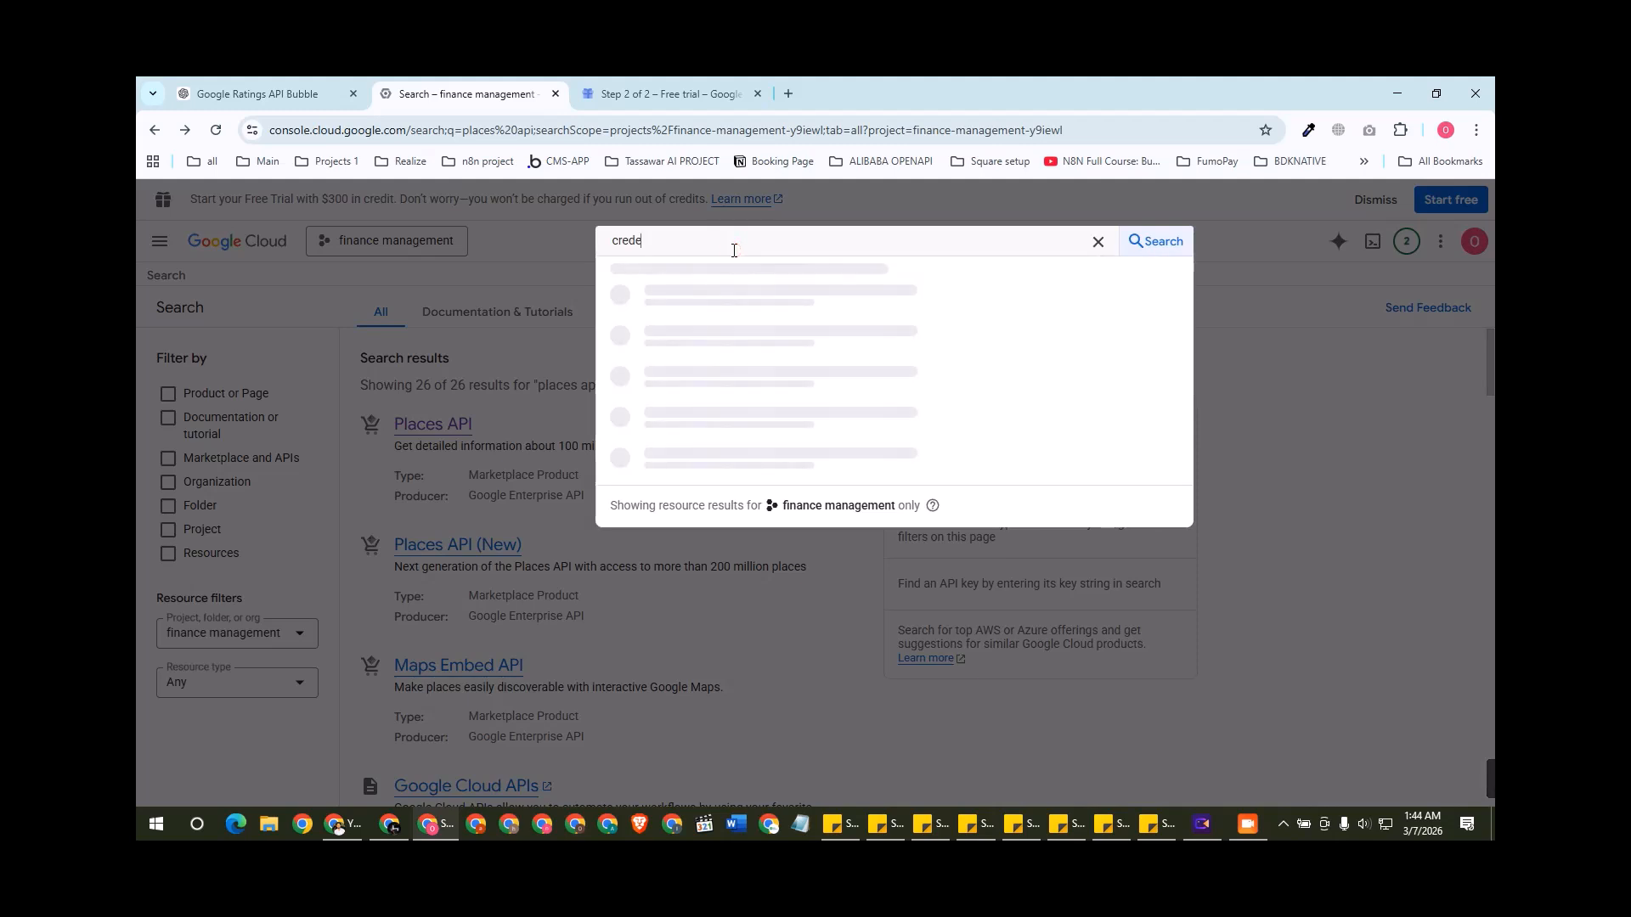
{"action": "type", "text": "ntials"}
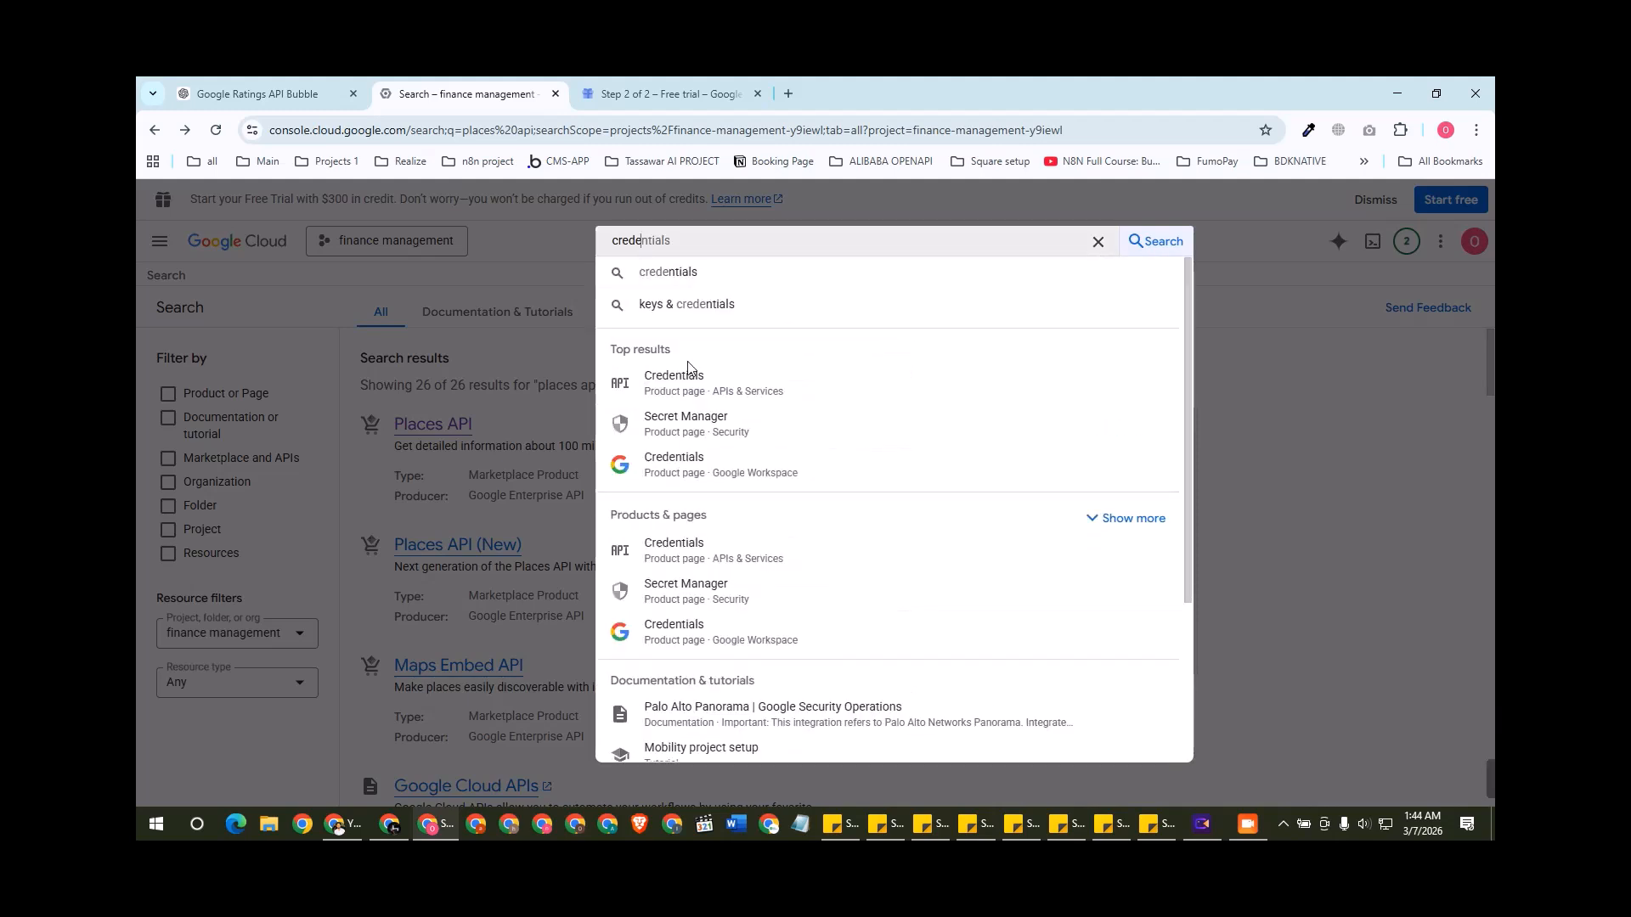
{"action": "left_click", "coordinate": [769, 396]}
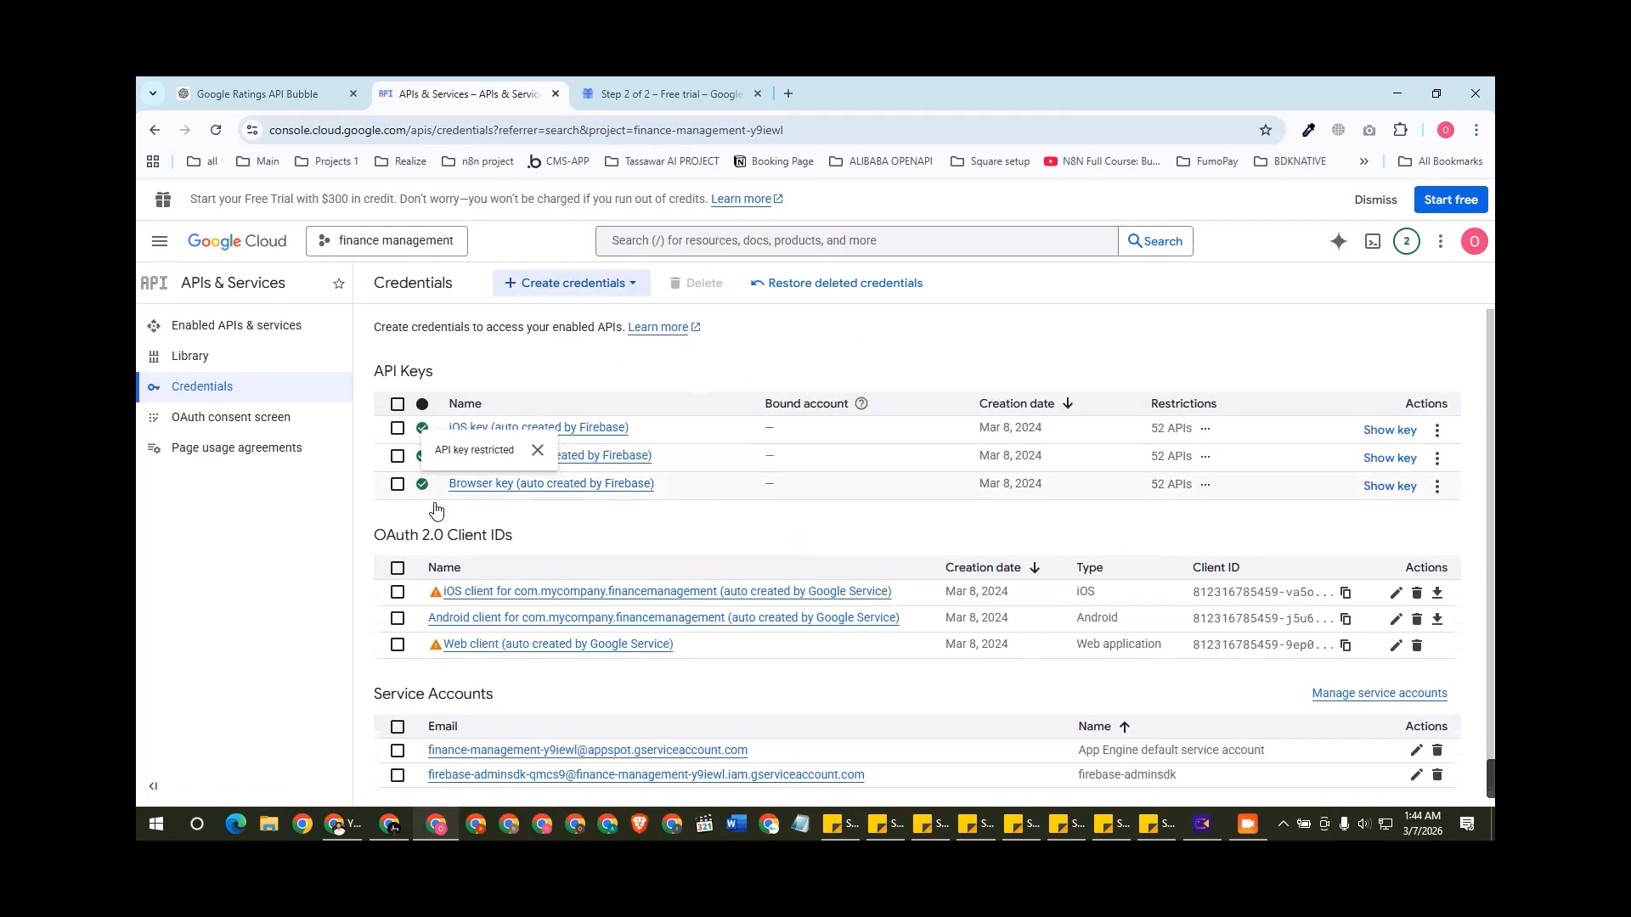
{"action": "scroll", "coordinate": [436, 527], "scroll_direction": "down", "scroll_amount": 1}
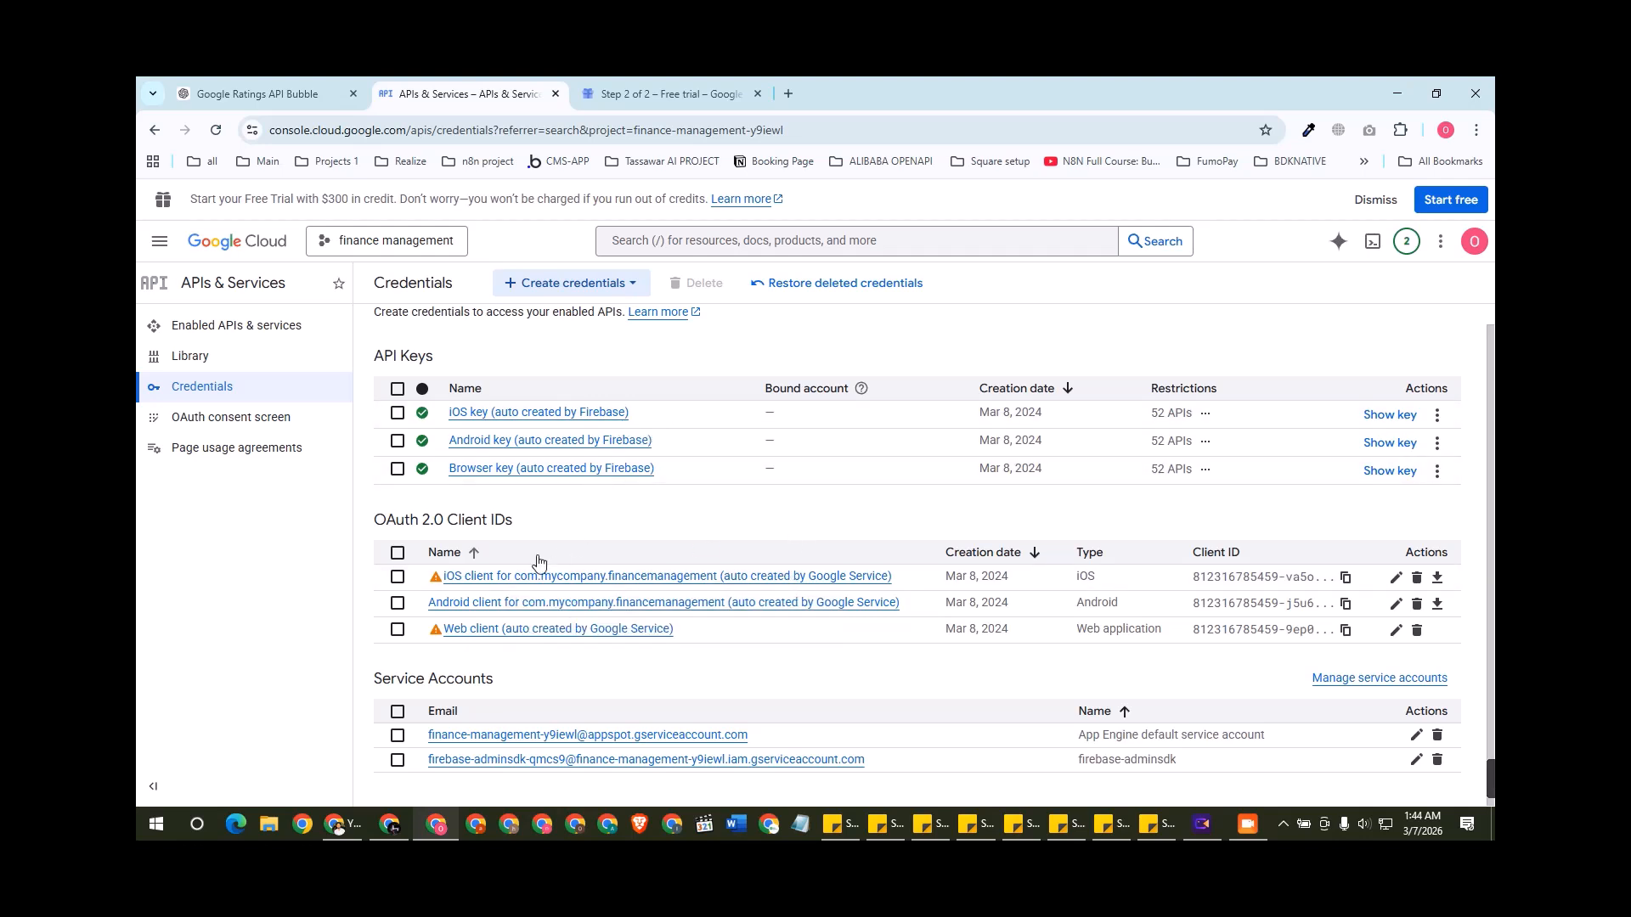
{"action": "scroll", "coordinate": [519, 595], "scroll_direction": "up", "scroll_amount": 1}
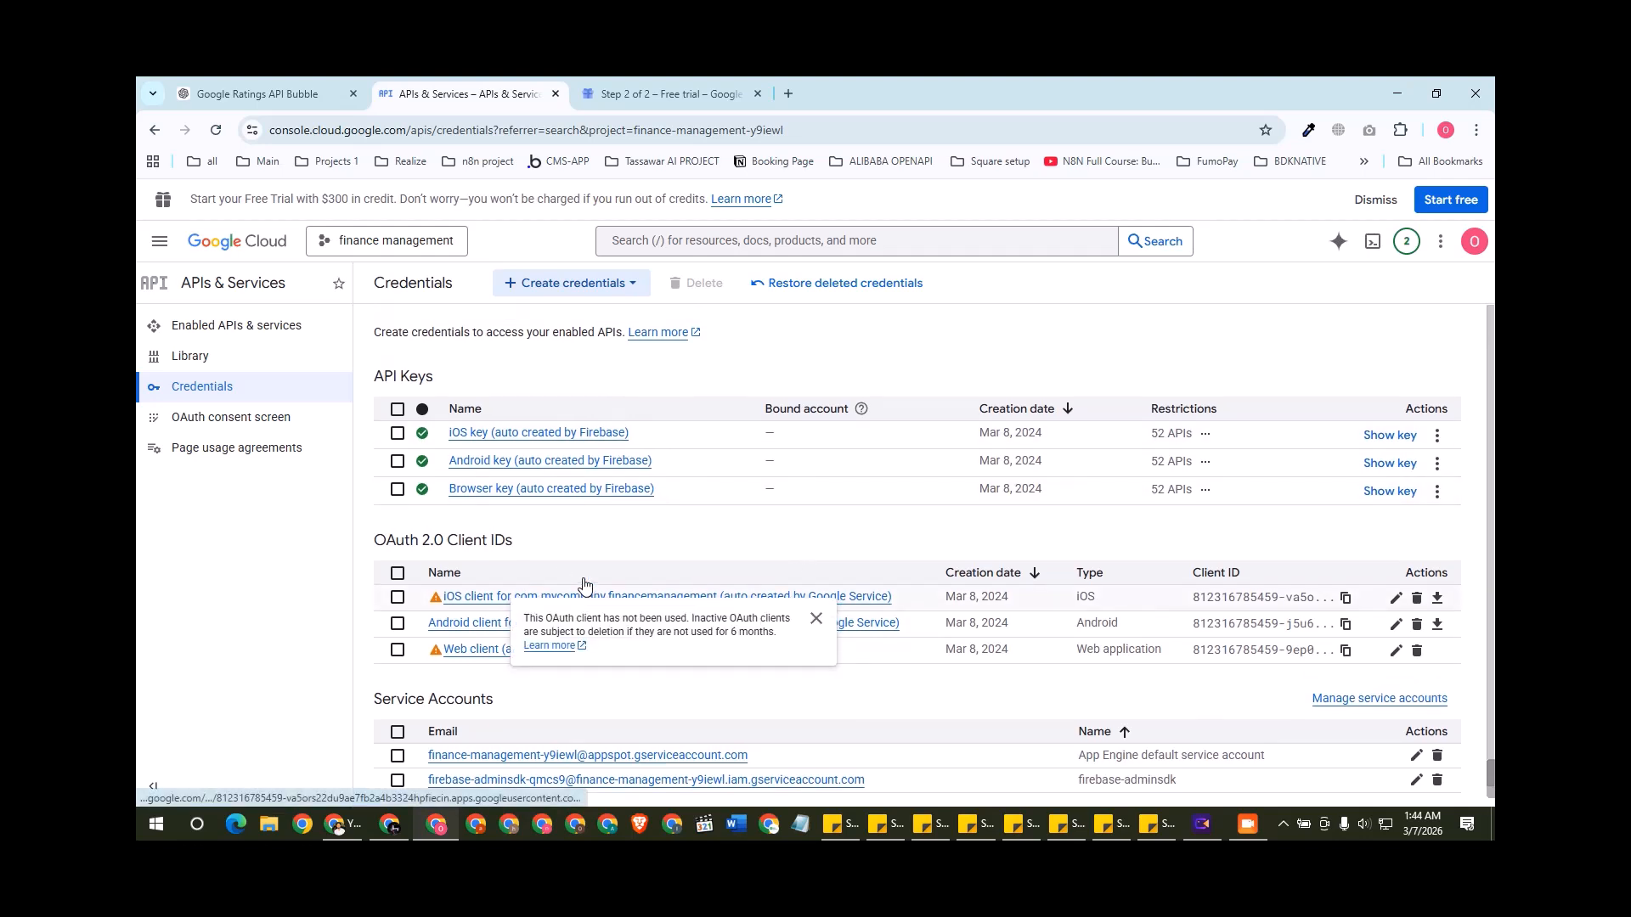
Step: Check the Maps entries in the API Library, including the Places API, and return to the Credentials page
{"action": "left_click", "coordinate": [274, 355]}
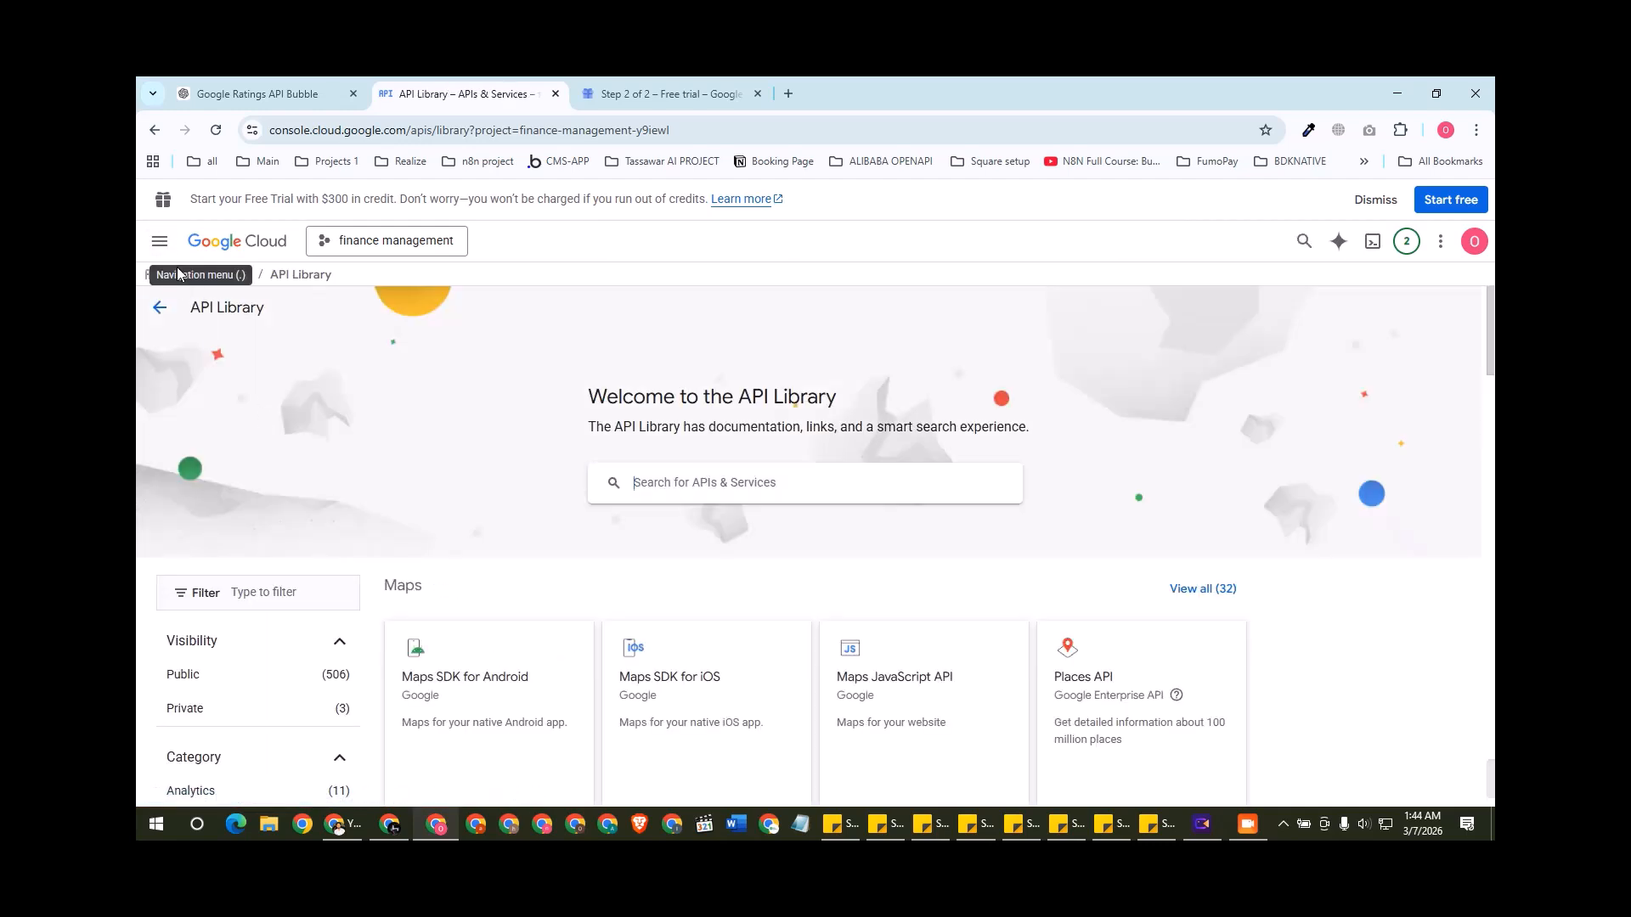
{"action": "scroll", "coordinate": [247, 481], "scroll_direction": "down", "scroll_amount": 2}
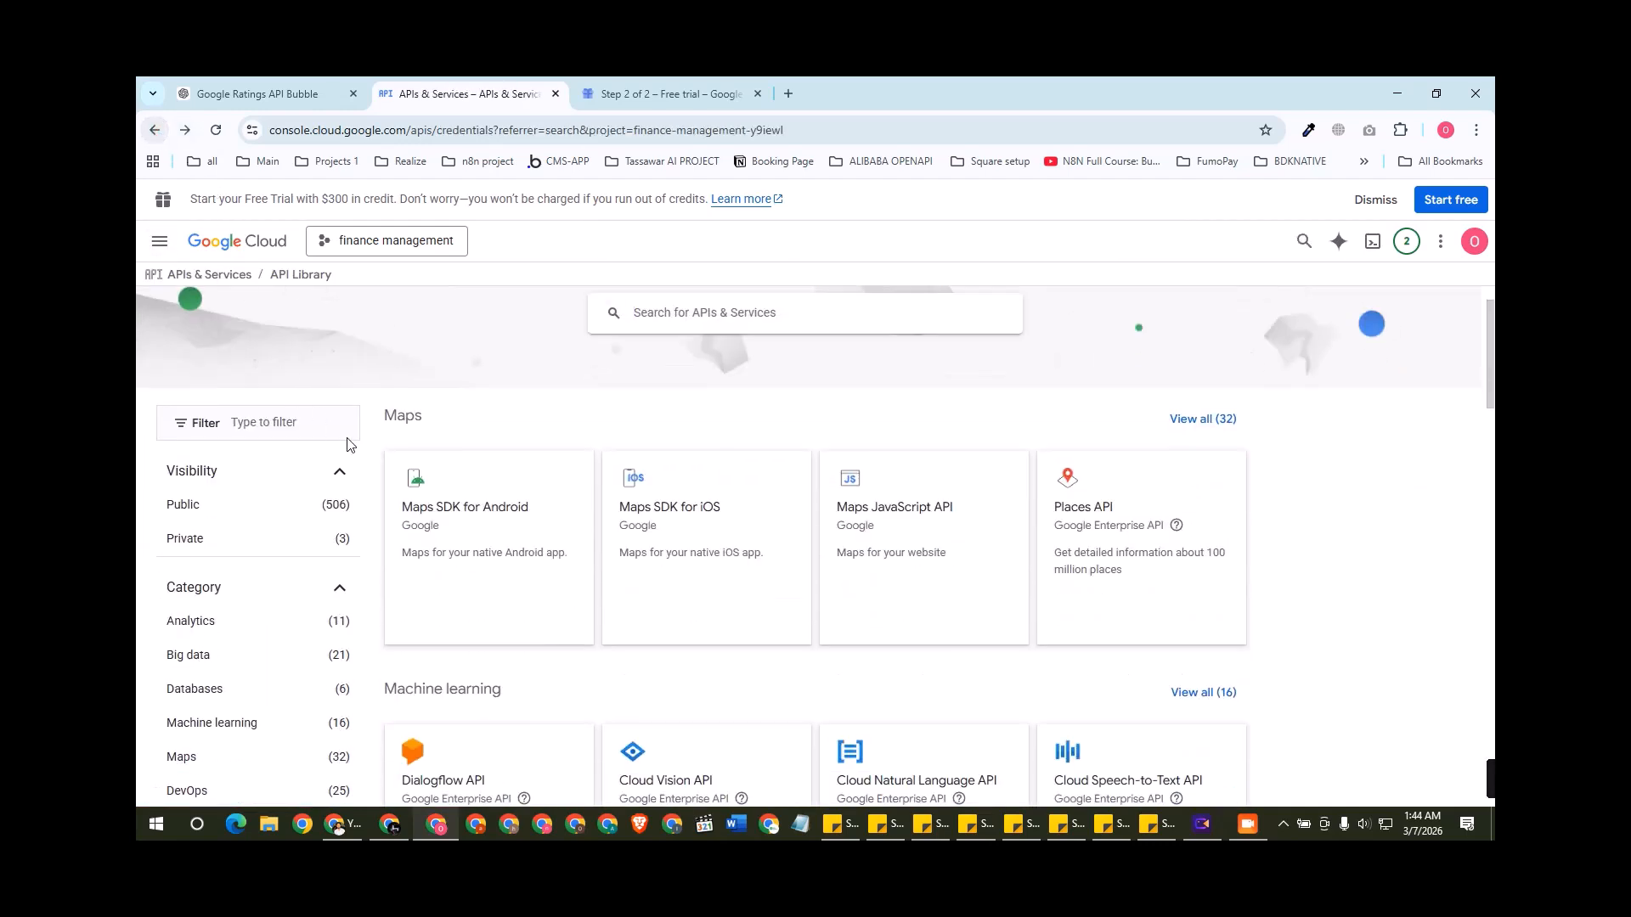
{"action": "left_click", "coordinate": [395, 538]}
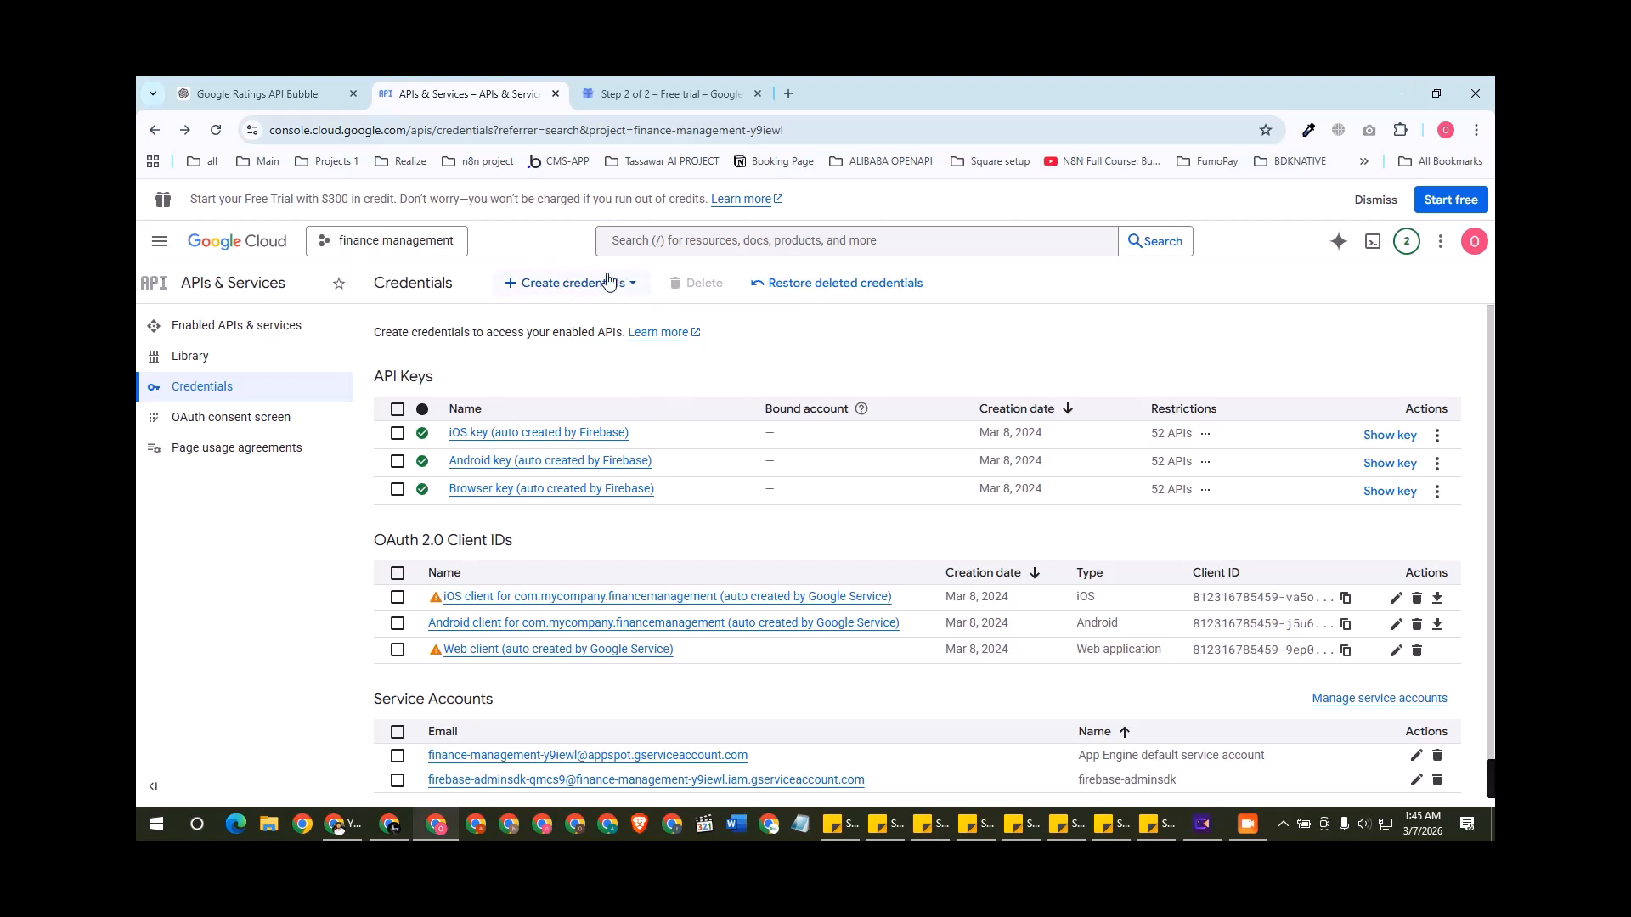
Step: Create an API key with application restrictions set to None and no API restrictions, then highlight the generated key and close its details
{"action": "left_click", "coordinate": [631, 286]}
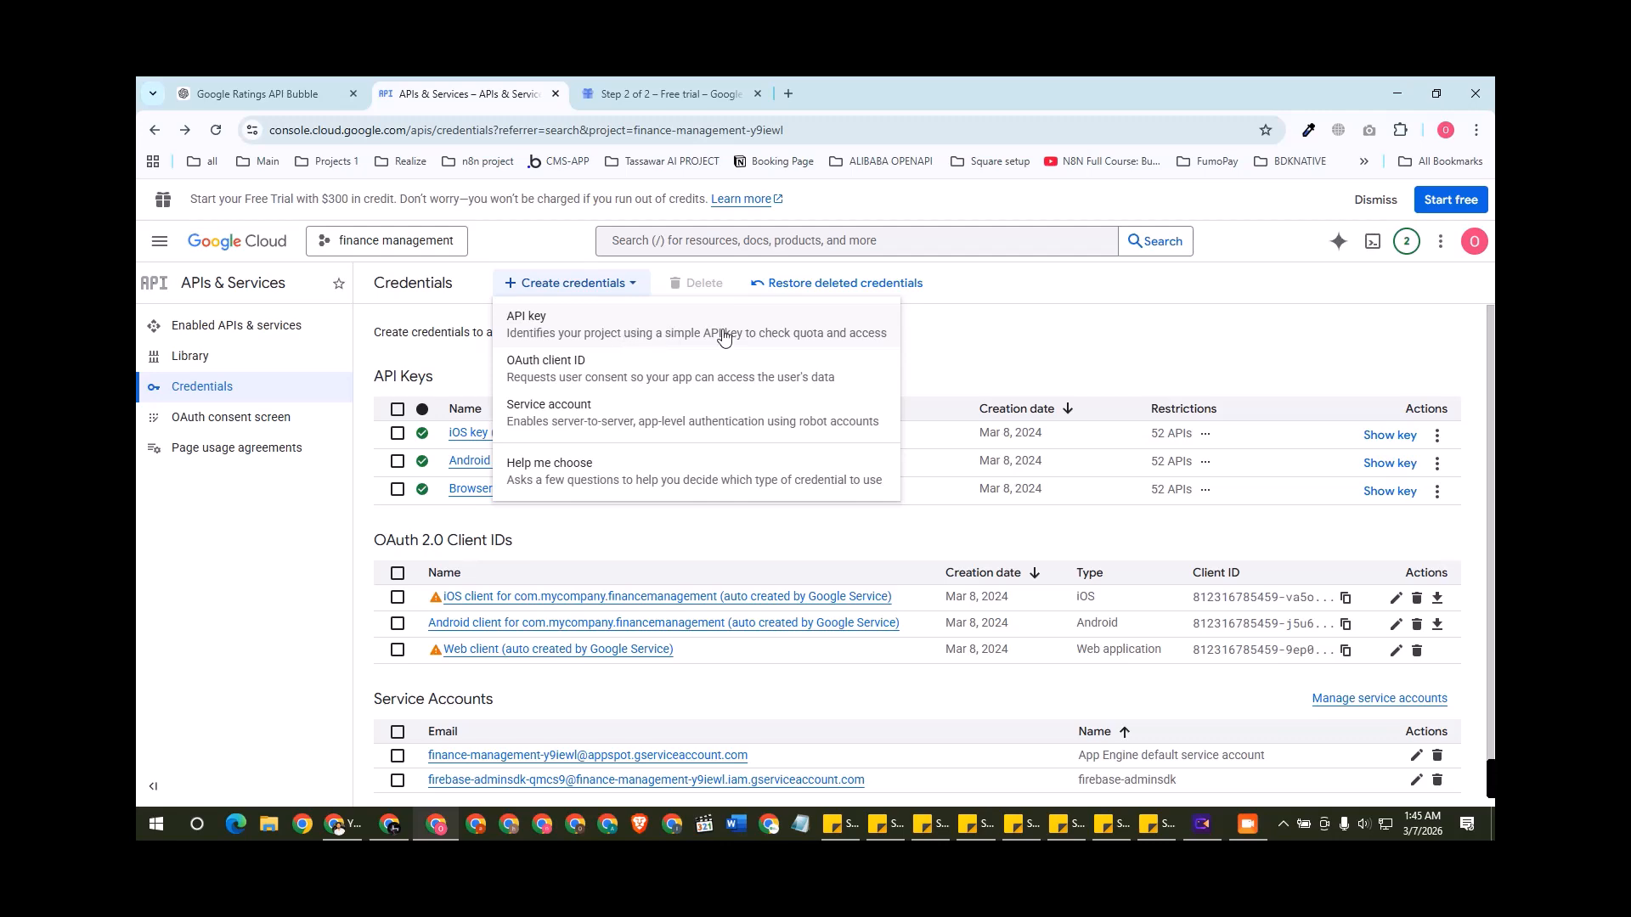
{"action": "left_click", "coordinate": [655, 337]}
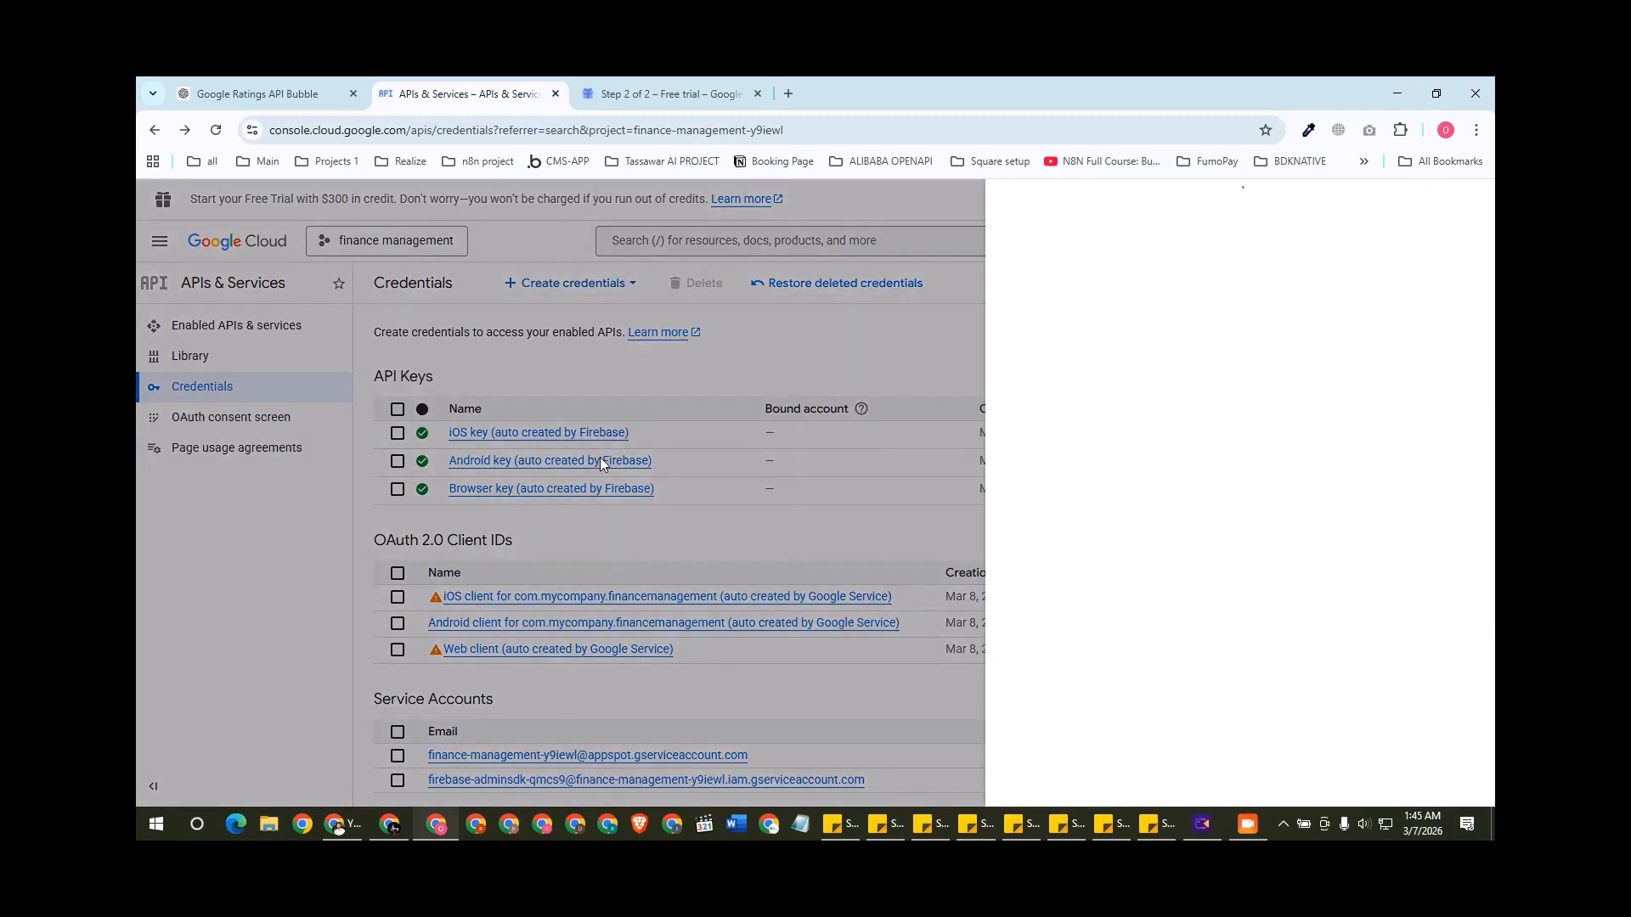
{"action": "double_click", "coordinate": [1082, 269]}
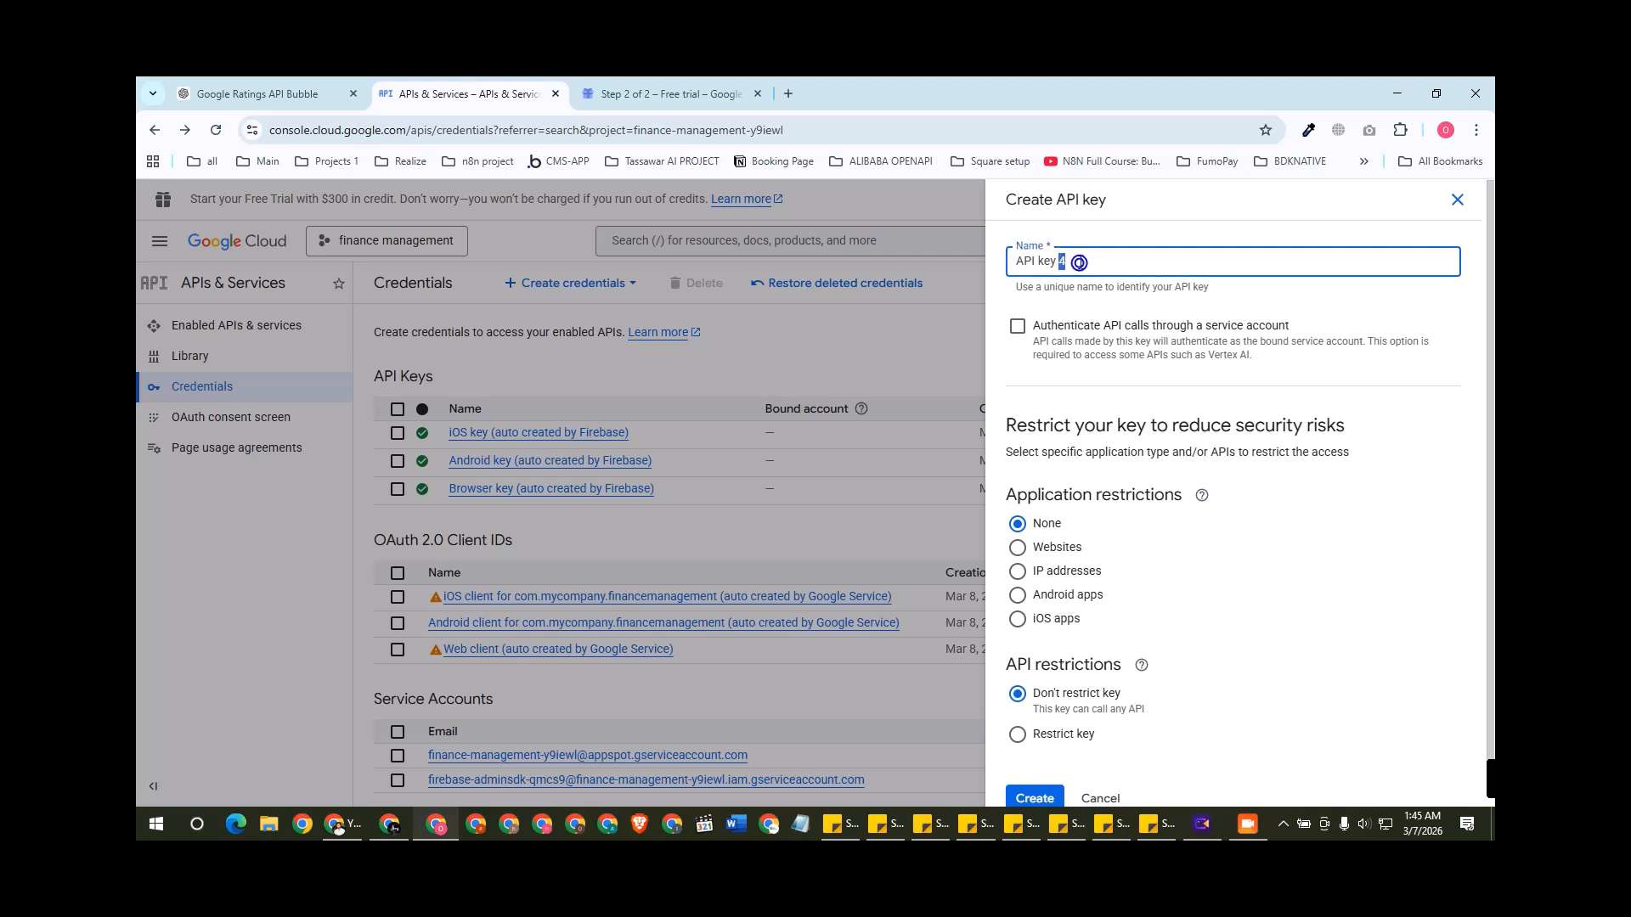
{"action": "left_click", "coordinate": [1057, 547]}
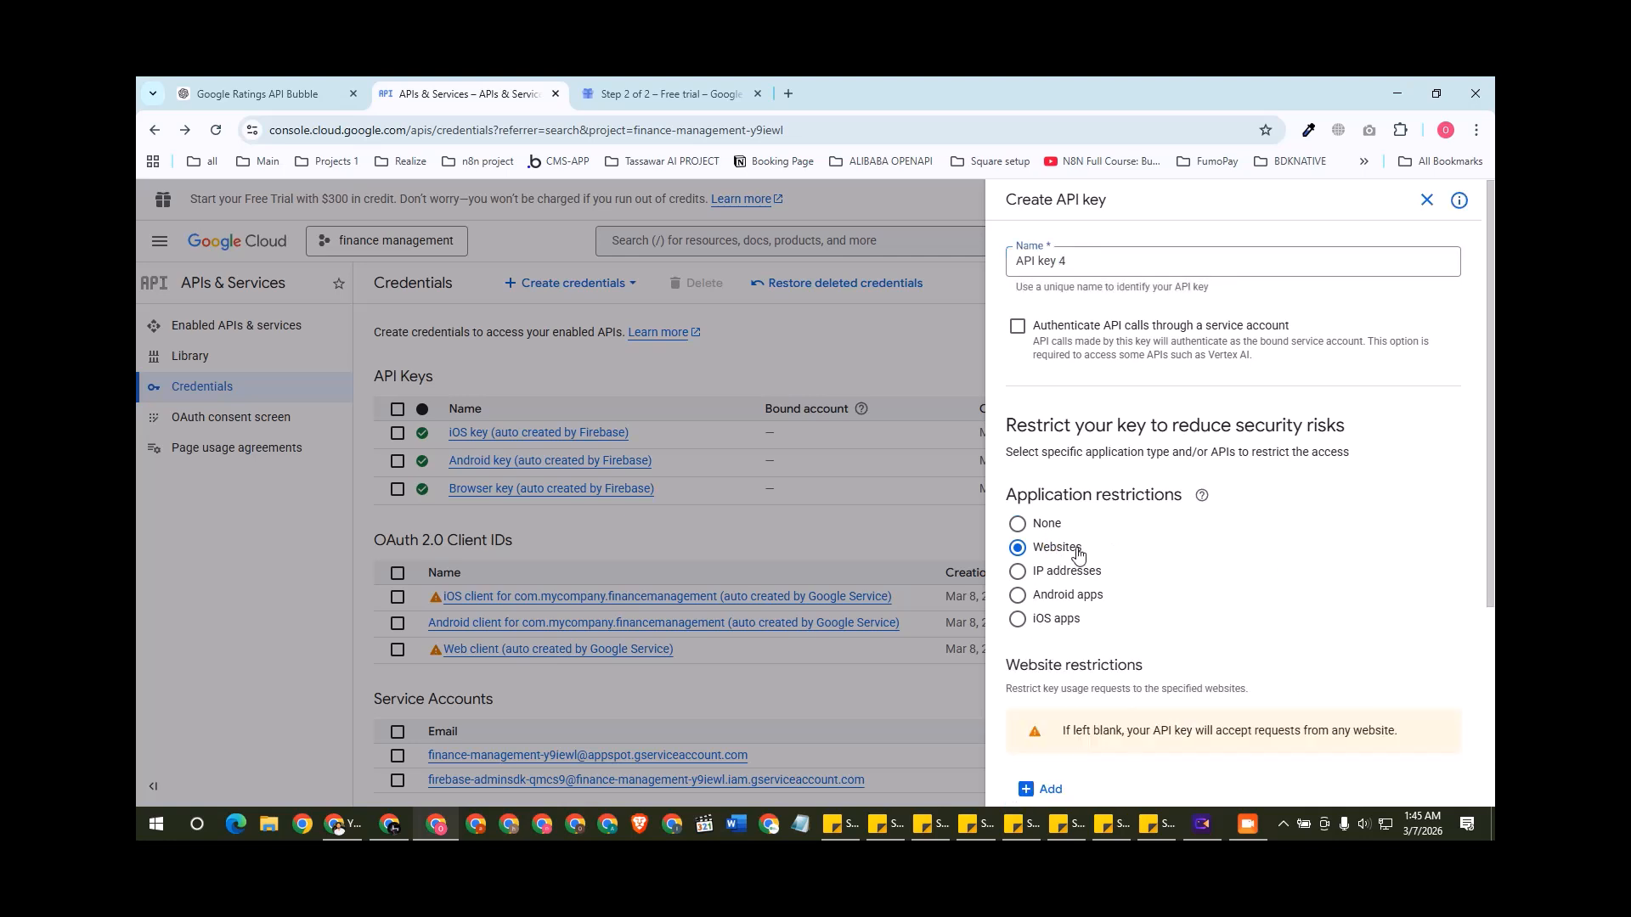
{"action": "left_click", "coordinate": [1049, 525]}
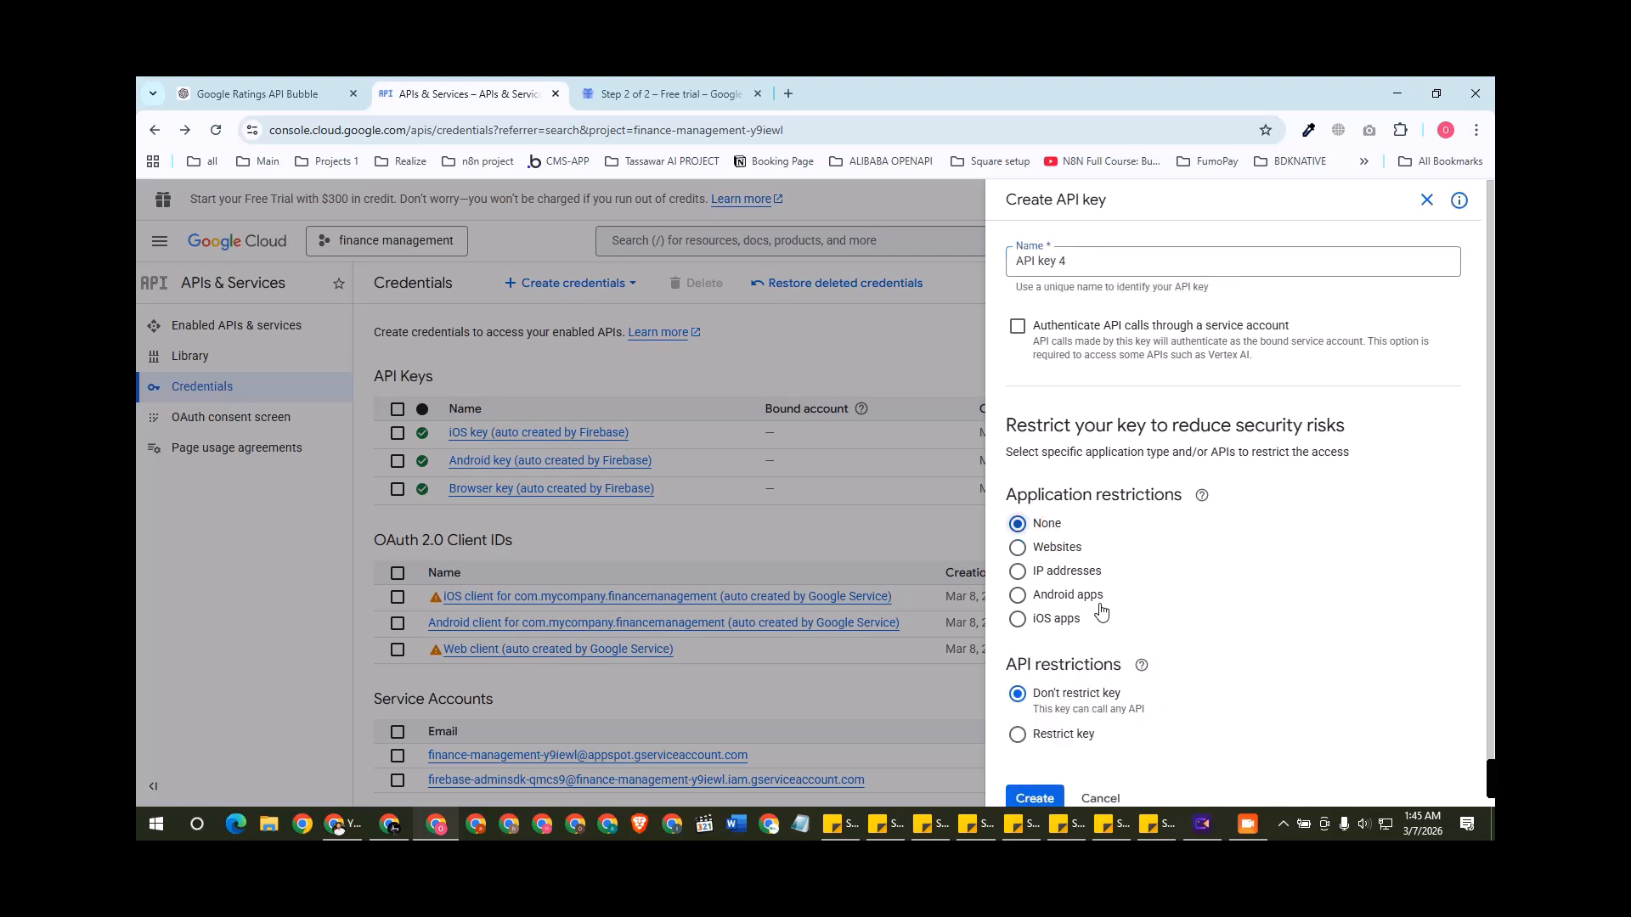
{"action": "scroll", "coordinate": [1056, 751], "scroll_direction": "down", "scroll_amount": 2}
{"action": "left_click", "coordinate": [1053, 769]}
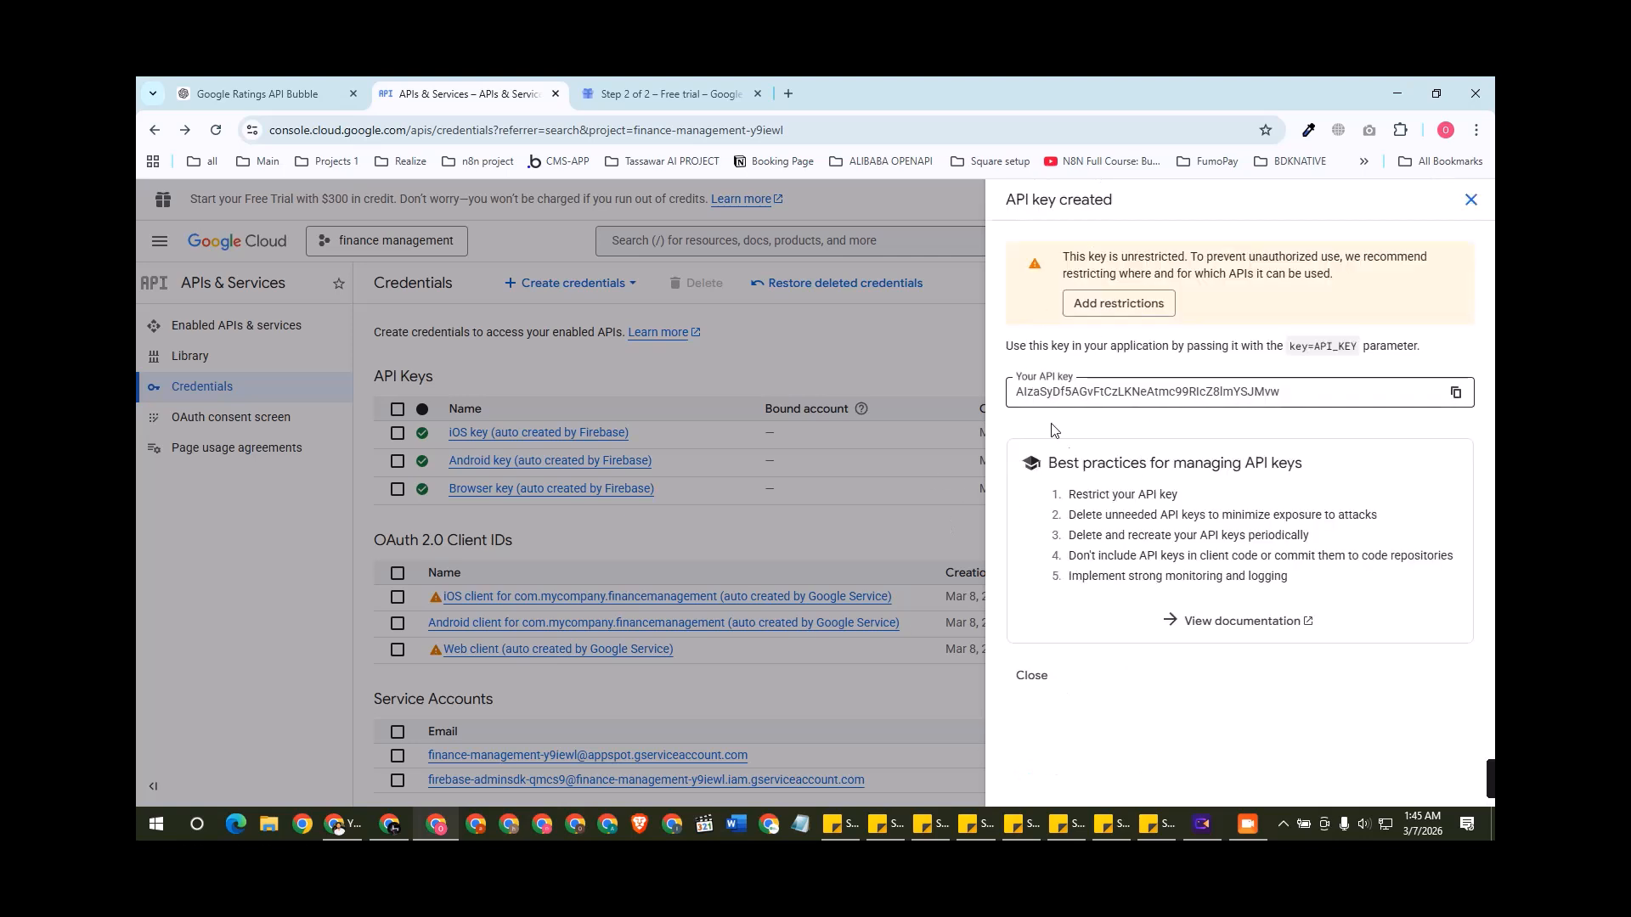
{"action": "double_click", "coordinate": [1280, 396]}
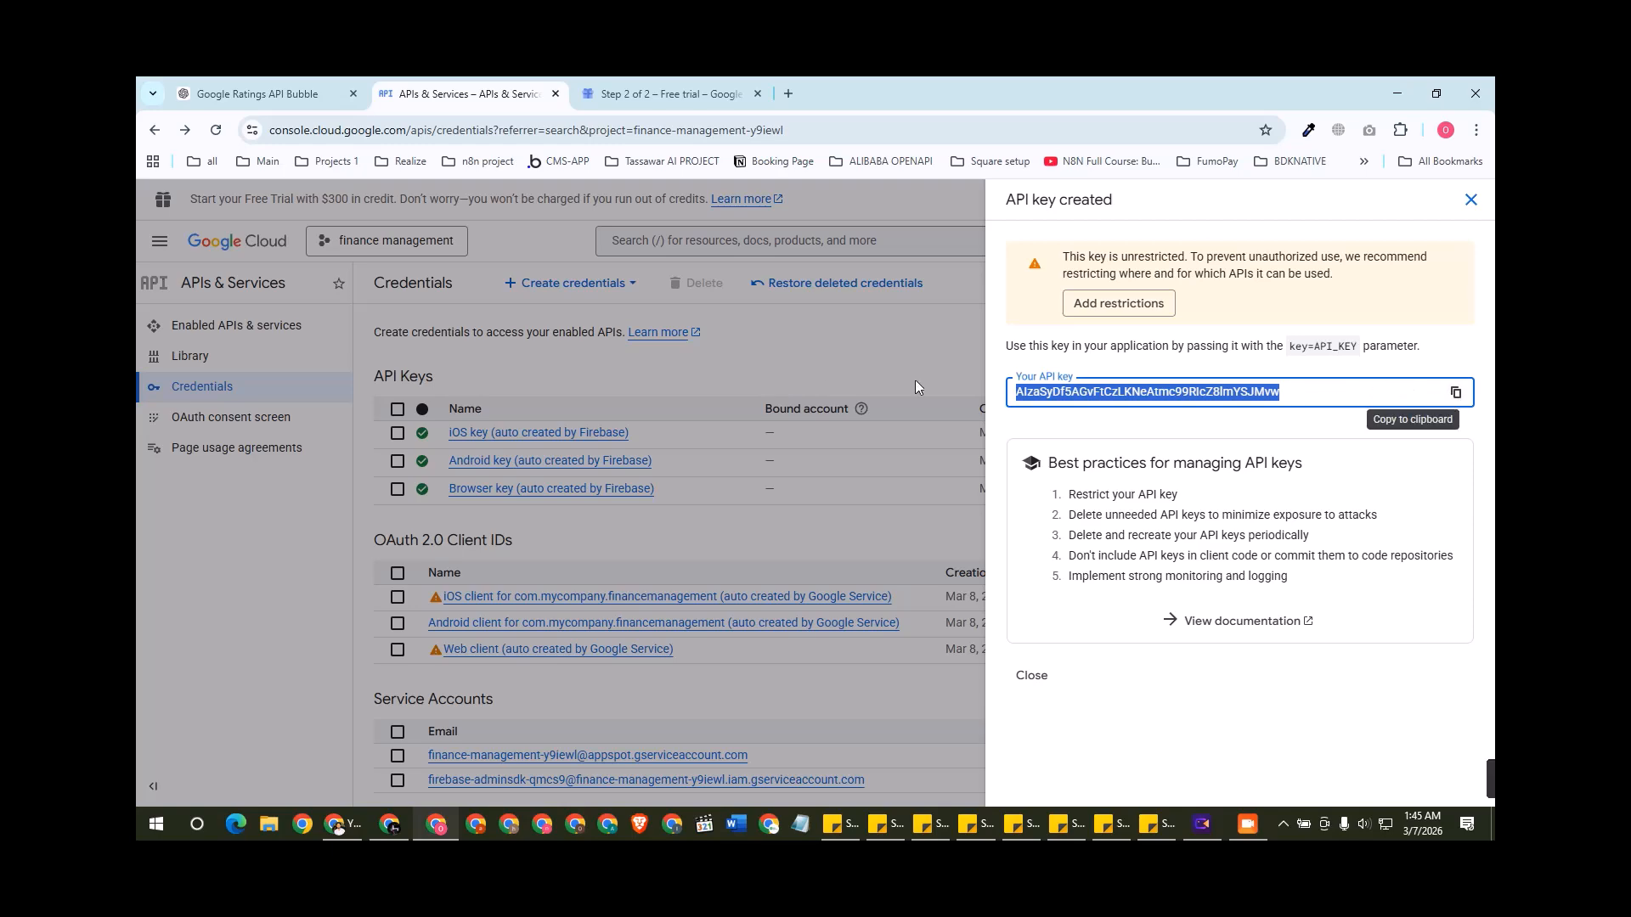
{"action": "left_click", "coordinate": [822, 386]}
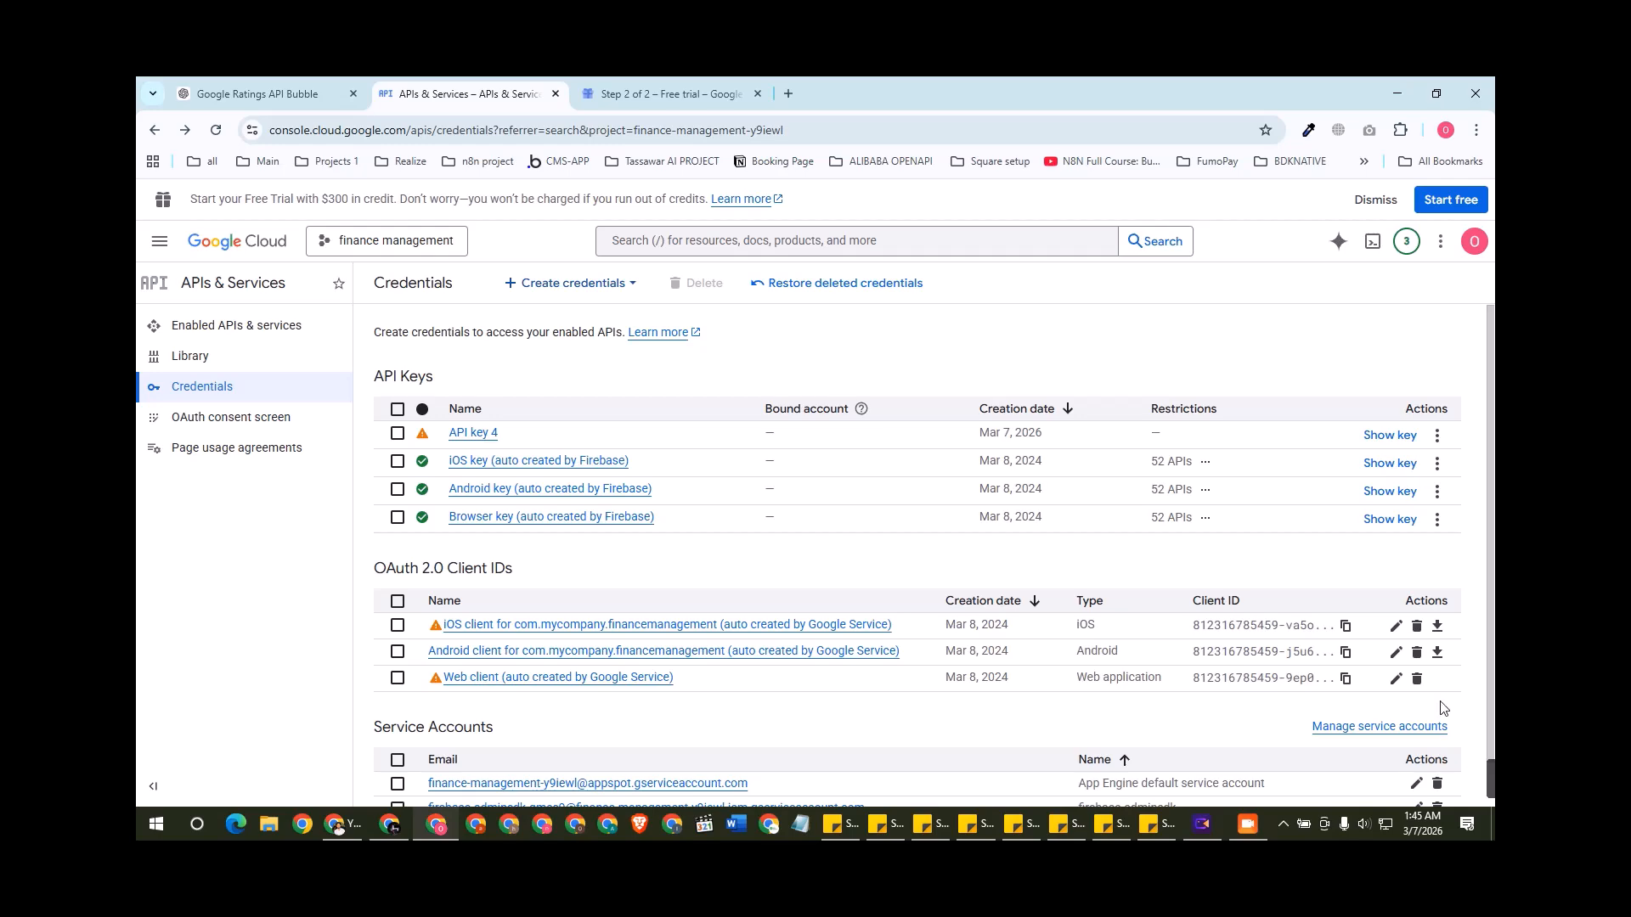
Step: Switch to the Bubble app preview and highlight the full business name and address in the company name field
{"action": "left_click", "coordinate": [342, 824]}
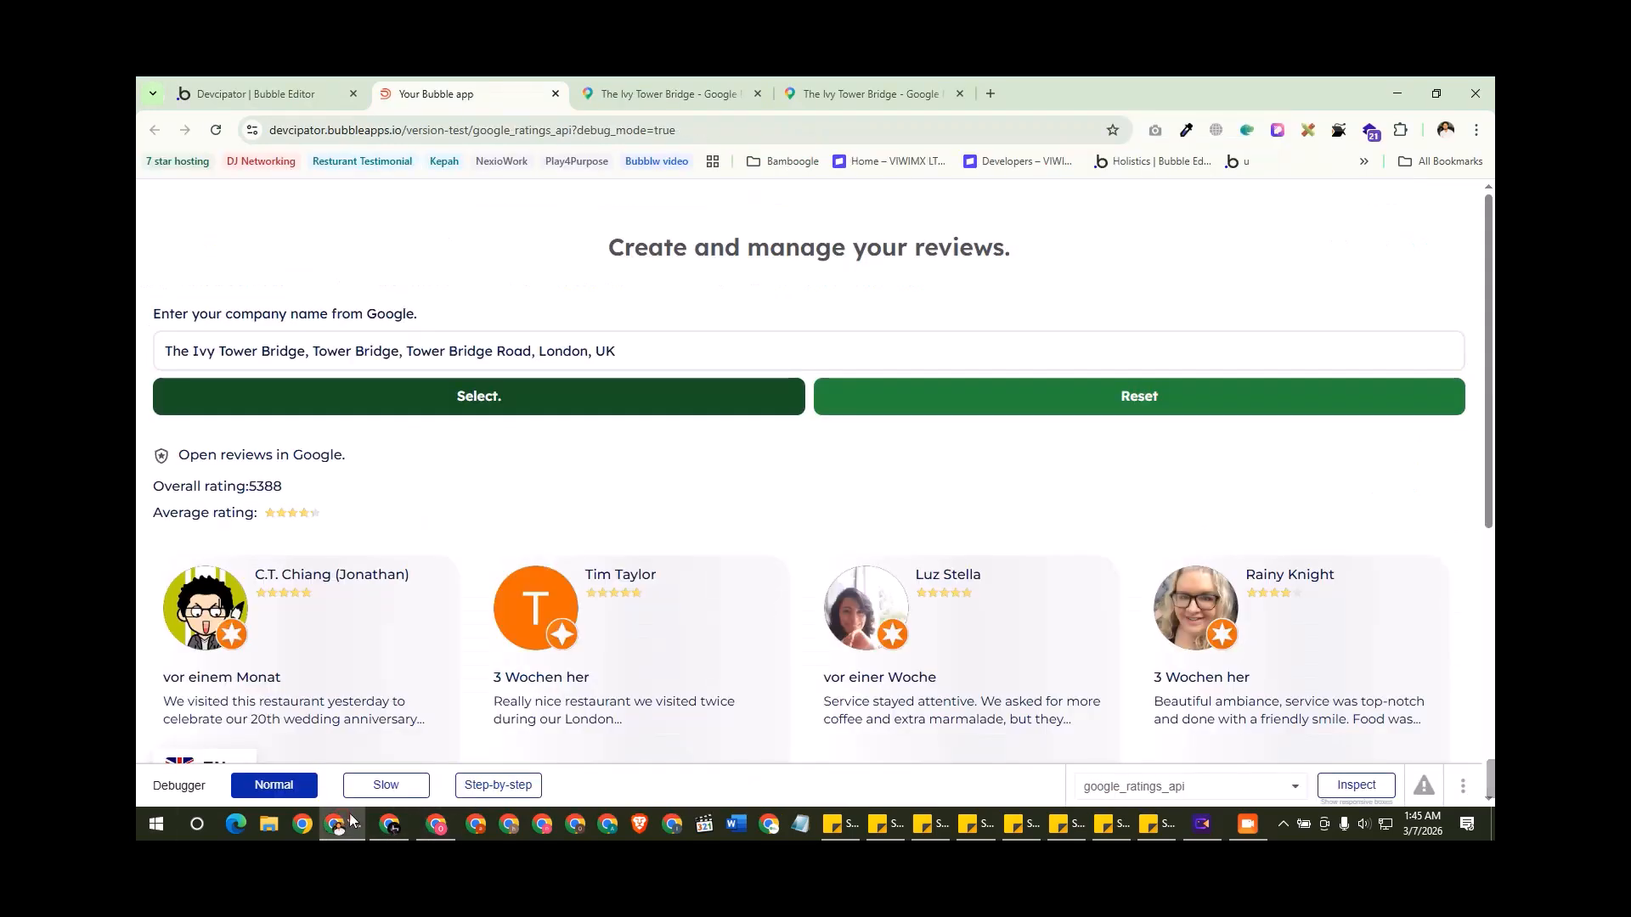
{"action": "left_click", "coordinate": [670, 346]}
{"action": "left_click_drag", "start_coordinate": [669, 346], "coordinate": [152, 349]}
{"action": "left_click", "coordinate": [306, 277]}
{"action": "left_click_drag", "start_coordinate": [625, 350], "coordinate": [178, 342]}
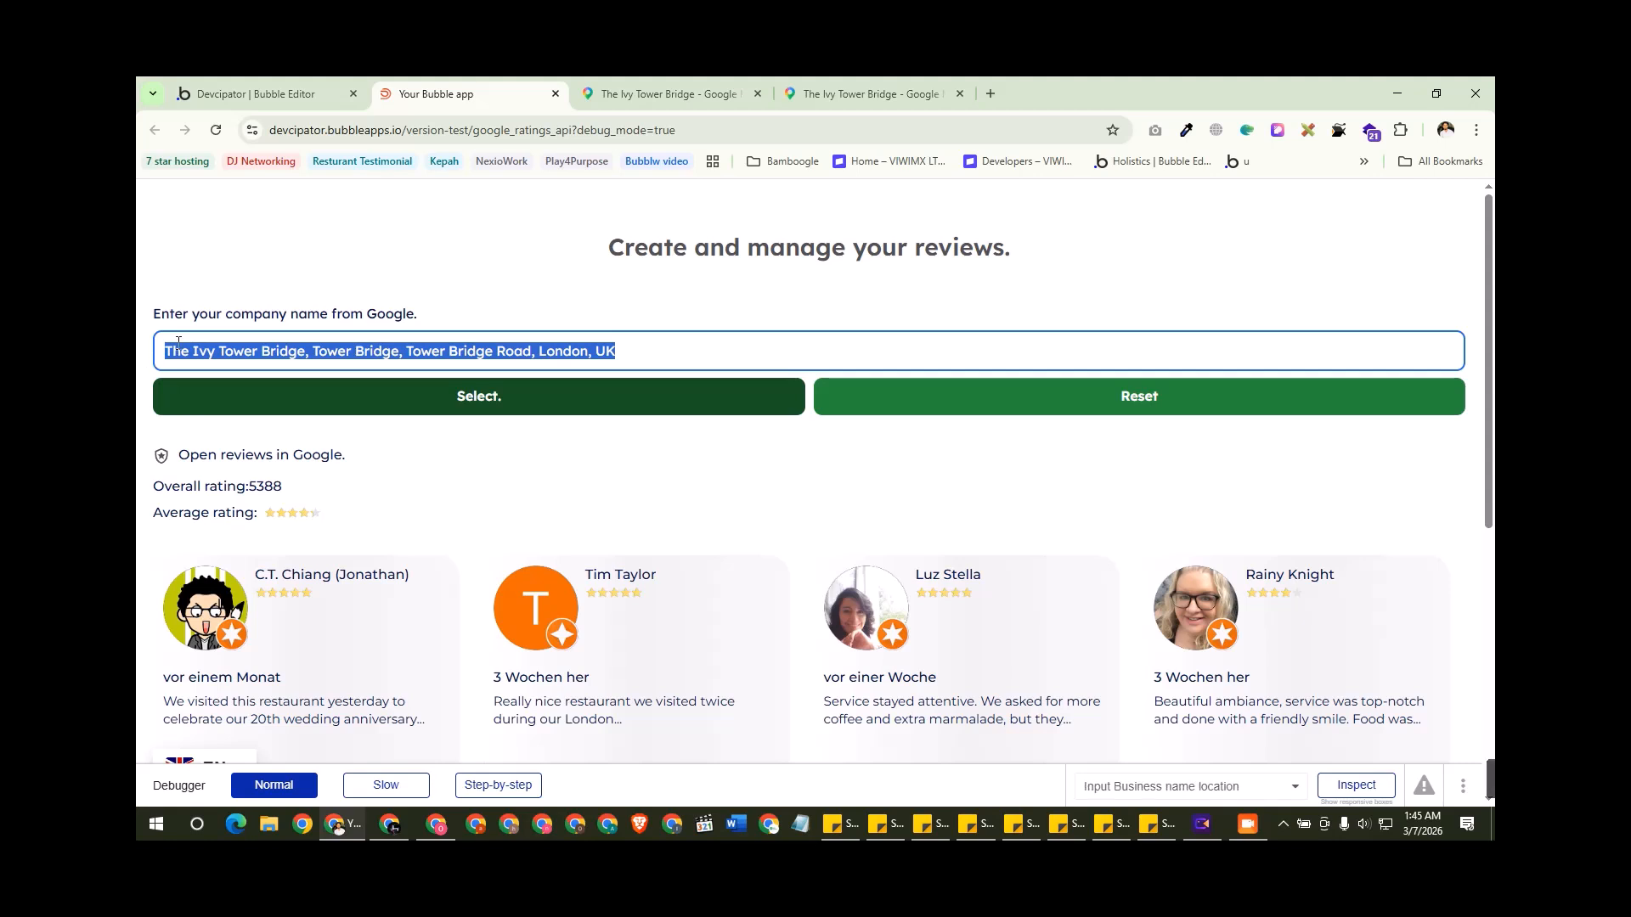
{"action": "left_click", "coordinate": [305, 277]}
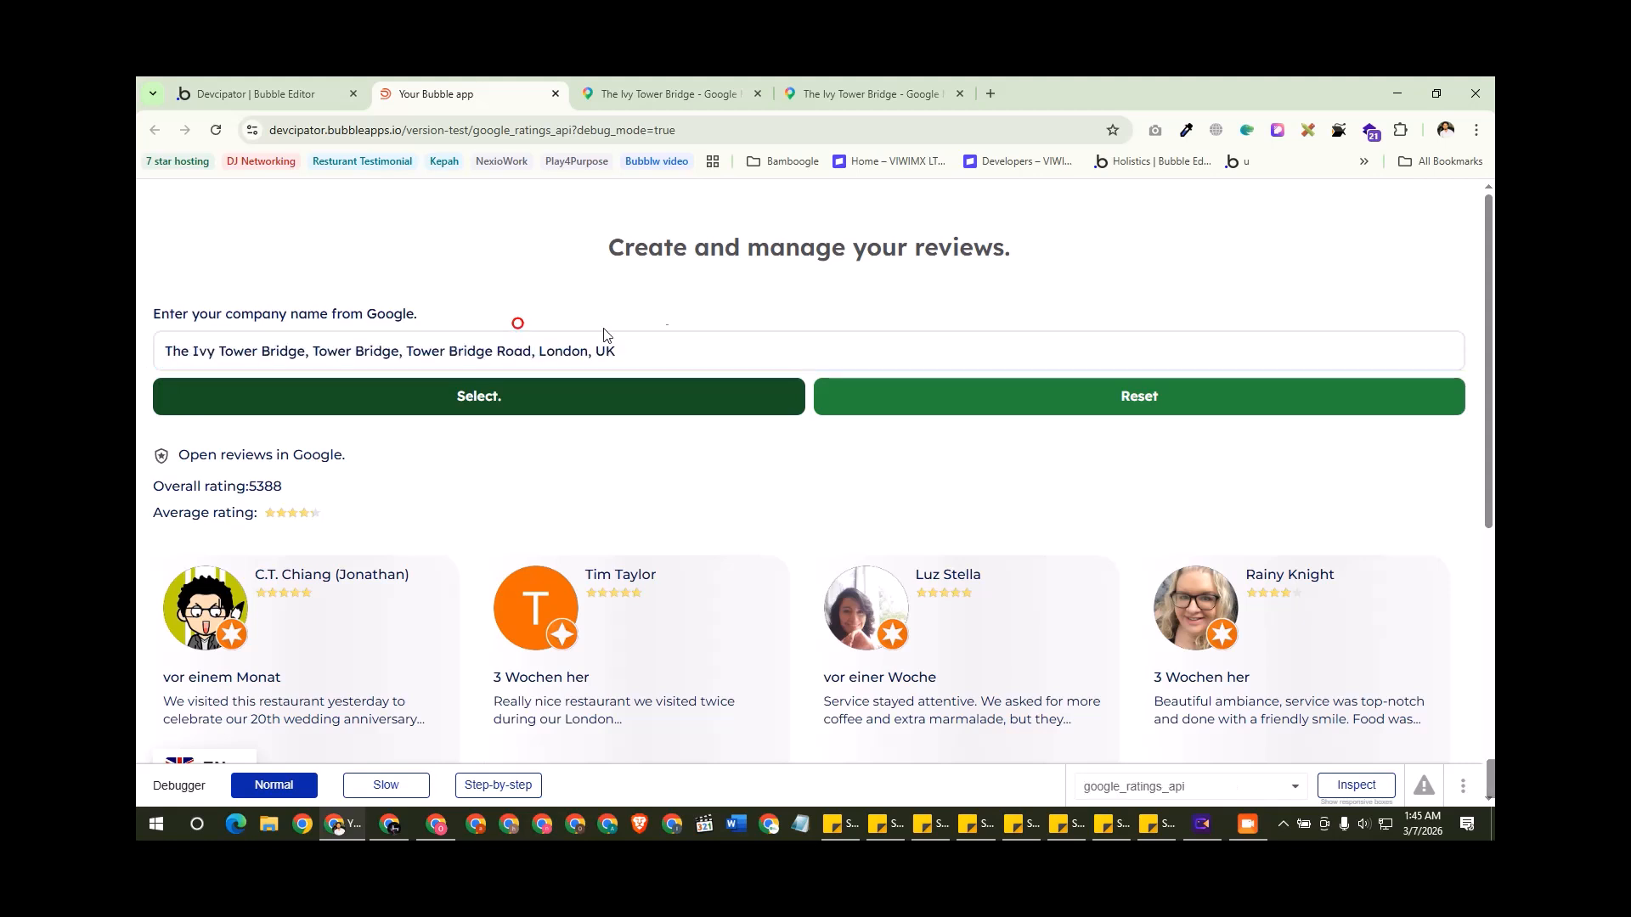
{"action": "left_click_drag", "start_coordinate": [673, 347], "coordinate": [162, 334]}
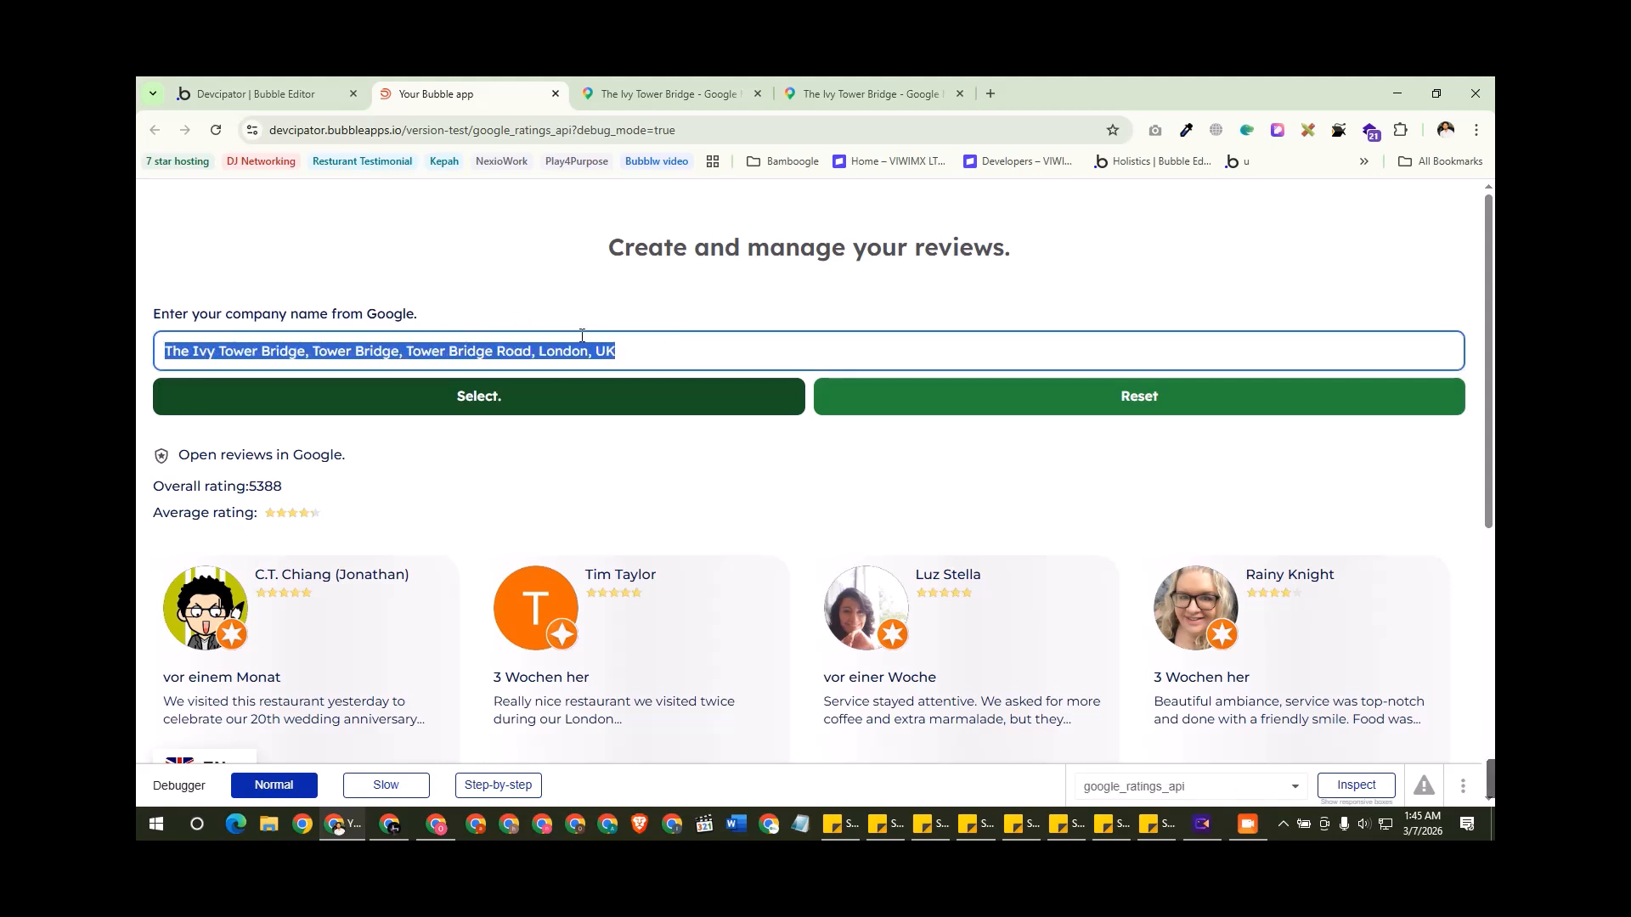
Step: Shorten the company name to "The Ivy Tower Bridge" and choose the suggested Tower Bridge Road, London location
{"action": "left_click", "coordinate": [718, 354]}
{"action": "left_click_drag", "start_coordinate": [305, 351], "coordinate": [1030, 363]}
{"action": "key", "text": "BackSpace"}
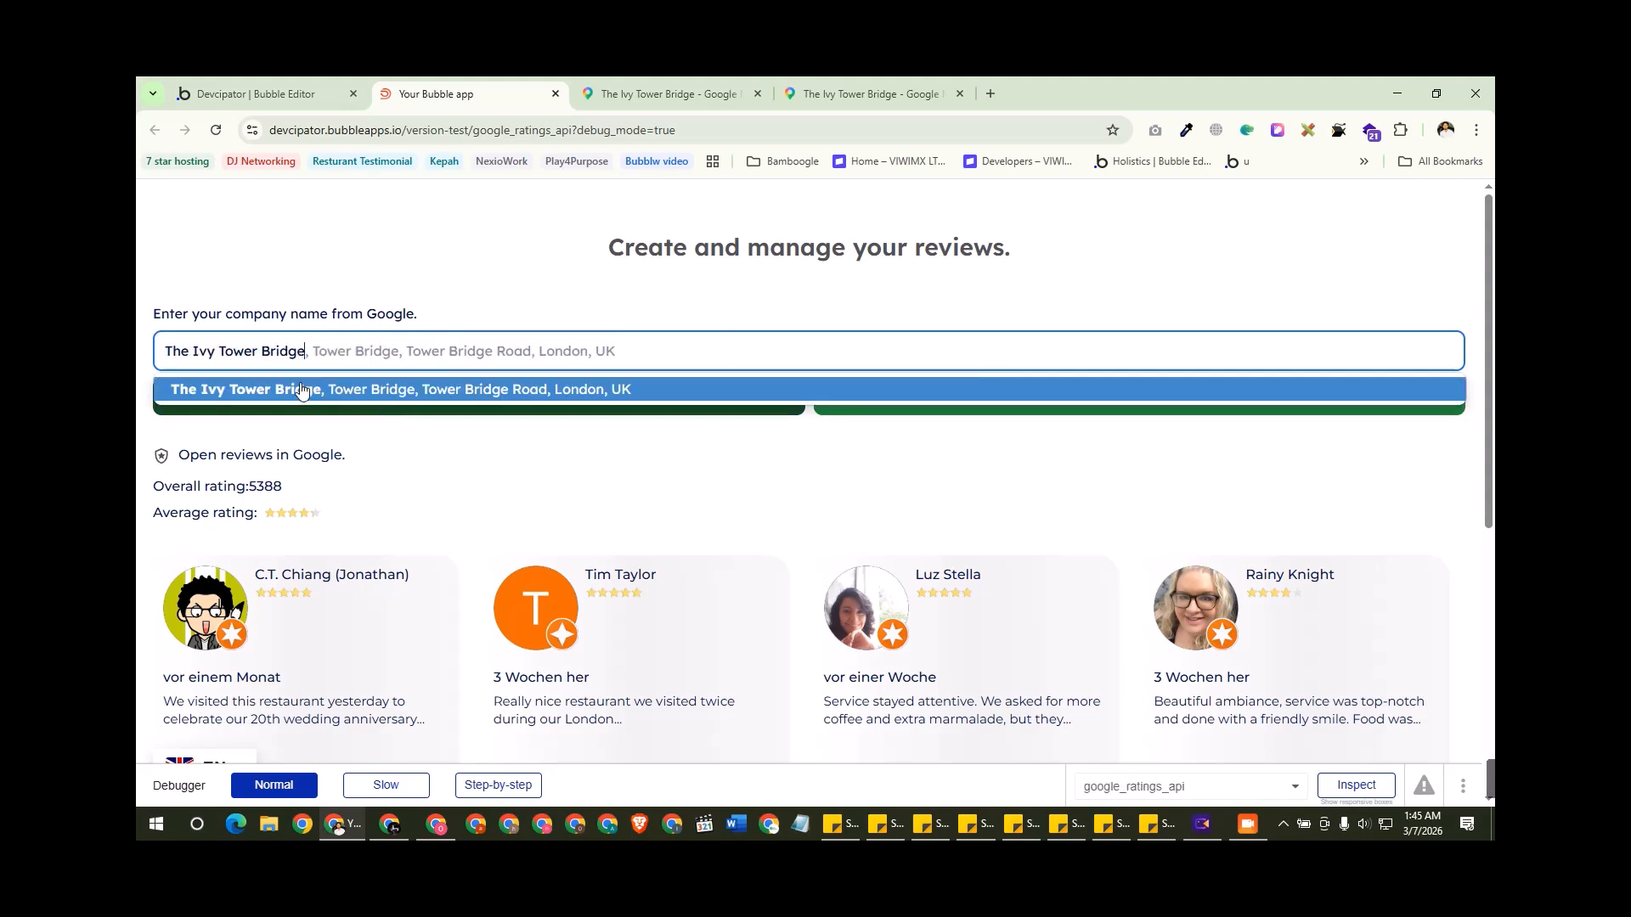
{"action": "left_click", "coordinate": [517, 392]}
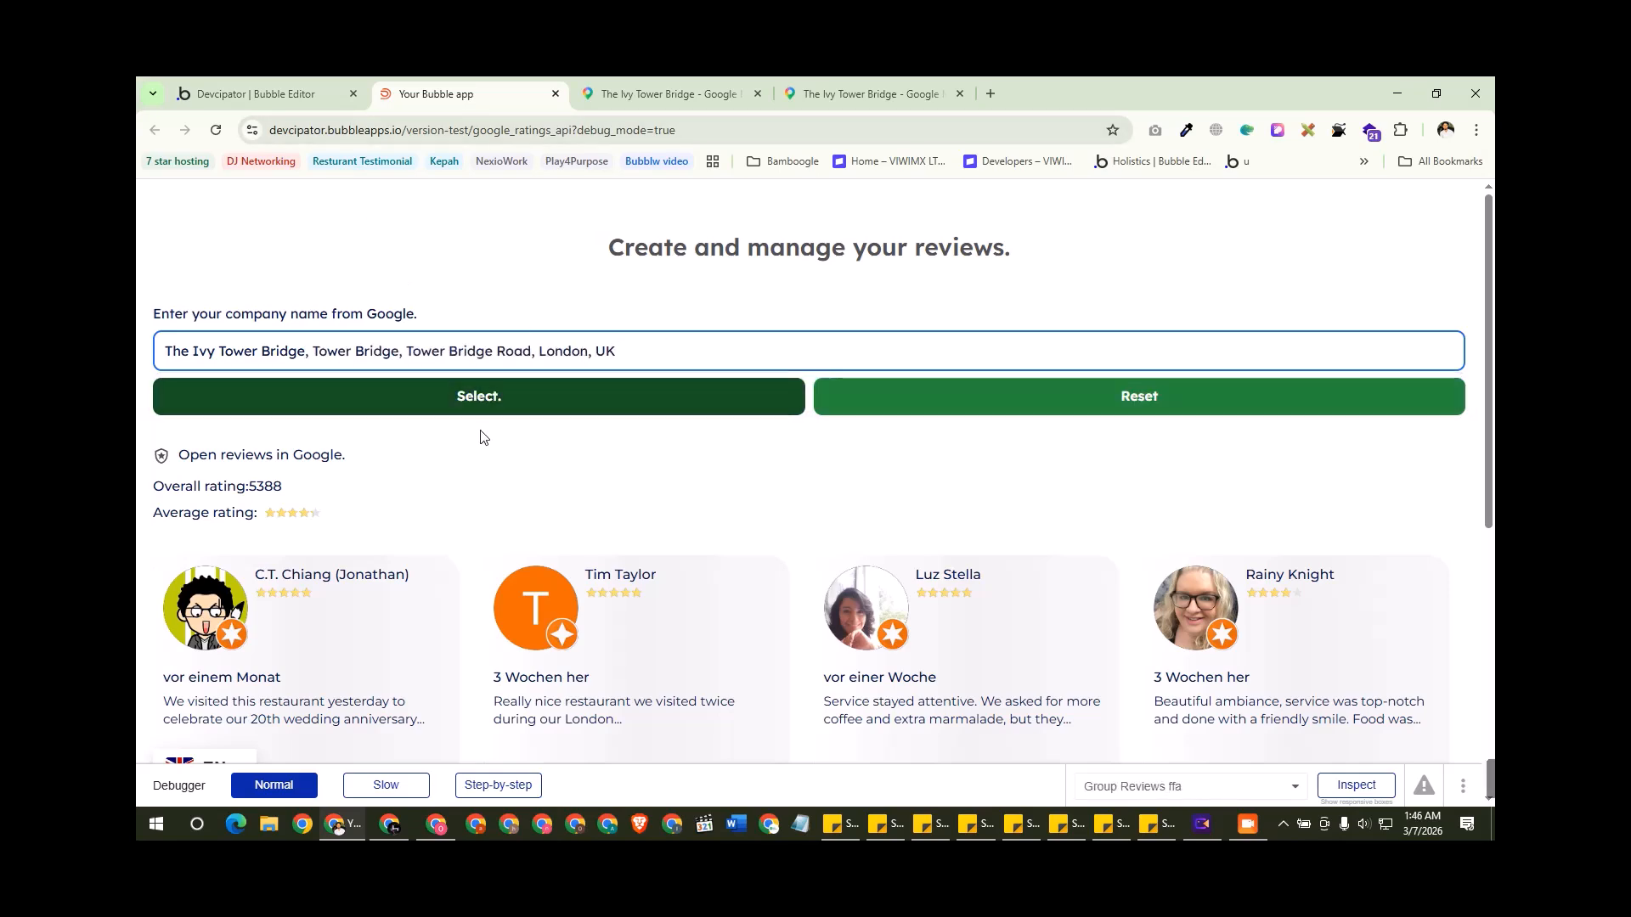
Step: Switch to the Bubble editor and expand the Find Place ID call of the Places API in the API Connector plugin
{"action": "left_click", "coordinate": [255, 94]}
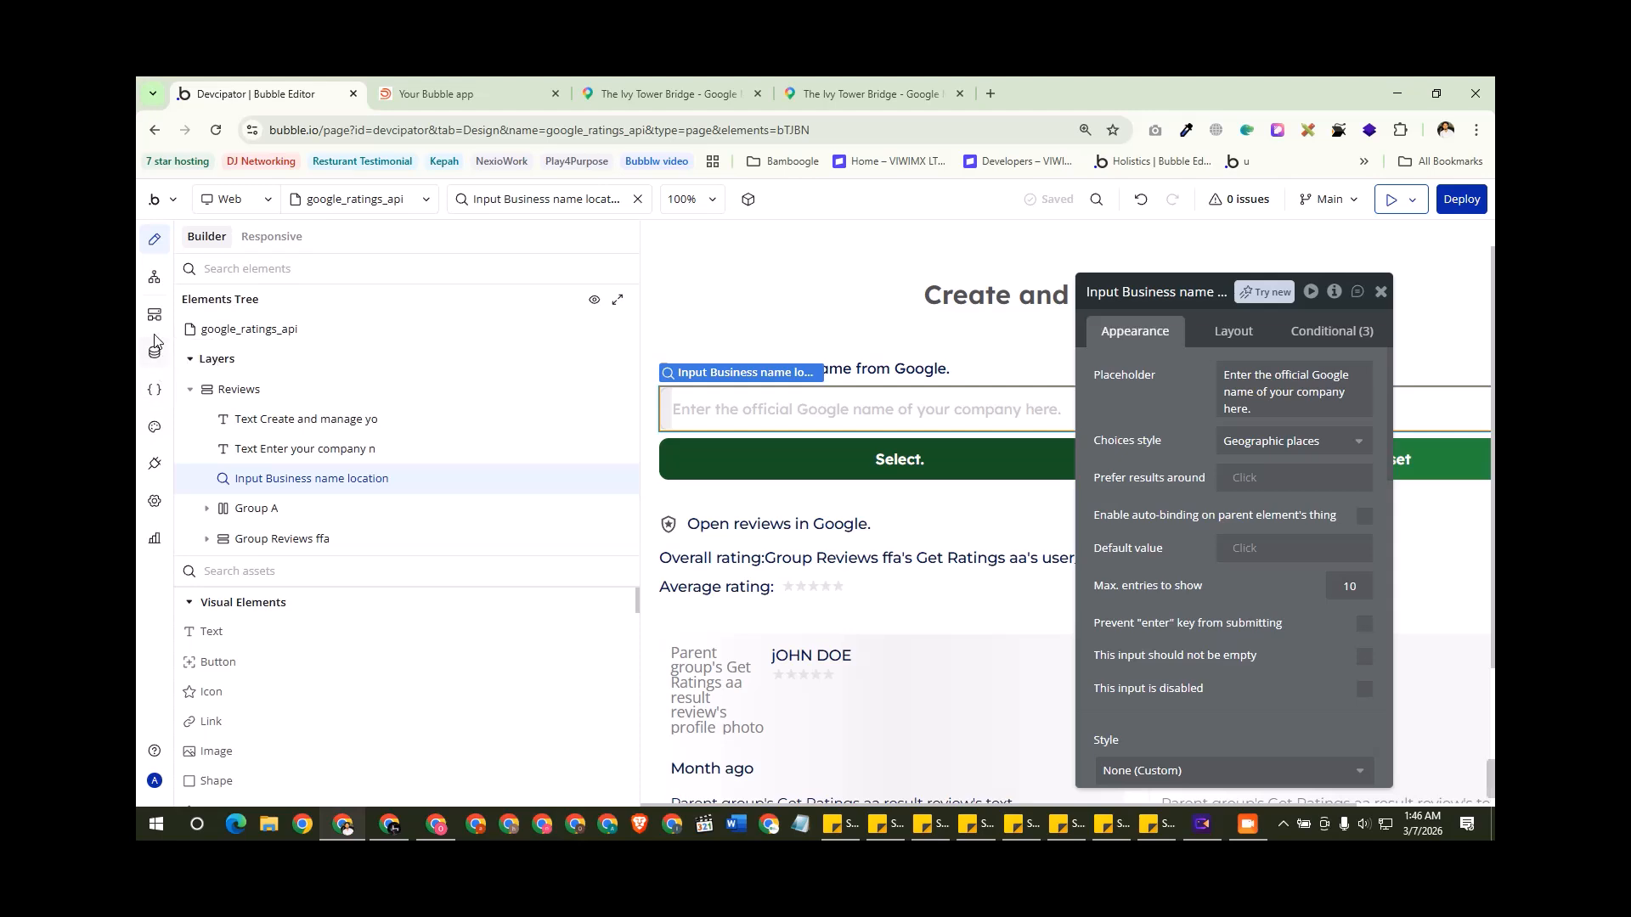
{"action": "left_click", "coordinate": [154, 463]}
{"action": "left_click", "coordinate": [393, 364]}
{"action": "scroll", "coordinate": [952, 480], "scroll_direction": "down", "scroll_amount": 20}
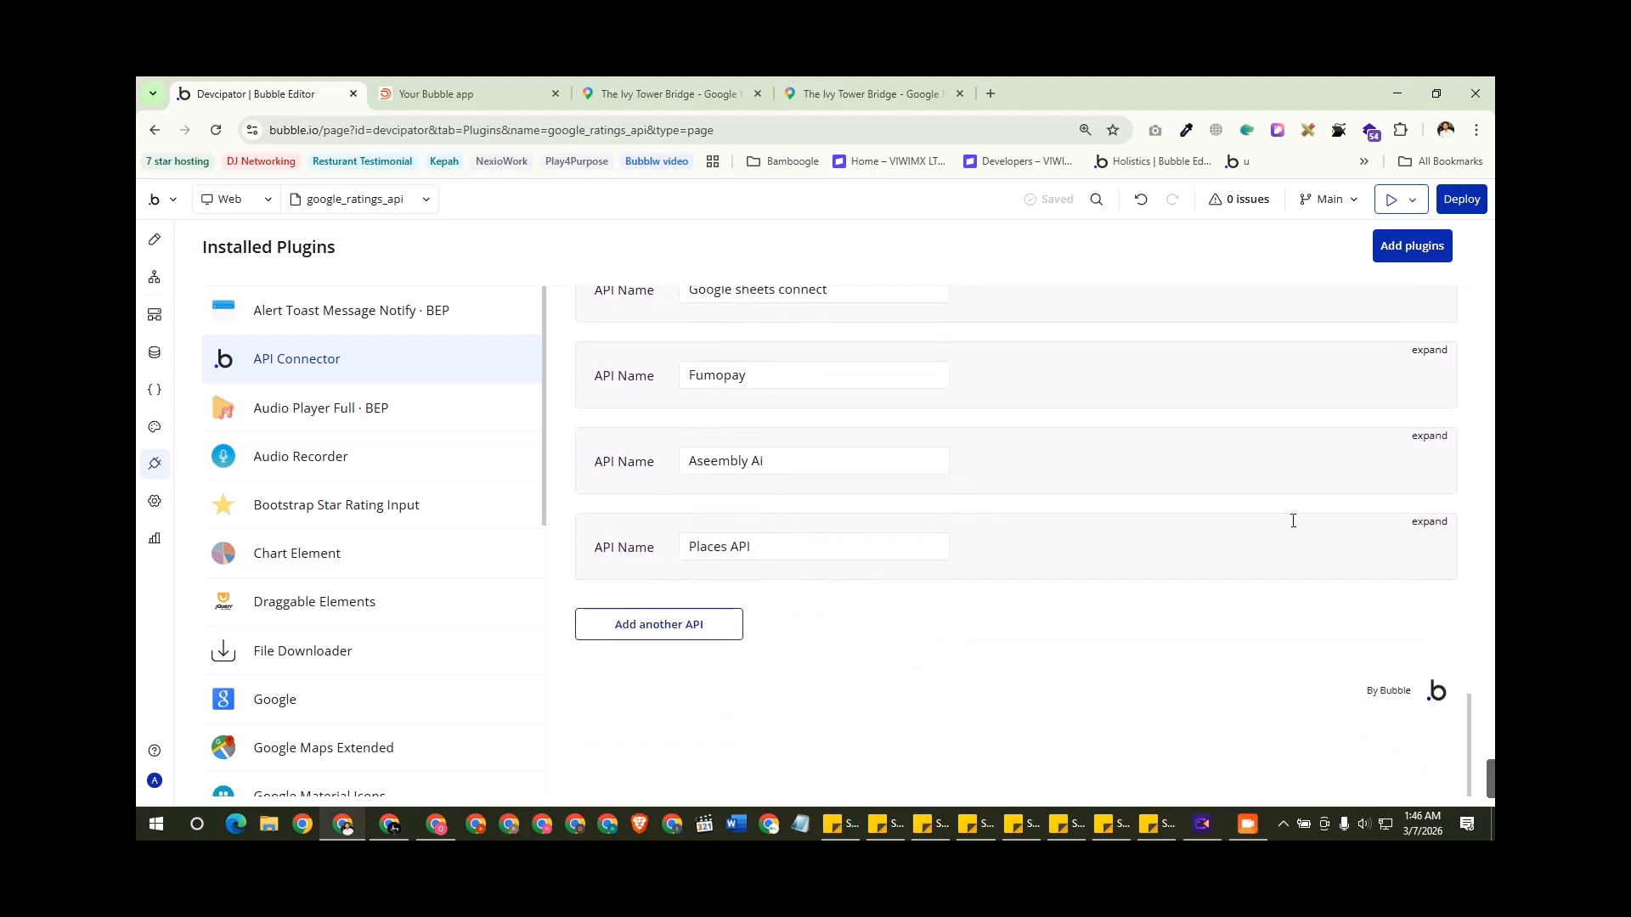
{"action": "left_click", "coordinate": [1430, 522]}
{"action": "scroll", "coordinate": [807, 476], "scroll_direction": "down", "scroll_amount": 5}
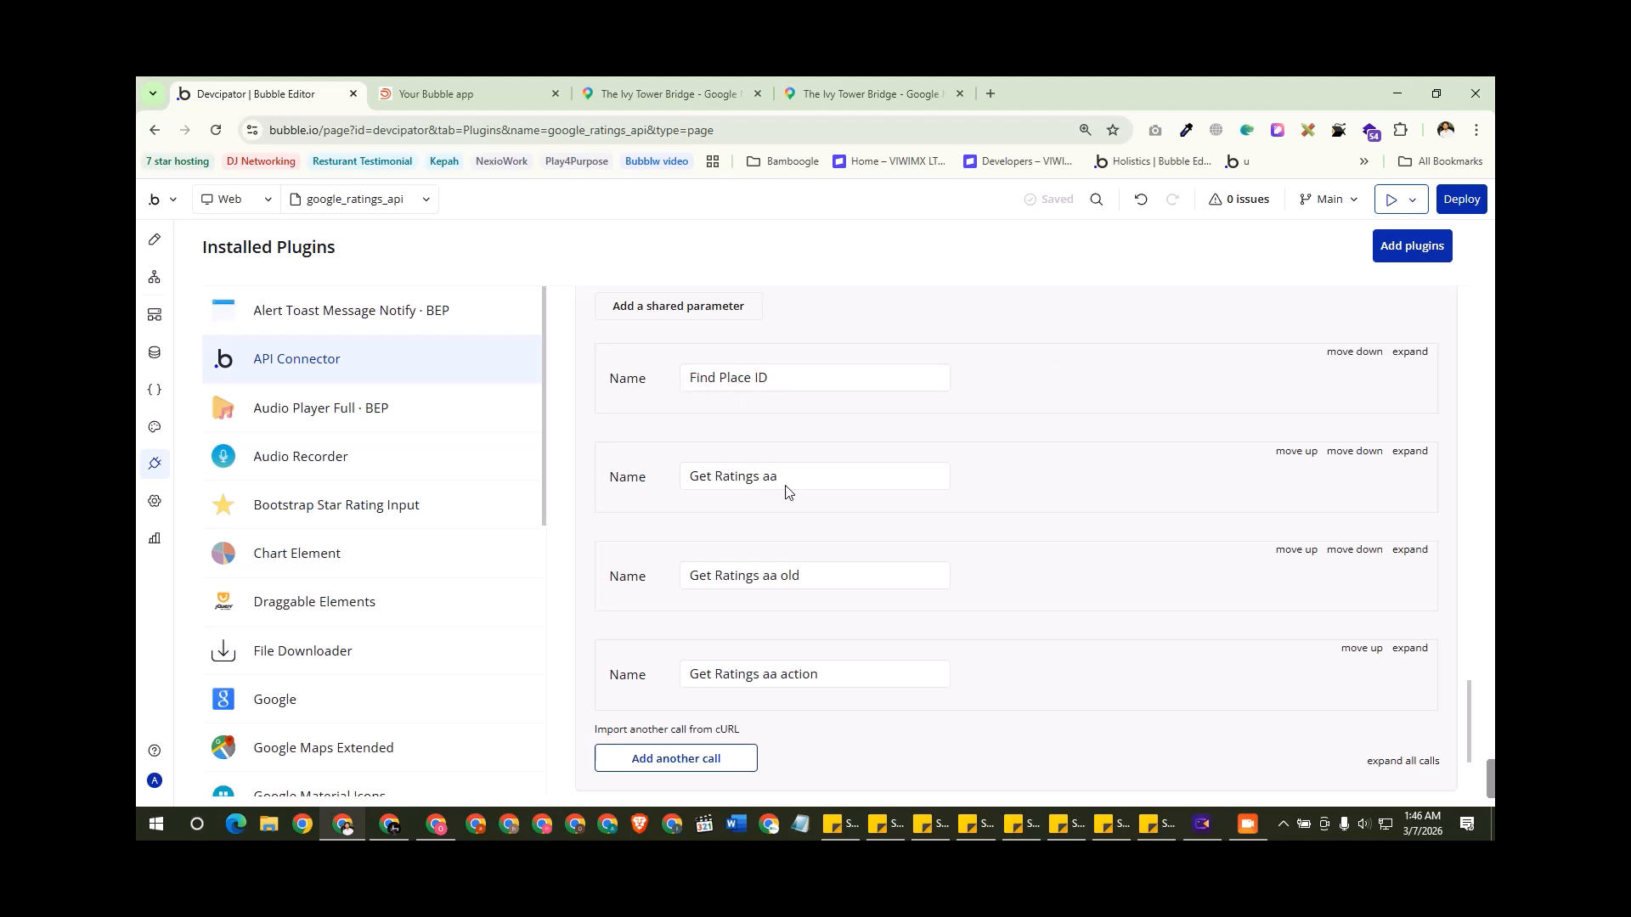
{"action": "left_click", "coordinate": [1410, 352]}
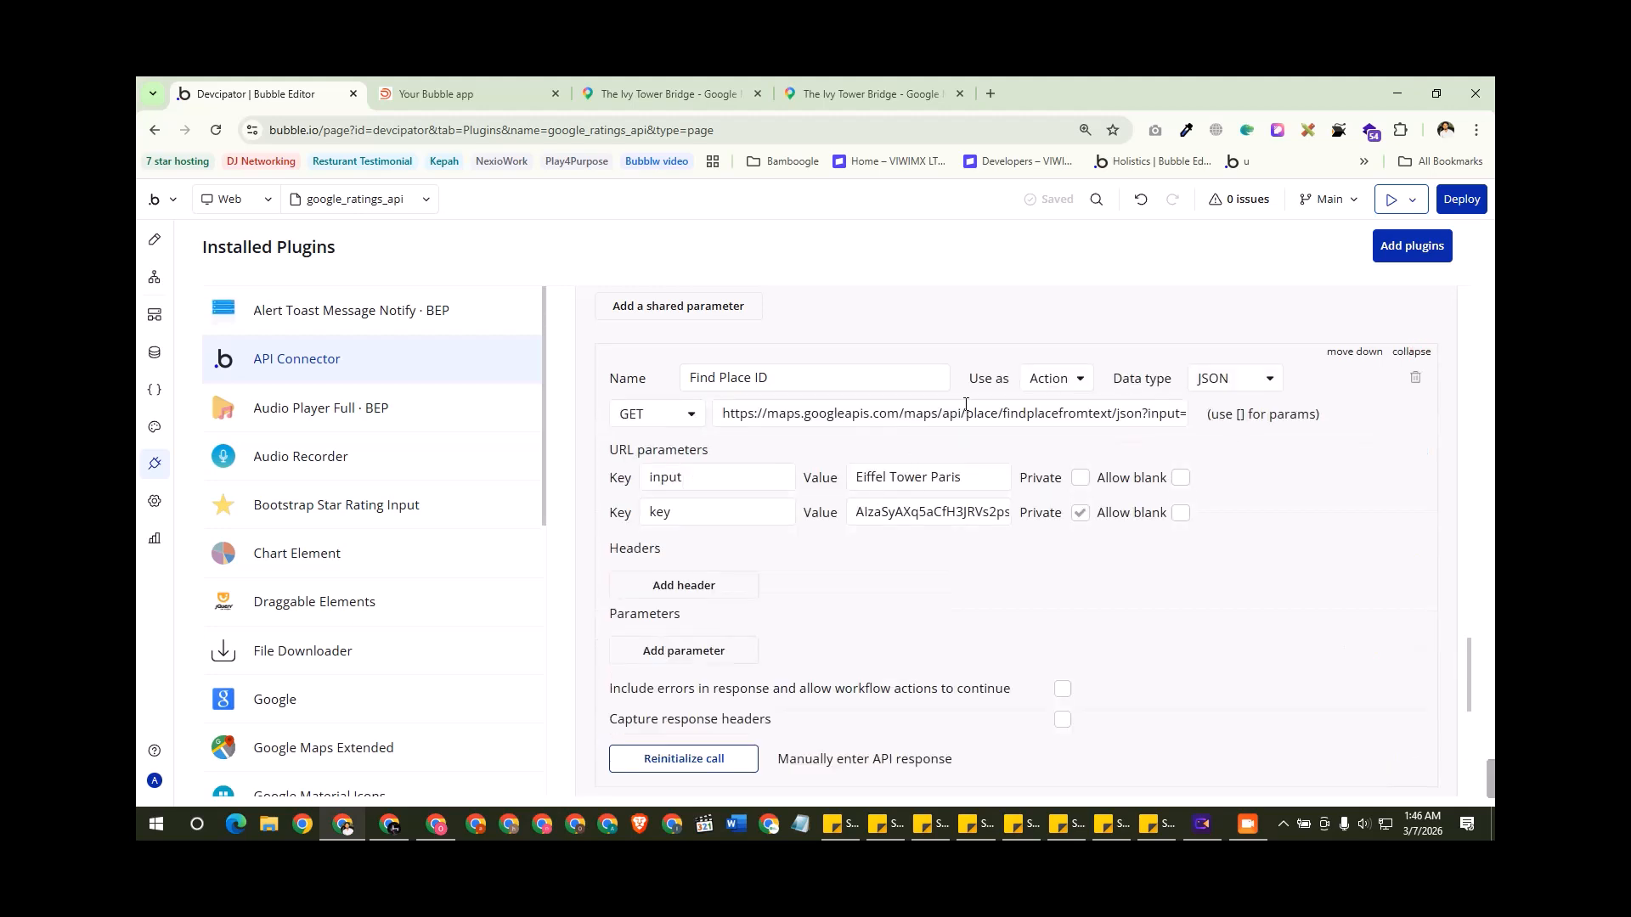
Step: Review the Find Place ID call's request URL, its query parameters and the sample value of the input parameter
{"action": "left_click", "coordinate": [815, 414]}
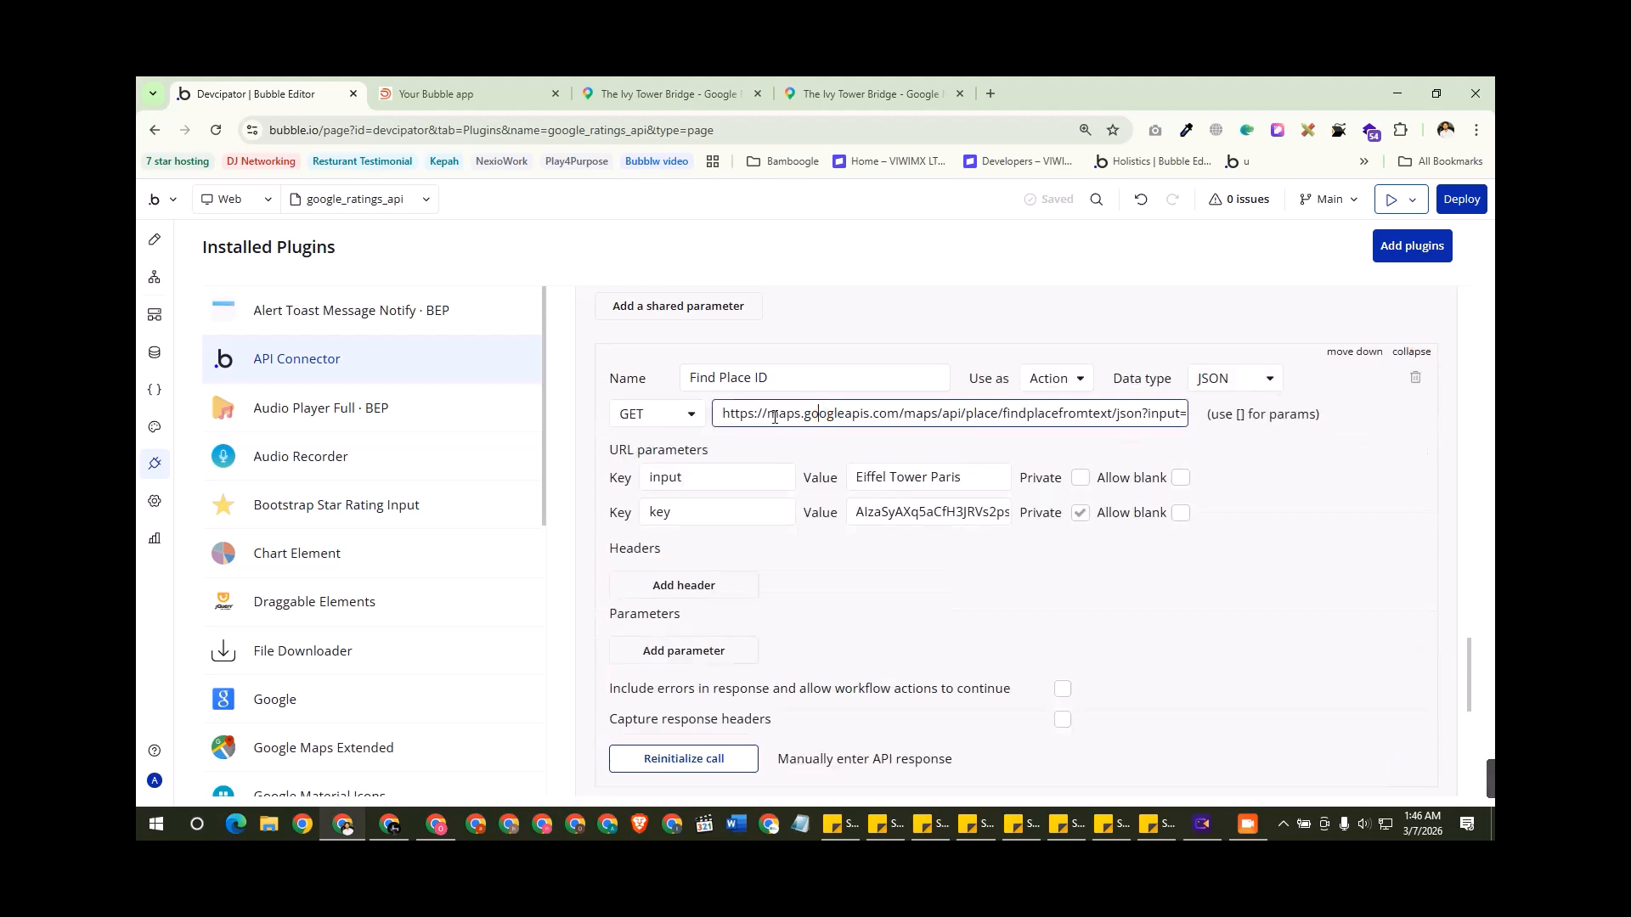
{"action": "left_click_drag", "start_coordinate": [723, 414], "coordinate": [1189, 418]}
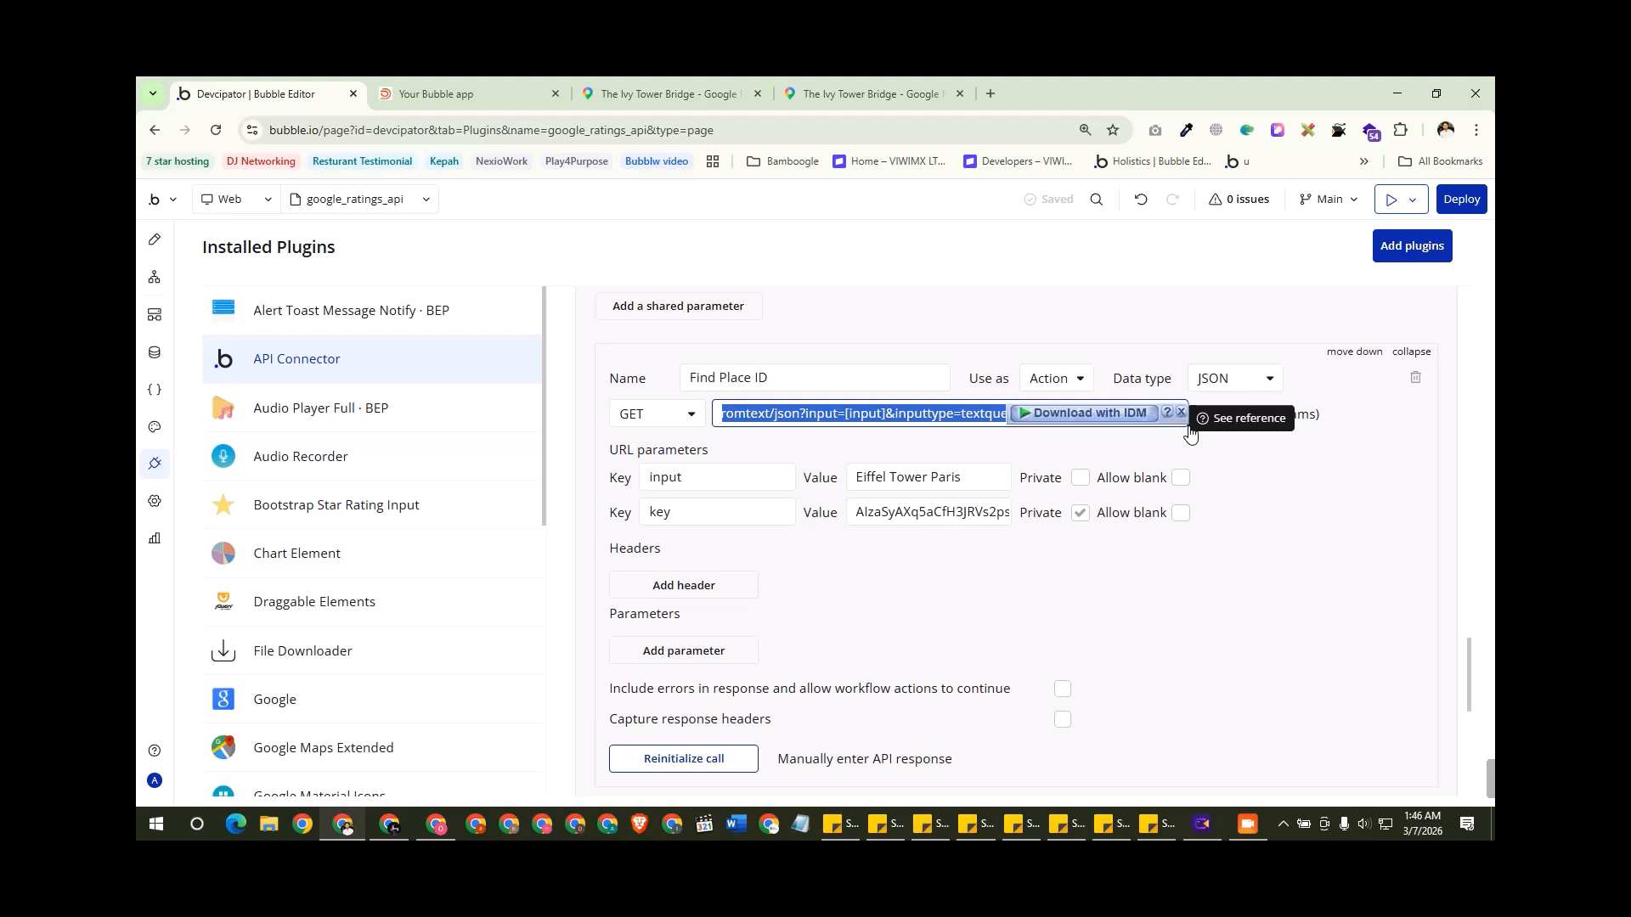
{"action": "left_click", "coordinate": [1104, 427]}
{"action": "left_click", "coordinate": [1040, 414]}
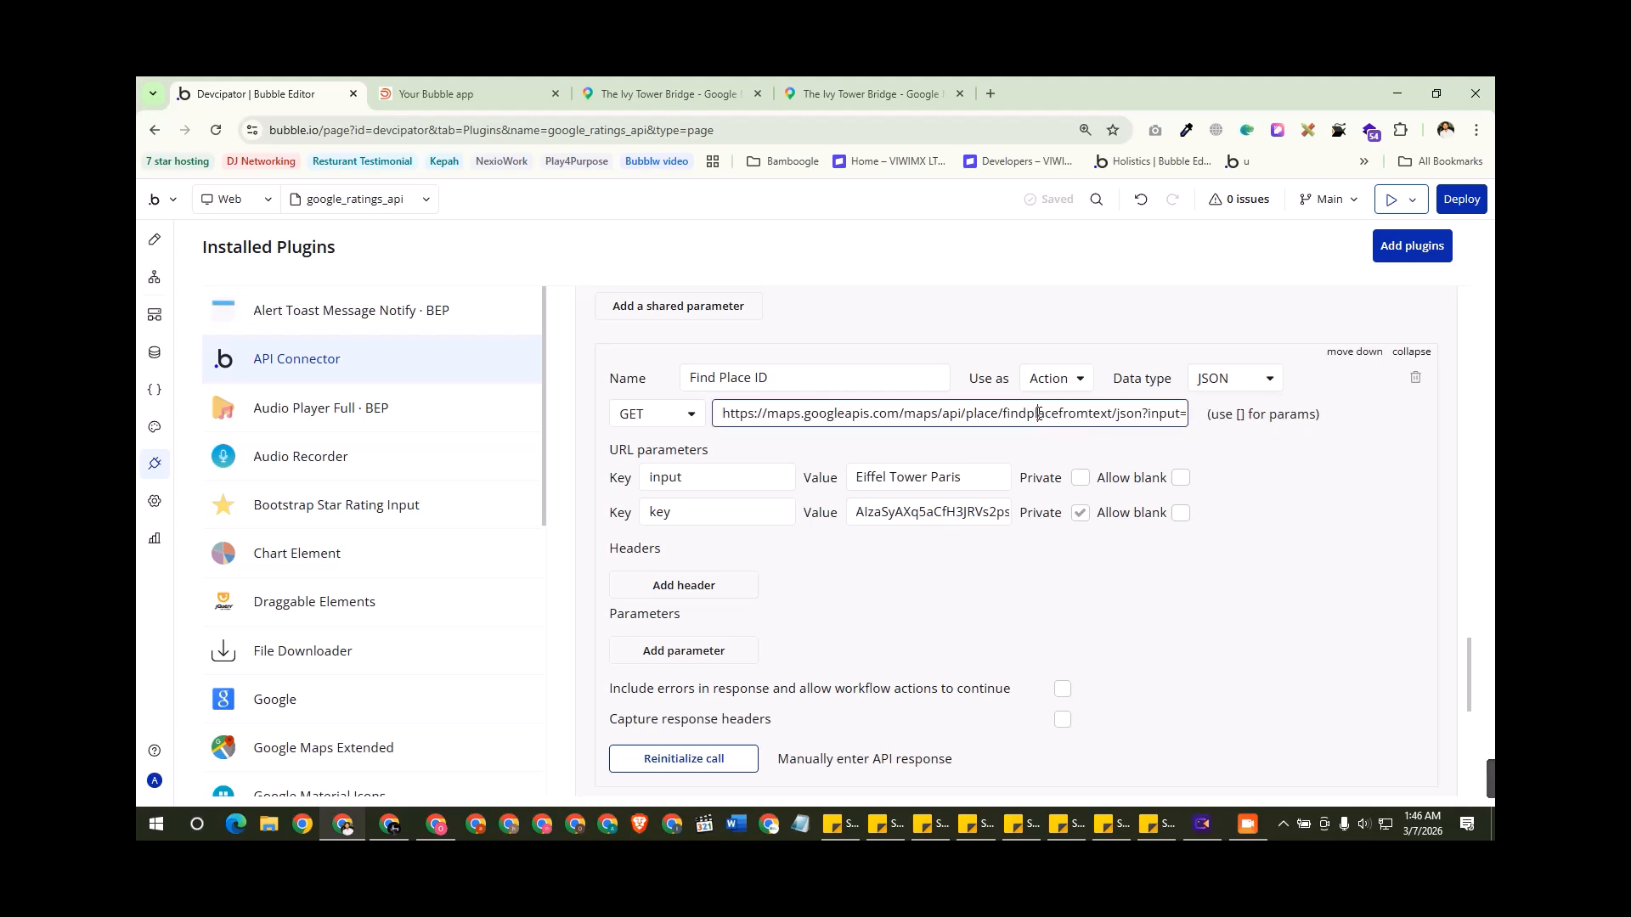
{"action": "left_click", "coordinate": [839, 384]}
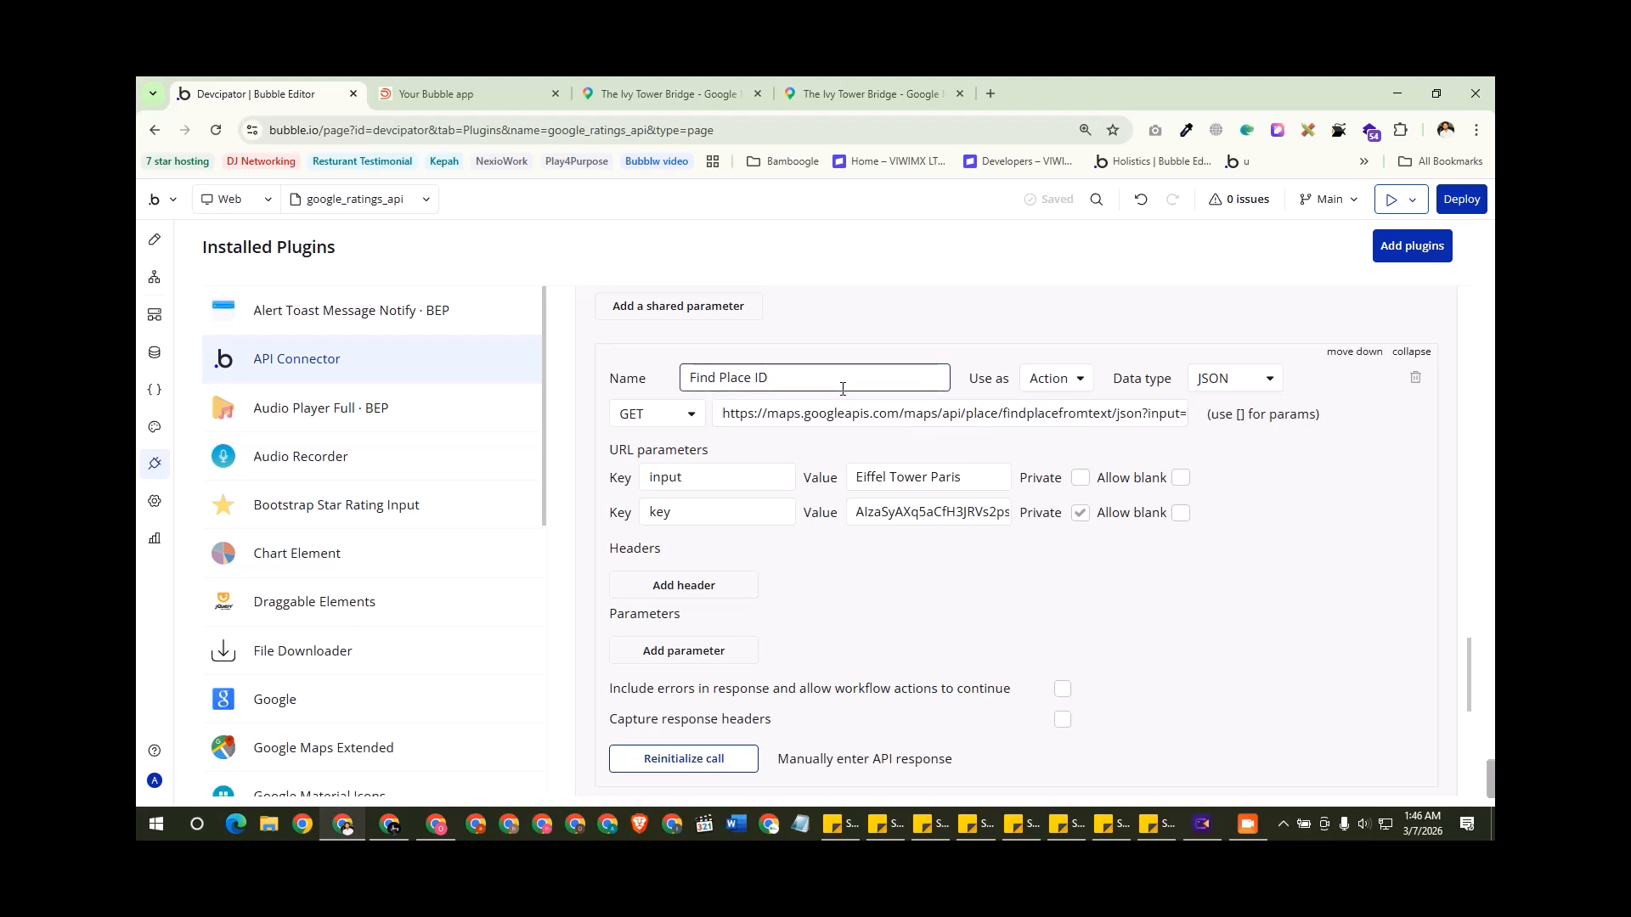
{"action": "left_click", "coordinate": [1040, 414]}
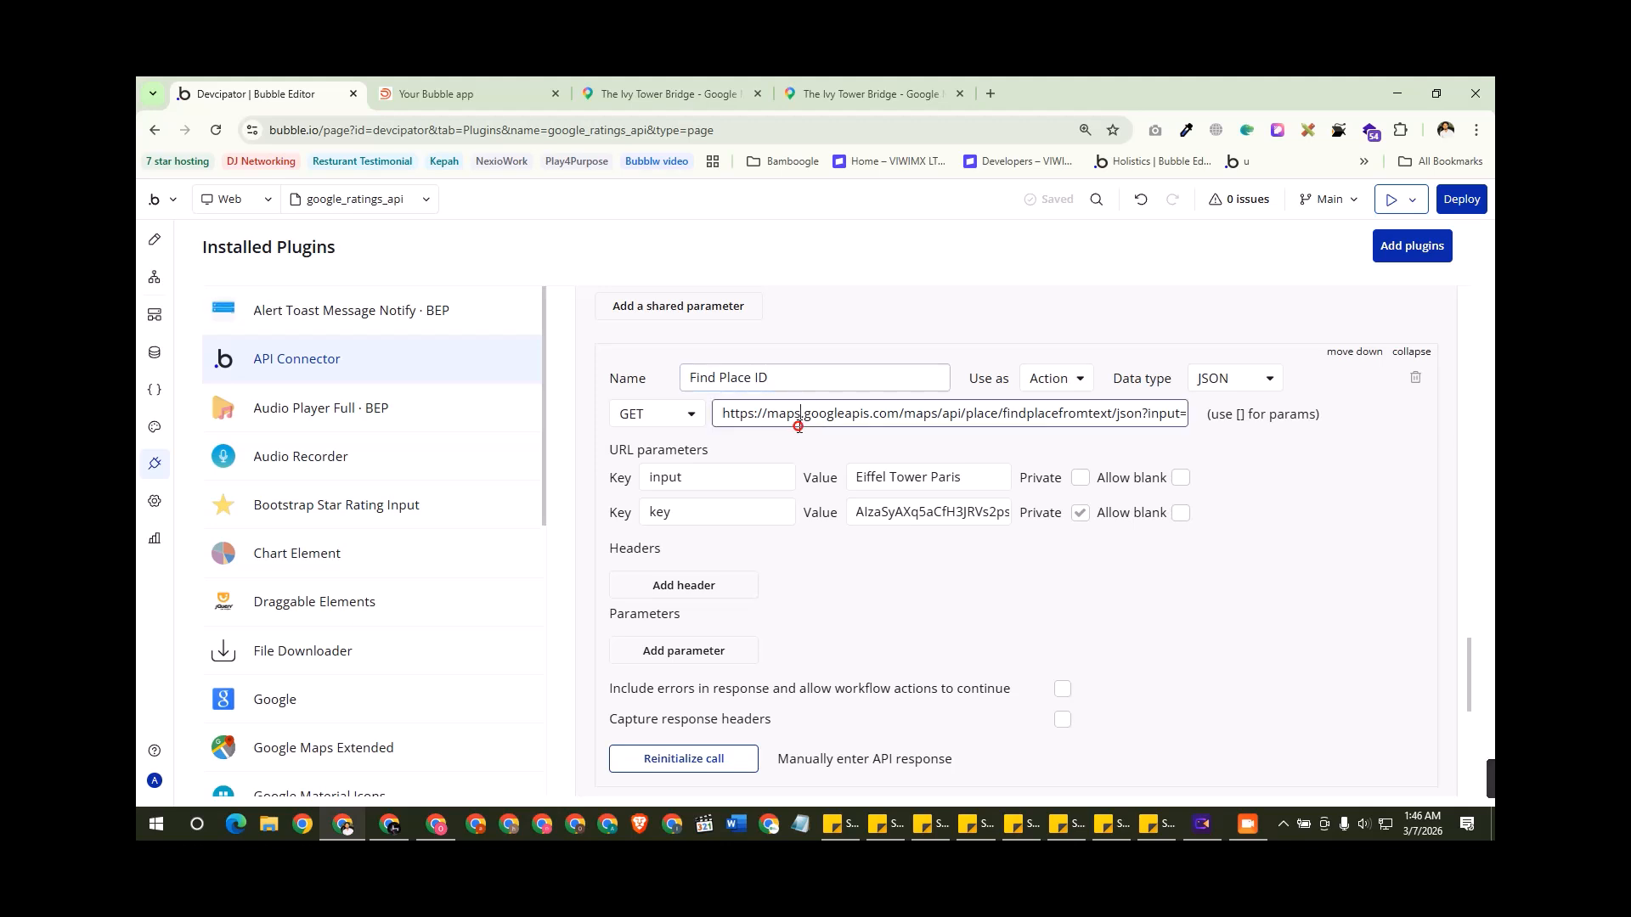
{"action": "left_click", "coordinate": [901, 428]}
{"action": "left_click_drag", "start_coordinate": [1111, 416], "coordinate": [1380, 422]}
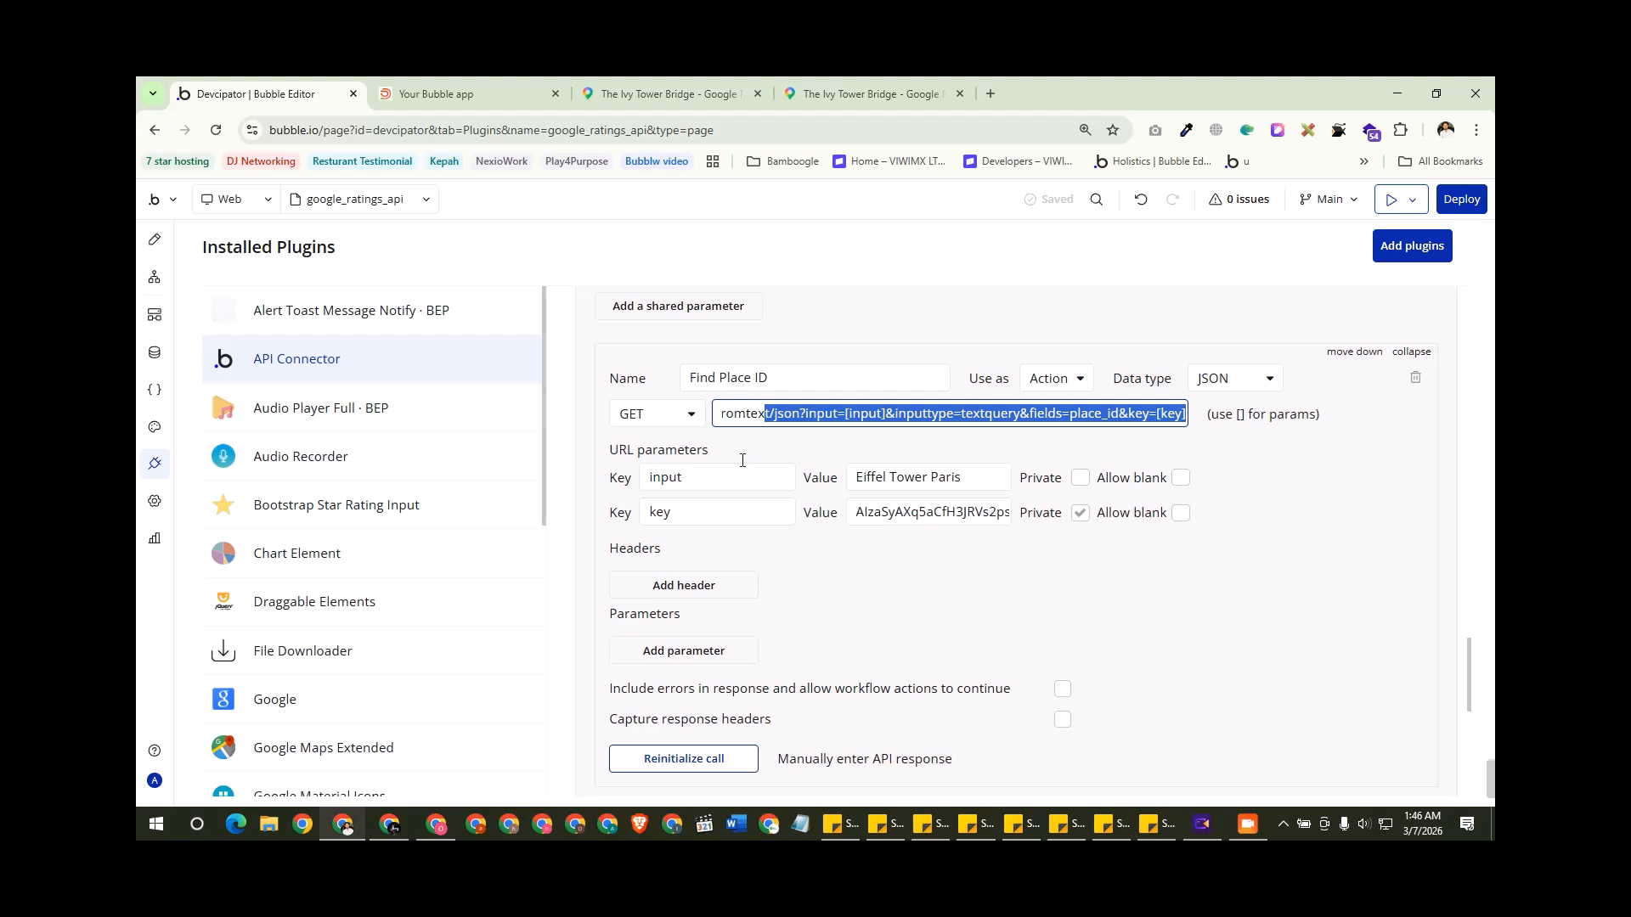
{"action": "left_click_drag", "start_coordinate": [1009, 478], "coordinate": [818, 488]}
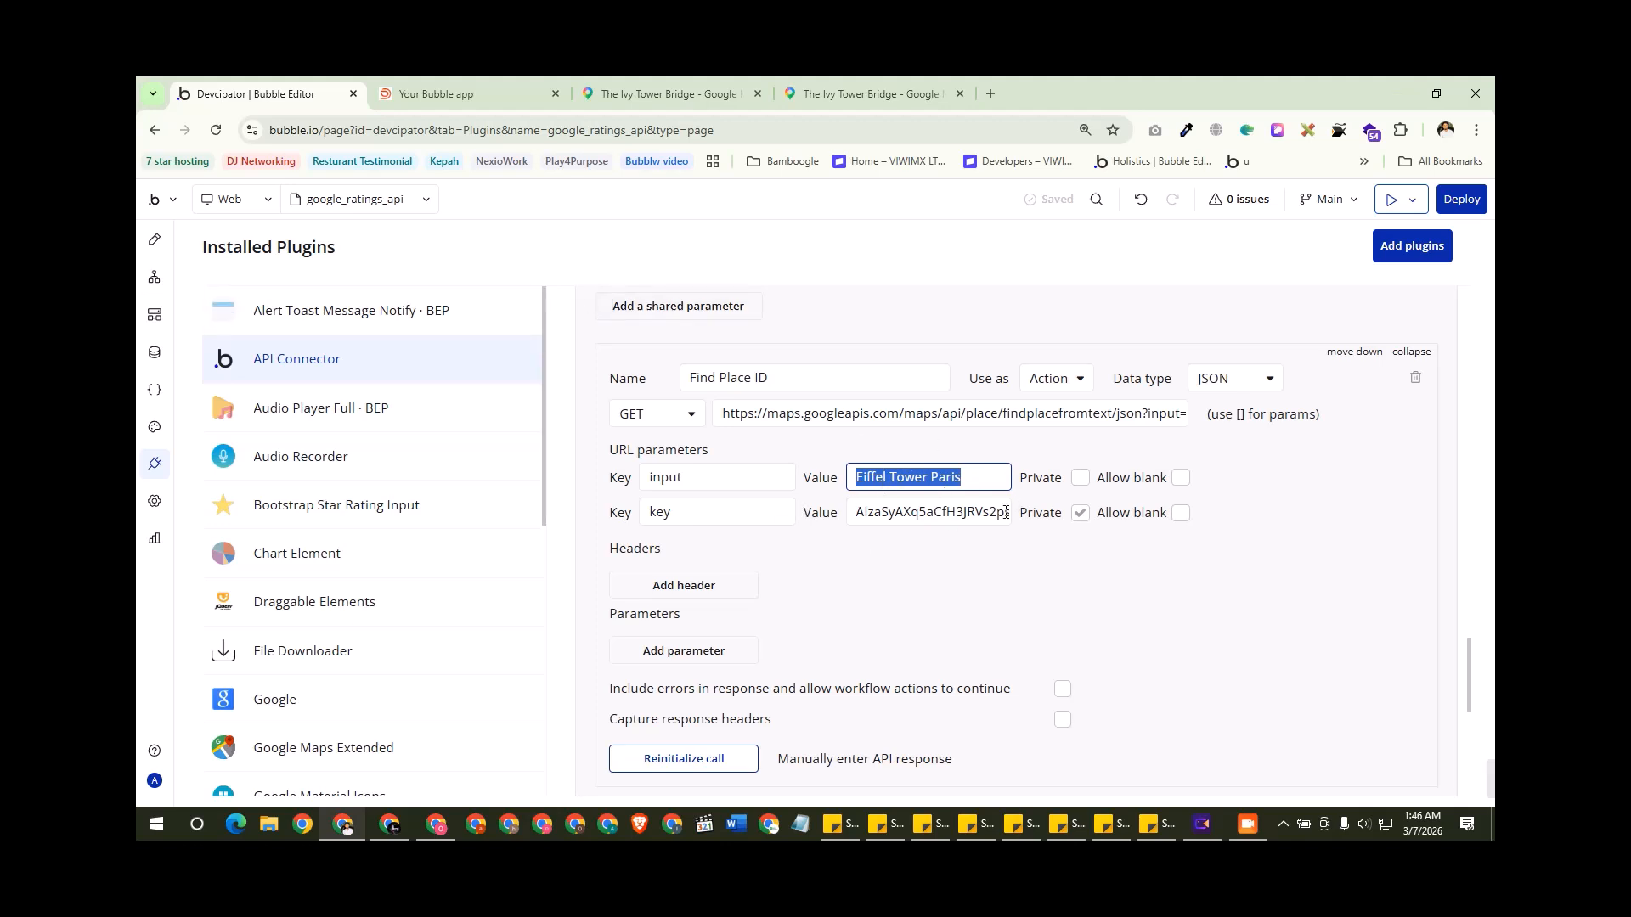
{"action": "scroll", "coordinate": [1022, 503], "scroll_direction": "down", "scroll_amount": 2}
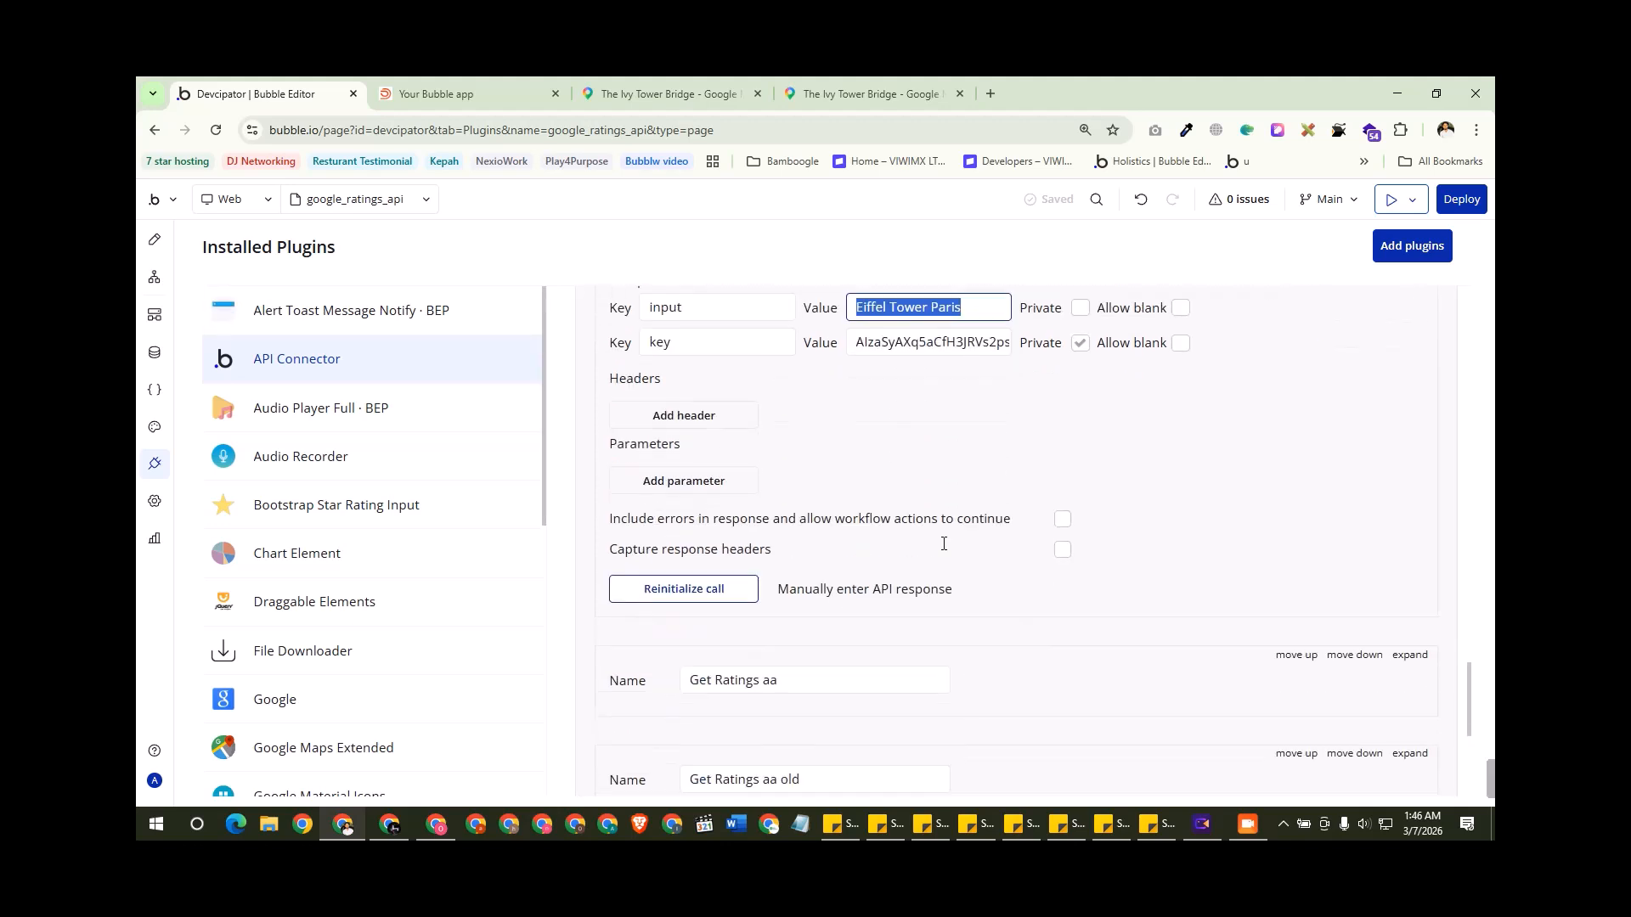
Step: Examine the candidates and place_id fields in Find Place ID's manual API response, then leave it without saving
{"action": "left_click", "coordinate": [849, 597]}
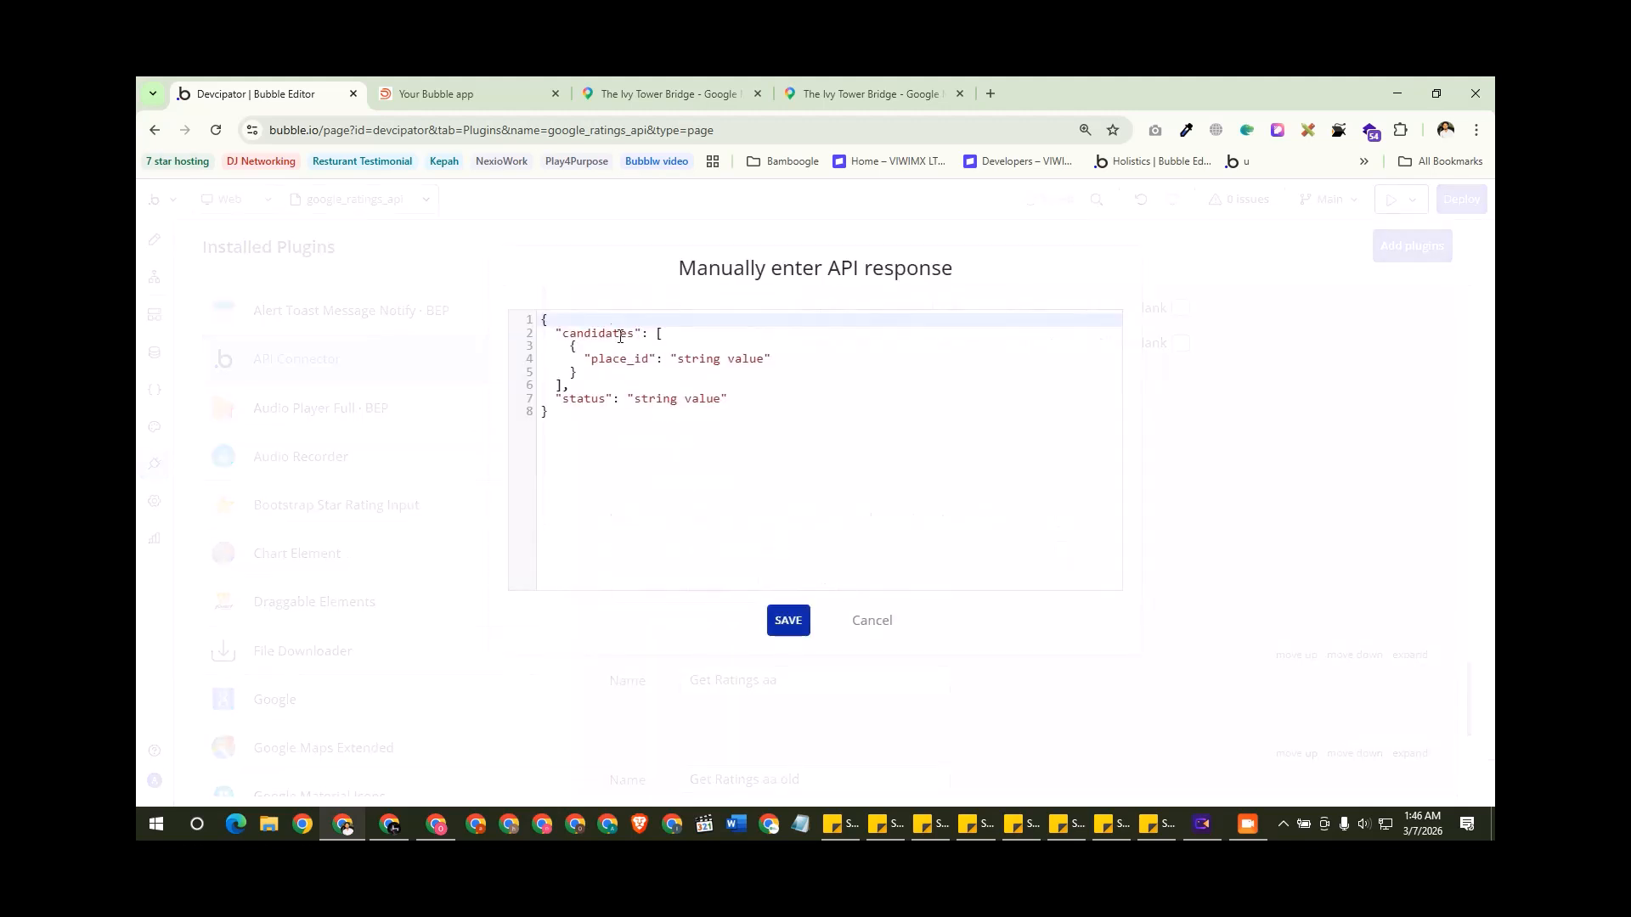
{"action": "double_click", "coordinate": [602, 333]}
{"action": "double_click", "coordinate": [619, 359]}
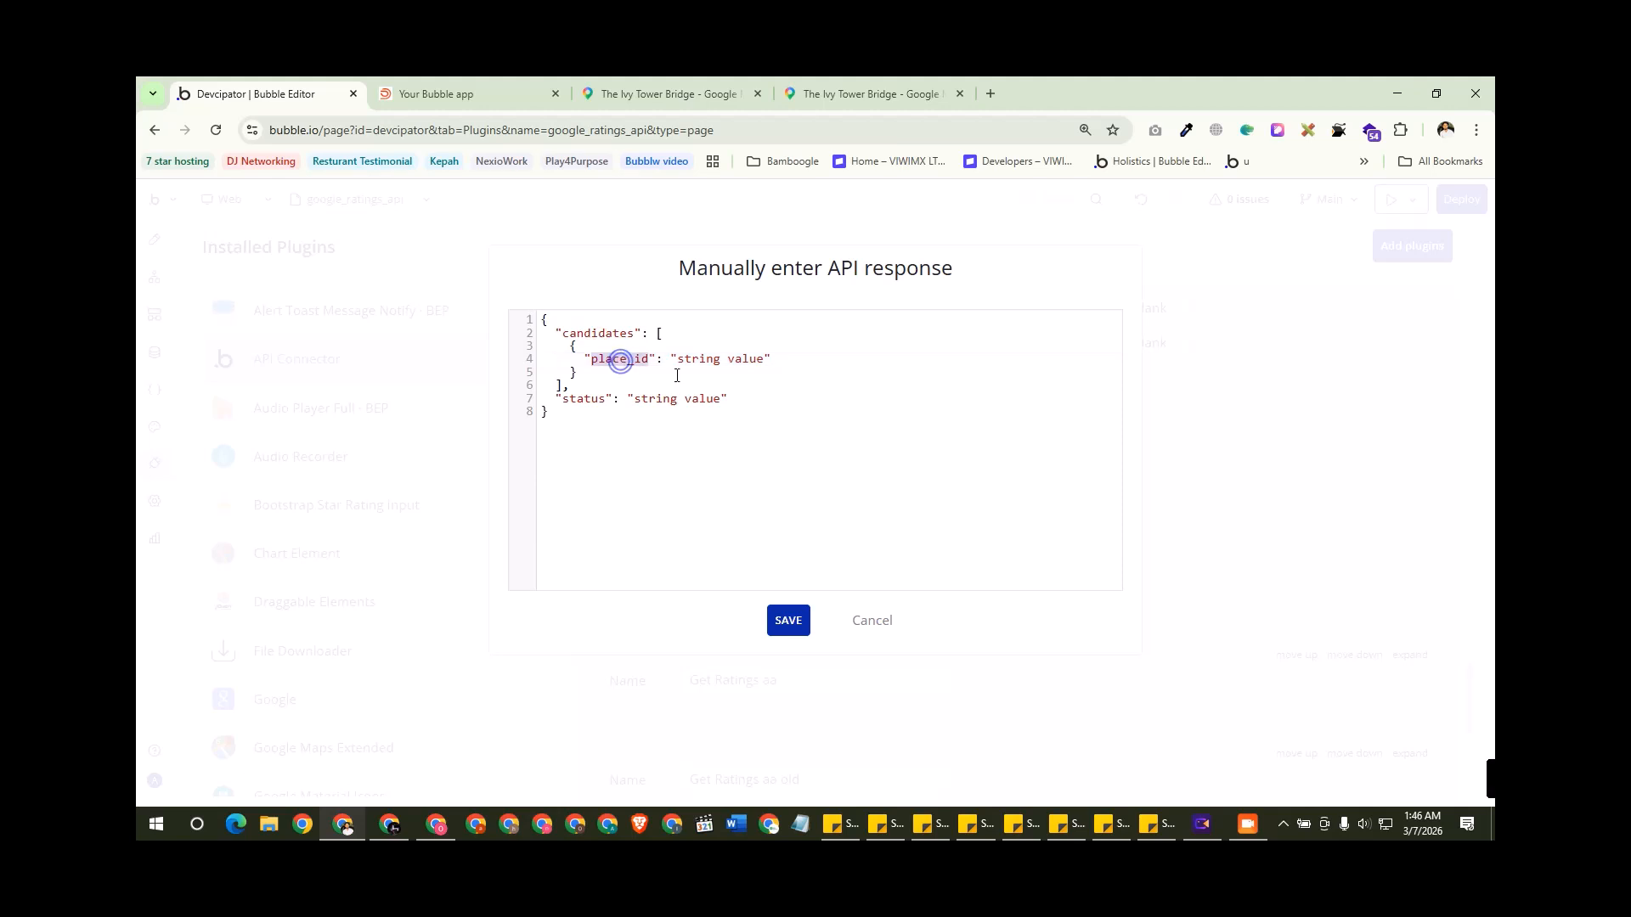
{"action": "double_click", "coordinate": [621, 334]}
{"action": "left_click", "coordinate": [628, 363]}
{"action": "double_click", "coordinate": [628, 364]}
{"action": "left_click", "coordinate": [859, 626]}
Step: Expand the Get Ratings aa call in the API Connector and review its name and place_id parameter value
{"action": "scroll", "coordinate": [975, 546], "scroll_direction": "down", "scroll_amount": 2}
{"action": "left_click", "coordinate": [1410, 485]}
{"action": "scroll", "coordinate": [916, 461], "scroll_direction": "down", "scroll_amount": 2}
{"action": "left_click_drag", "start_coordinate": [801, 346], "coordinate": [700, 346]}
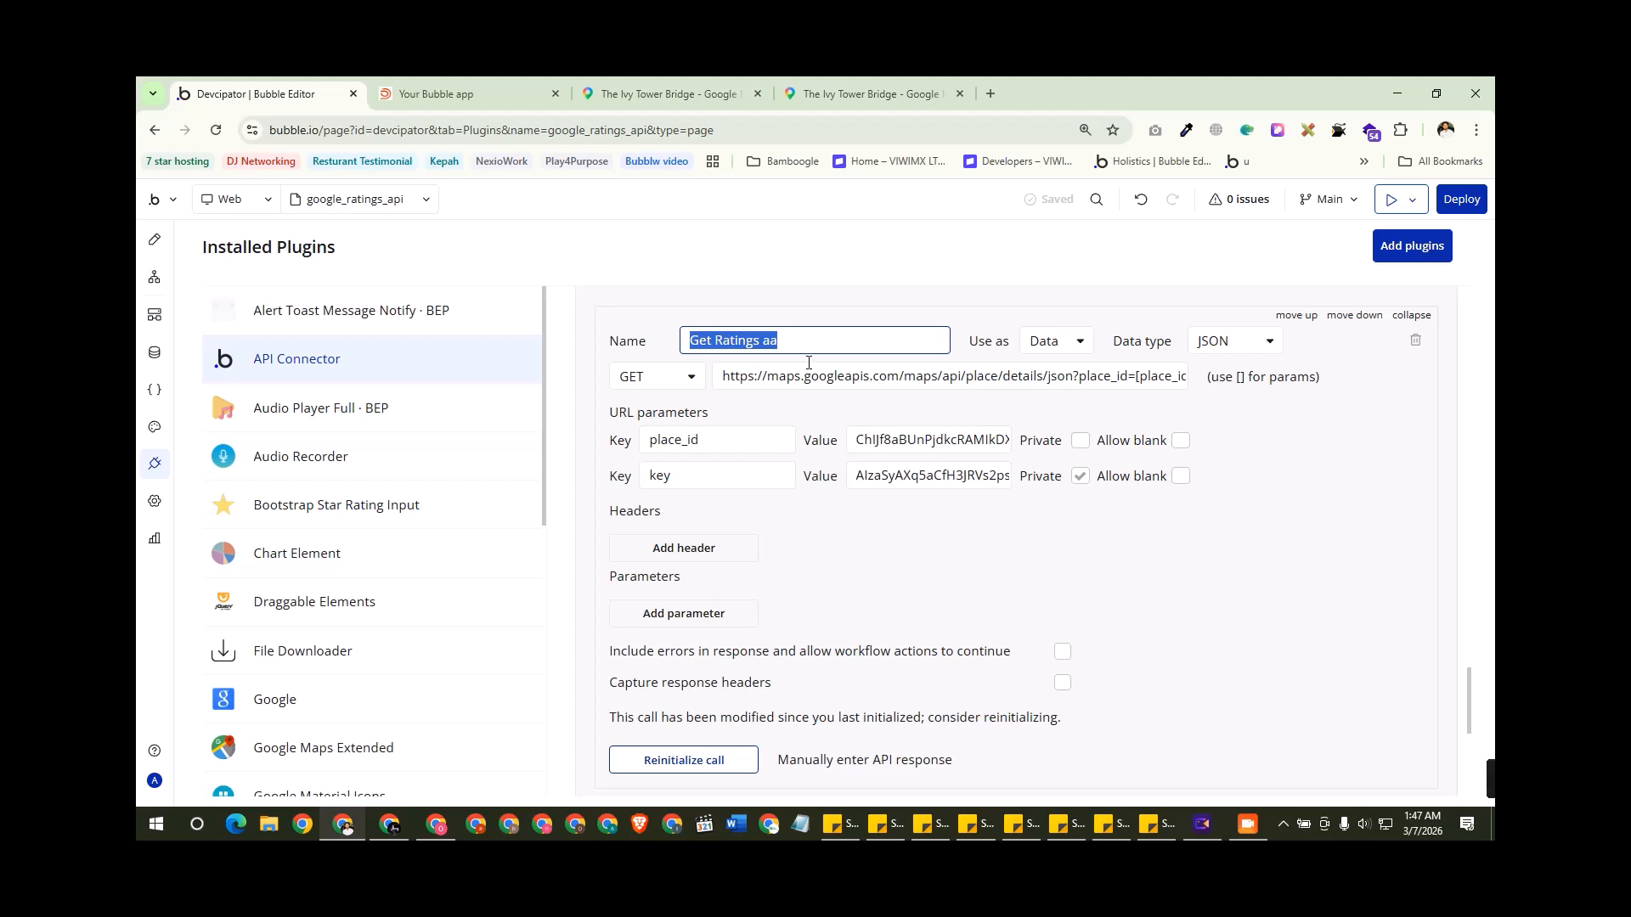
{"action": "left_click", "coordinate": [792, 344]}
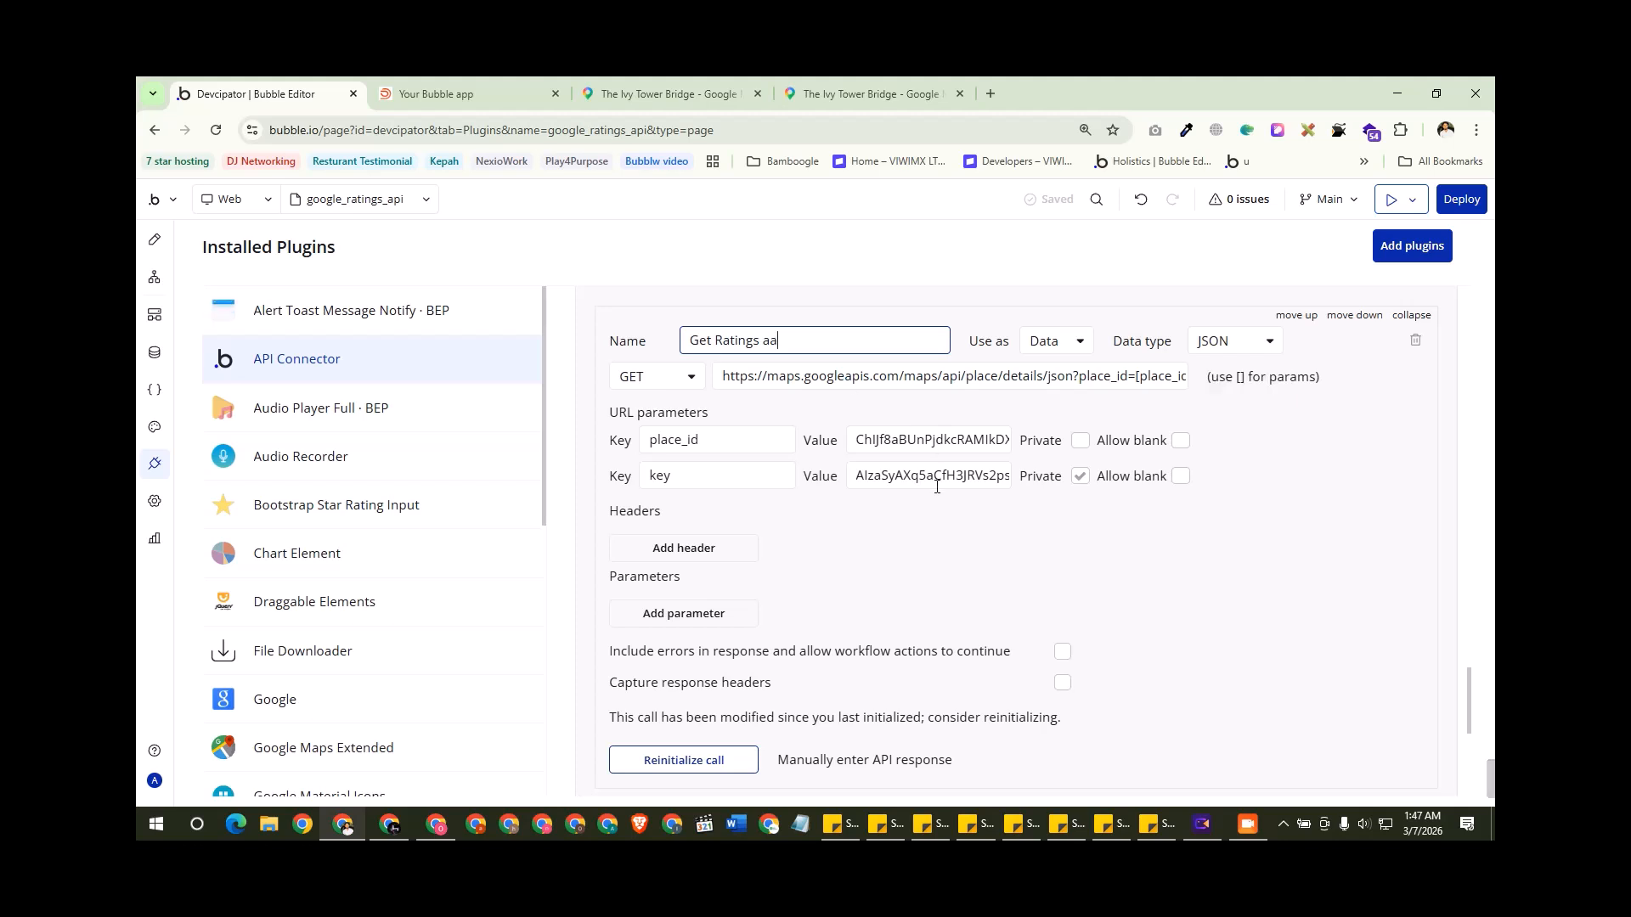
{"action": "left_click", "coordinate": [904, 431]}
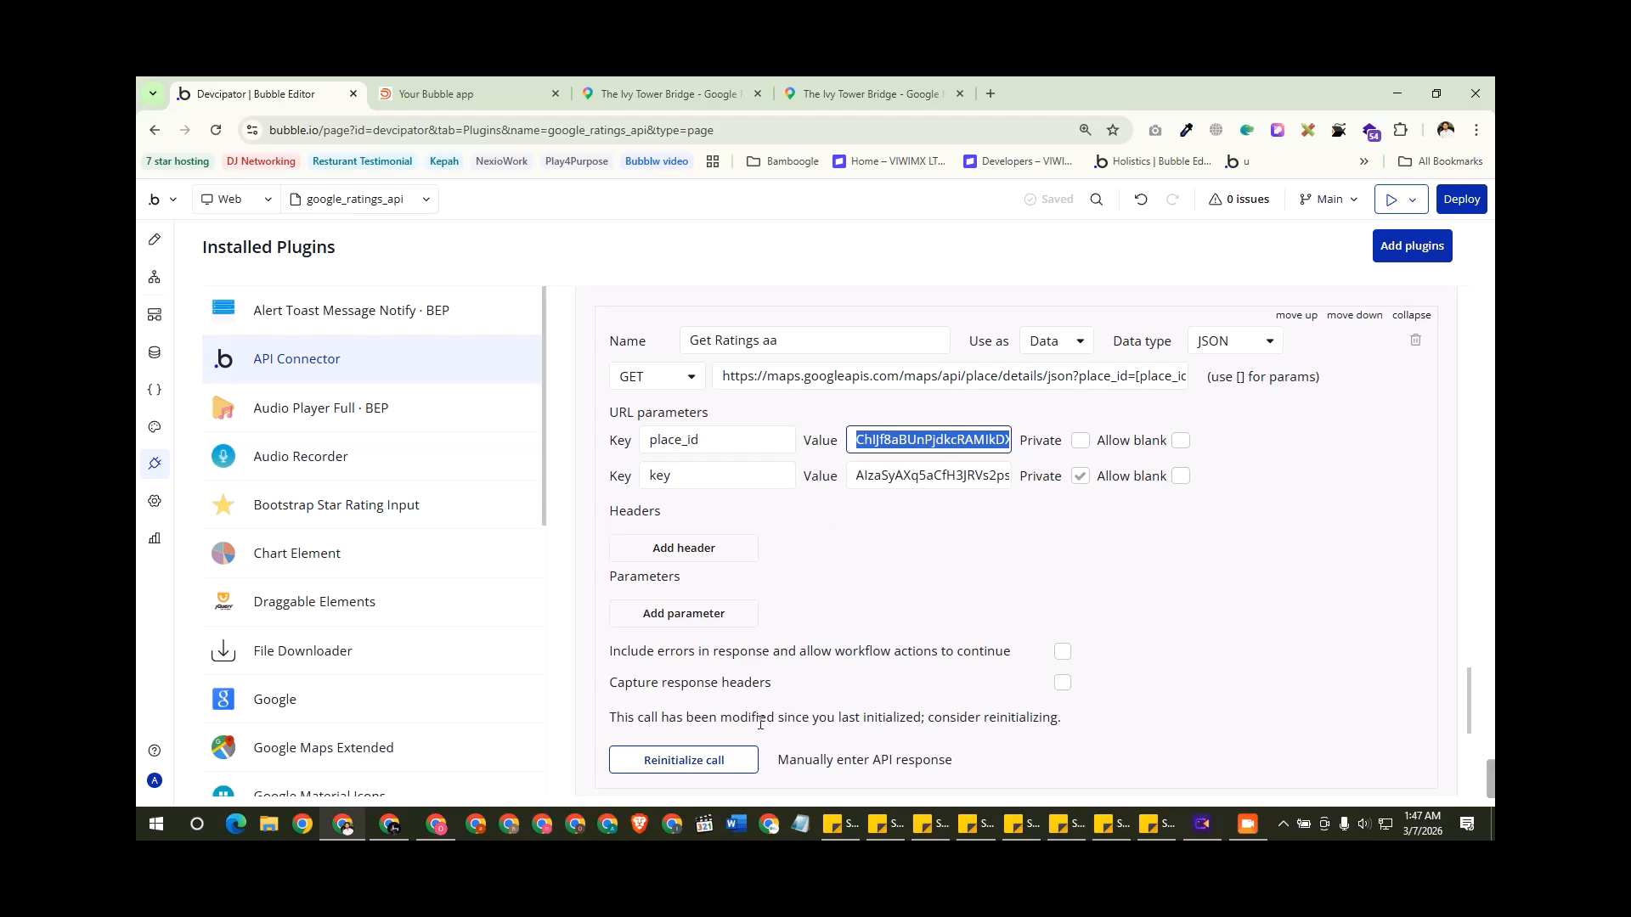
Step: Reinitialize the Get Ratings aa call, inspect the URL in the returned raw data, and leave without saving
{"action": "left_click", "coordinate": [731, 758]}
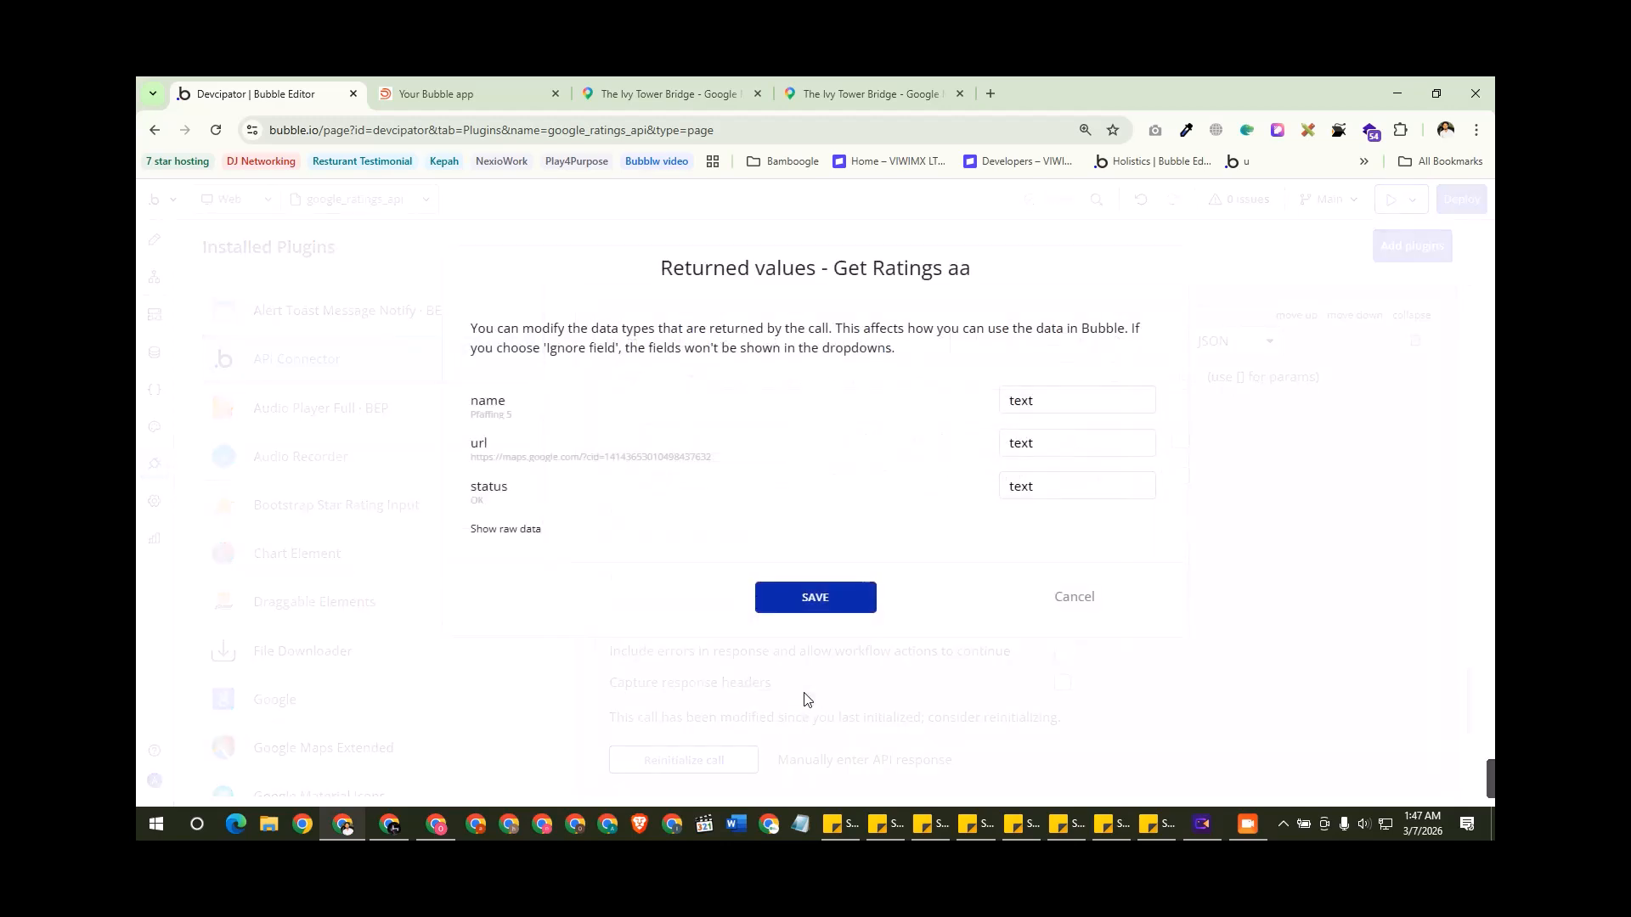
{"action": "left_click", "coordinate": [521, 532]}
{"action": "scroll", "coordinate": [633, 568], "scroll_direction": "down", "scroll_amount": 1}
{"action": "triple_click", "coordinate": [629, 564]}
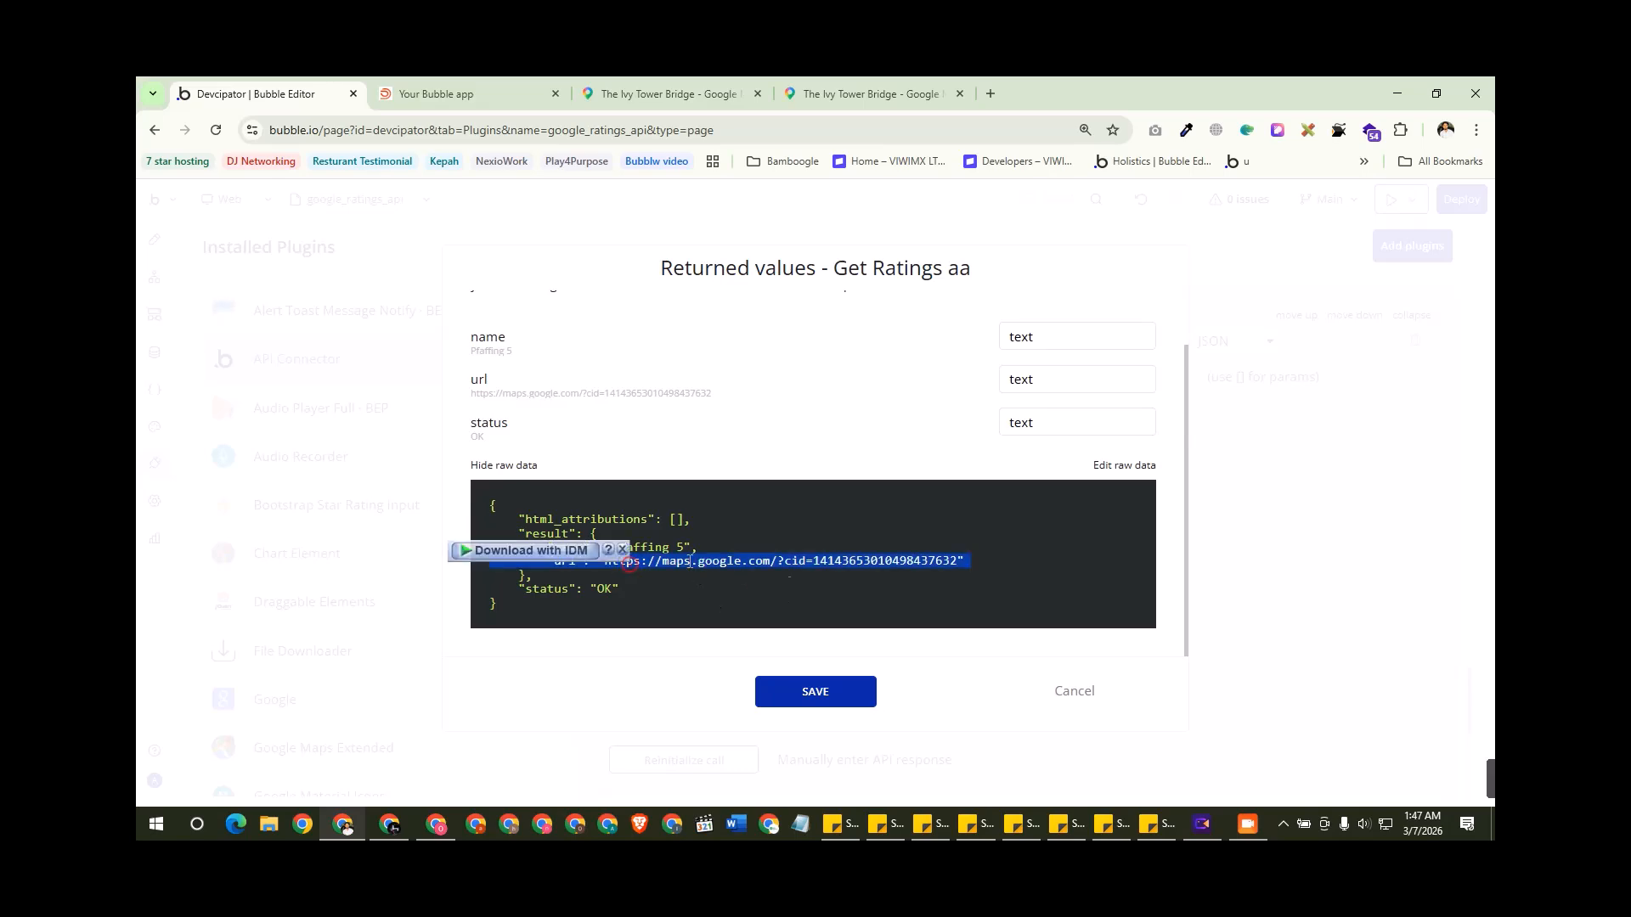
{"action": "left_click", "coordinate": [1074, 692]}
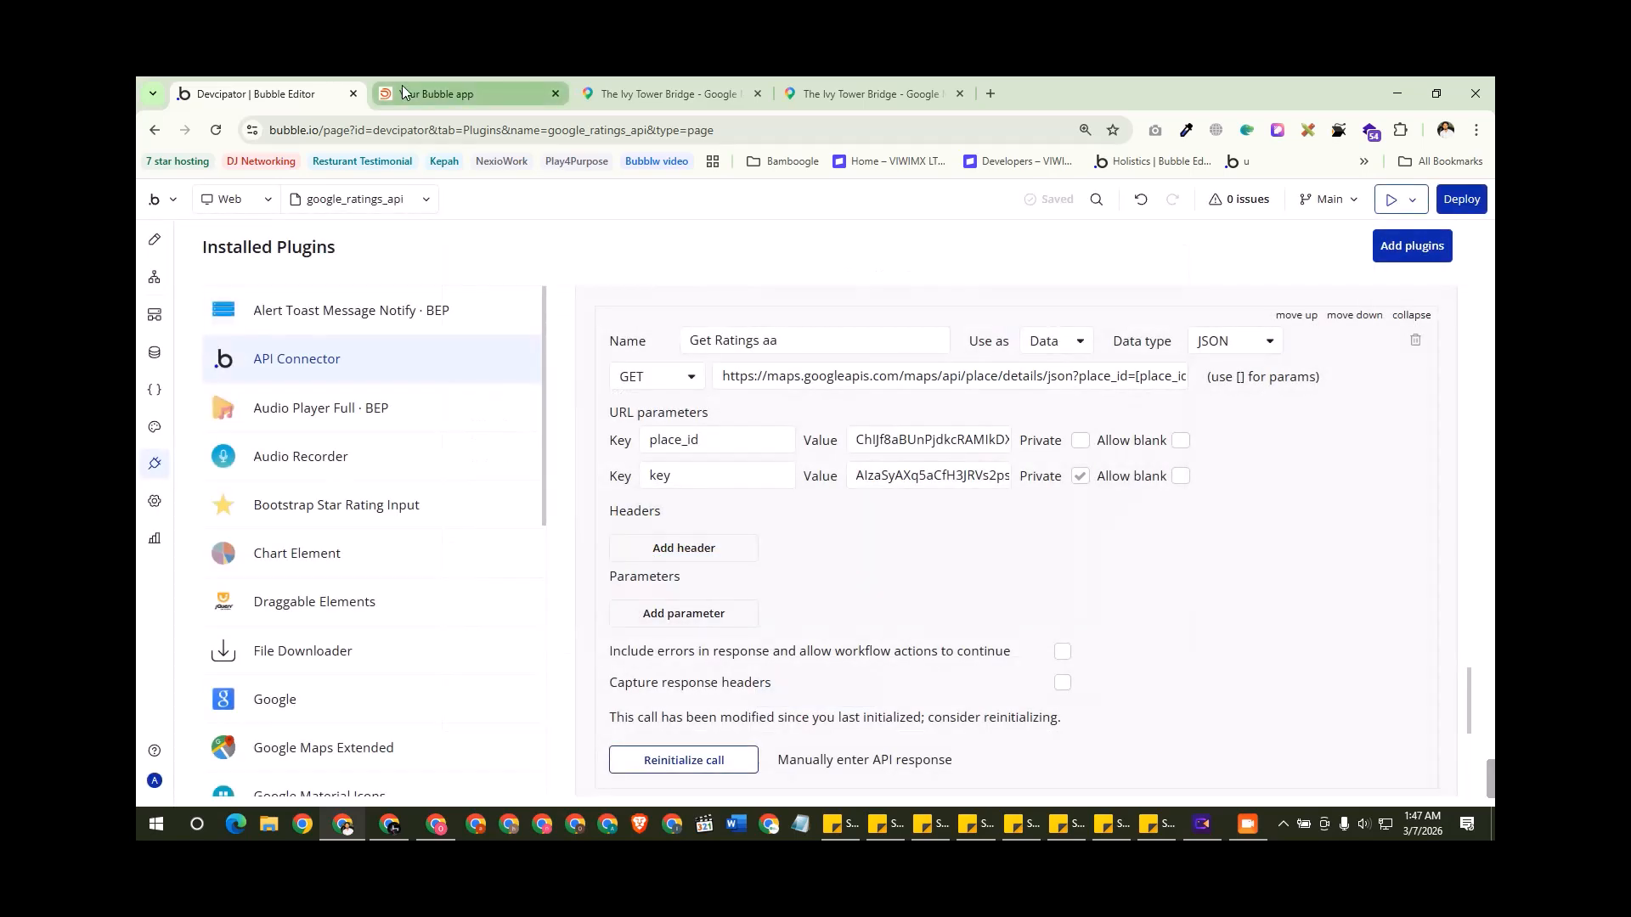
Step: Open the last user's entry under All Users in the app database and copy its Places id value
{"action": "left_click", "coordinate": [424, 85]}
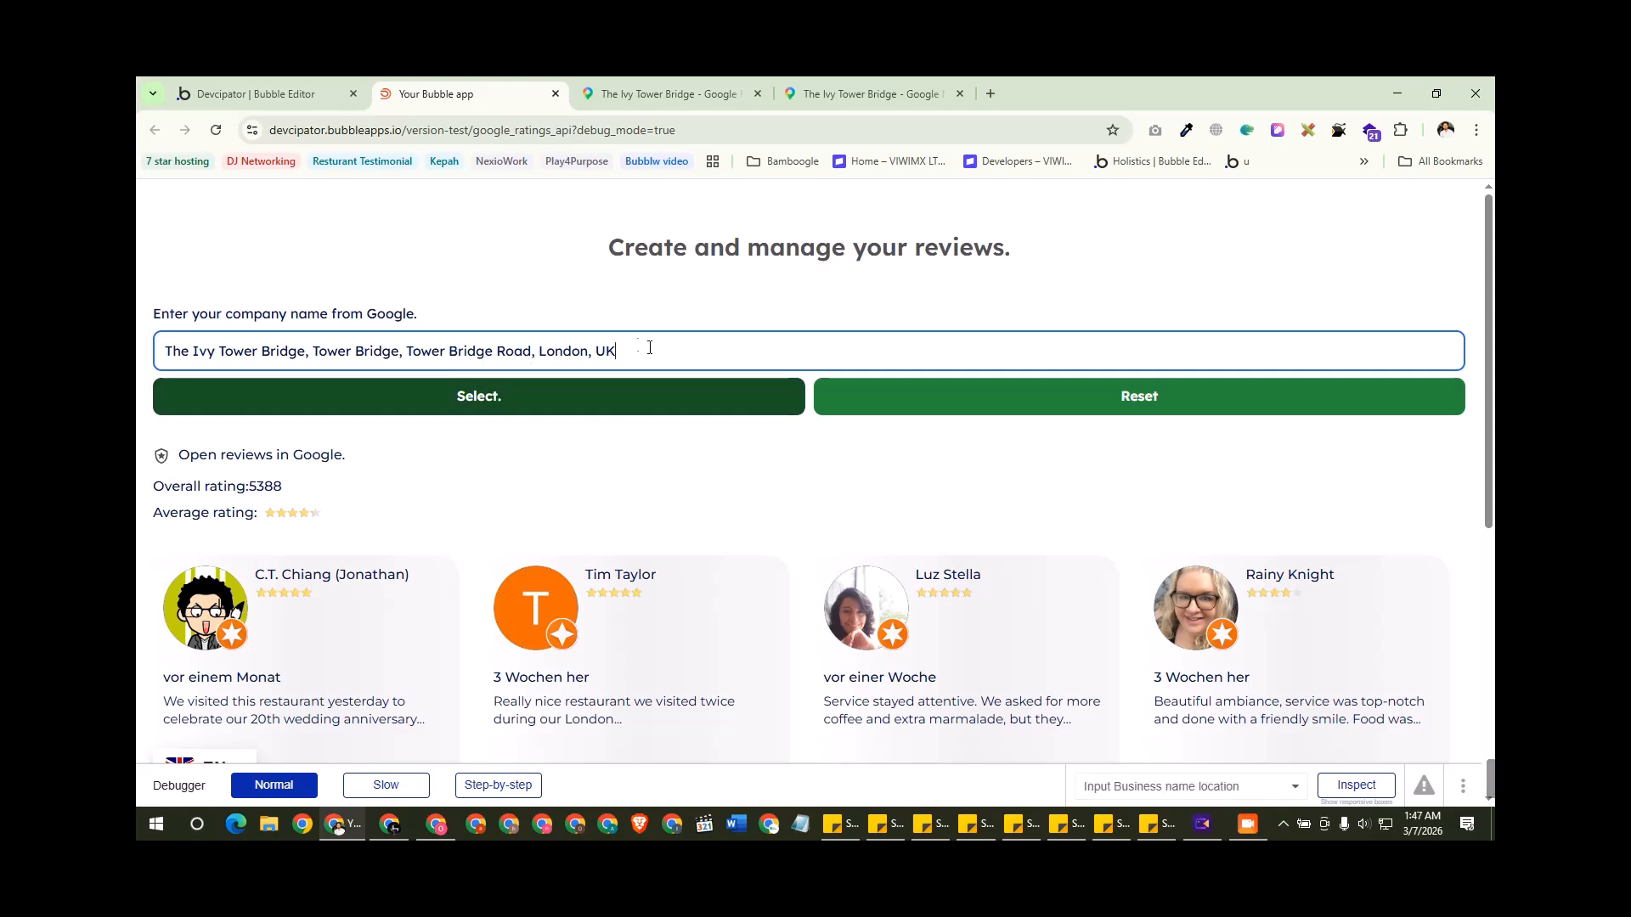
{"action": "left_click", "coordinate": [232, 78]}
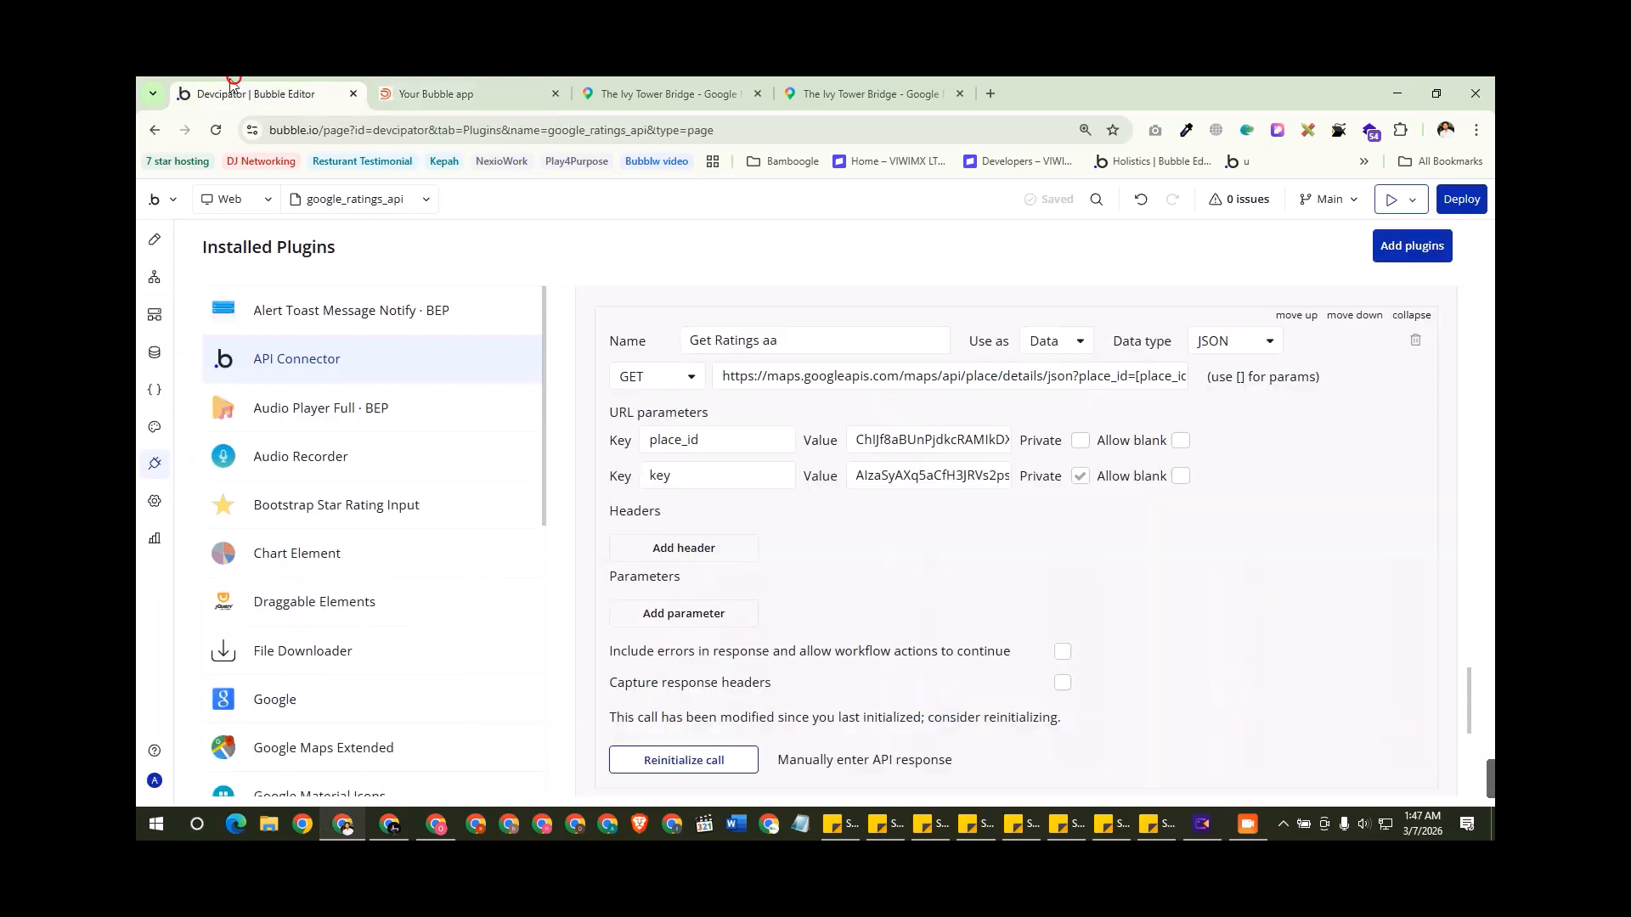
{"action": "left_click", "coordinate": [154, 352]}
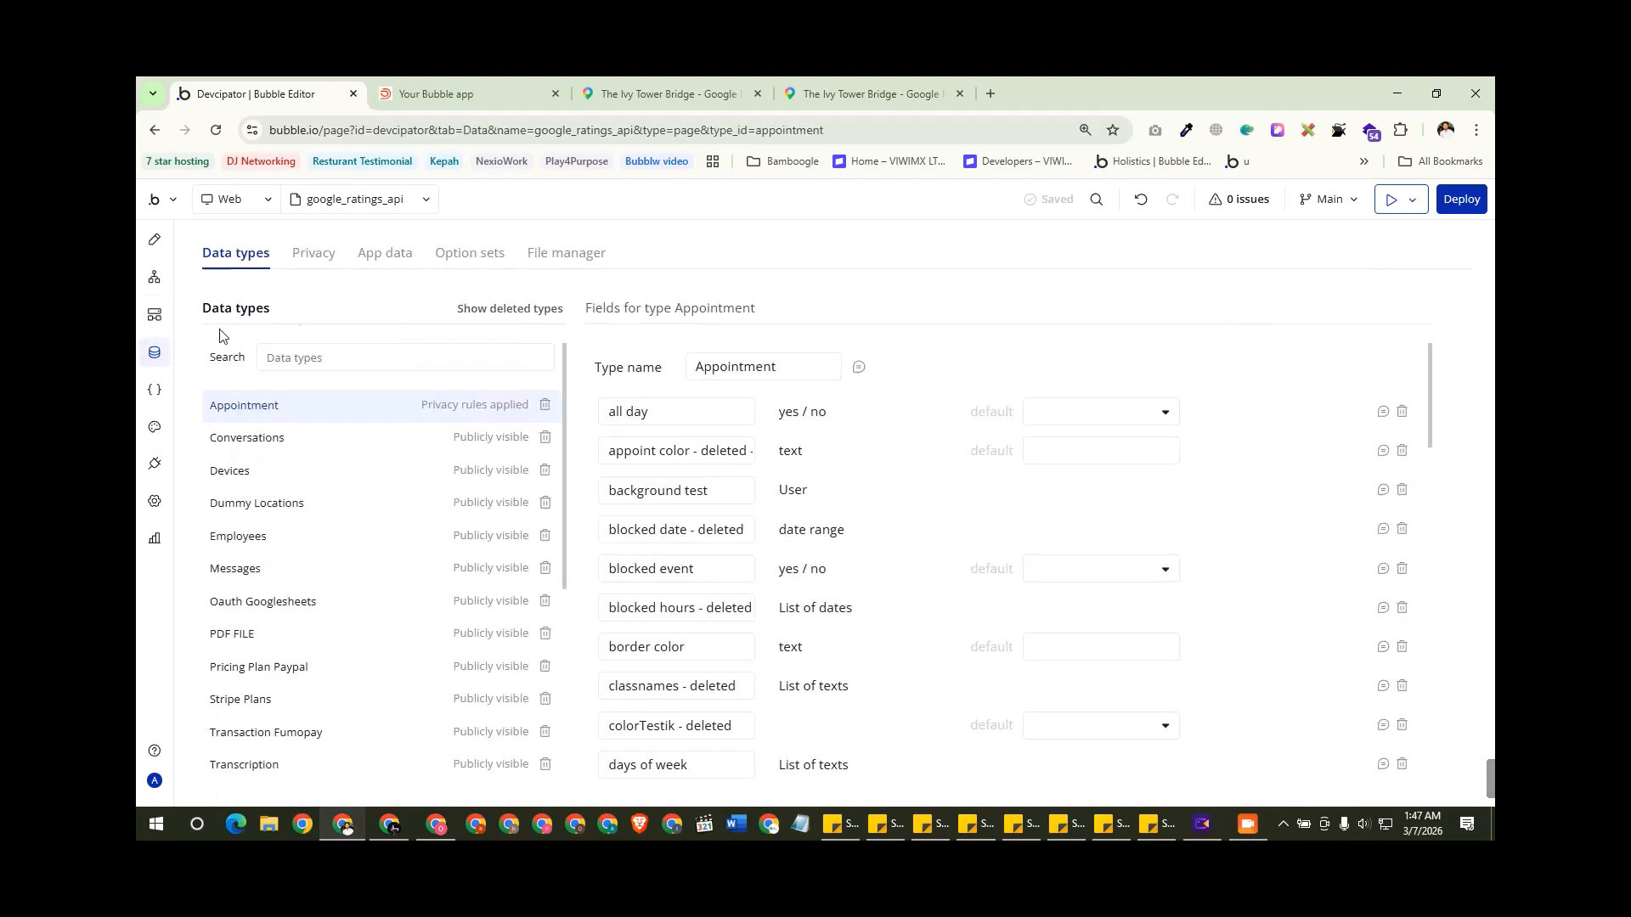
{"action": "left_click", "coordinate": [382, 259]}
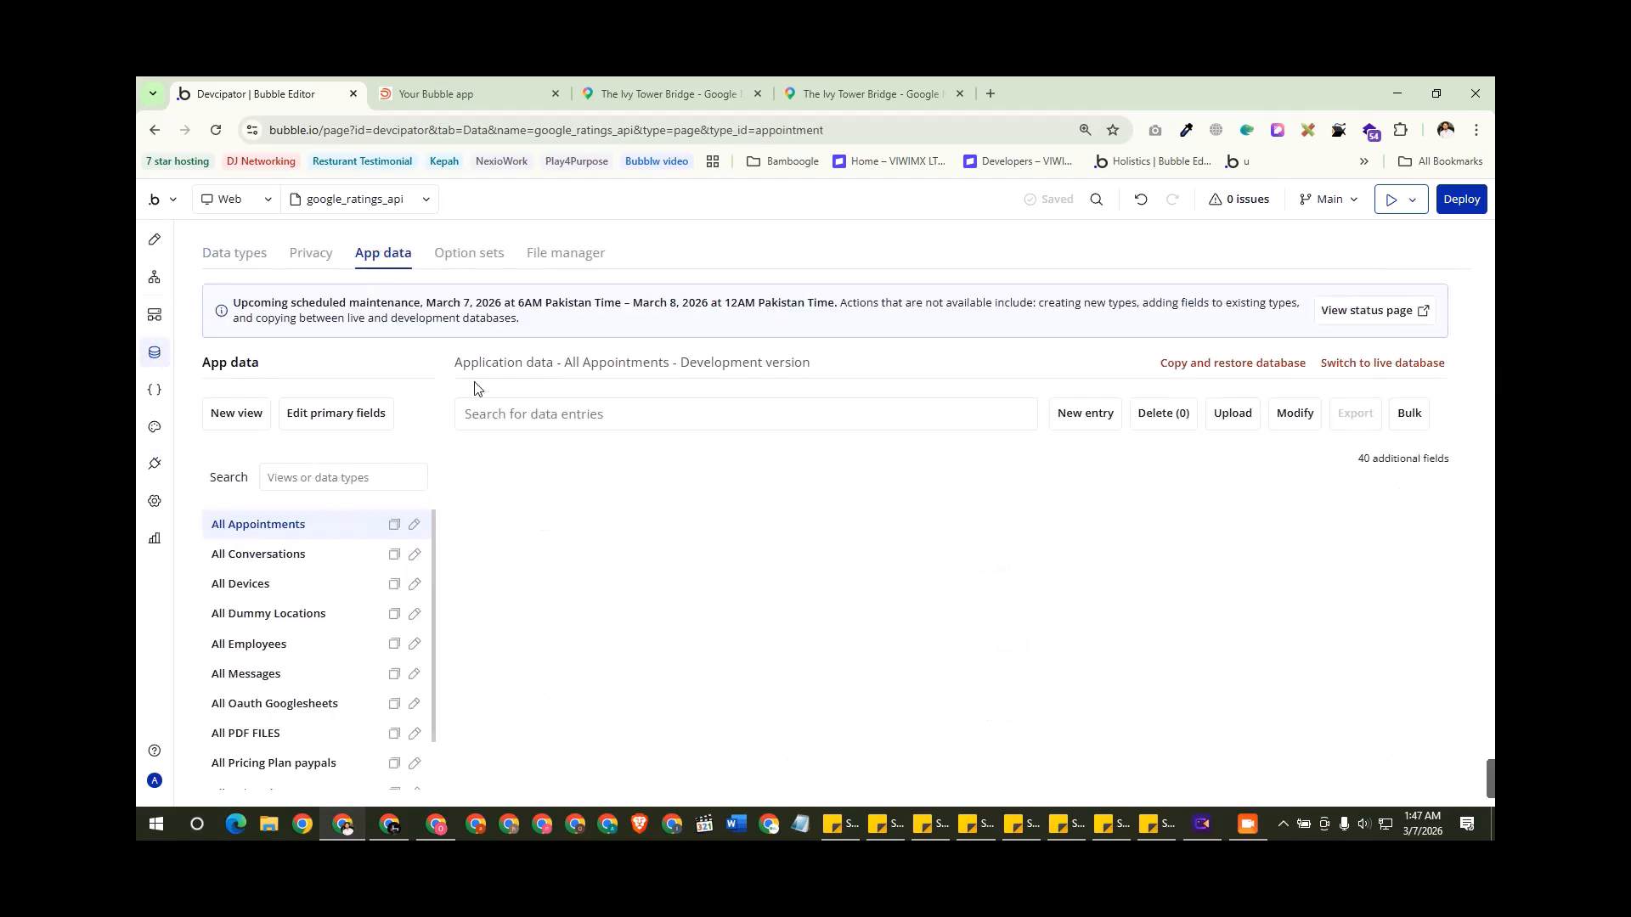
{"action": "scroll", "coordinate": [297, 633], "scroll_direction": "down", "scroll_amount": 2}
{"action": "scroll", "coordinate": [295, 631], "scroll_direction": "down", "scroll_amount": 1}
{"action": "left_click", "coordinate": [253, 728]}
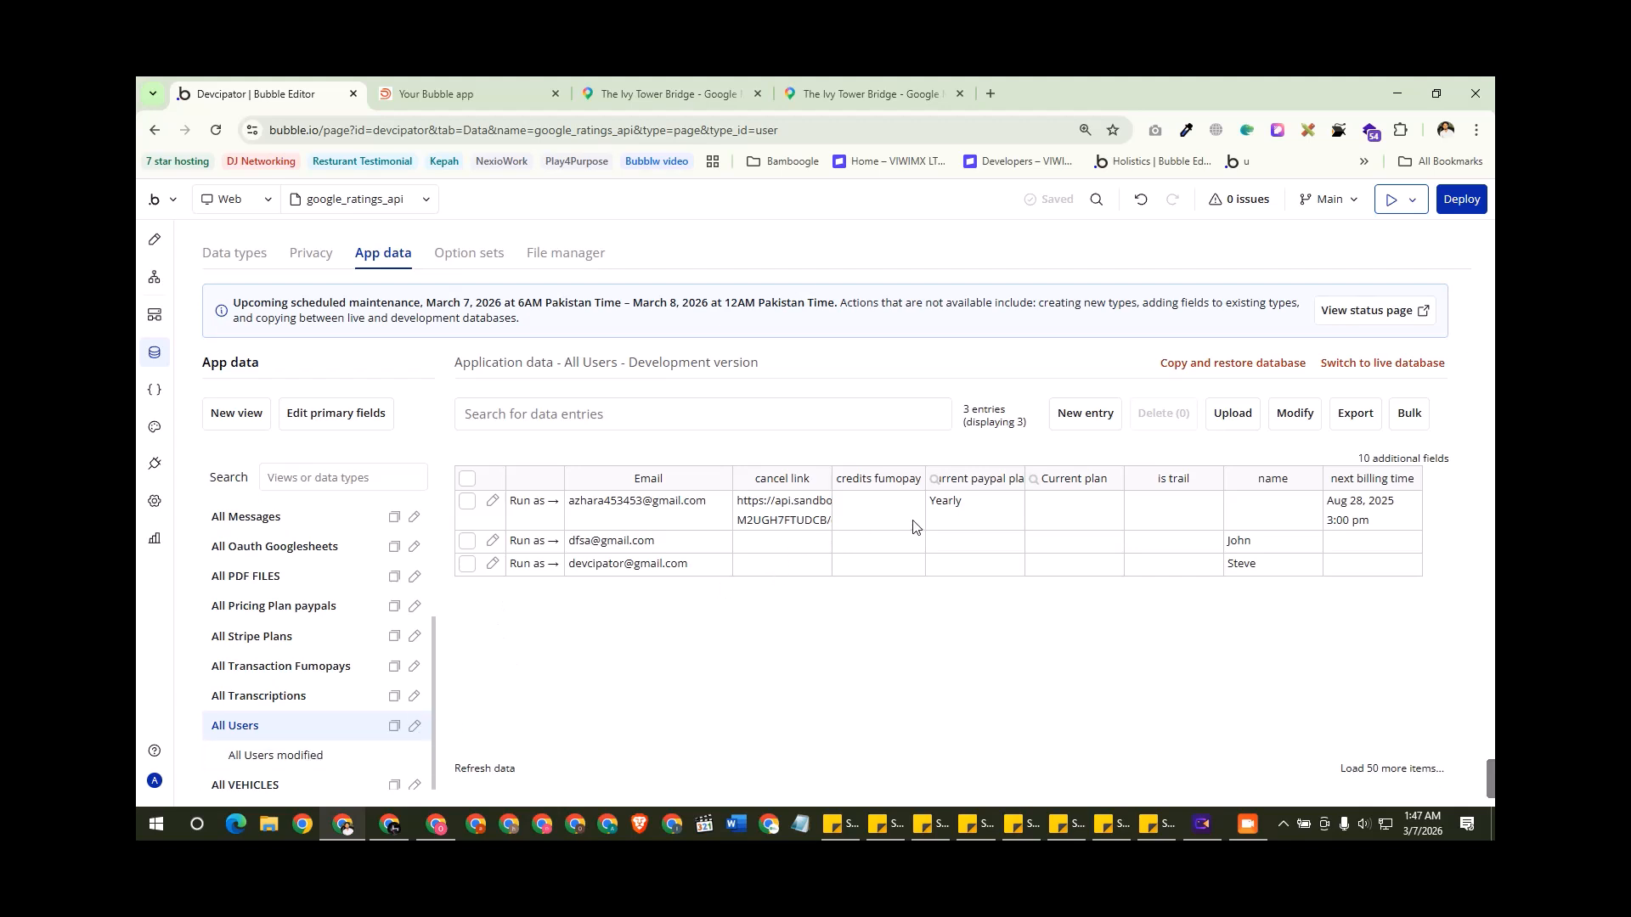
{"action": "left_click", "coordinate": [491, 566]}
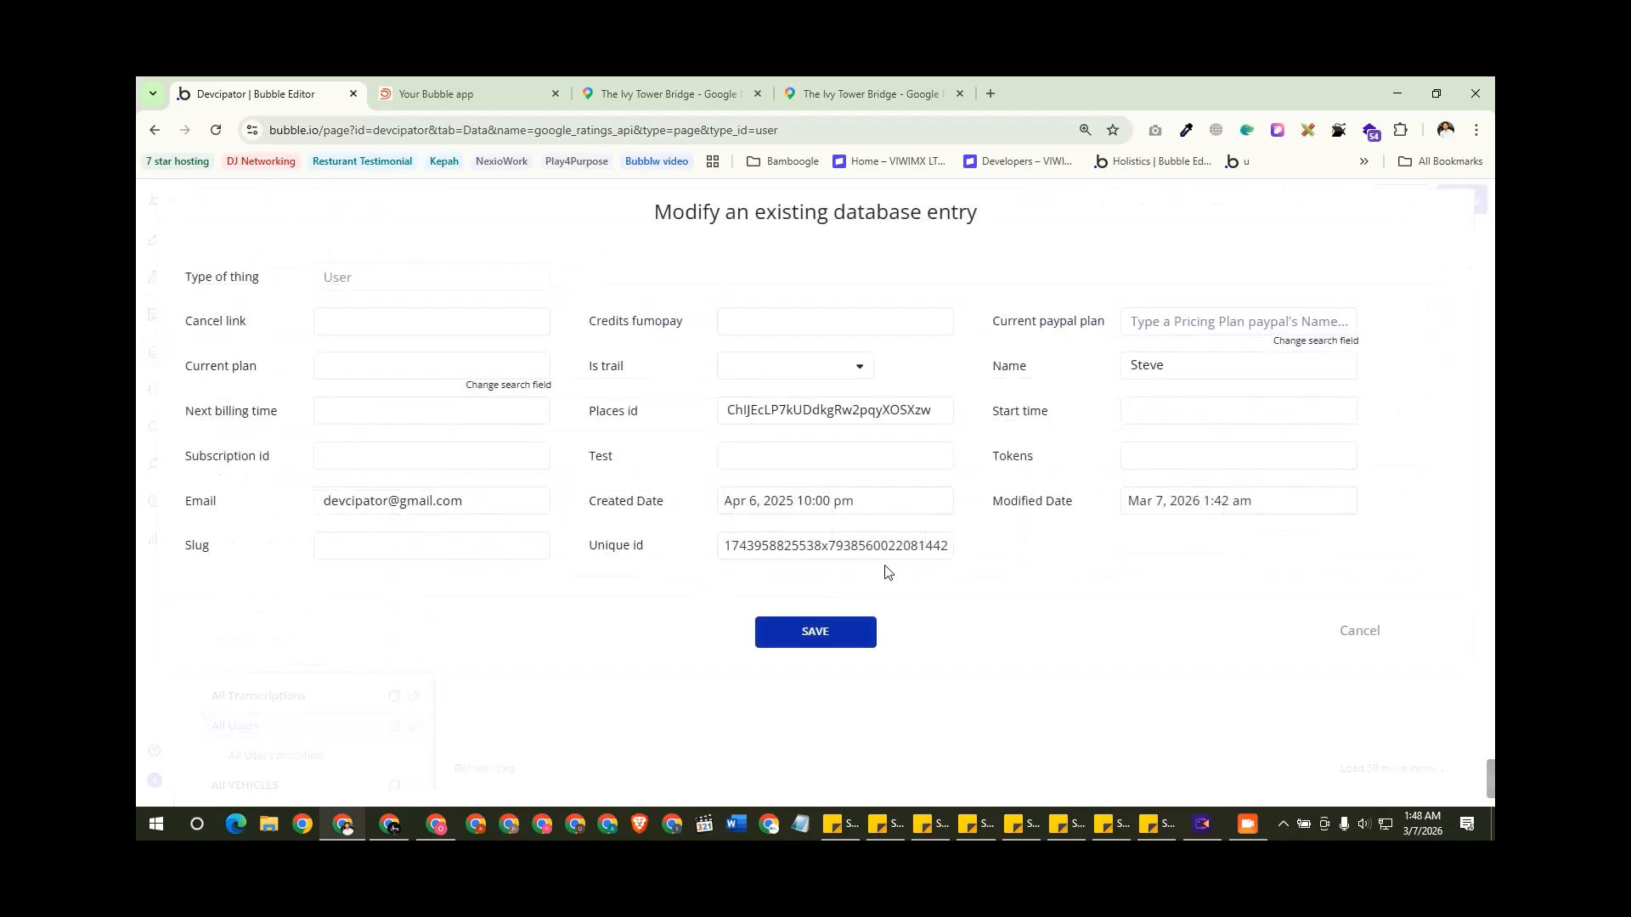
{"action": "double_click", "coordinate": [820, 422]}
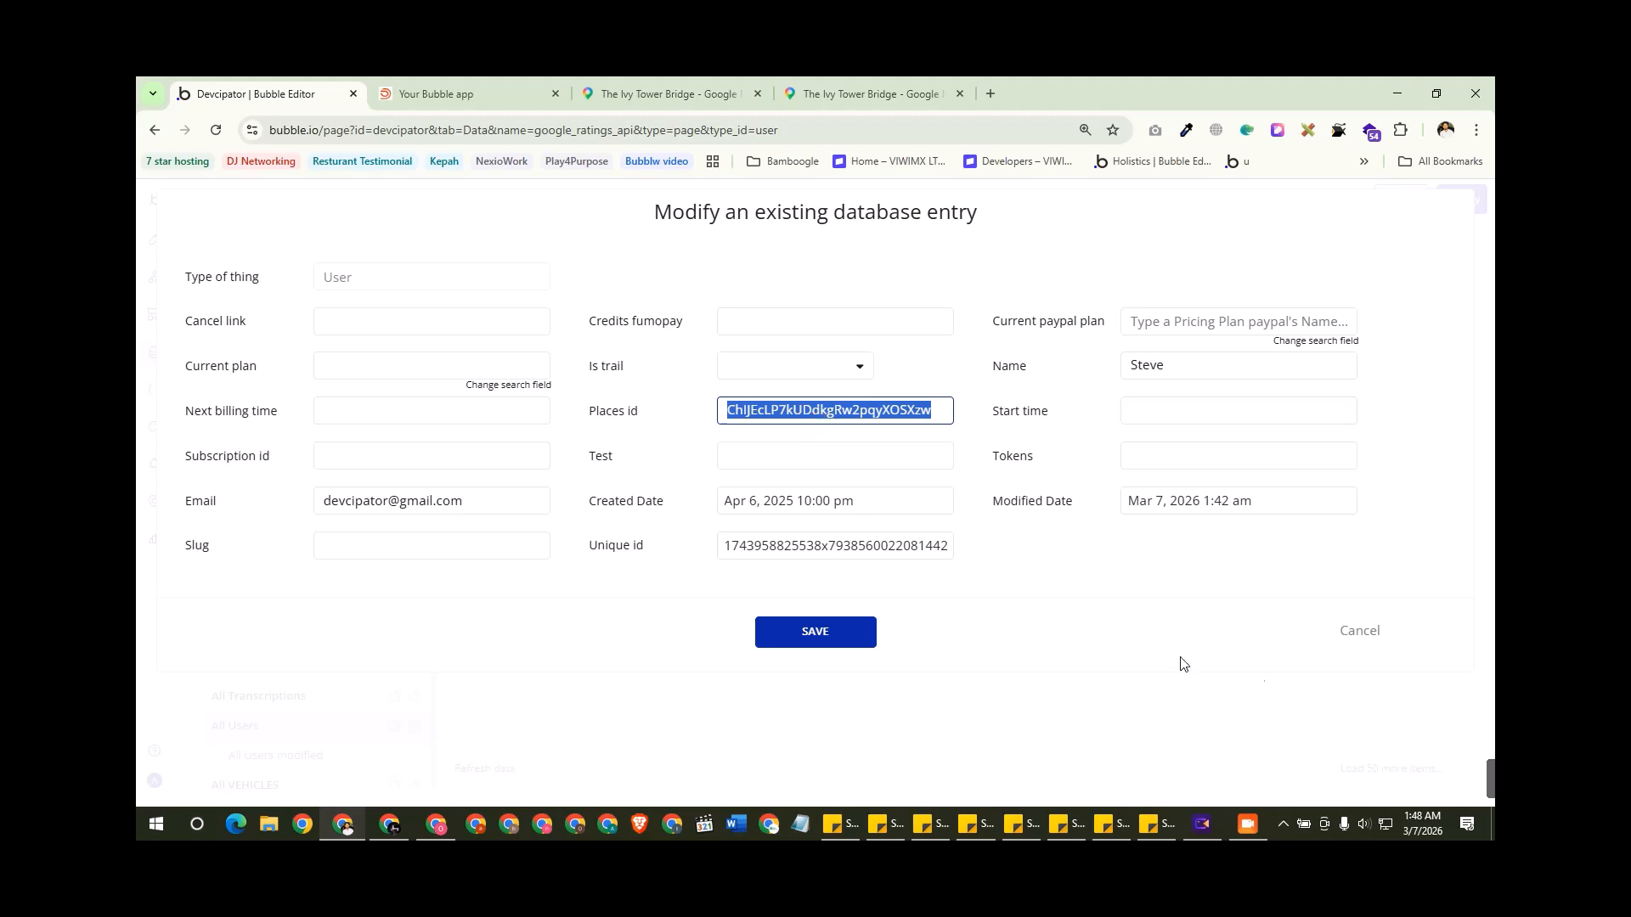
Step: Reset the selected company in the running app and recheck the Places id field of the same user's database entry
{"action": "left_click", "coordinate": [502, 92]}
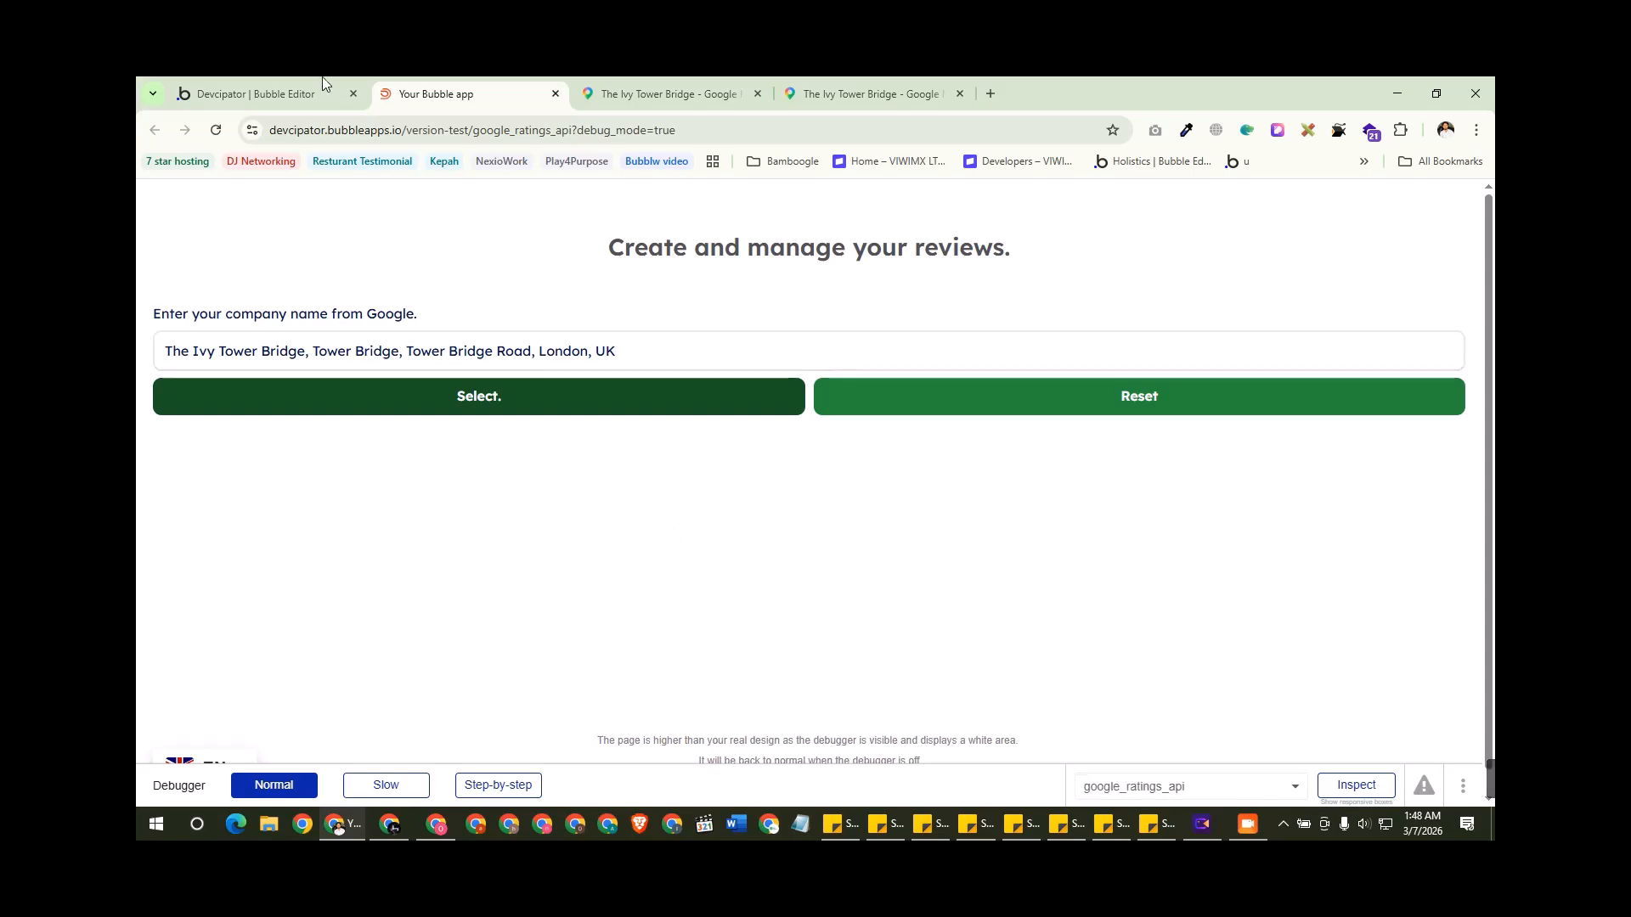
{"action": "left_click", "coordinate": [289, 92]}
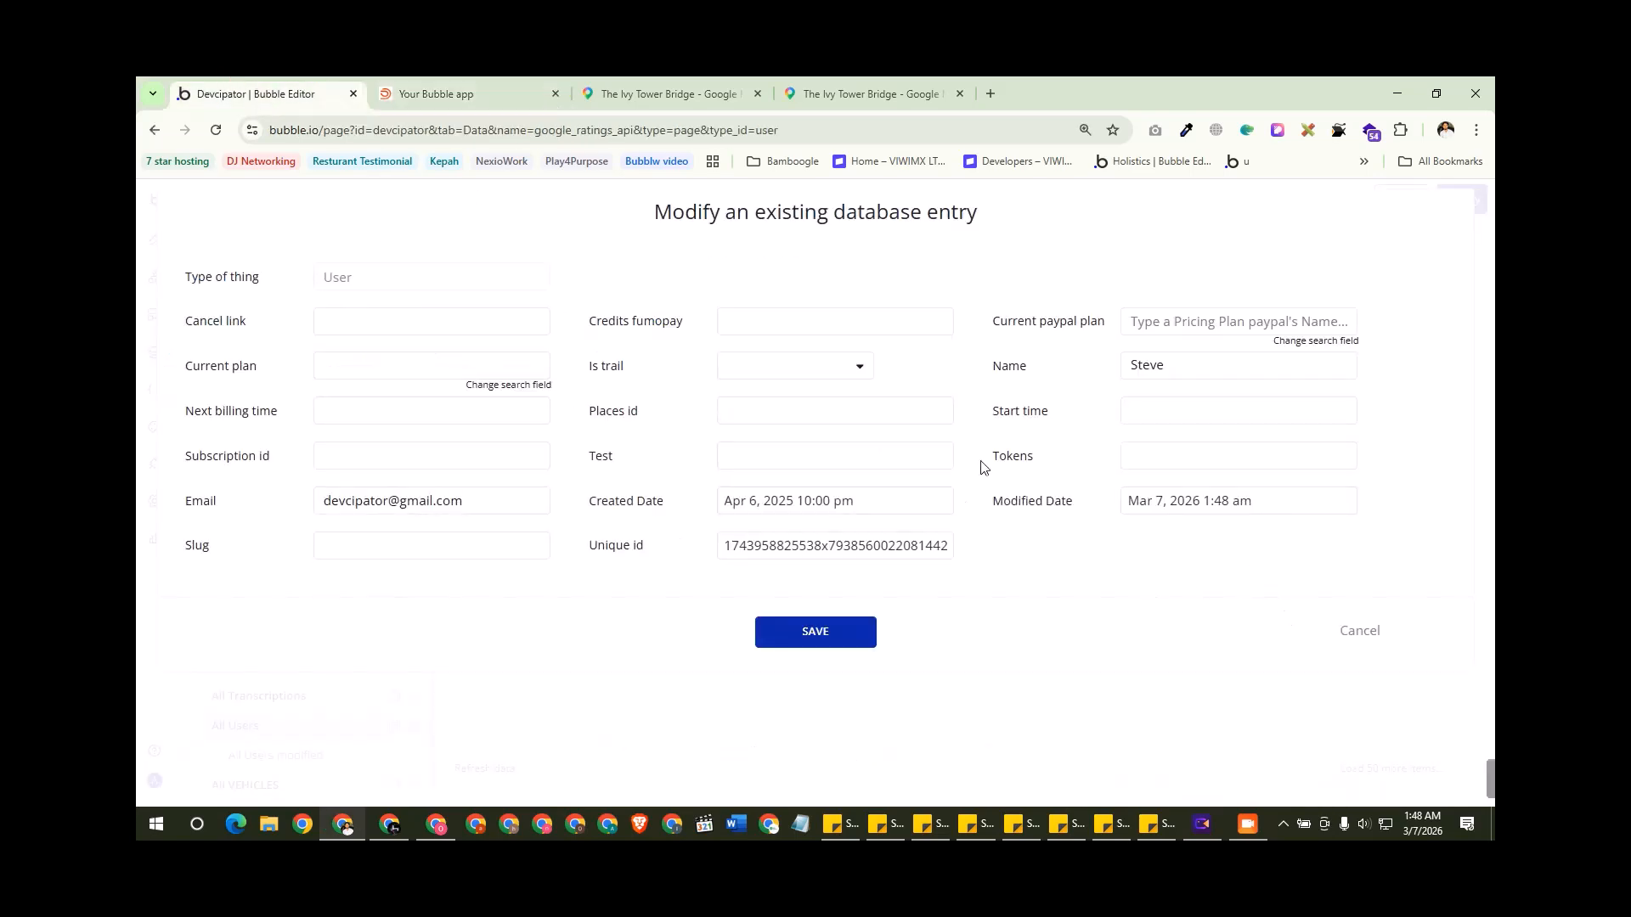
{"action": "left_click", "coordinate": [1359, 630]}
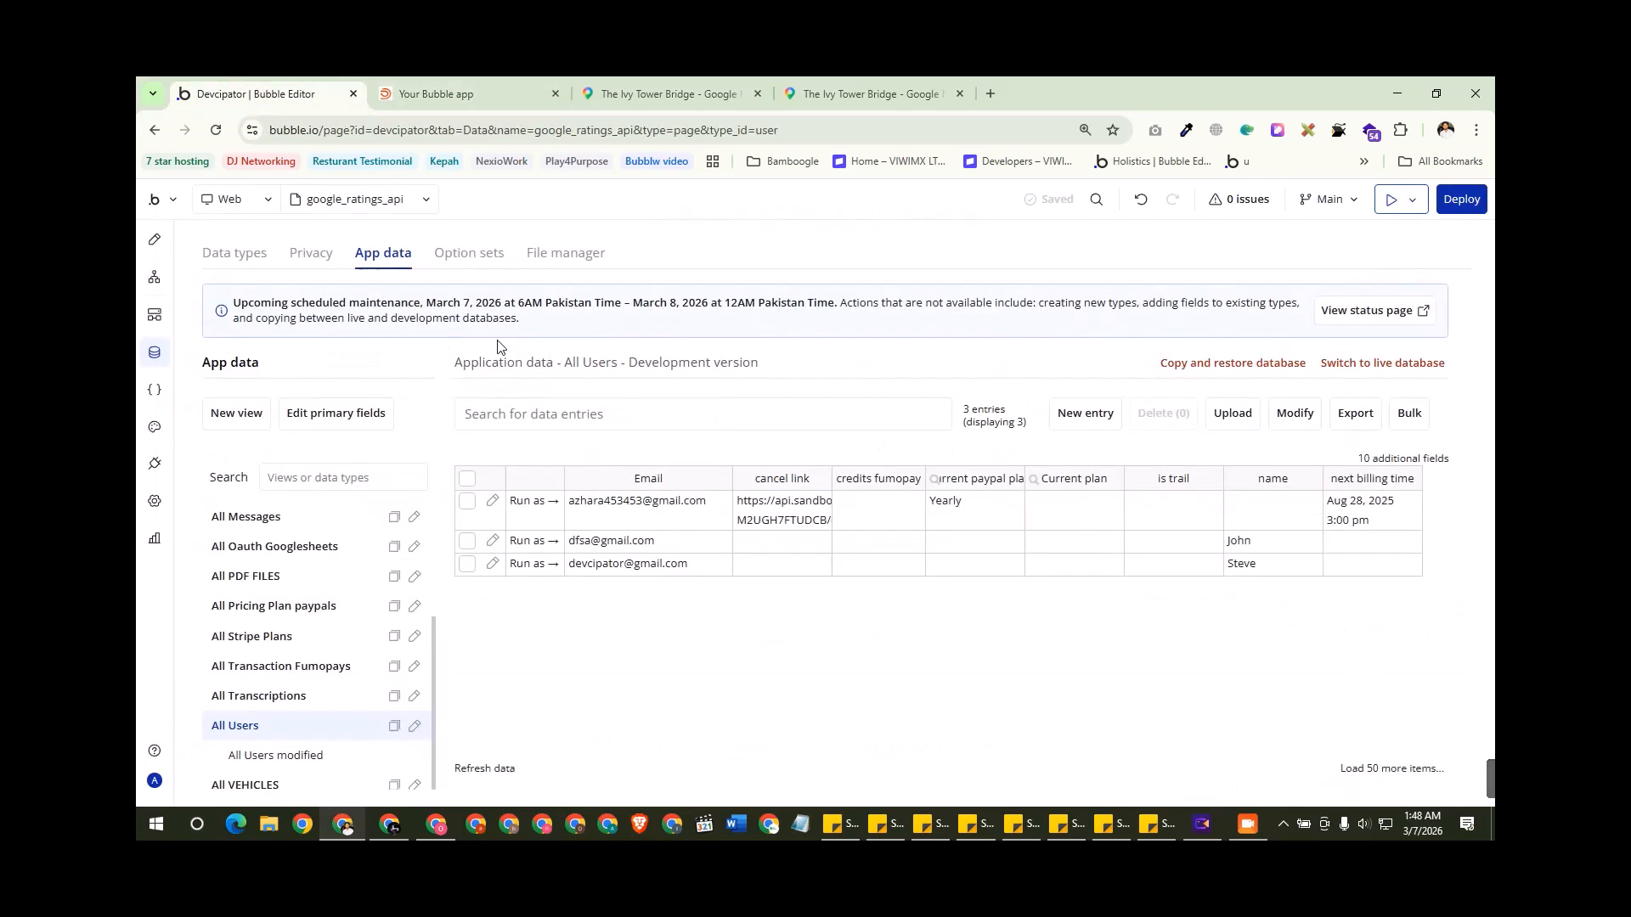
{"action": "left_click", "coordinate": [491, 564]}
{"action": "left_click", "coordinate": [1359, 630]}
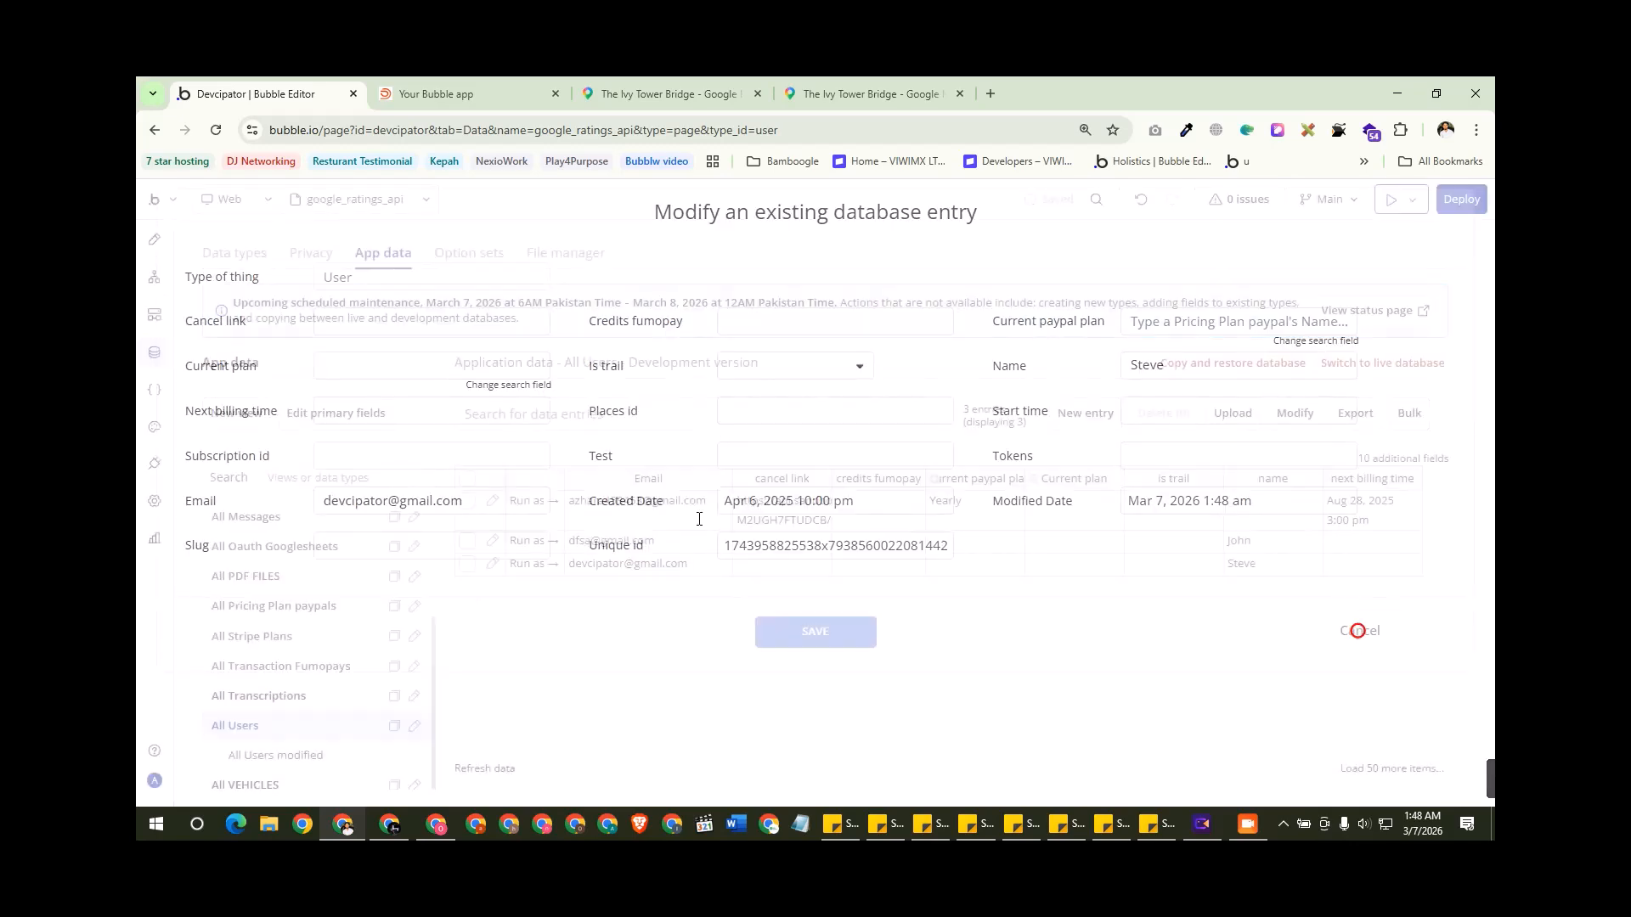
Step: Replace the place_id sample value of the Get Ratings aa call with the Places id copied from the user entry
{"action": "left_click", "coordinate": [155, 463]}
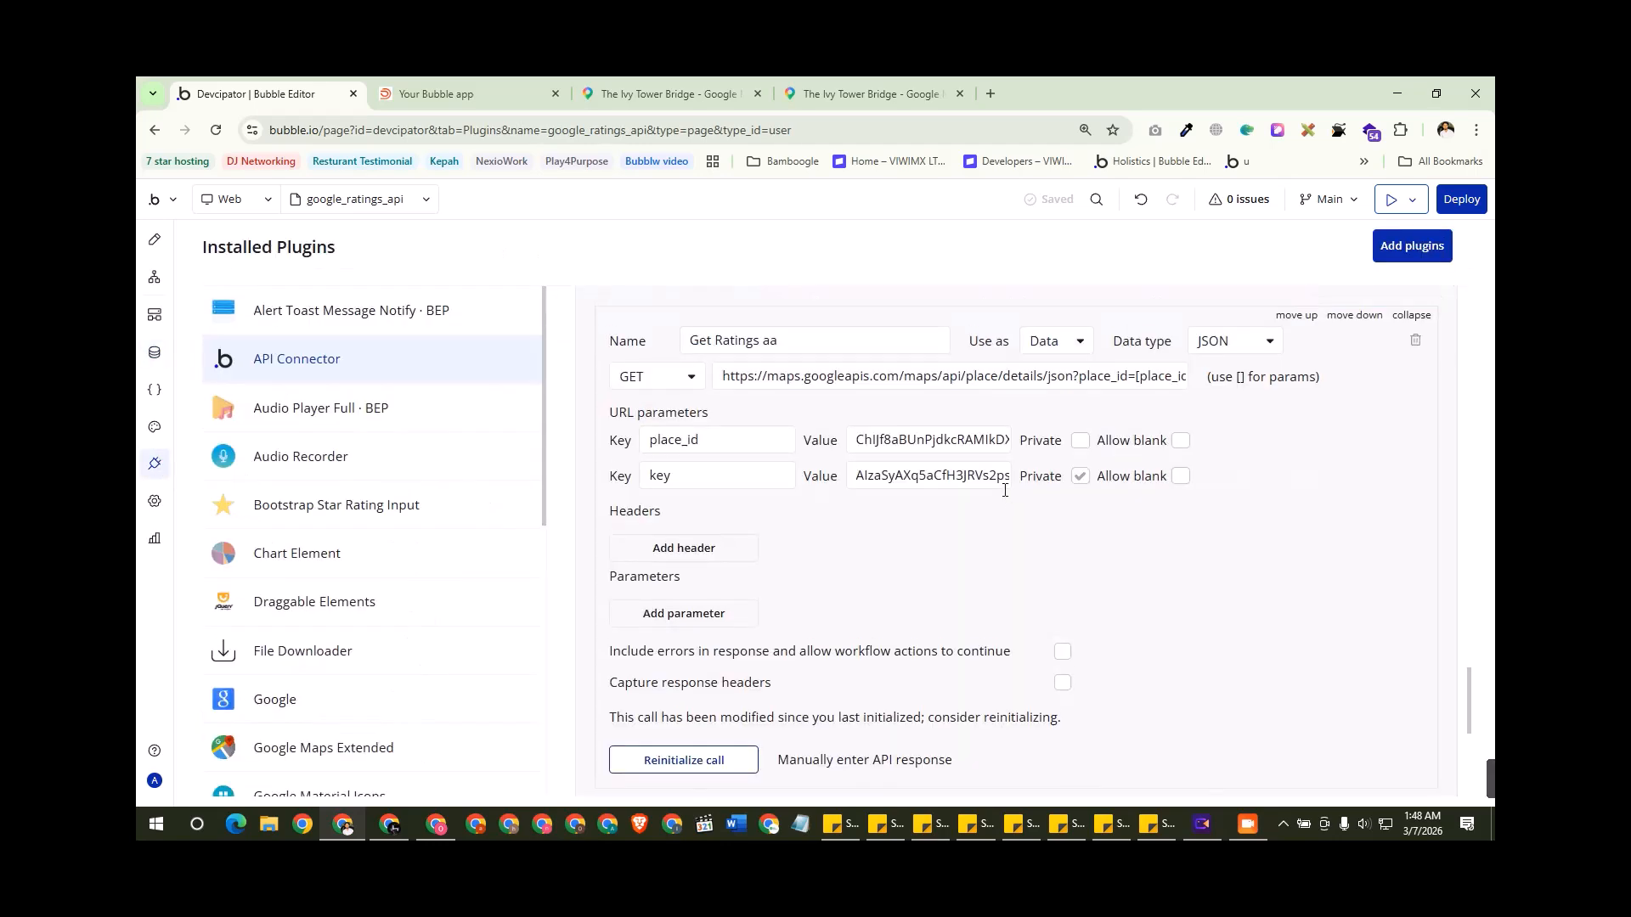
{"action": "scroll", "coordinate": [972, 642], "scroll_direction": "up", "scroll_amount": 2}
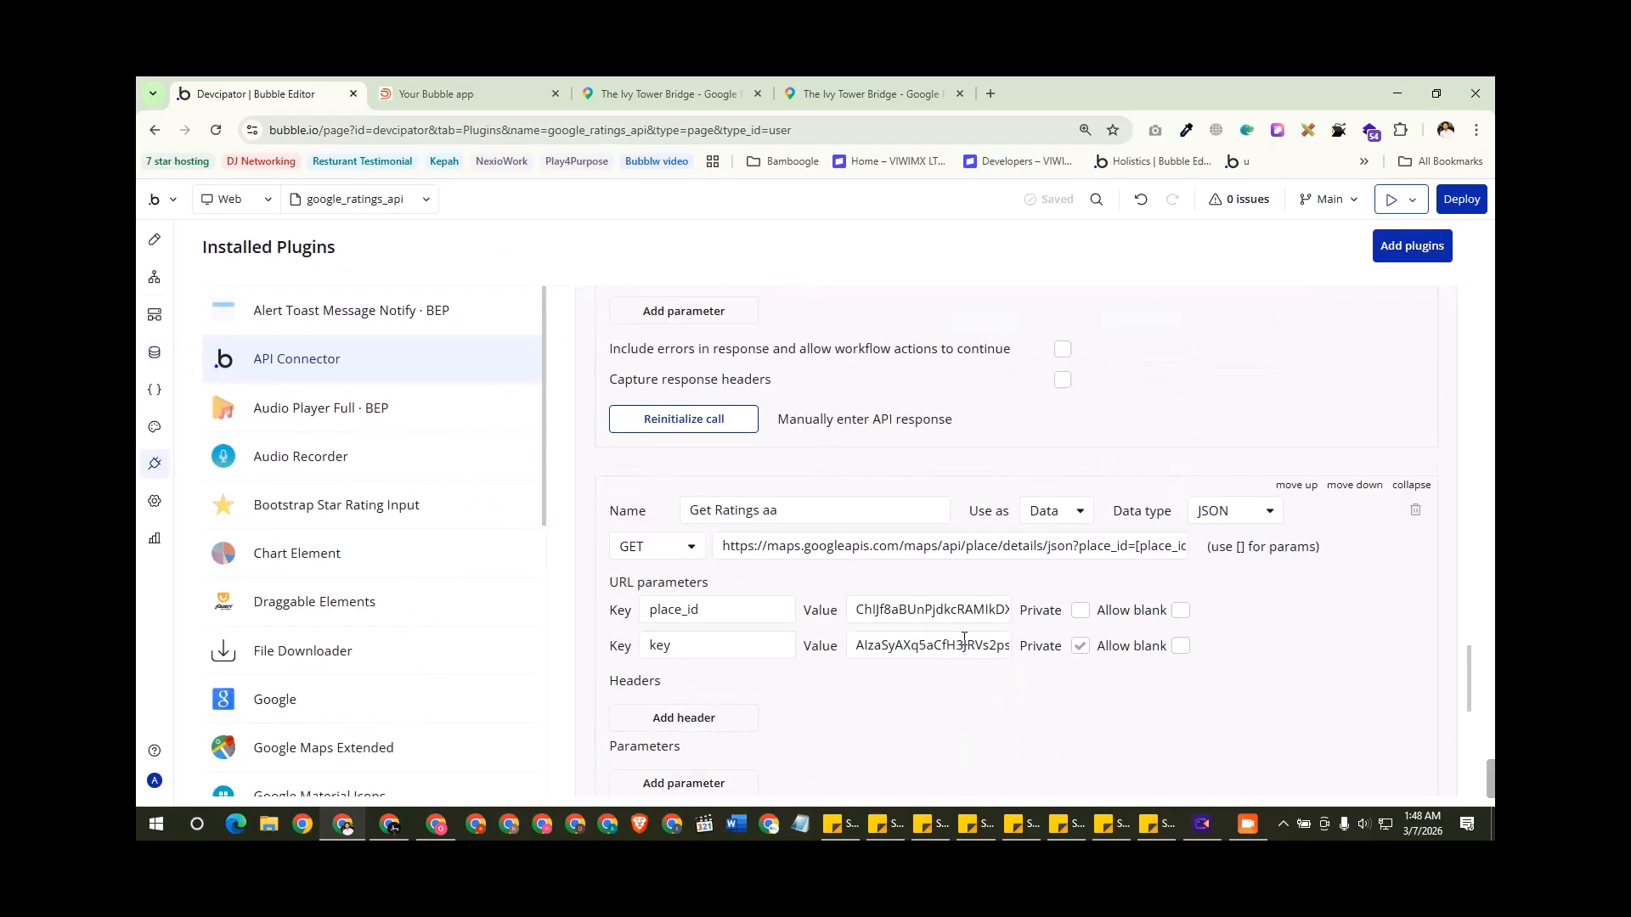
{"action": "double_click", "coordinate": [950, 610]}
{"action": "key", "text": "ctrl+v"}
{"action": "scroll", "coordinate": [819, 681], "scroll_direction": "down", "scroll_amount": 3}
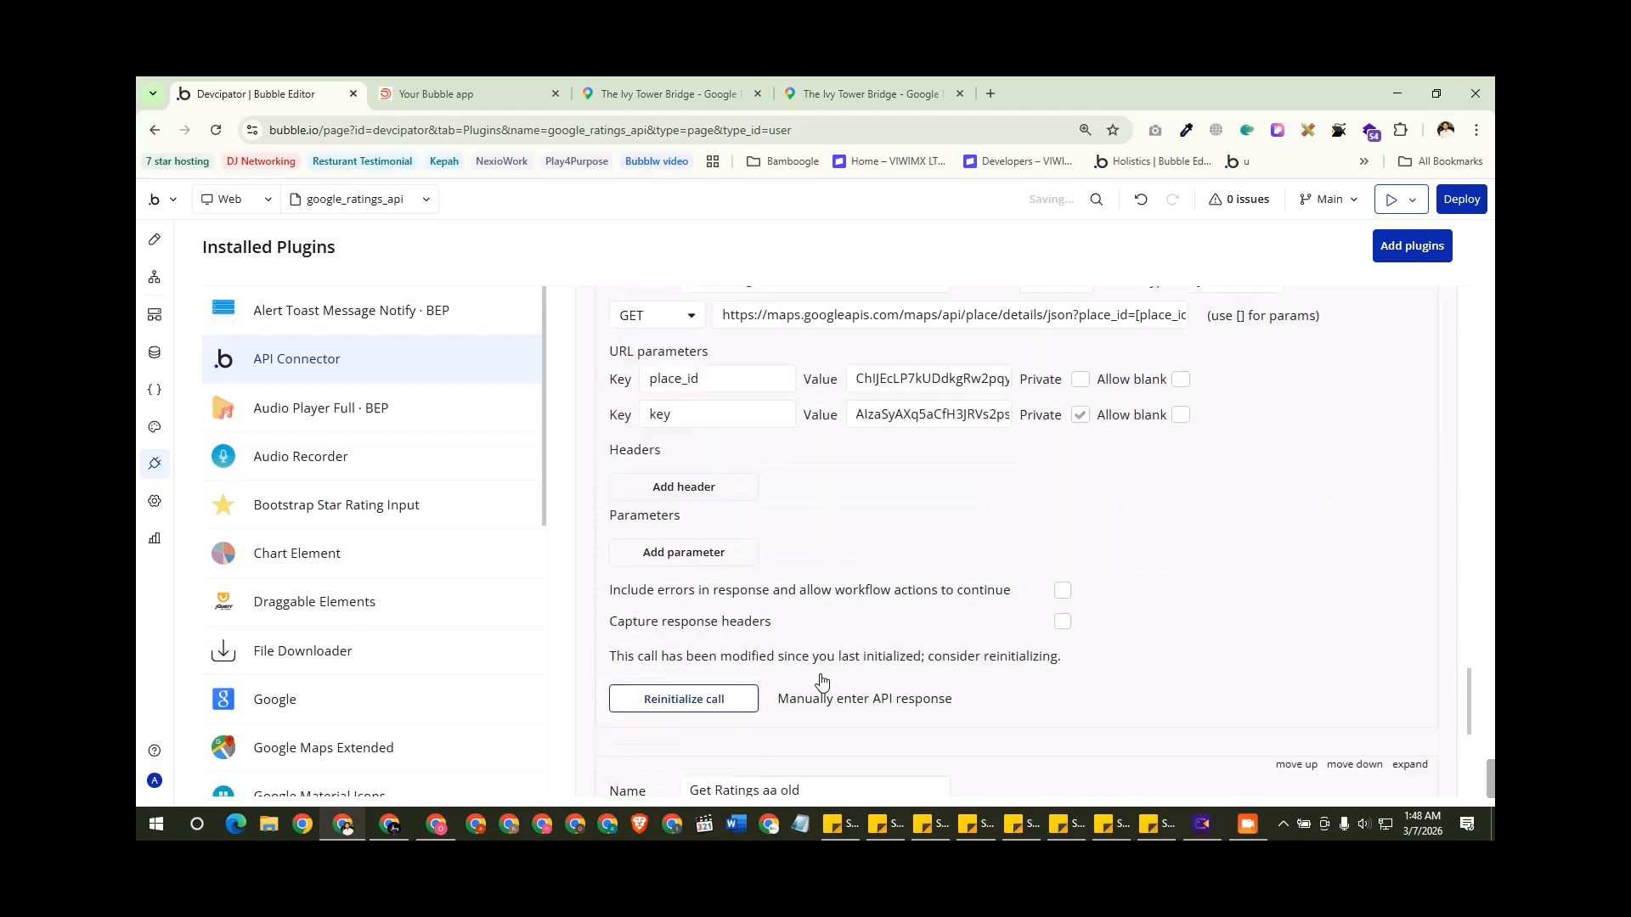
Step: Reinitialize the Get Ratings aa call, review the returned fields and raw JSON reviews, and save the returned values
{"action": "left_click", "coordinate": [666, 676]}
{"action": "scroll", "coordinate": [670, 566], "scroll_direction": "down", "scroll_amount": 6}
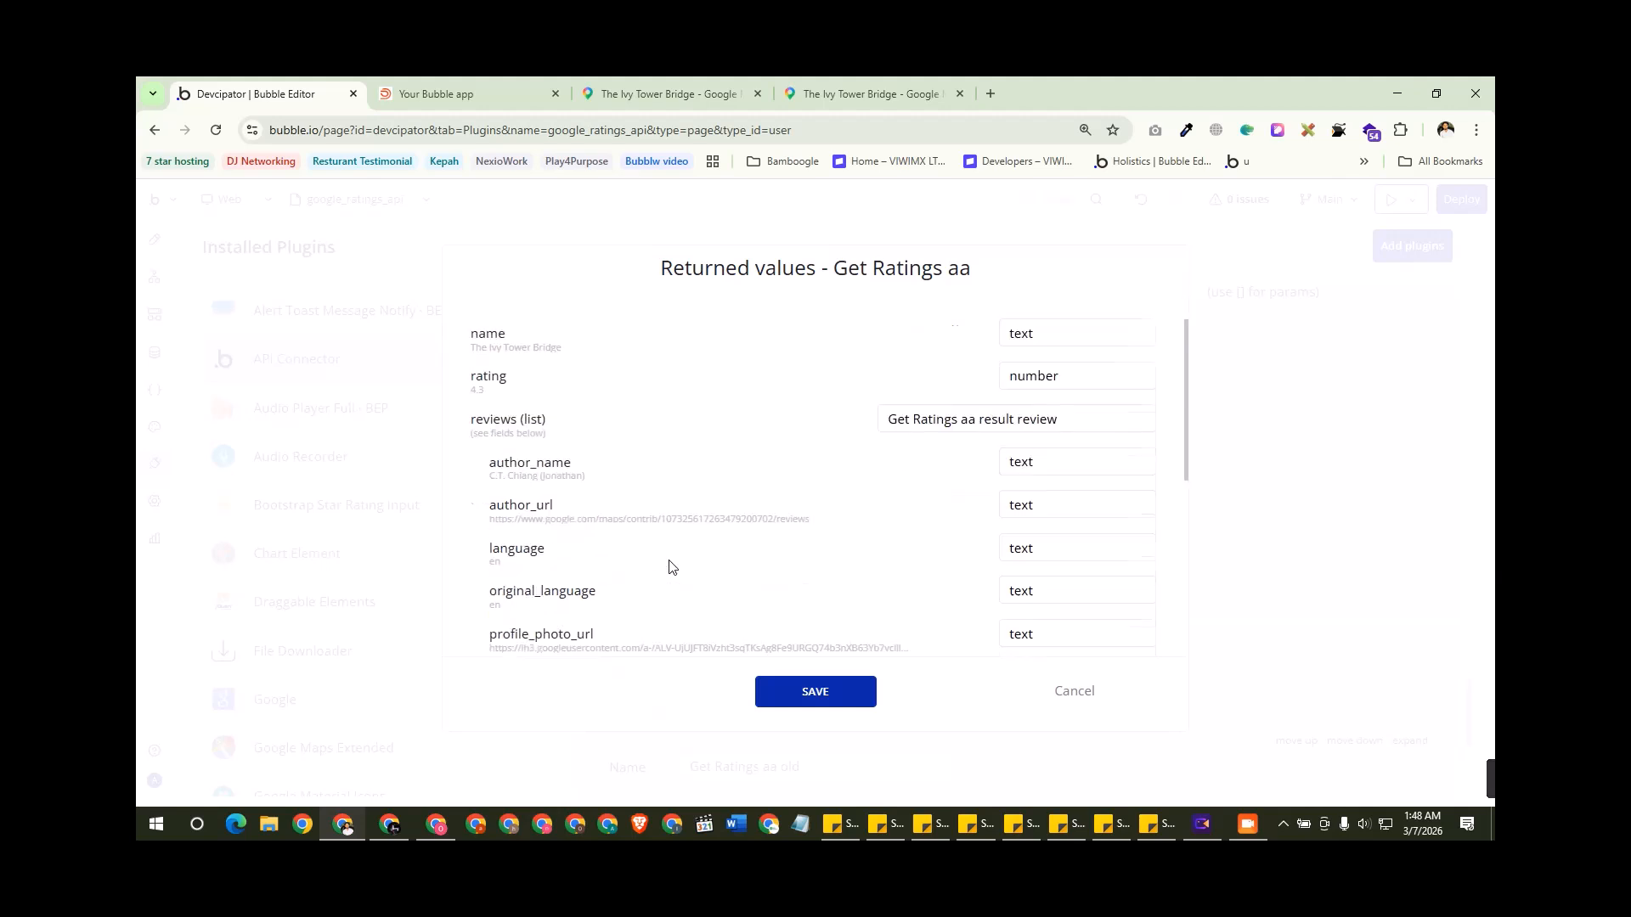
{"action": "scroll", "coordinate": [594, 495], "scroll_direction": "up", "scroll_amount": 7}
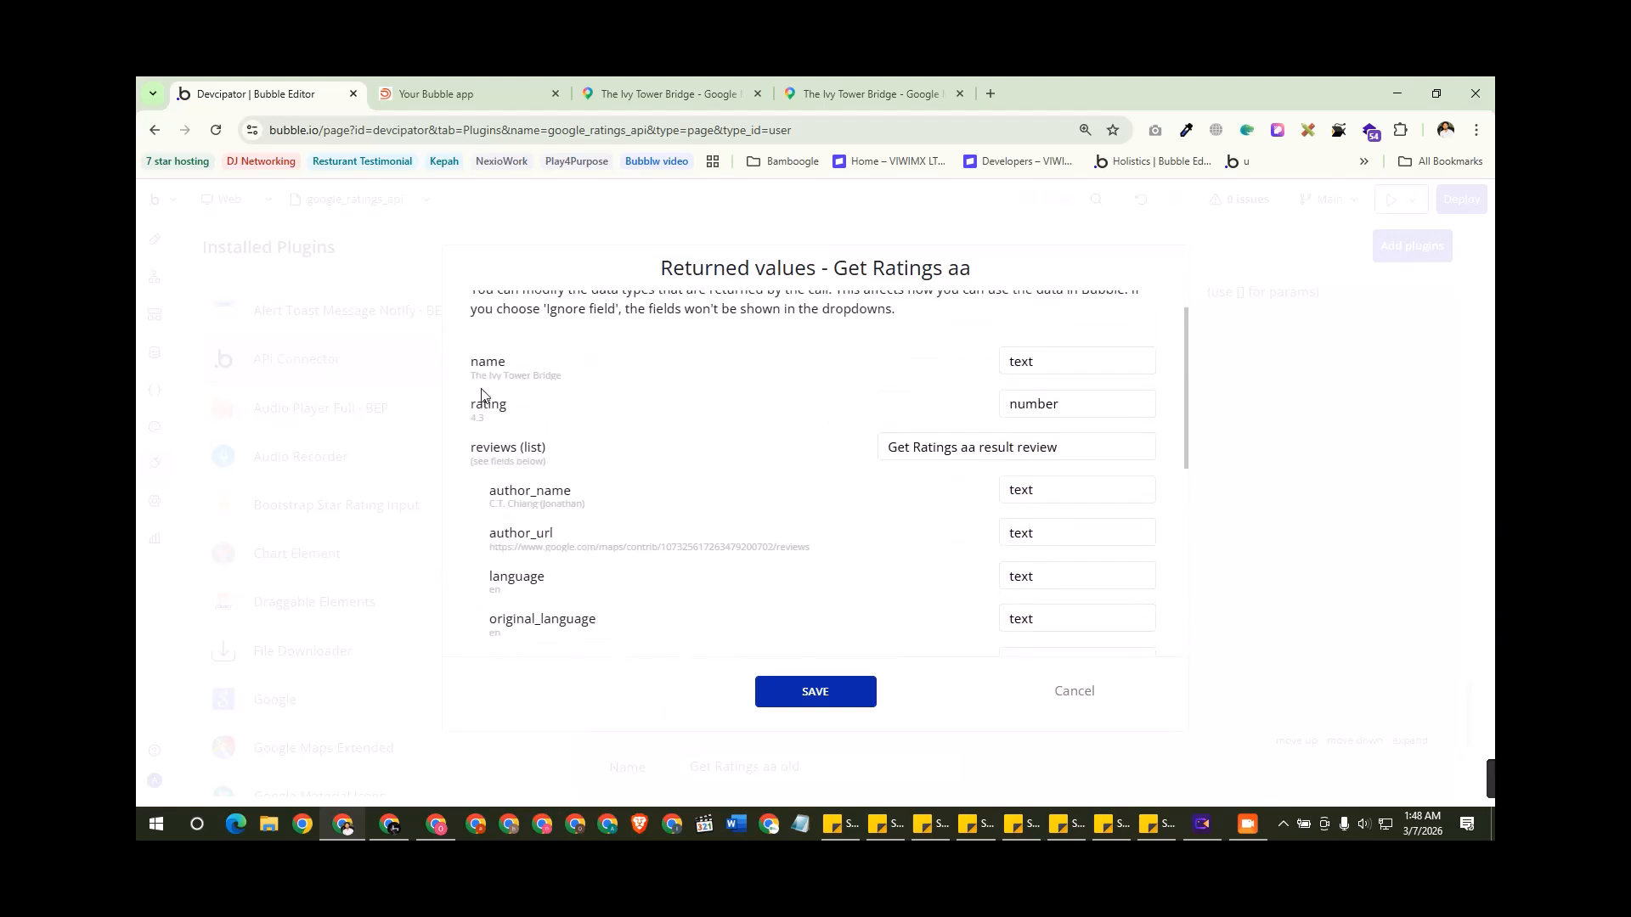
{"action": "triple_click", "coordinate": [548, 375]}
{"action": "scroll", "coordinate": [482, 542], "scroll_direction": "down", "scroll_amount": 2}
{"action": "scroll", "coordinate": [483, 541], "scroll_direction": "down", "scroll_amount": 3}
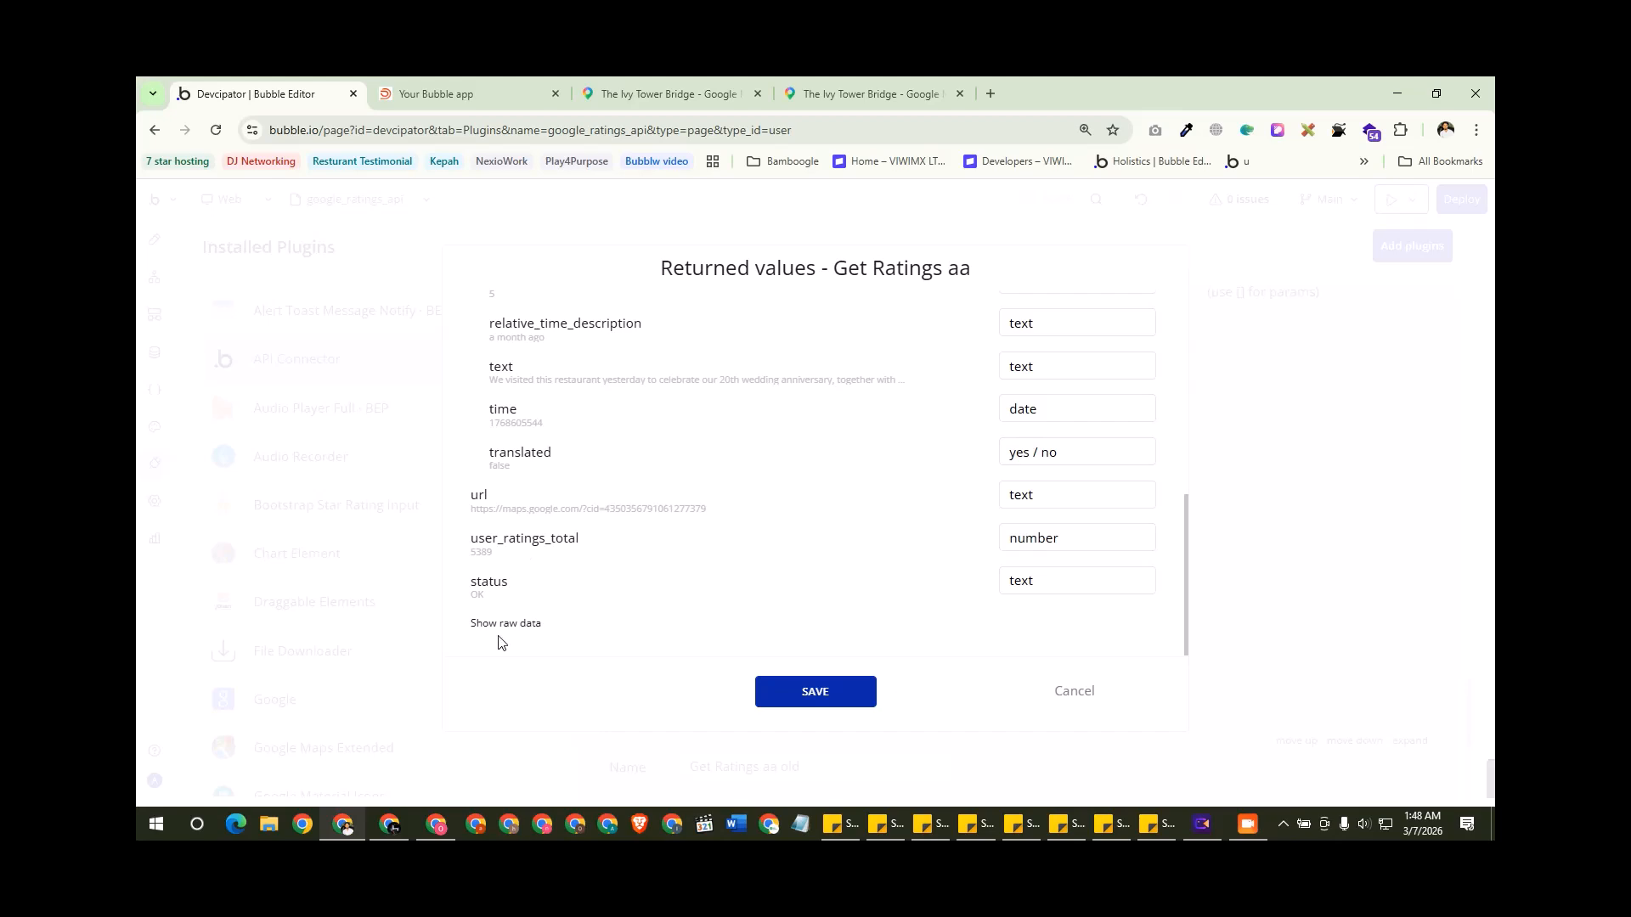
{"action": "left_click", "coordinate": [507, 623]}
{"action": "scroll", "coordinate": [560, 526], "scroll_direction": "down", "scroll_amount": 4}
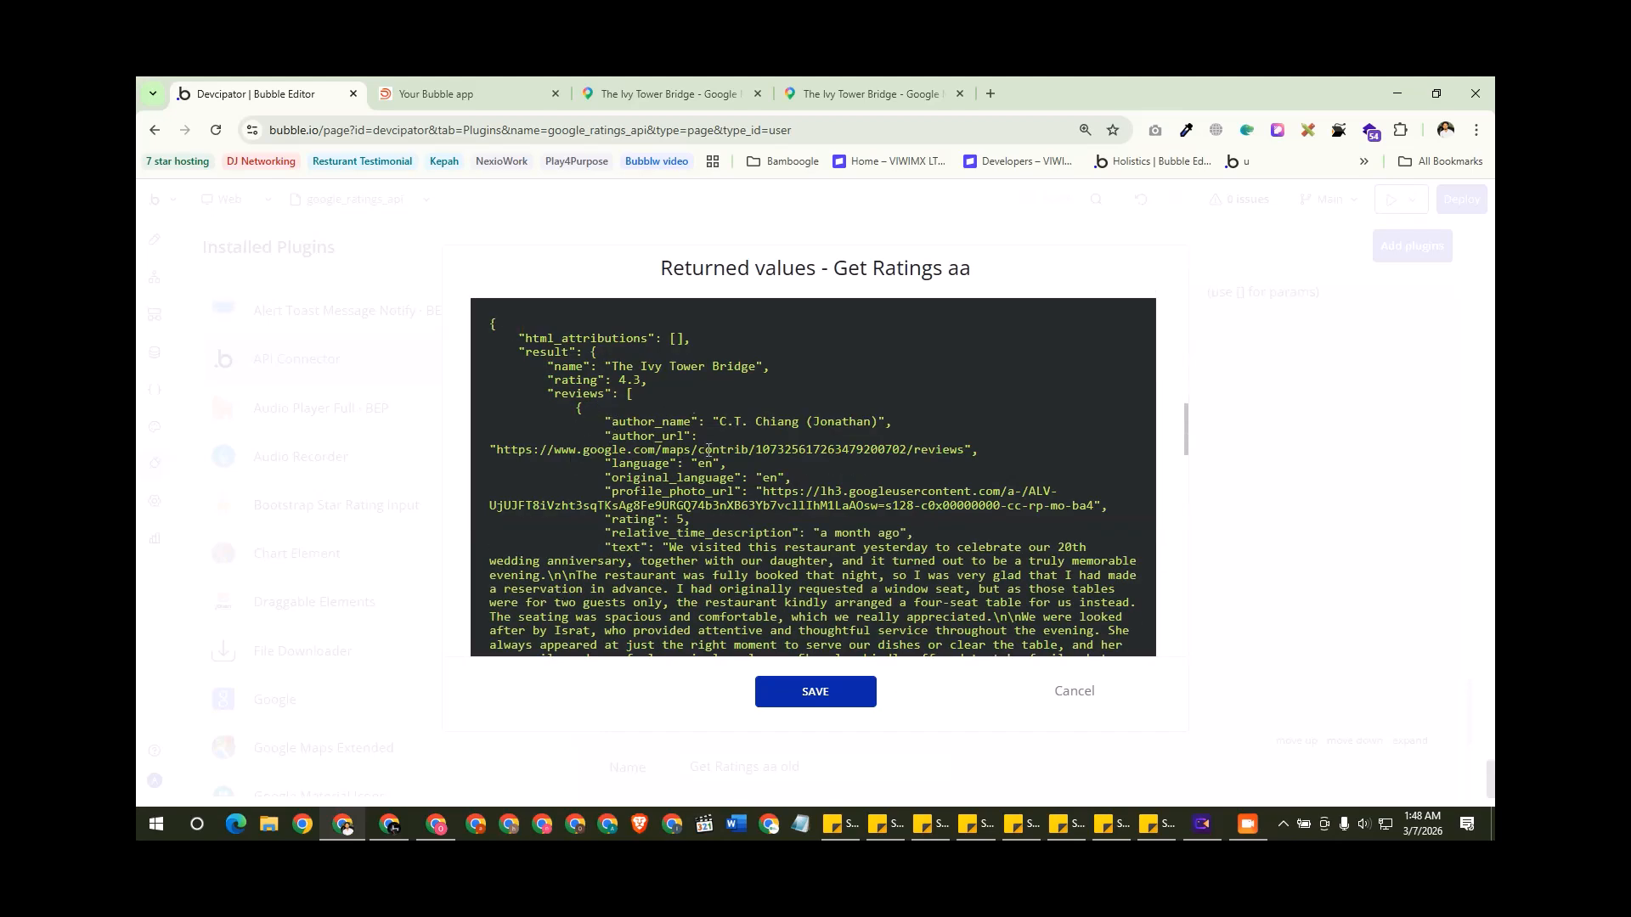
{"action": "scroll", "coordinate": [692, 492], "scroll_direction": "down", "scroll_amount": 15}
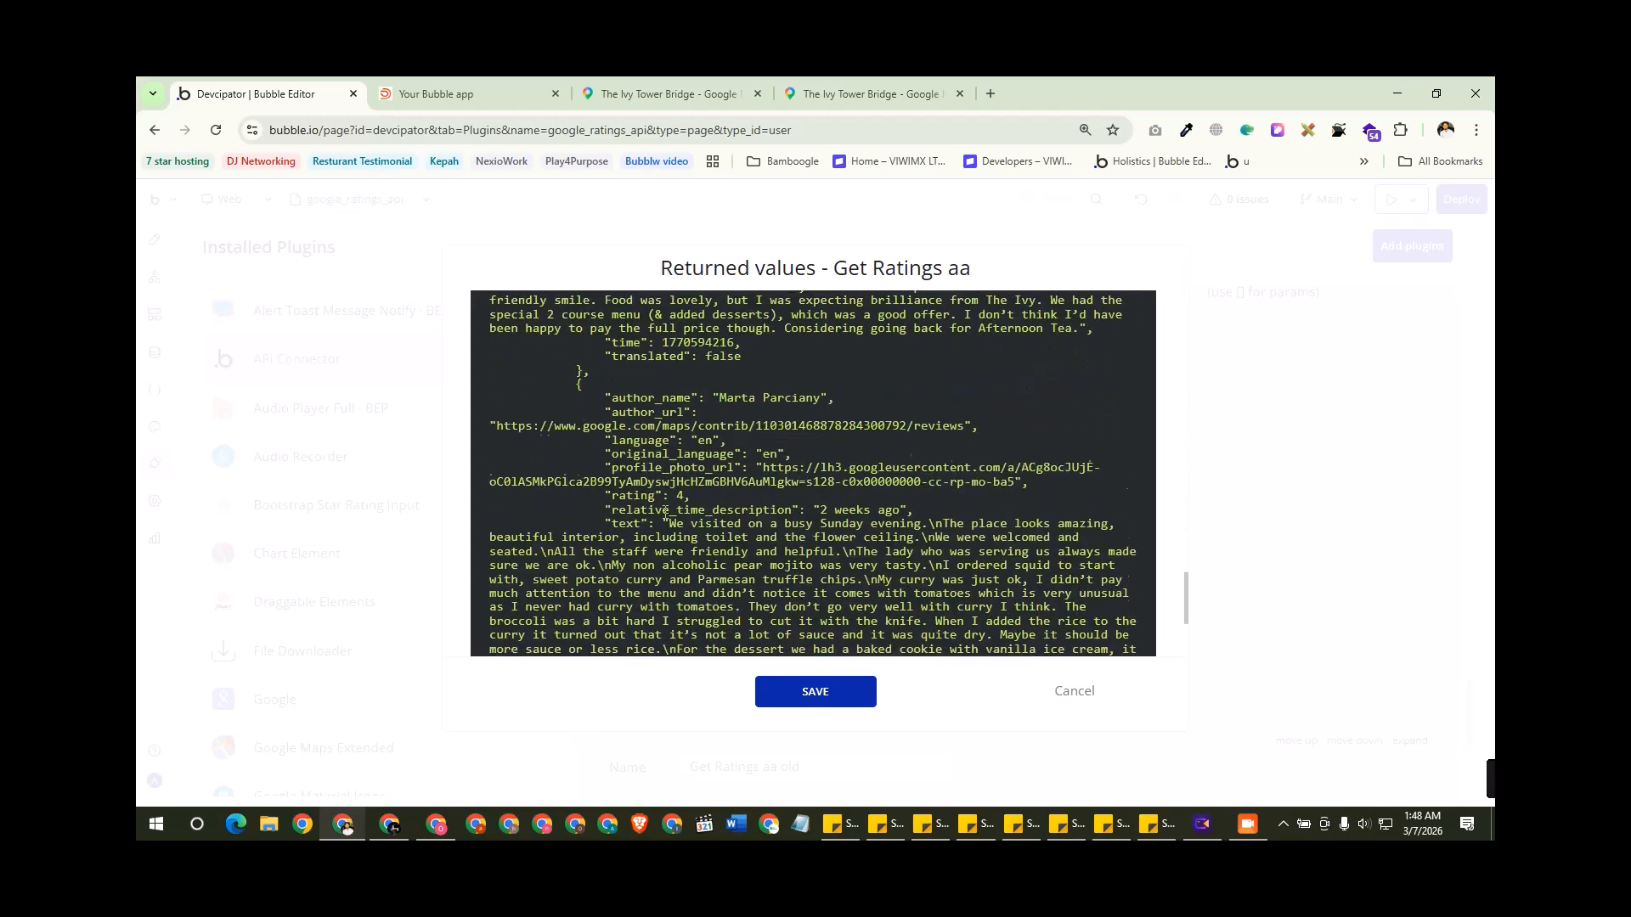
{"action": "left_click", "coordinate": [822, 692]}
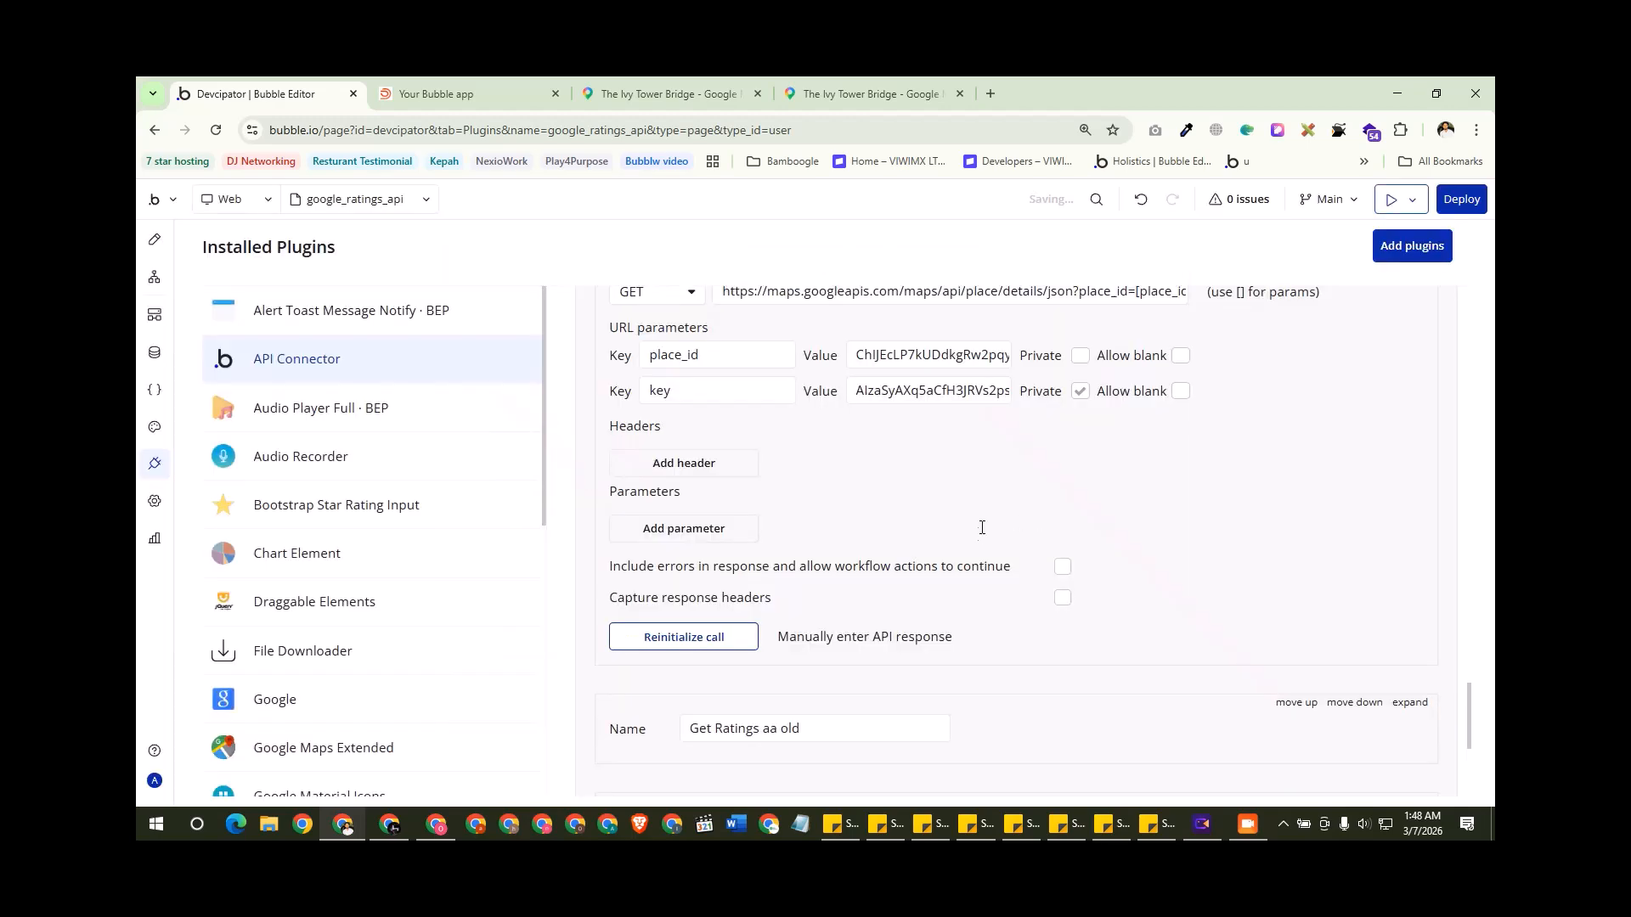
Step: Set the input parameter value of the Find Place ID call to "The Ivy Tower Bridge", copied from the running app's company name field
{"action": "scroll", "coordinate": [879, 544], "scroll_direction": "up", "scroll_amount": 4}
{"action": "scroll", "coordinate": [858, 518], "scroll_direction": "down", "scroll_amount": 1}
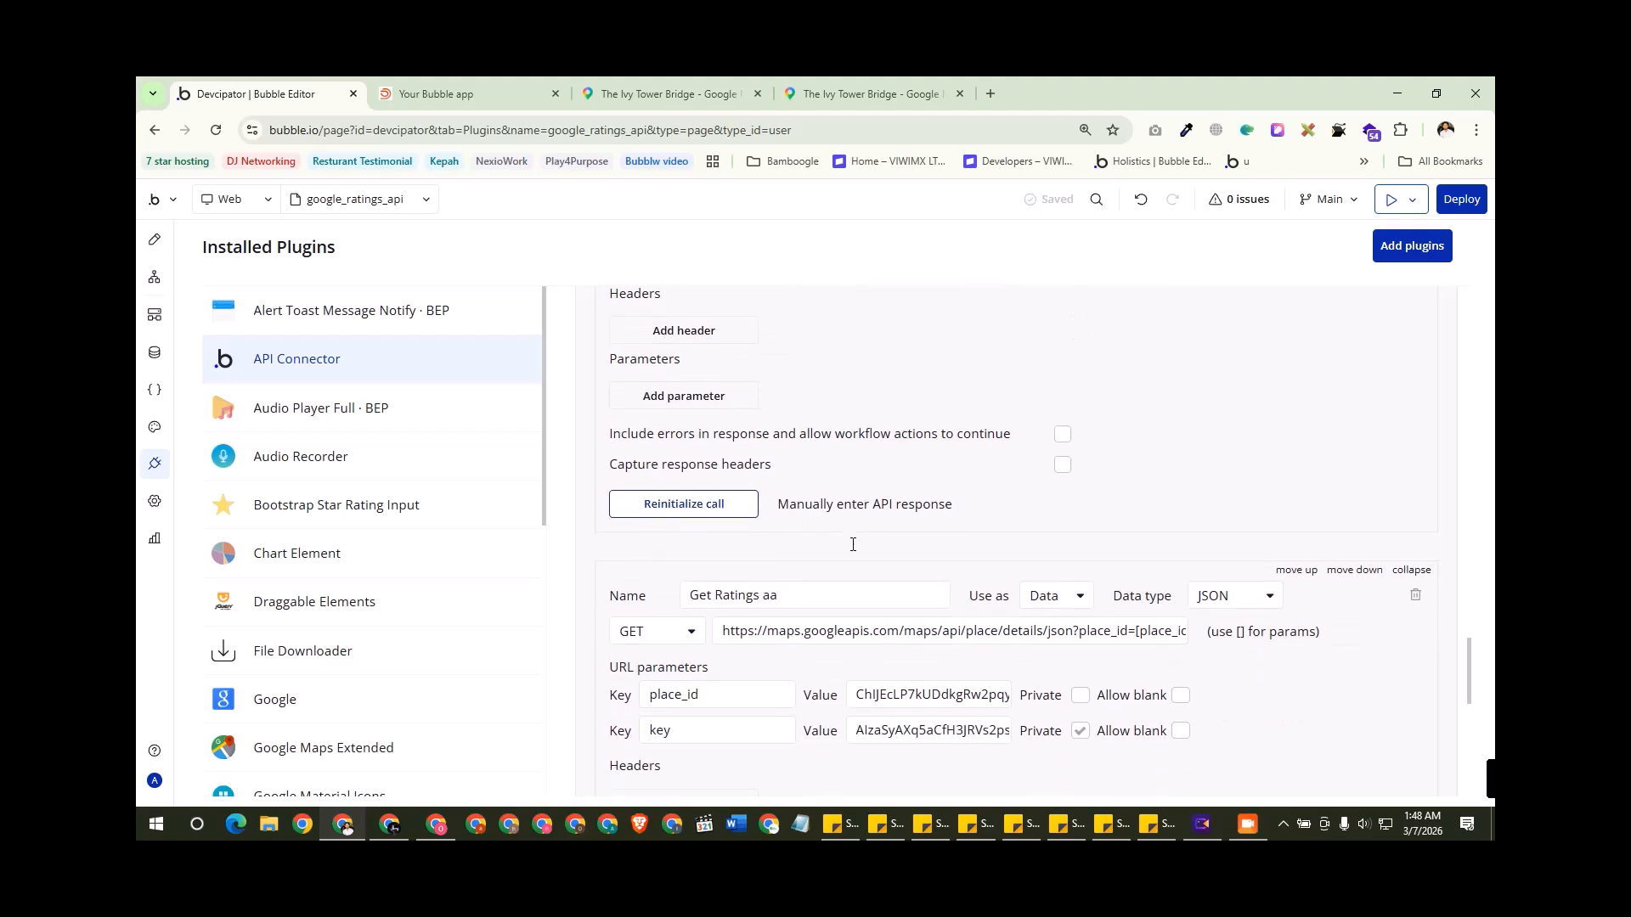
{"action": "scroll", "coordinate": [835, 490], "scroll_direction": "up", "scroll_amount": 2}
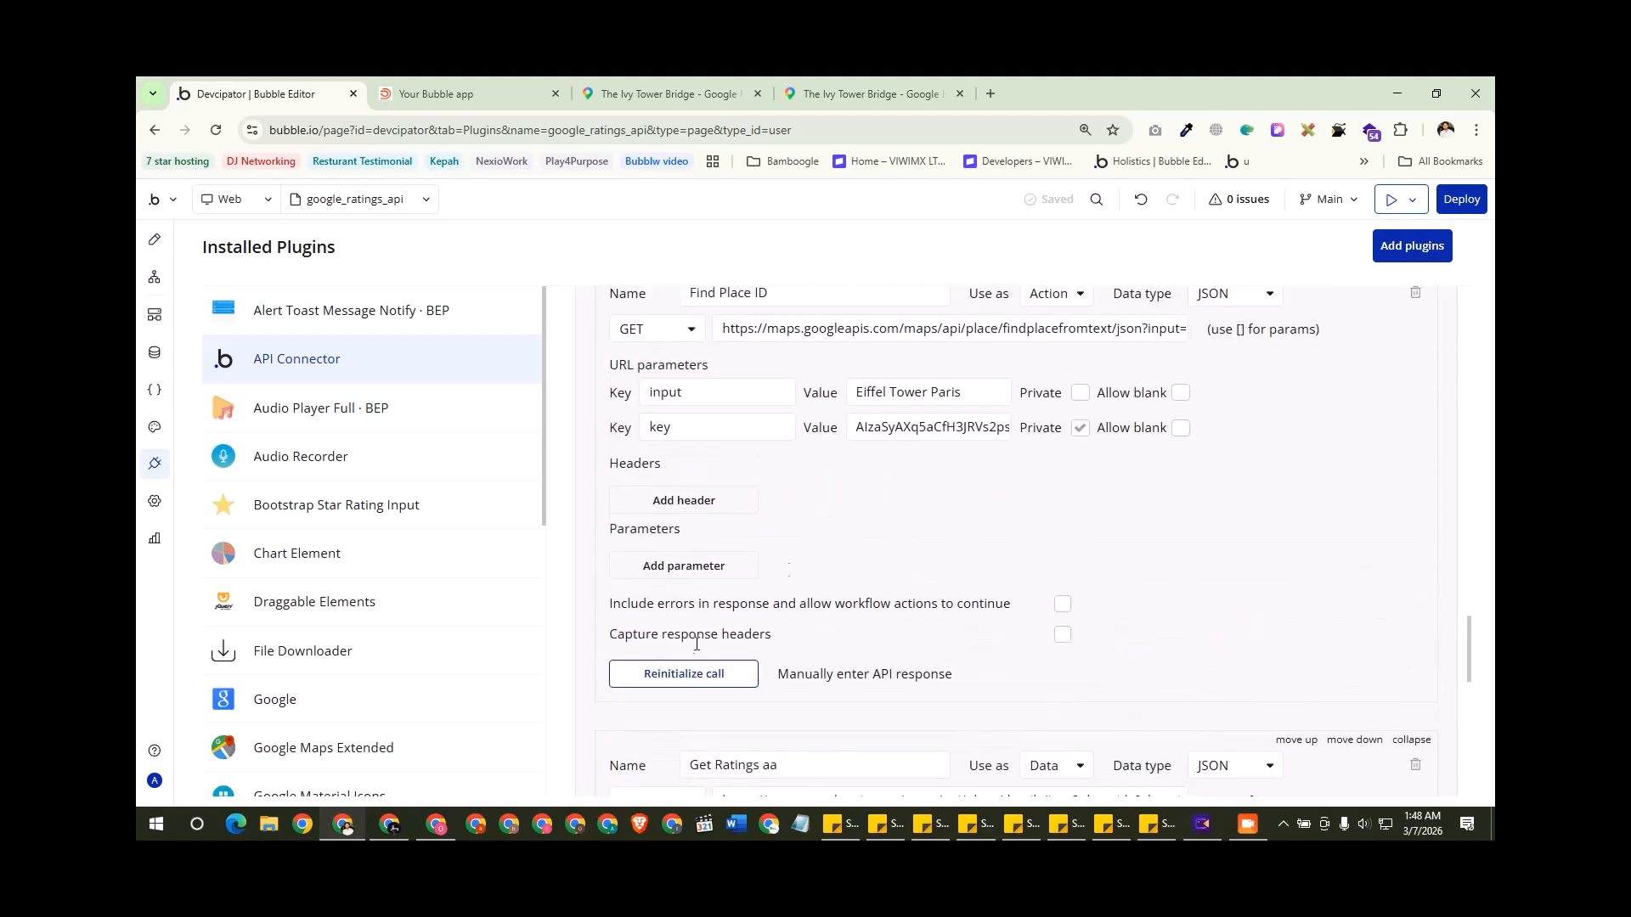
{"action": "left_click_drag", "start_coordinate": [992, 387], "coordinate": [806, 389]}
{"action": "left_click", "coordinate": [475, 88]}
{"action": "left_click_drag", "start_coordinate": [218, 351], "coordinate": [637, 349]}
{"action": "left_click", "coordinate": [215, 350]}
{"action": "left_click_drag", "start_coordinate": [304, 352], "coordinate": [151, 352]}
{"action": "key", "text": "ctrl+c"}
{"action": "left_click", "coordinate": [304, 86]}
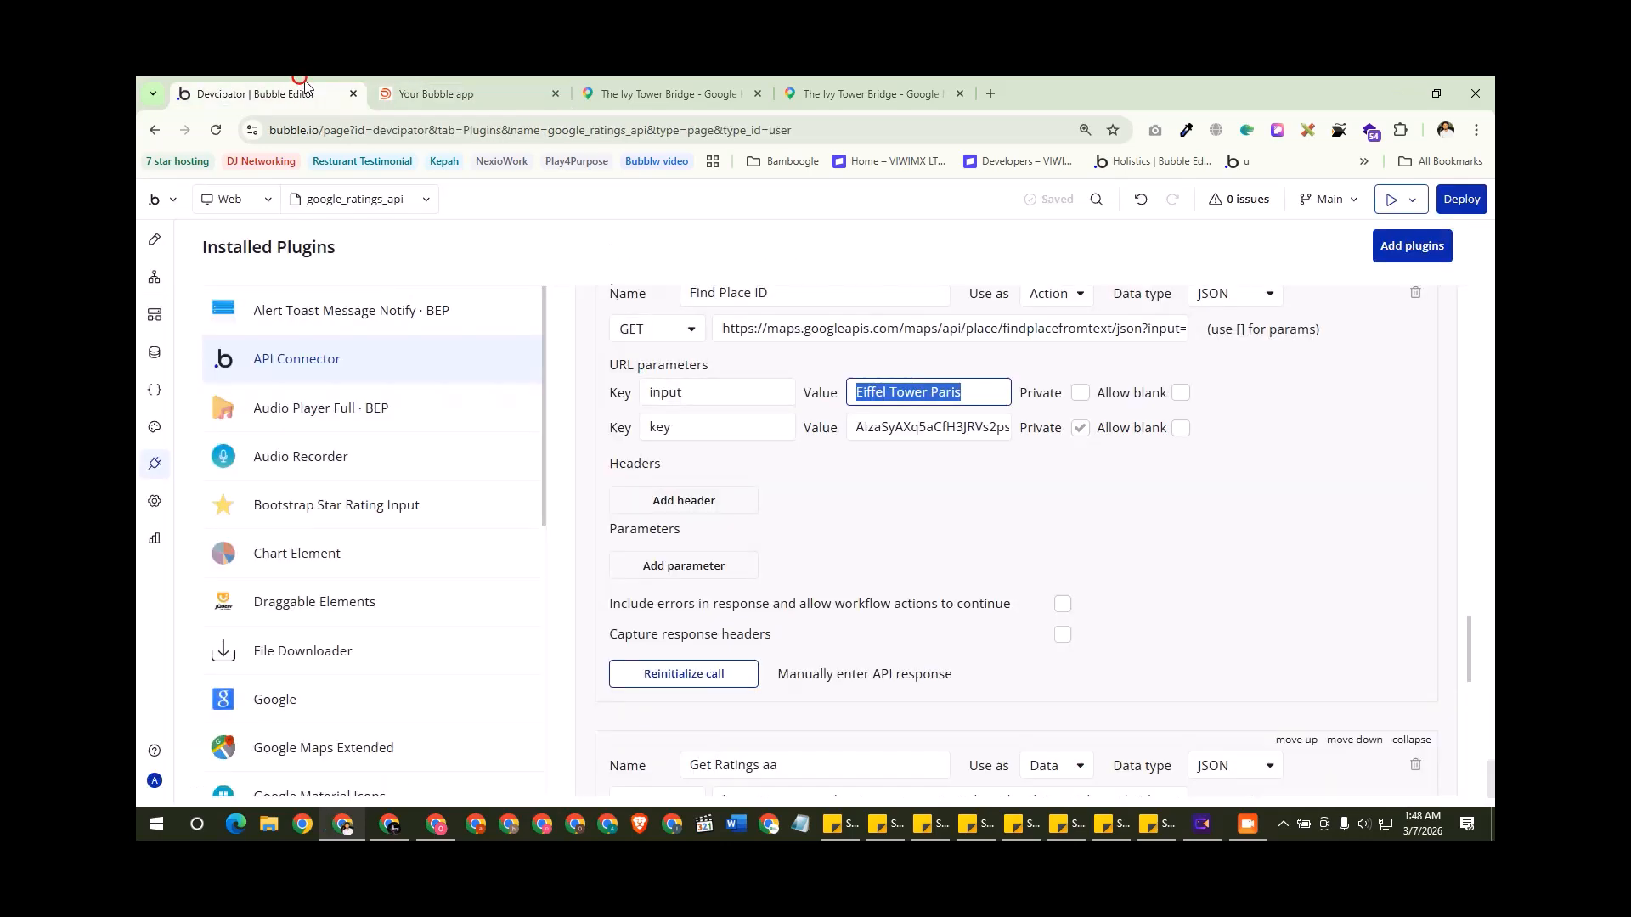
{"action": "left_click_drag", "start_coordinate": [985, 399], "coordinate": [857, 393]}
{"action": "key", "text": "ctrl+v"}
Step: Reinitialize the Find Place ID call, show the raw data with the place_id, and save the returned values
{"action": "left_click", "coordinate": [699, 681]}
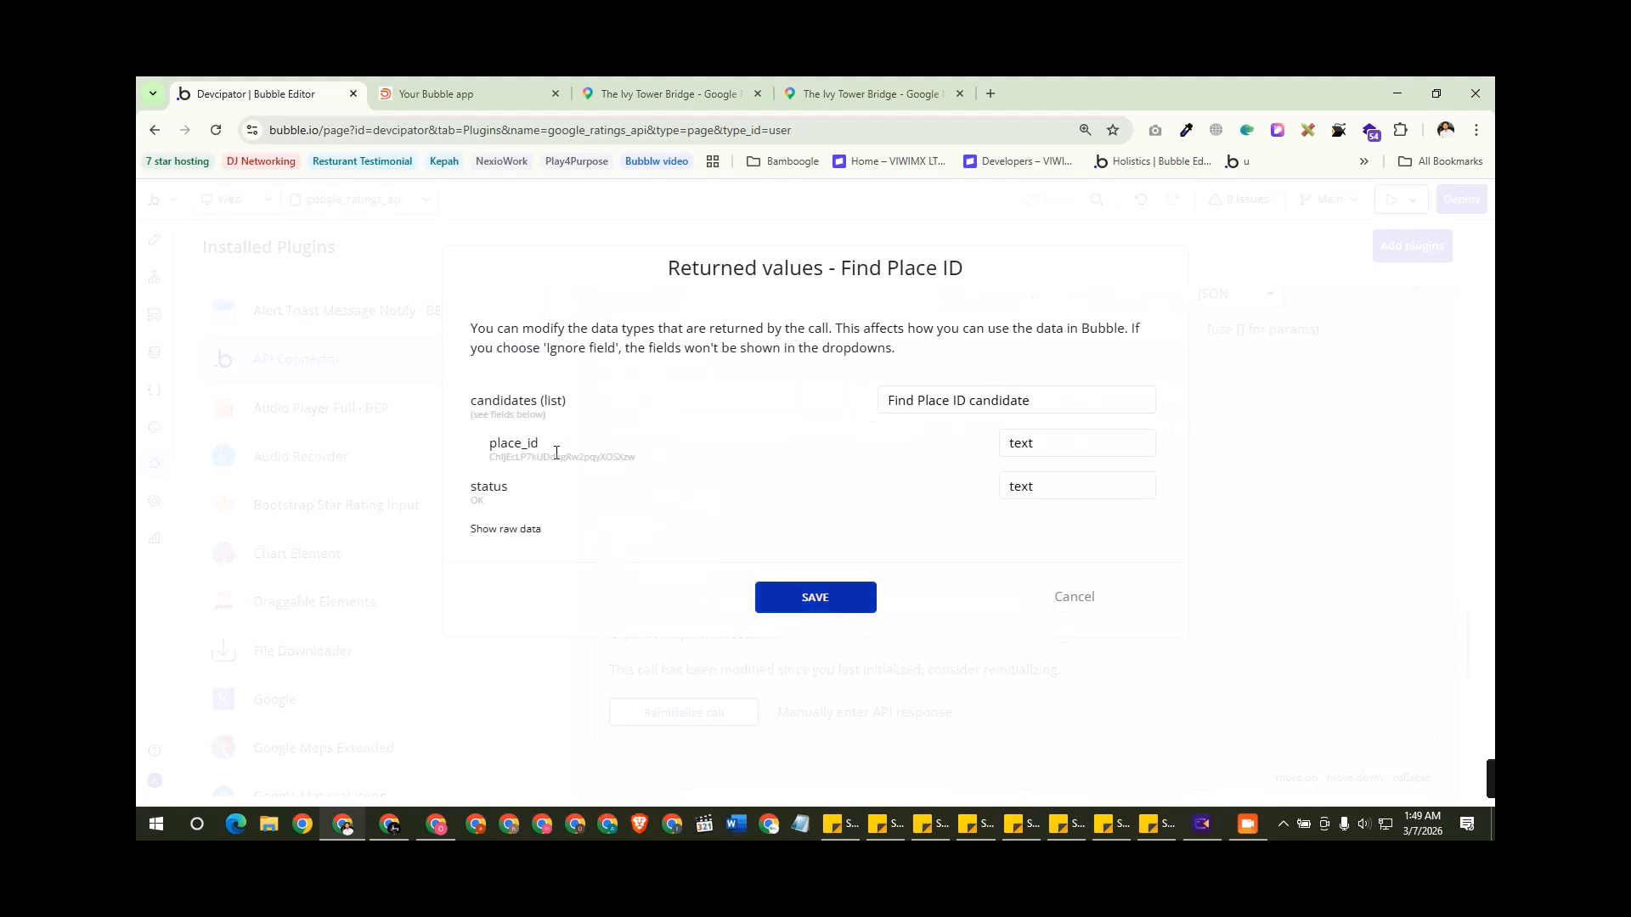
{"action": "left_click", "coordinate": [505, 528]}
{"action": "left_click", "coordinate": [523, 529]}
{"action": "left_click", "coordinate": [534, 530]}
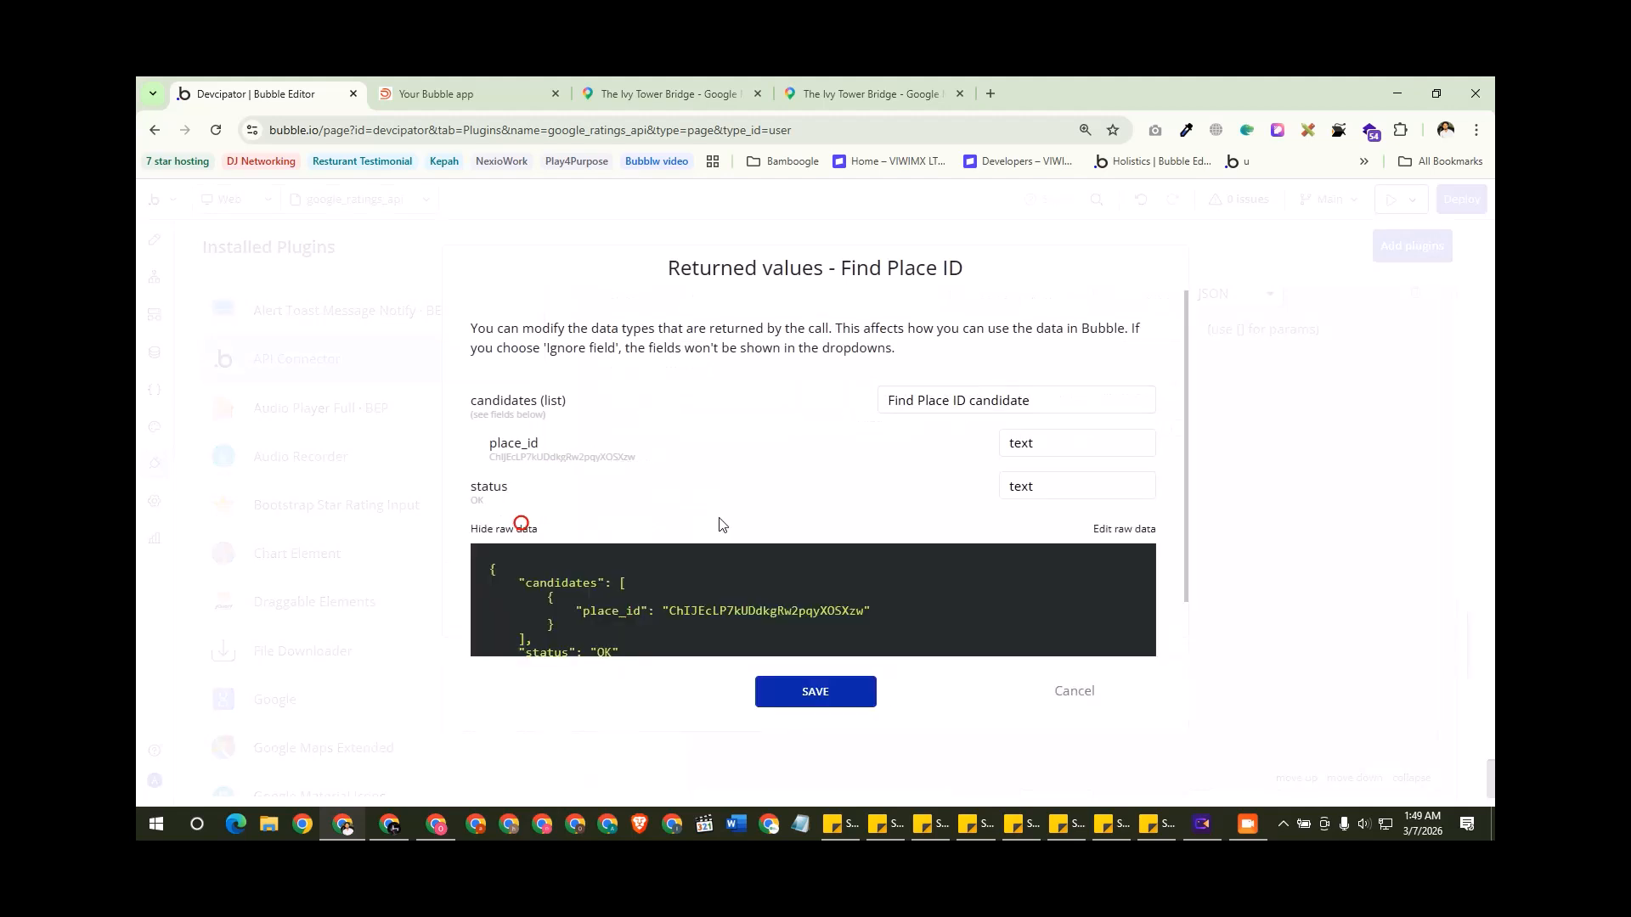
{"action": "scroll", "coordinate": [552, 503], "scroll_direction": "down", "scroll_amount": 1}
{"action": "left_click", "coordinate": [851, 705]}
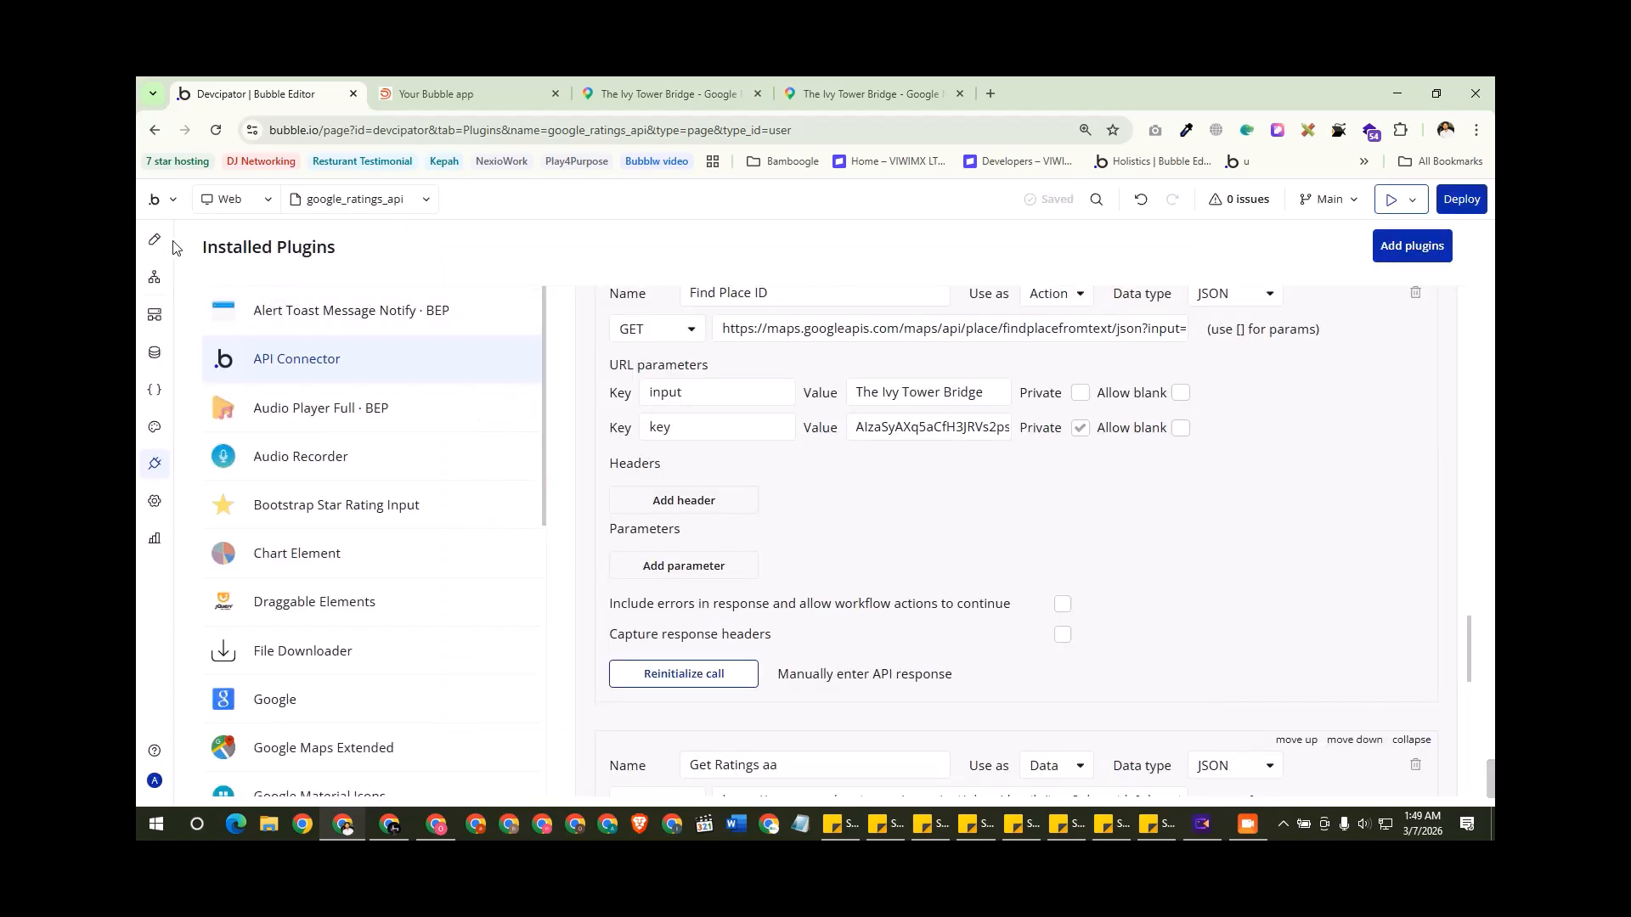
Step: Return to the google_ratings_api page design and open the properties of the Select. button
{"action": "left_click", "coordinate": [154, 239]}
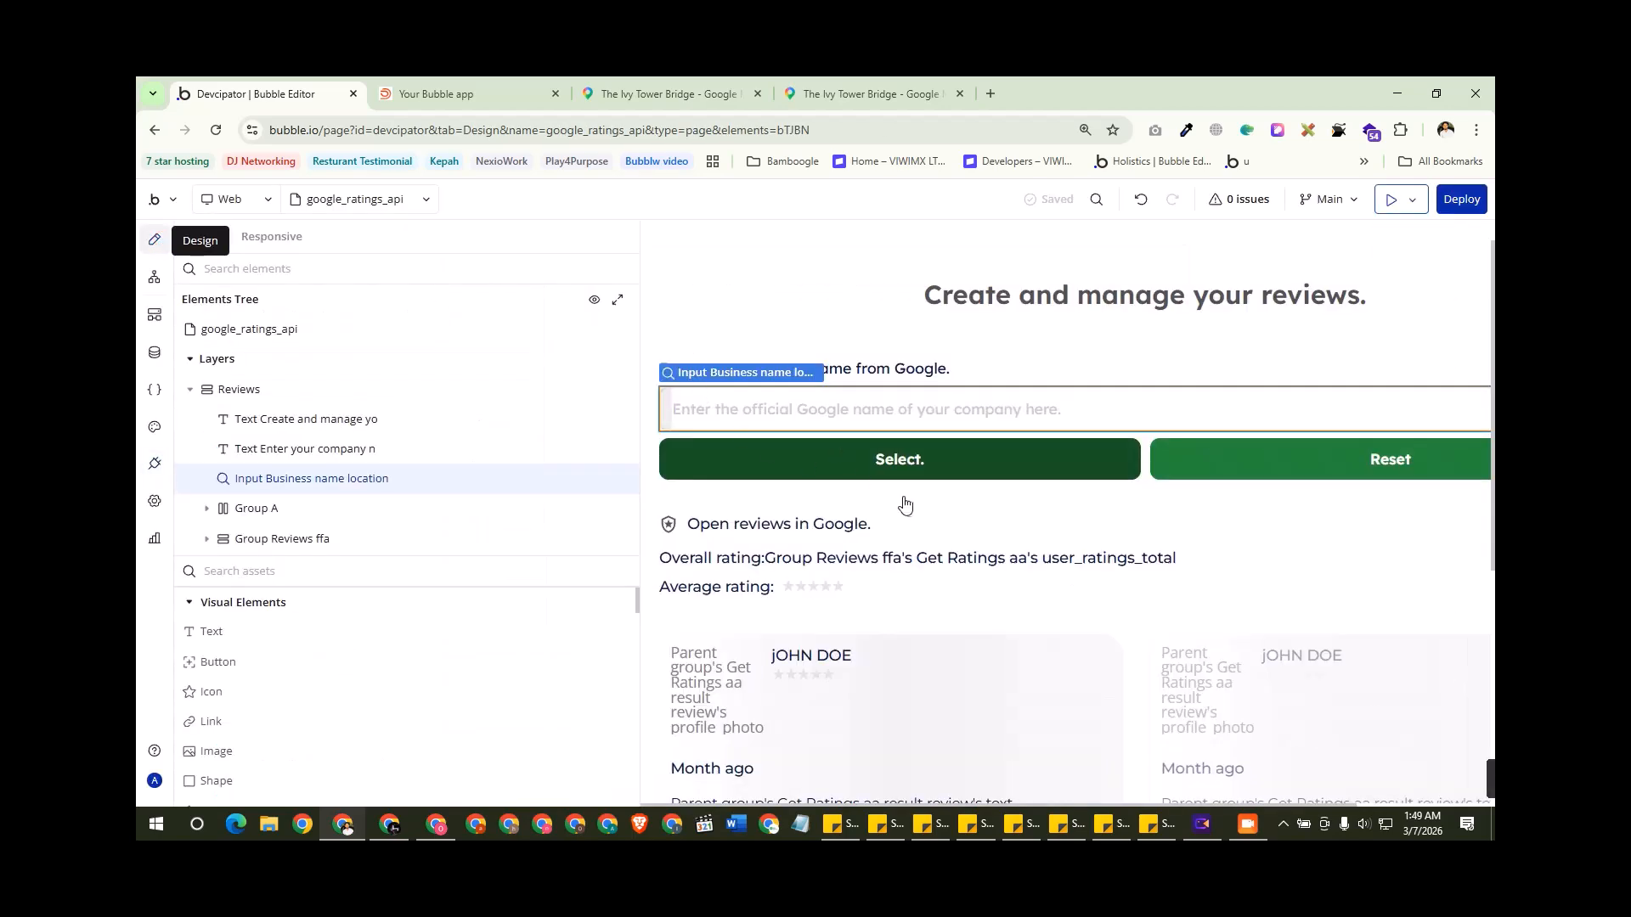
{"action": "left_click", "coordinate": [1383, 290]}
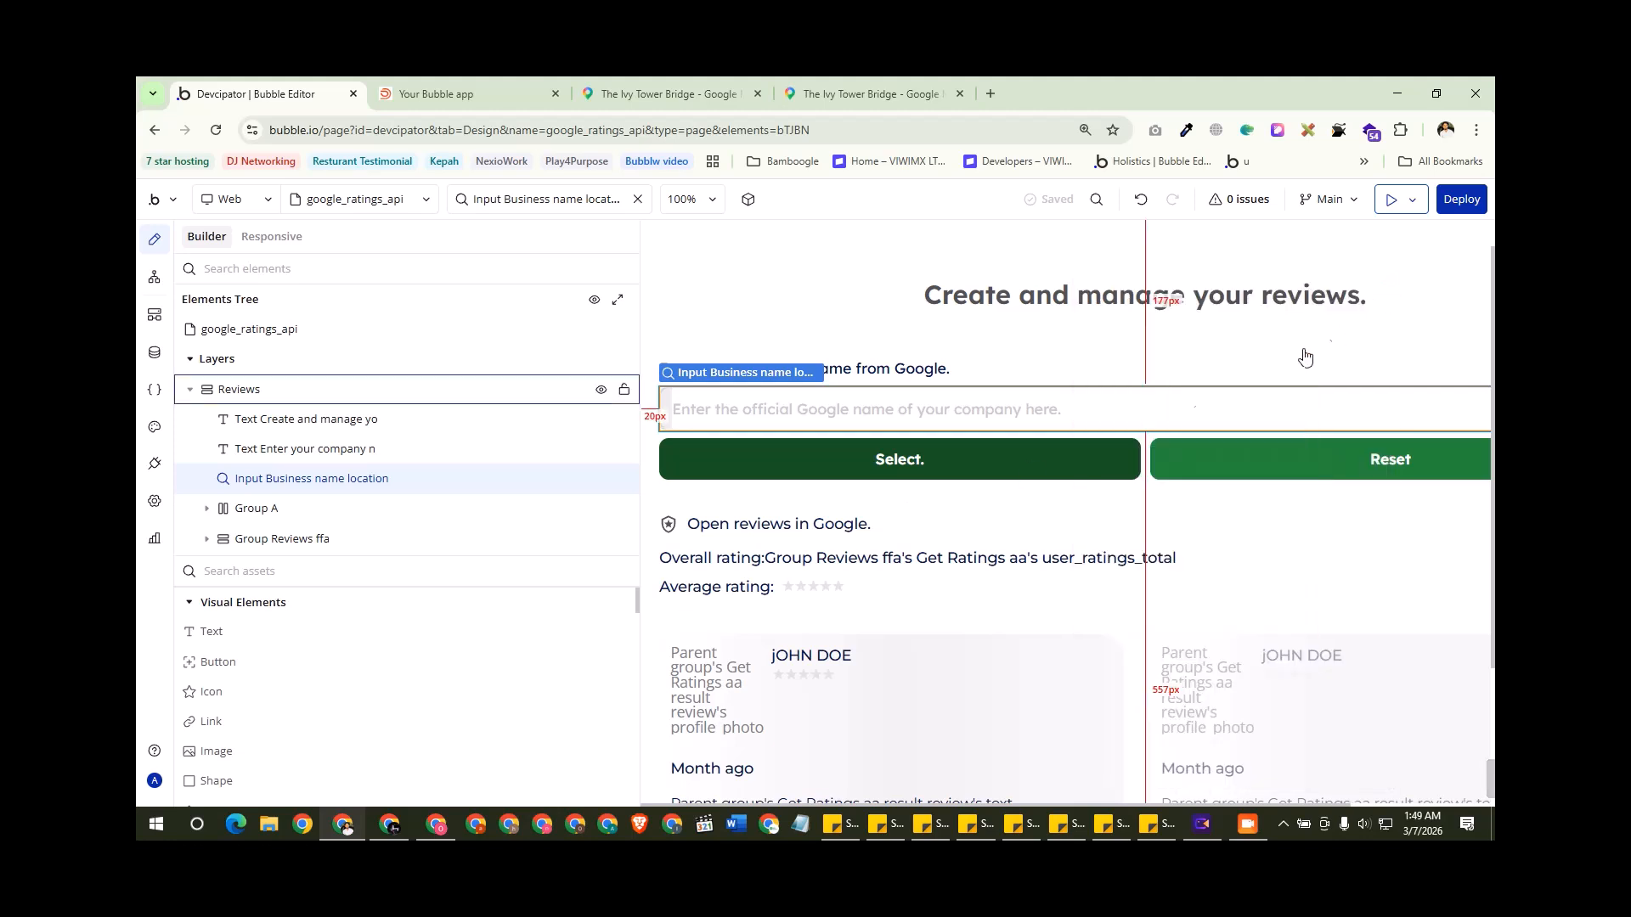
{"action": "double_click", "coordinate": [900, 463]}
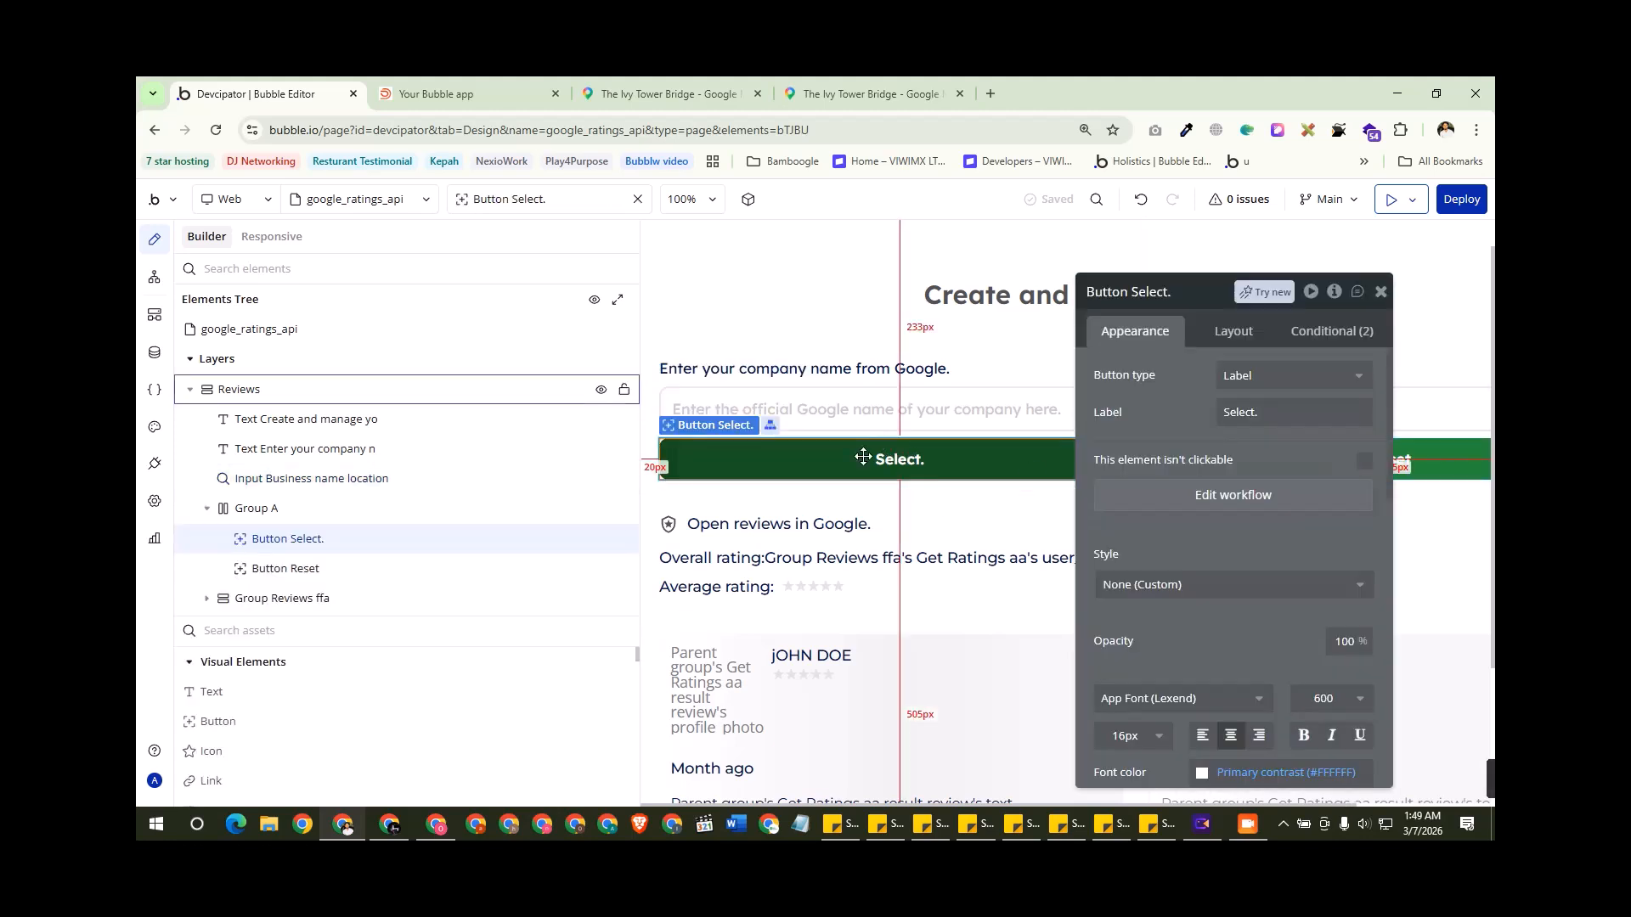
Step: Open the workflow of the Select. button and examine the input of its Places API - Find Place ID action
{"action": "left_click_drag", "start_coordinate": [1210, 427], "coordinate": [604, 417]}
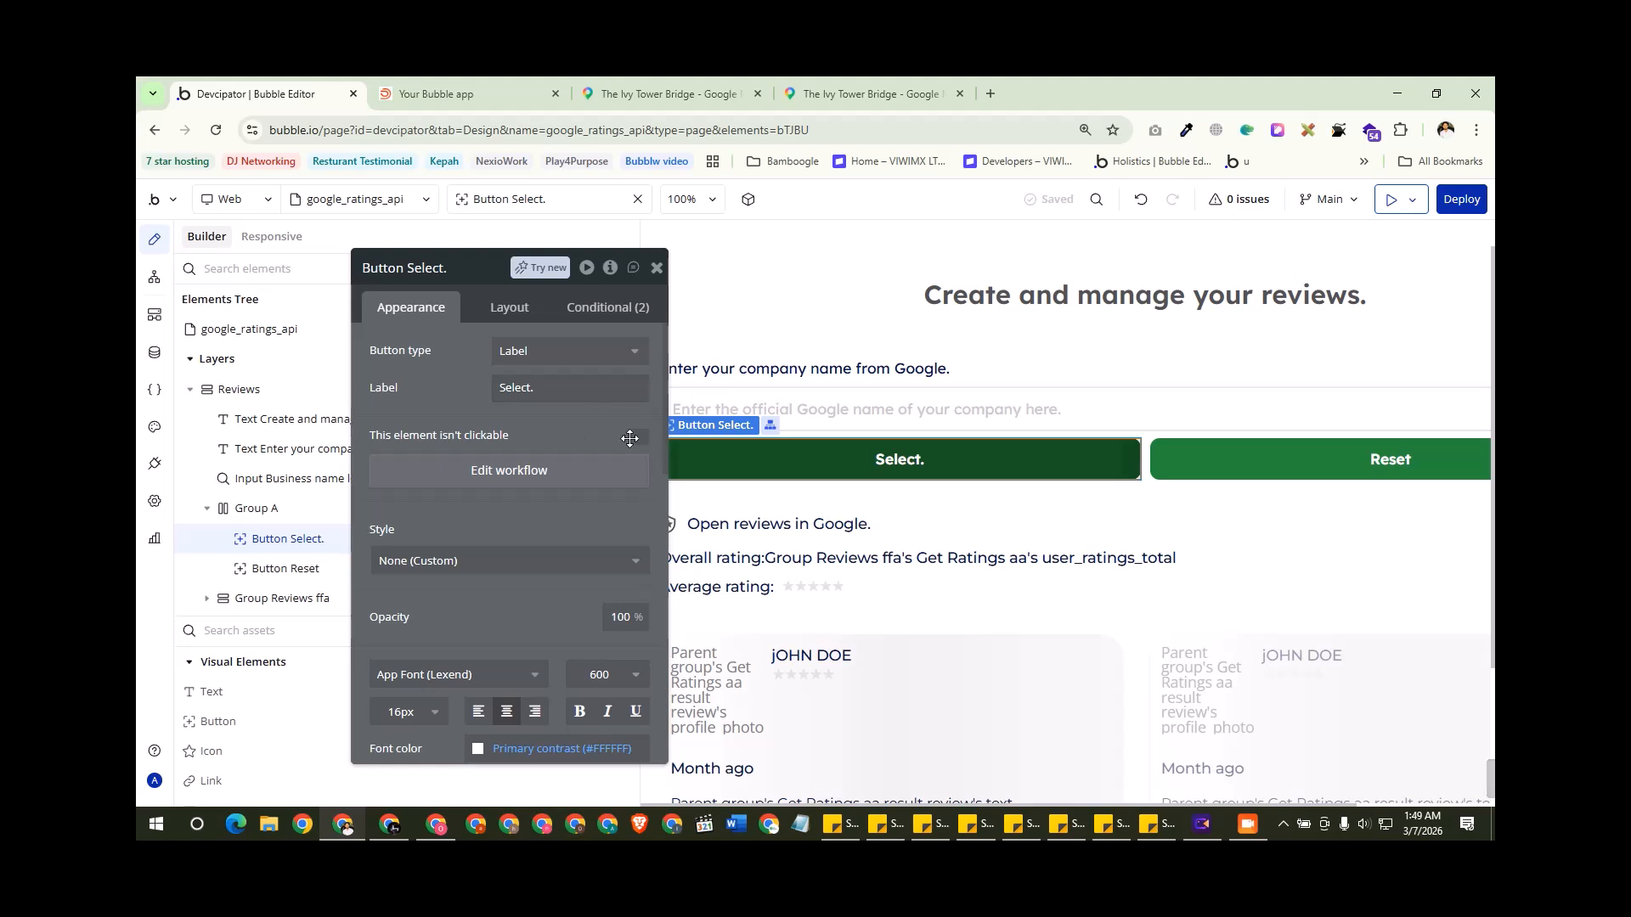
{"action": "left_click_drag", "start_coordinate": [498, 449], "coordinate": [399, 443]}
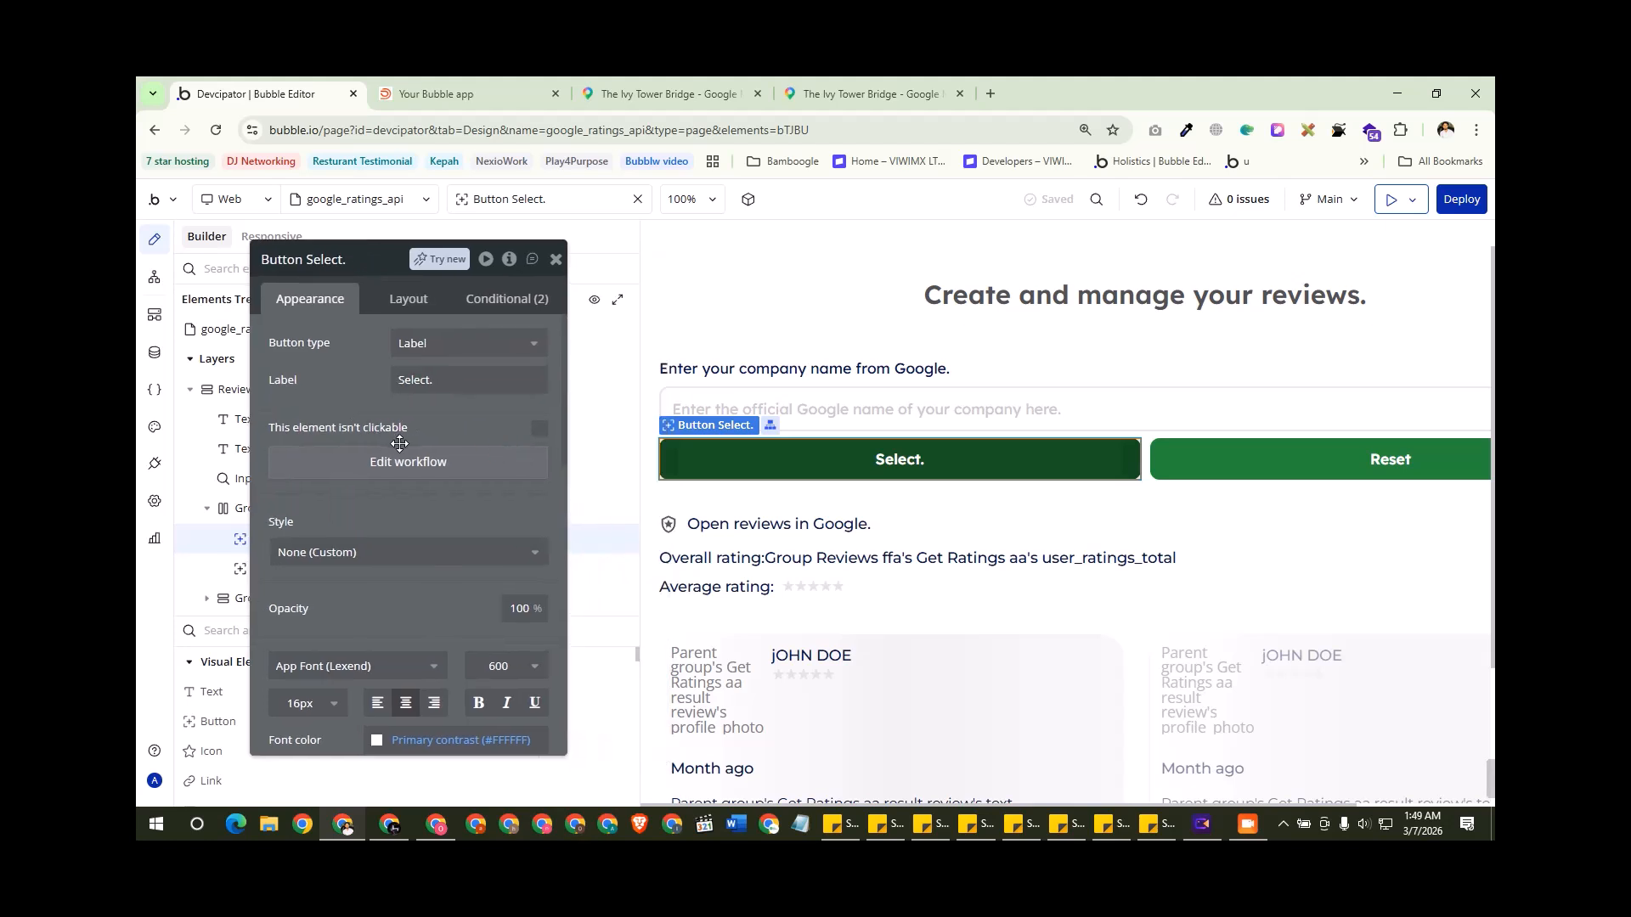
{"action": "left_click", "coordinate": [458, 465]}
{"action": "left_click", "coordinate": [974, 406]}
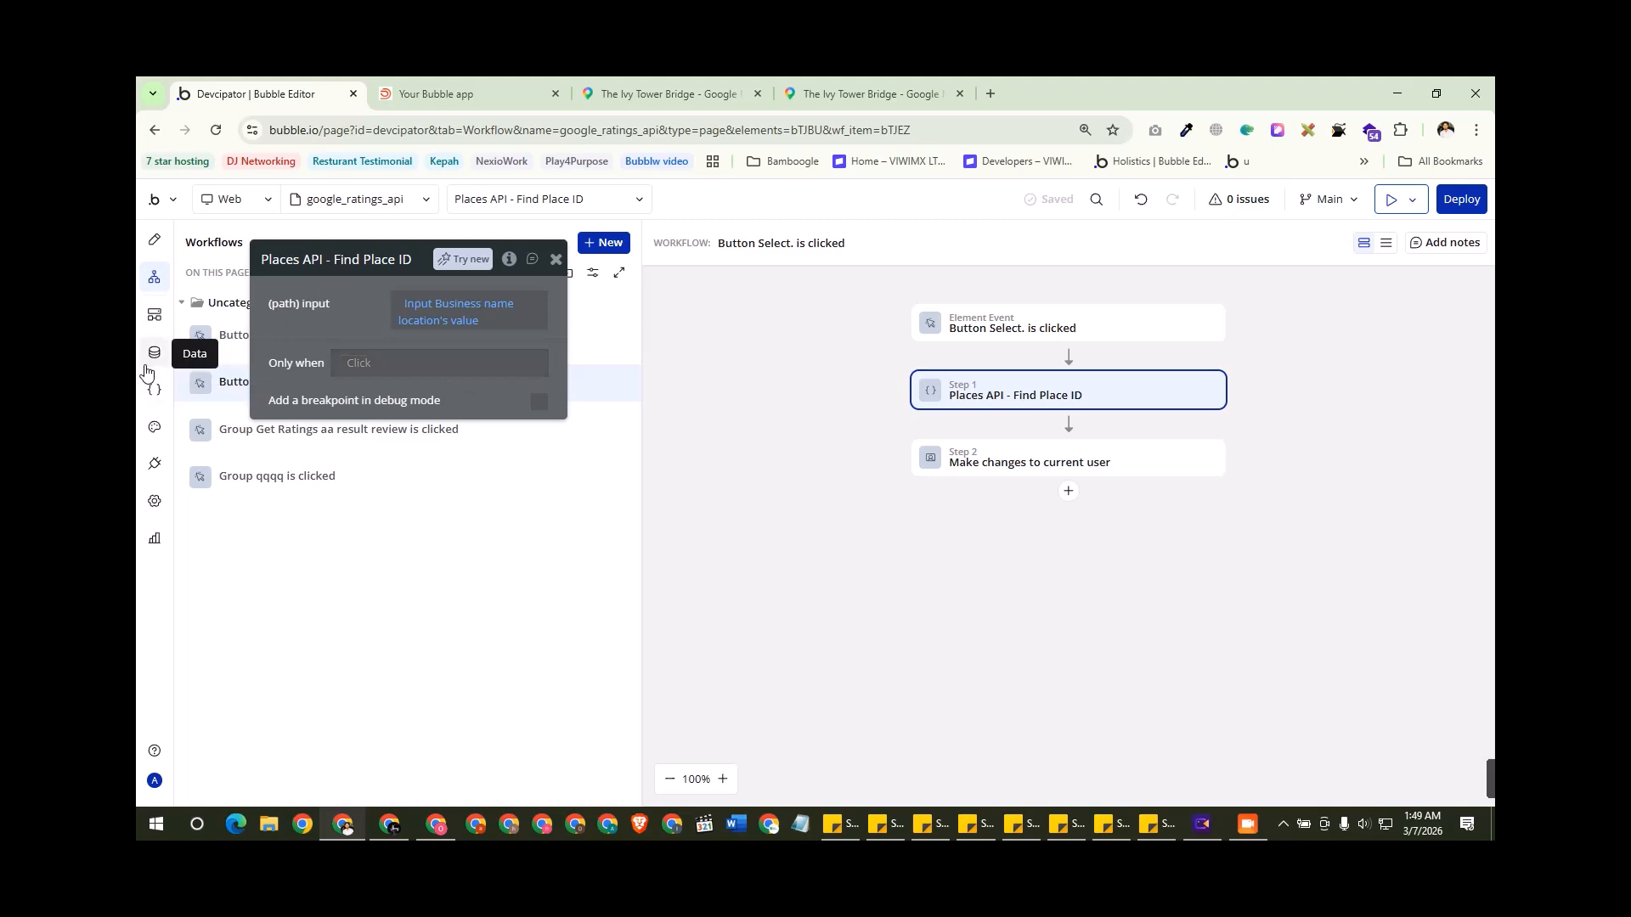
Step: Check the input parameter of the Find Place ID call in the API Connector settings
{"action": "left_click", "coordinate": [156, 470]}
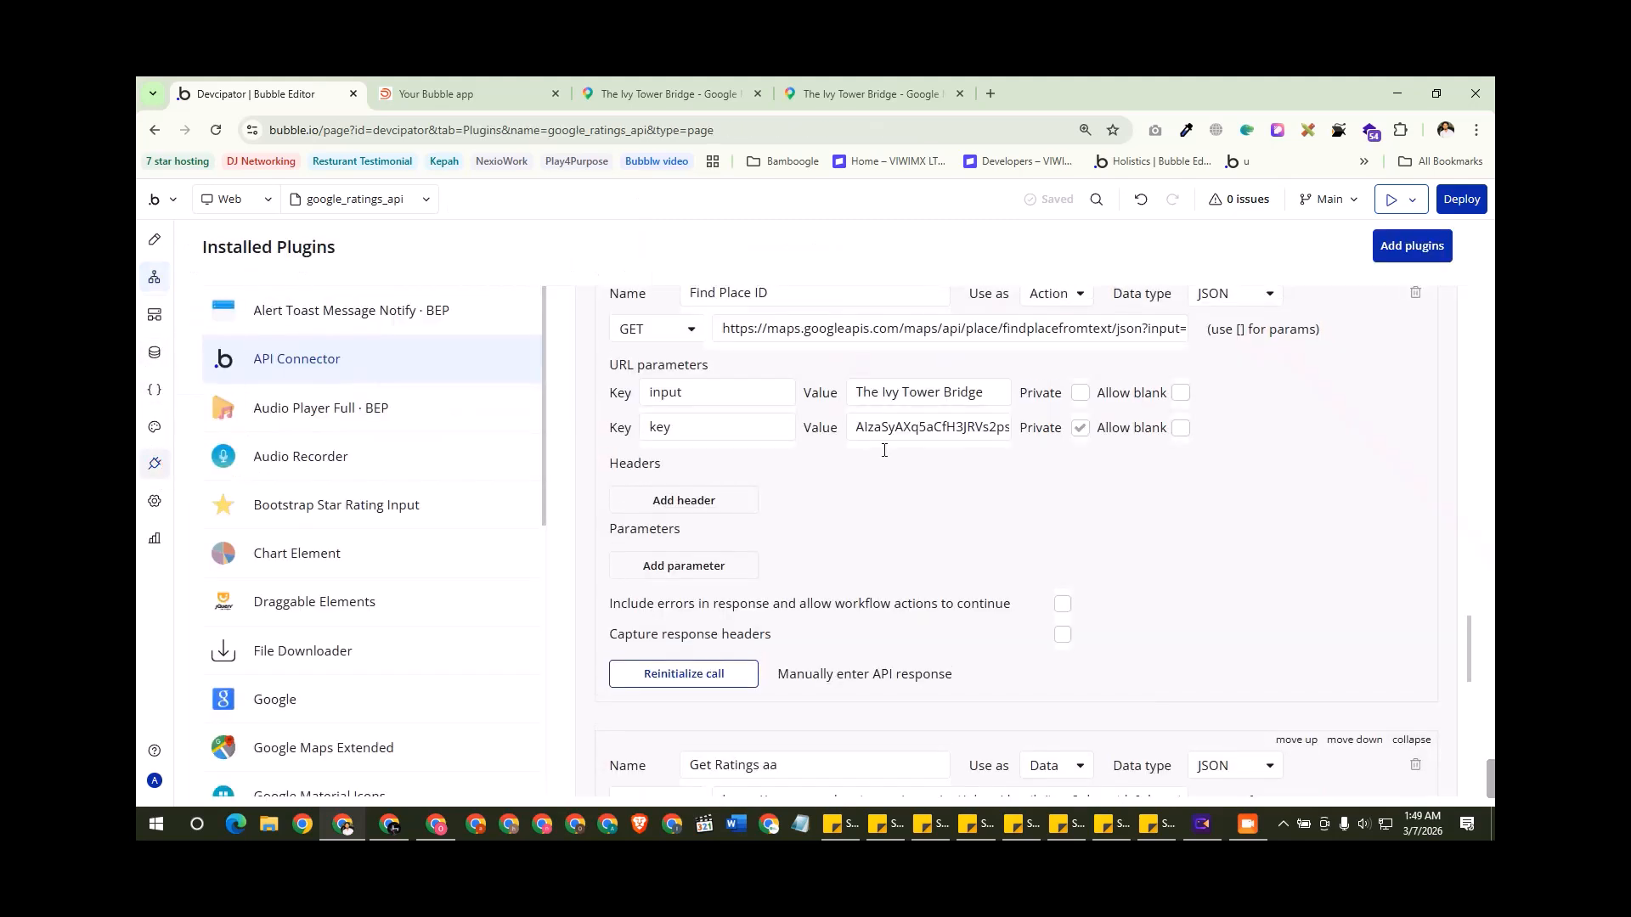
{"action": "scroll", "coordinate": [966, 450], "scroll_direction": "up", "scroll_amount": 1}
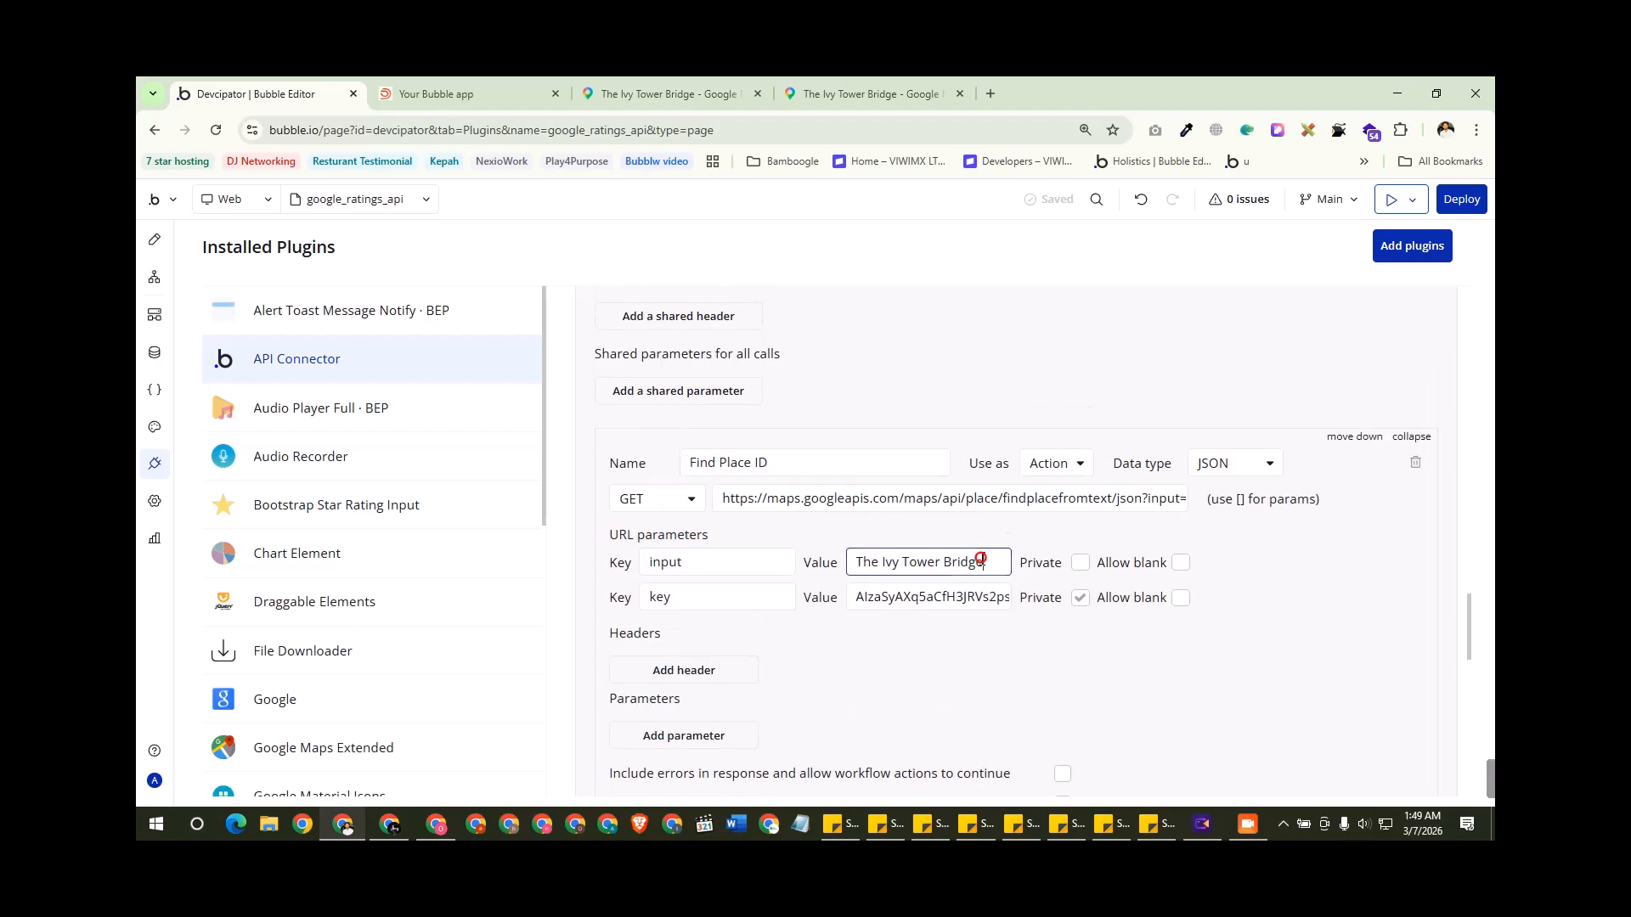
{"action": "left_click_drag", "start_coordinate": [981, 562], "coordinate": [790, 581]}
Step: Return to the page design and examine the properties of the company name search input
{"action": "left_click", "coordinate": [154, 239]}
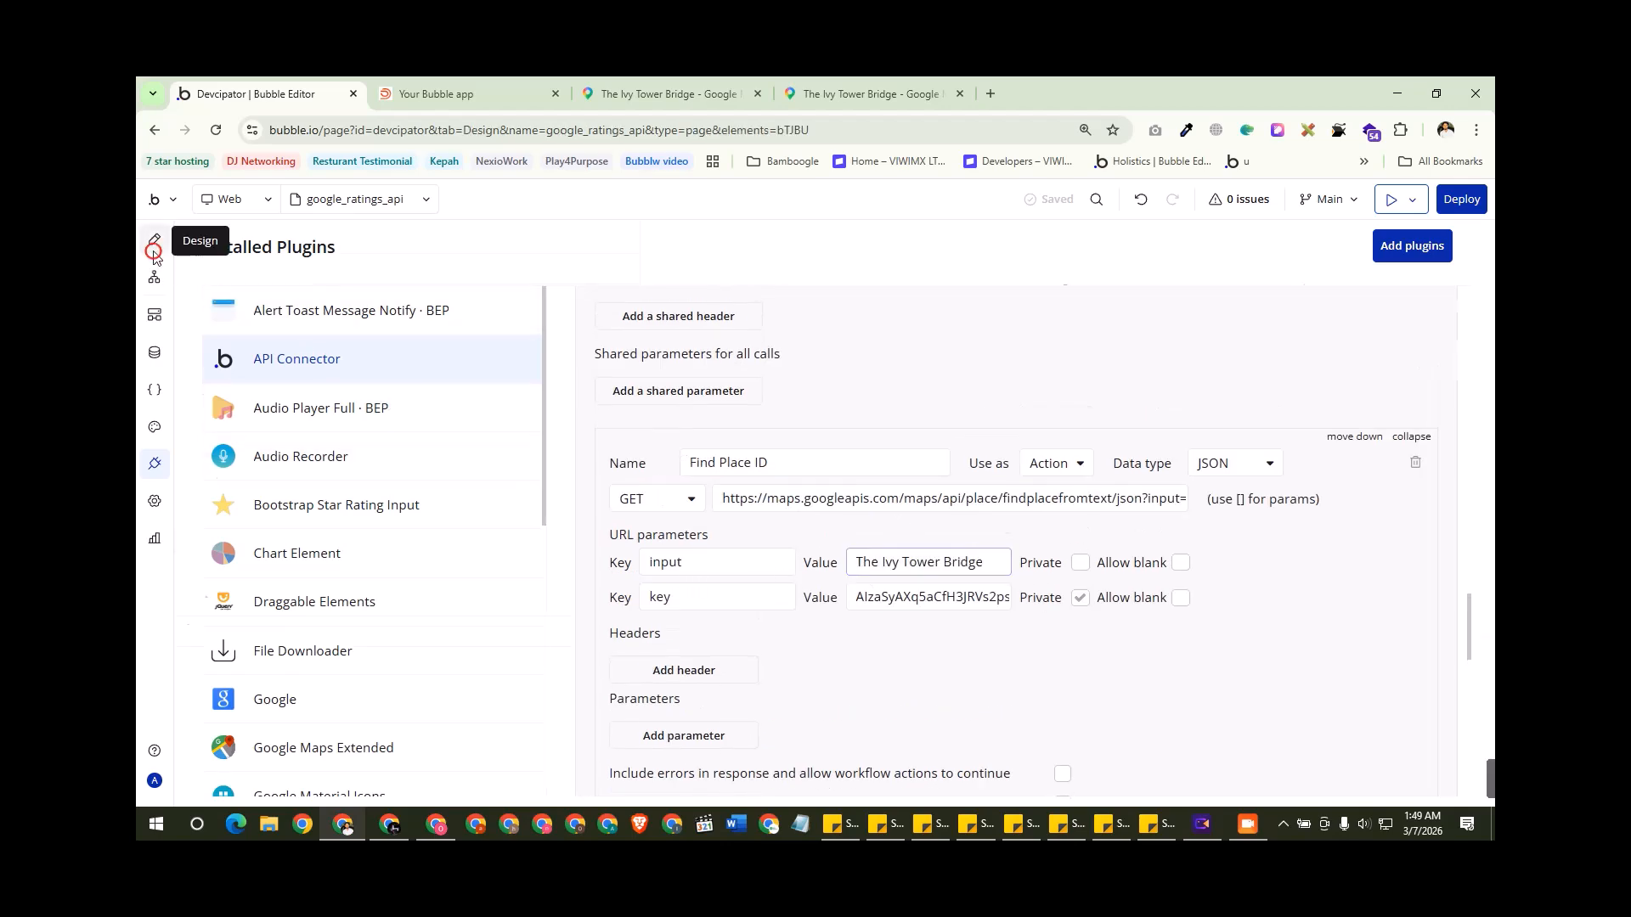
{"action": "left_click", "coordinate": [839, 409]}
{"action": "left_click", "coordinate": [814, 463]}
{"action": "left_click", "coordinate": [752, 408]}
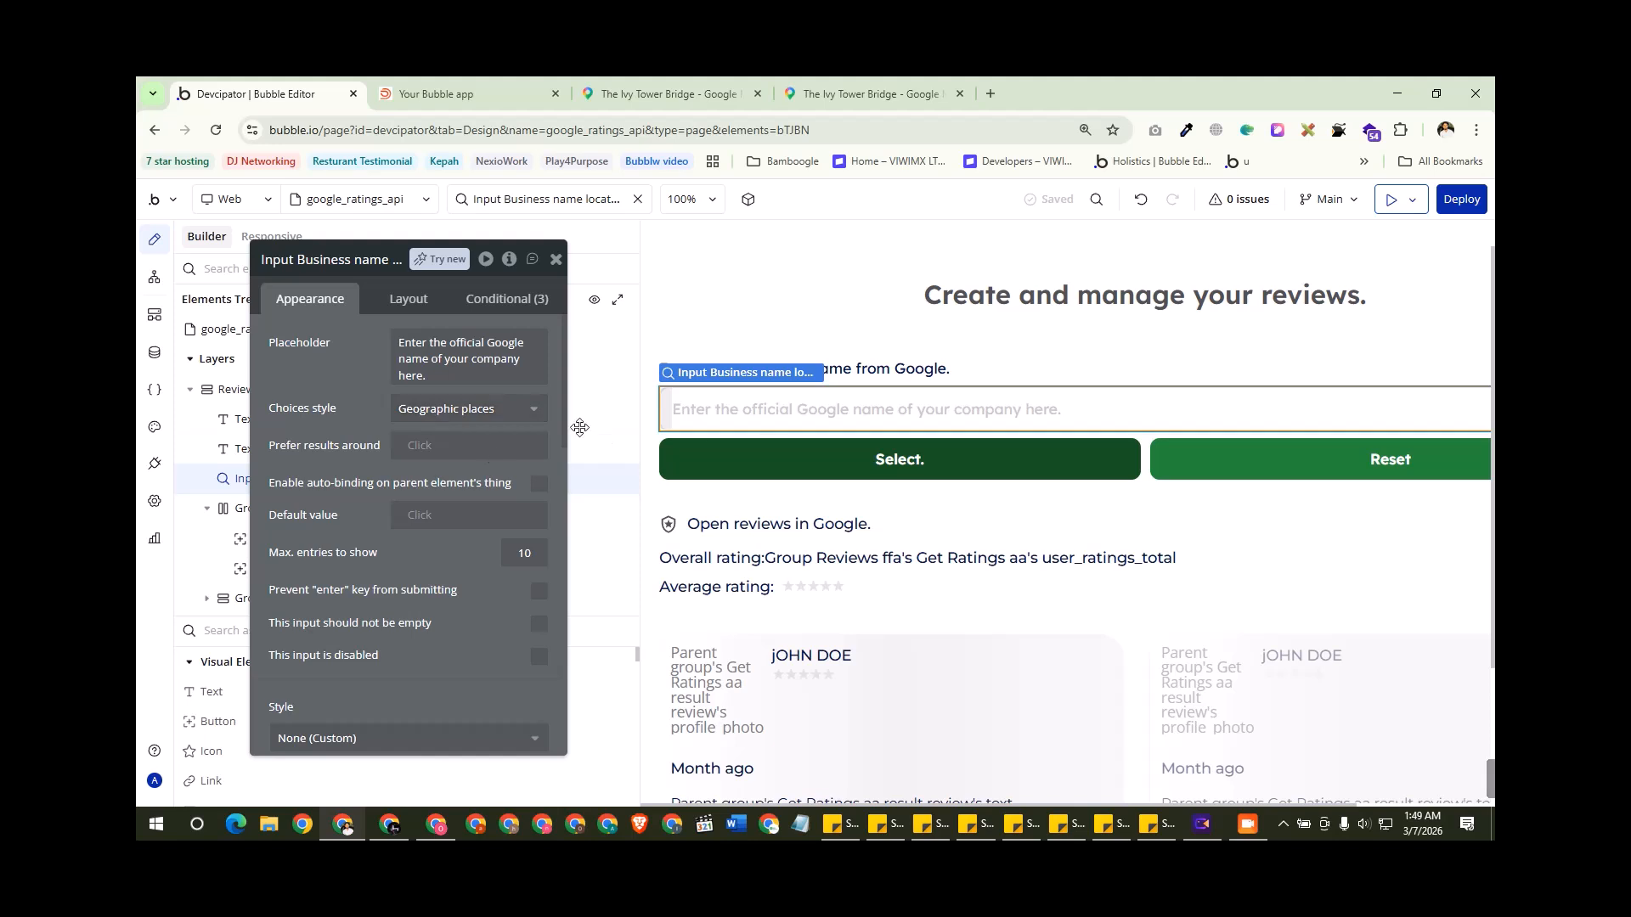
Step: Examine the Find Place ID action and how the Select. button's workflow stores the places id on the current user
{"action": "left_click", "coordinate": [935, 464]}
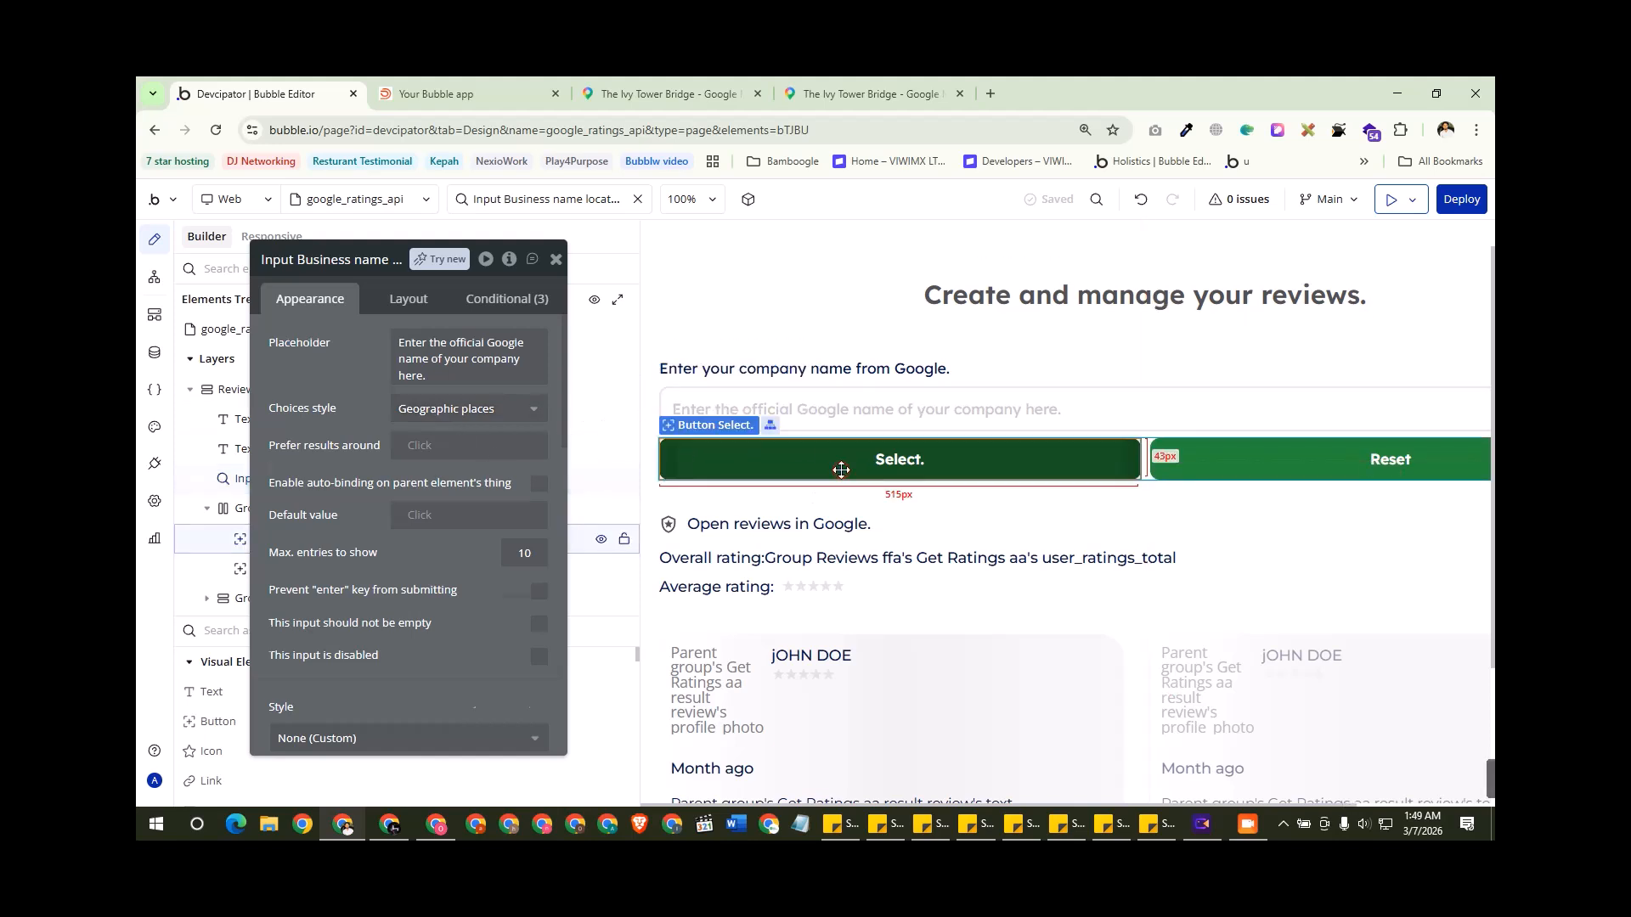
{"action": "left_click", "coordinate": [473, 462]}
{"action": "left_click", "coordinate": [1020, 393]}
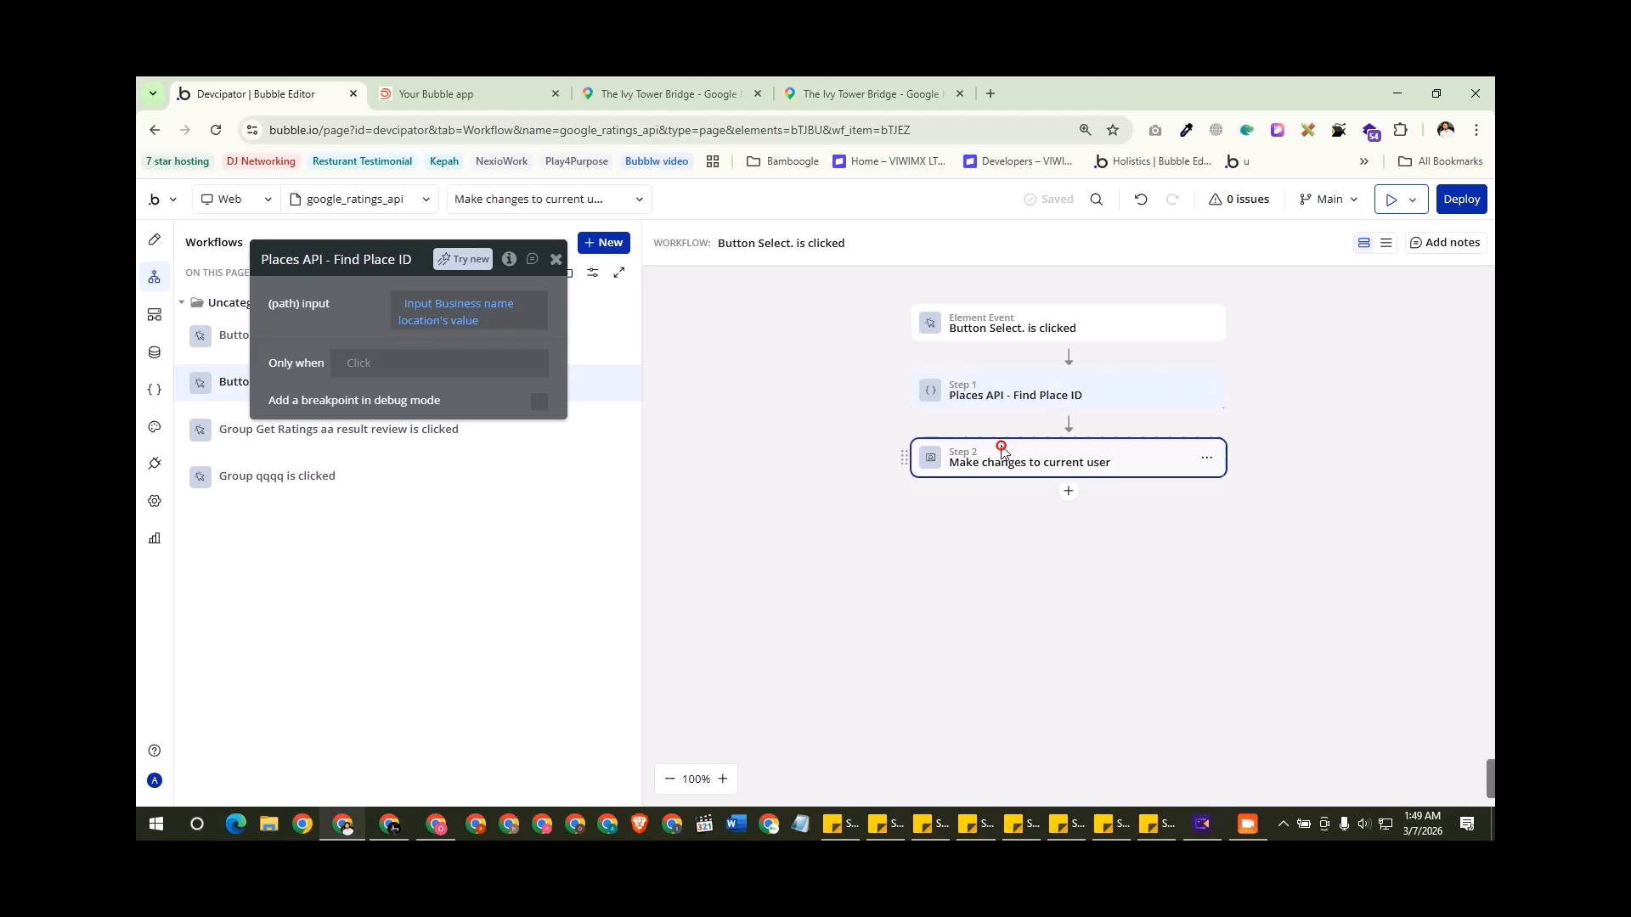
{"action": "left_click", "coordinate": [1002, 450]}
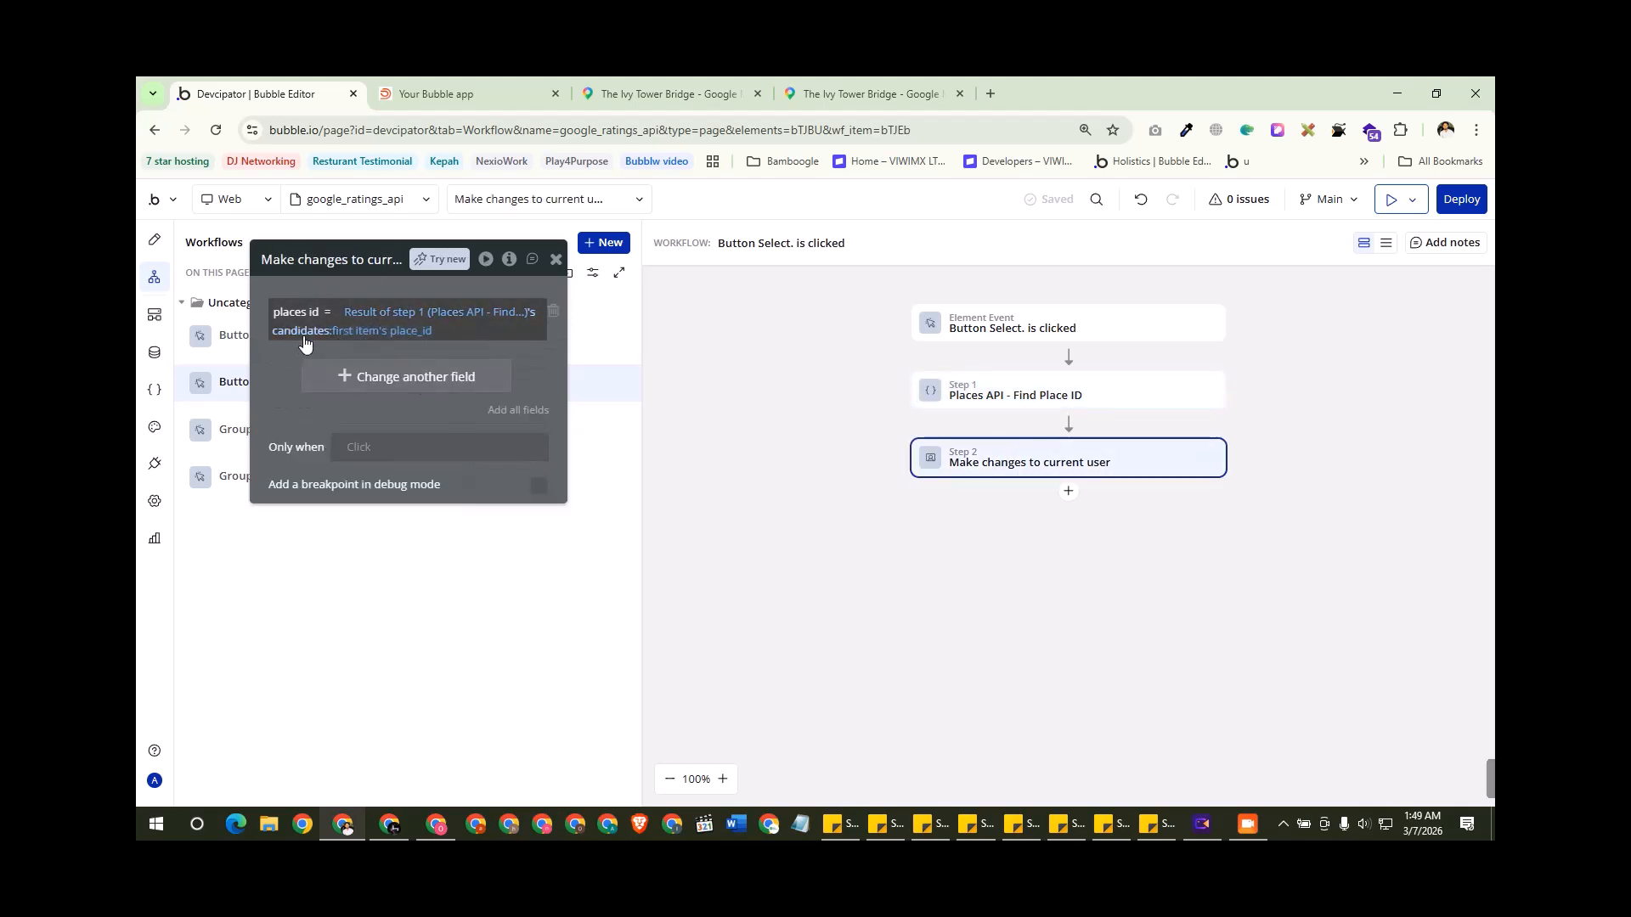
{"action": "left_click", "coordinate": [555, 260]}
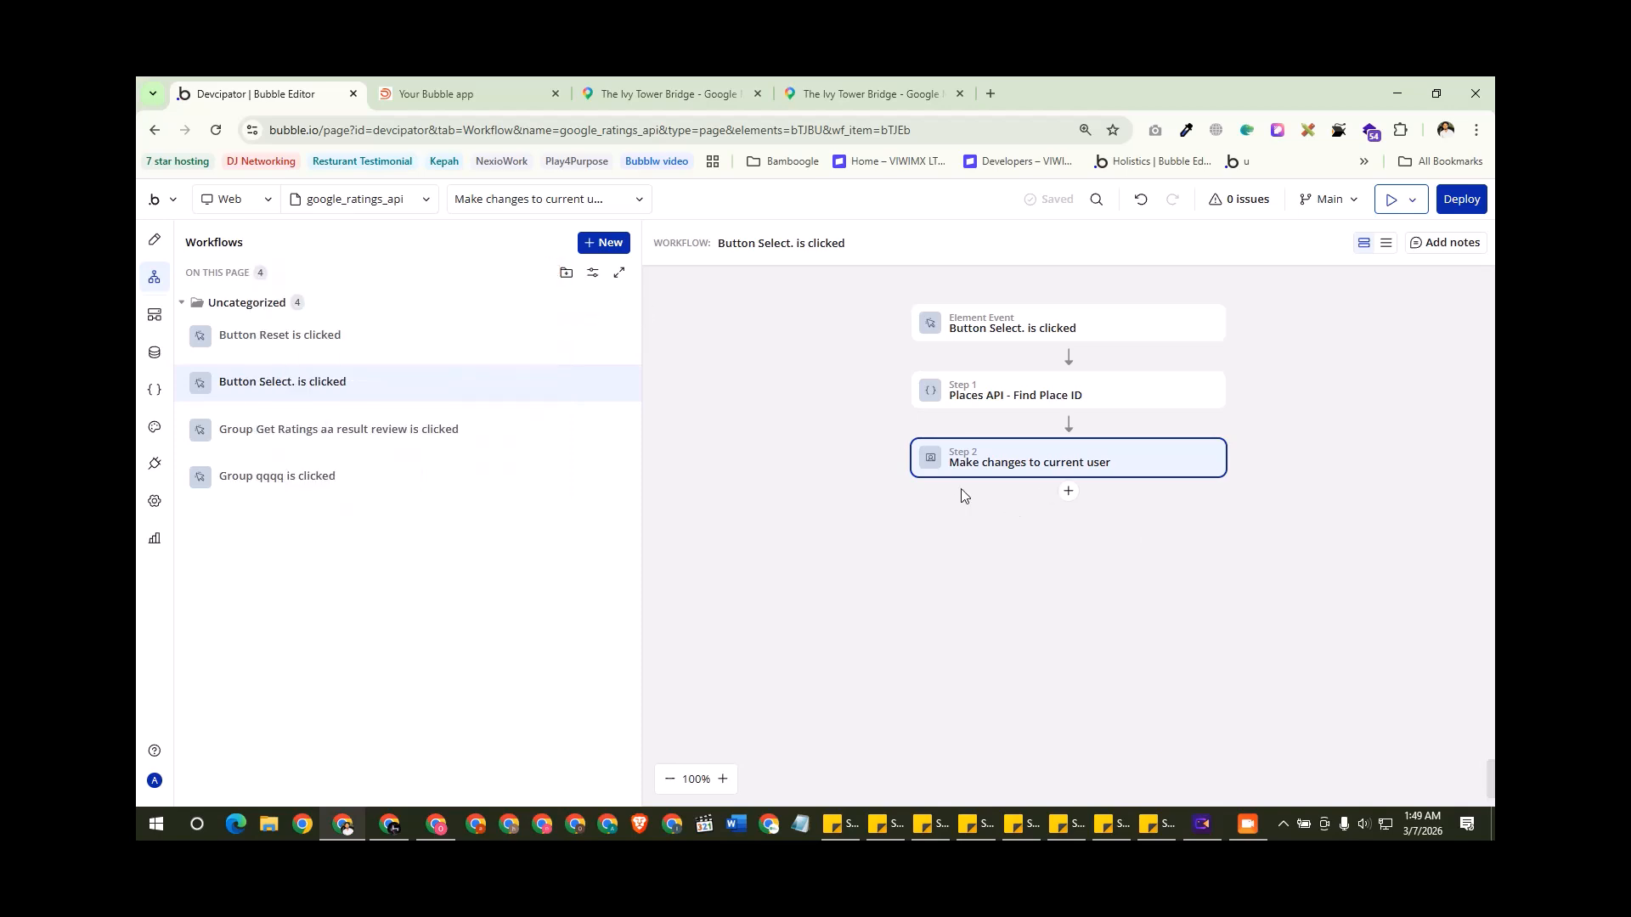
Step: Examine the content type and data source of the Group Reviews ffa group, including the place_id passed to Get Ratings aa
{"action": "left_click", "coordinate": [154, 240]}
{"action": "scroll", "coordinate": [910, 661], "scroll_direction": "down", "scroll_amount": 2}
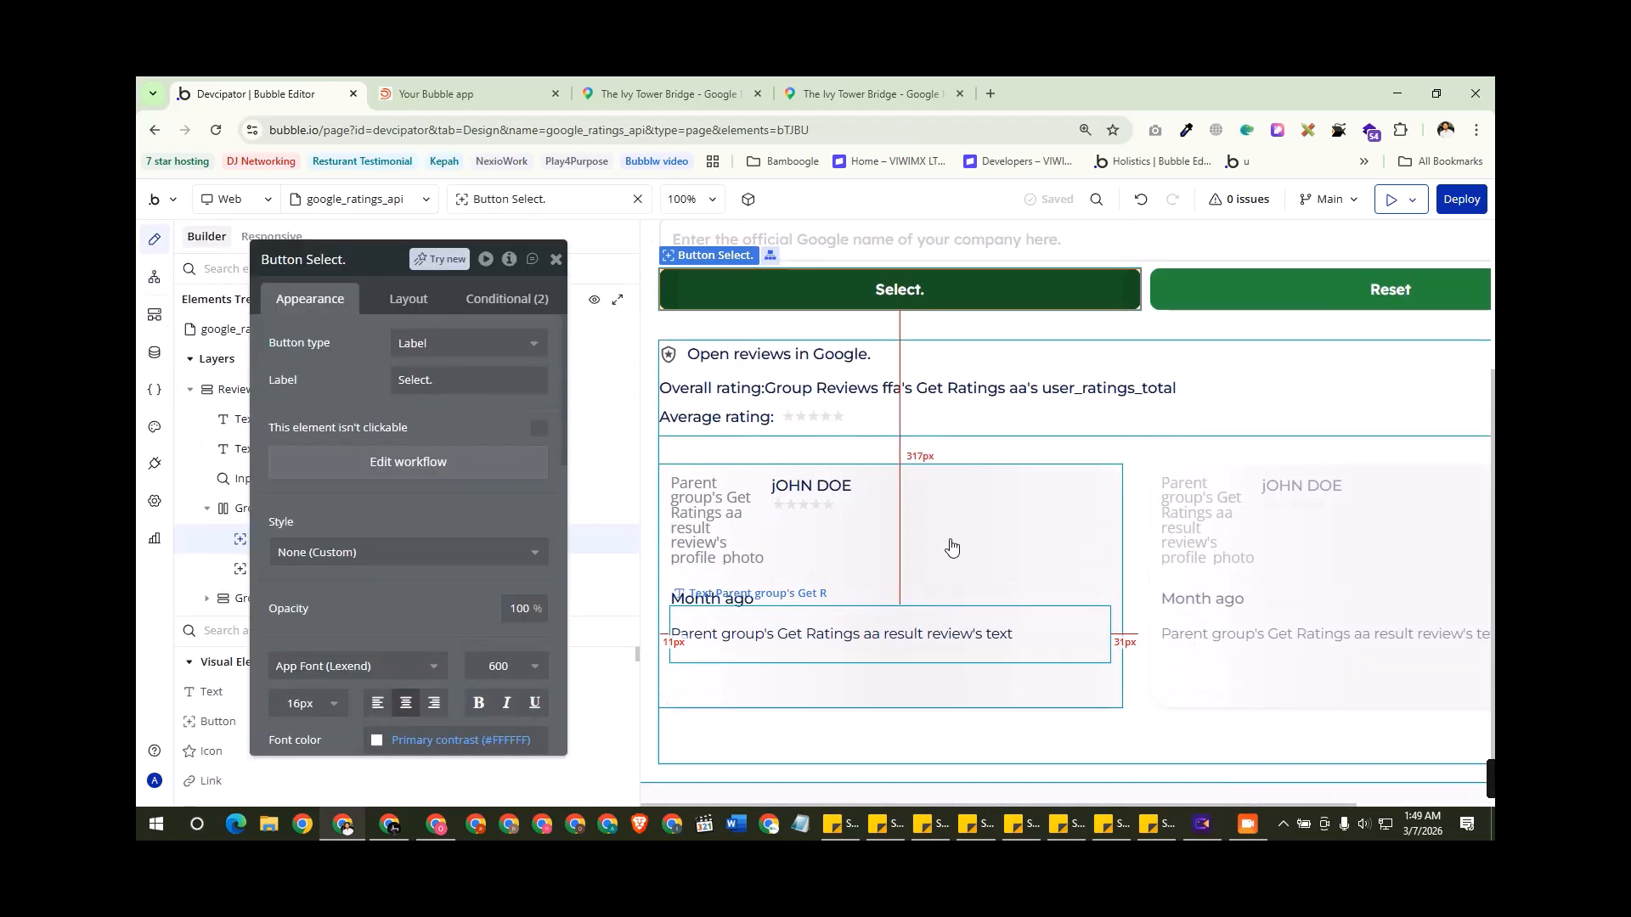
{"action": "left_click", "coordinate": [1137, 448]}
{"action": "left_click", "coordinate": [914, 422]}
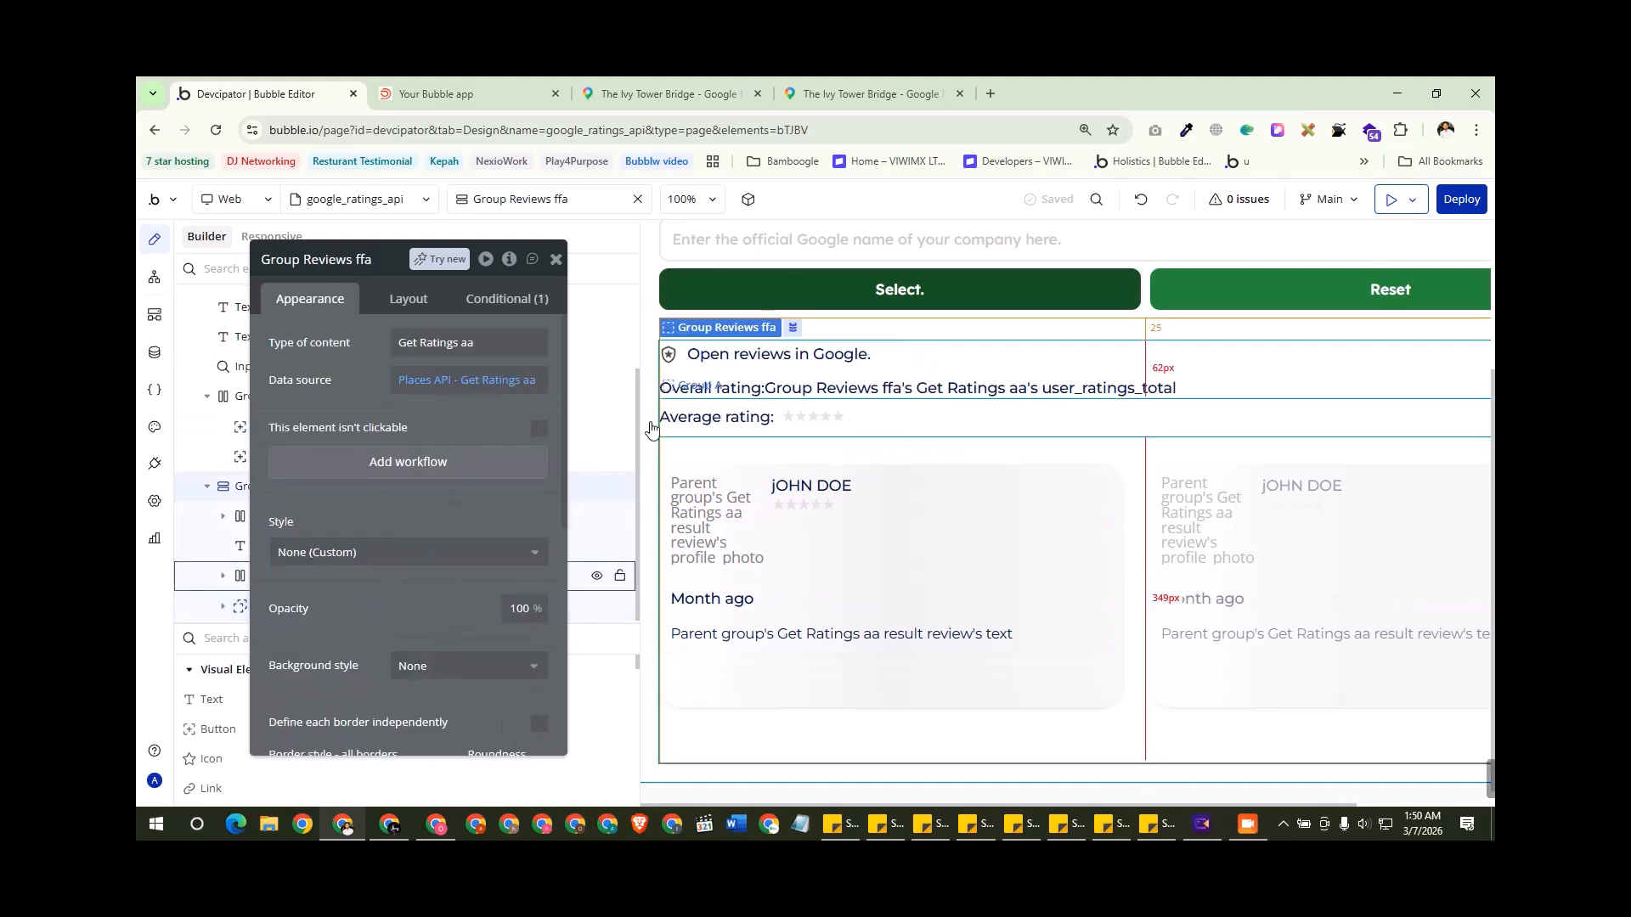
{"action": "left_click_drag", "start_coordinate": [348, 384], "coordinate": [513, 451]}
{"action": "left_click_drag", "start_coordinate": [518, 366], "coordinate": [307, 316]}
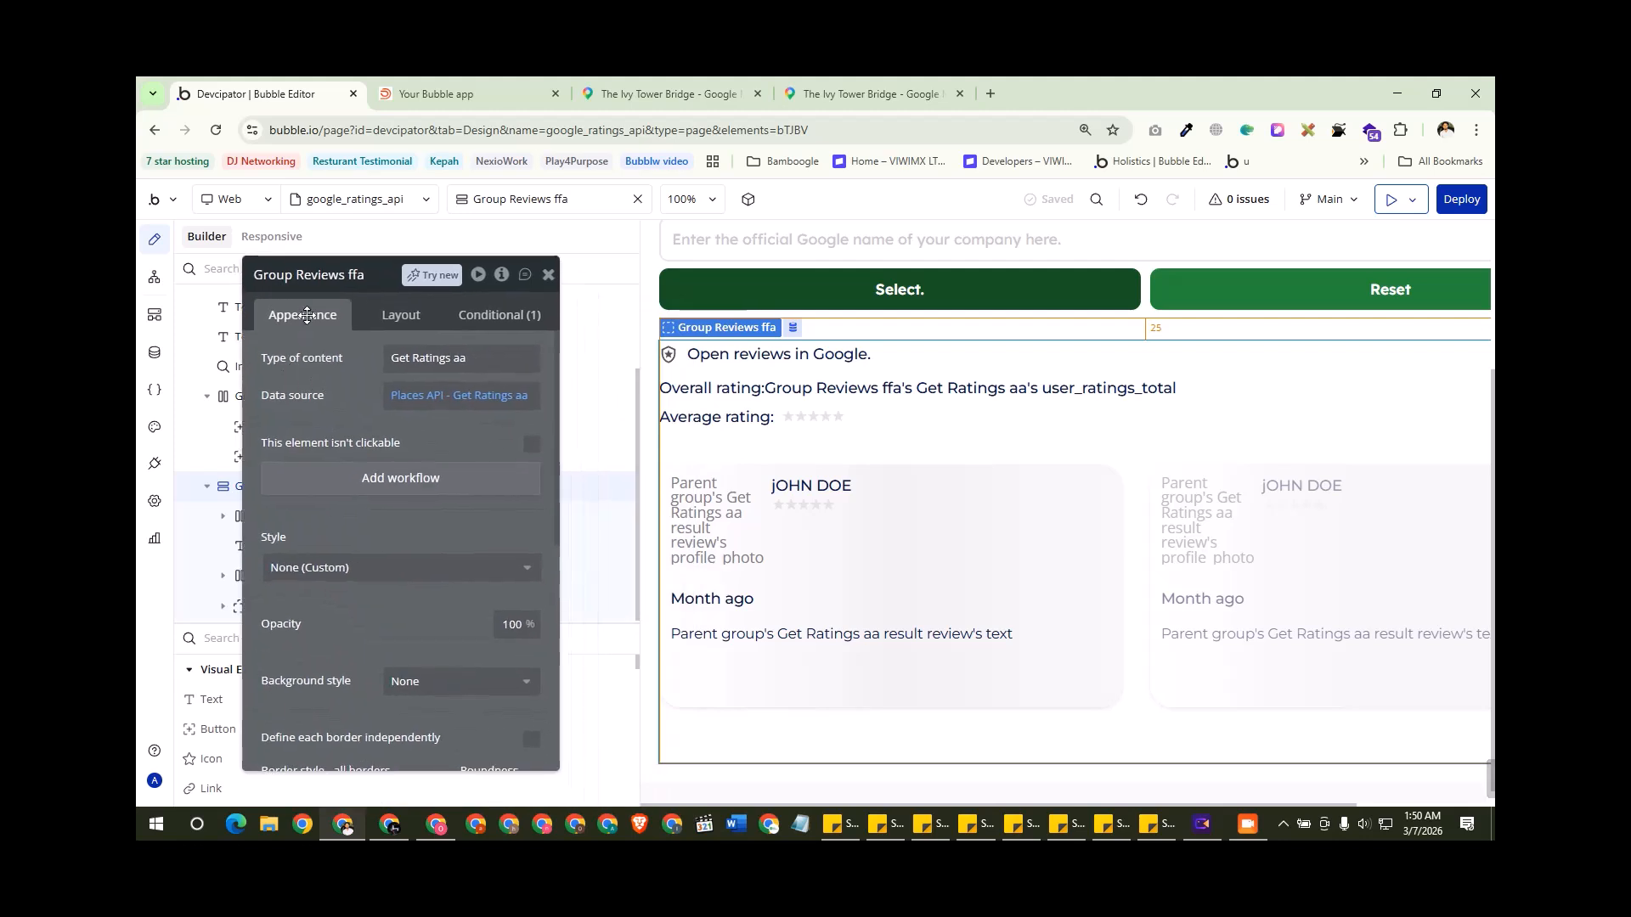
{"action": "left_click", "coordinate": [453, 398]}
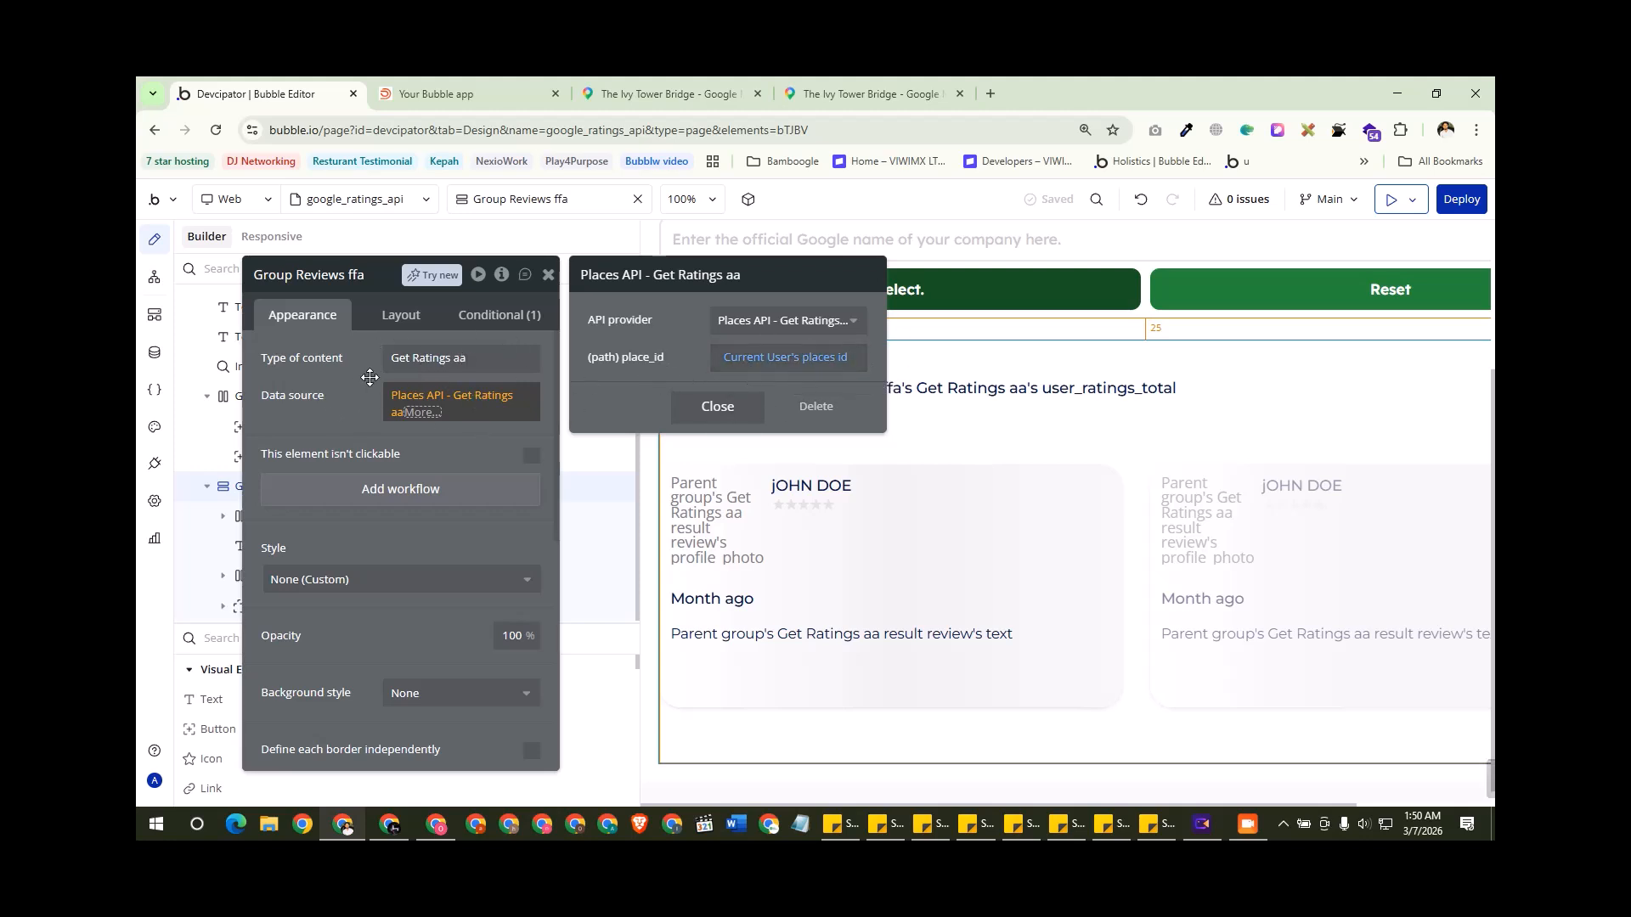
{"action": "left_click", "coordinate": [325, 402]}
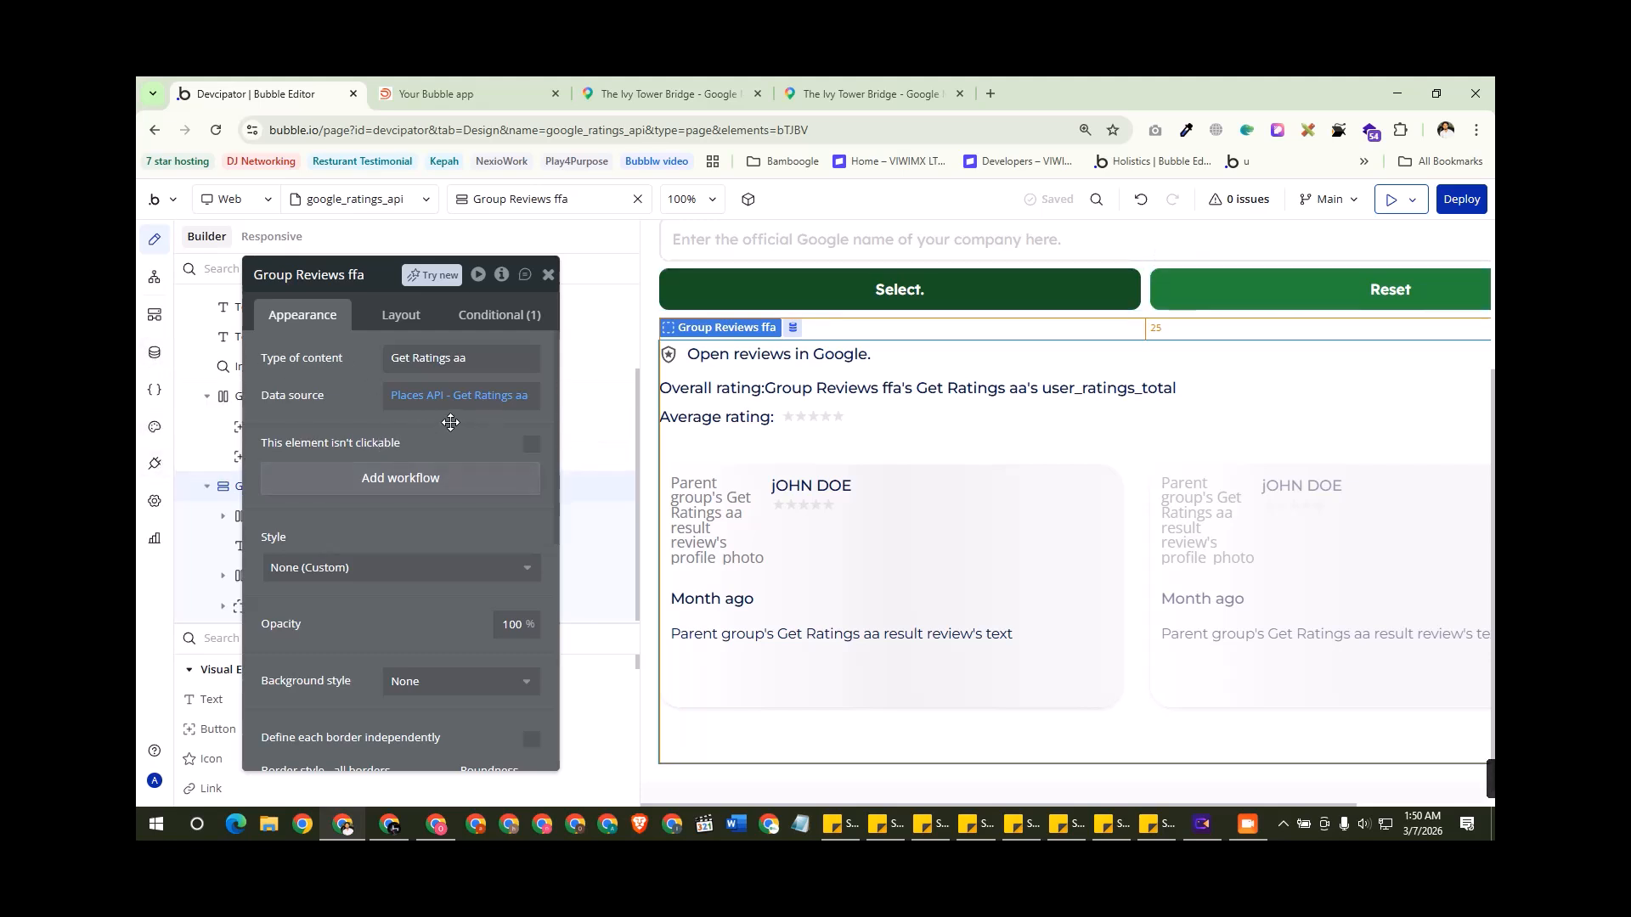
{"action": "left_click_drag", "start_coordinate": [307, 413], "coordinate": [357, 441]}
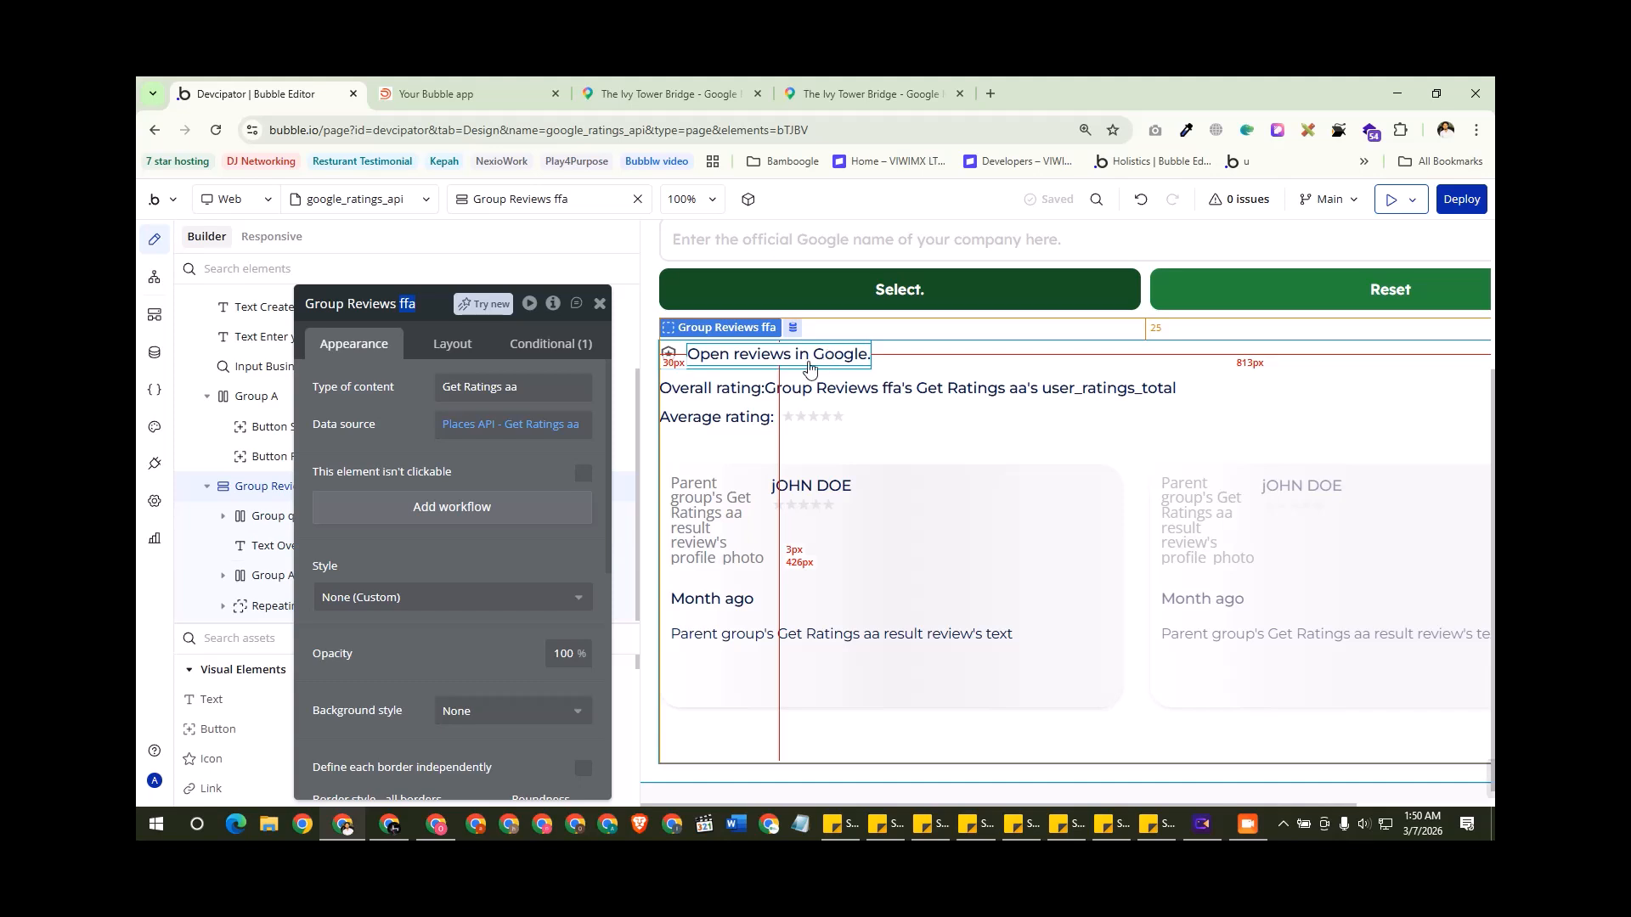
Step: Examine the expressions behind the overall rating text and the average rating stars' initial content
{"action": "left_click", "coordinate": [795, 390]}
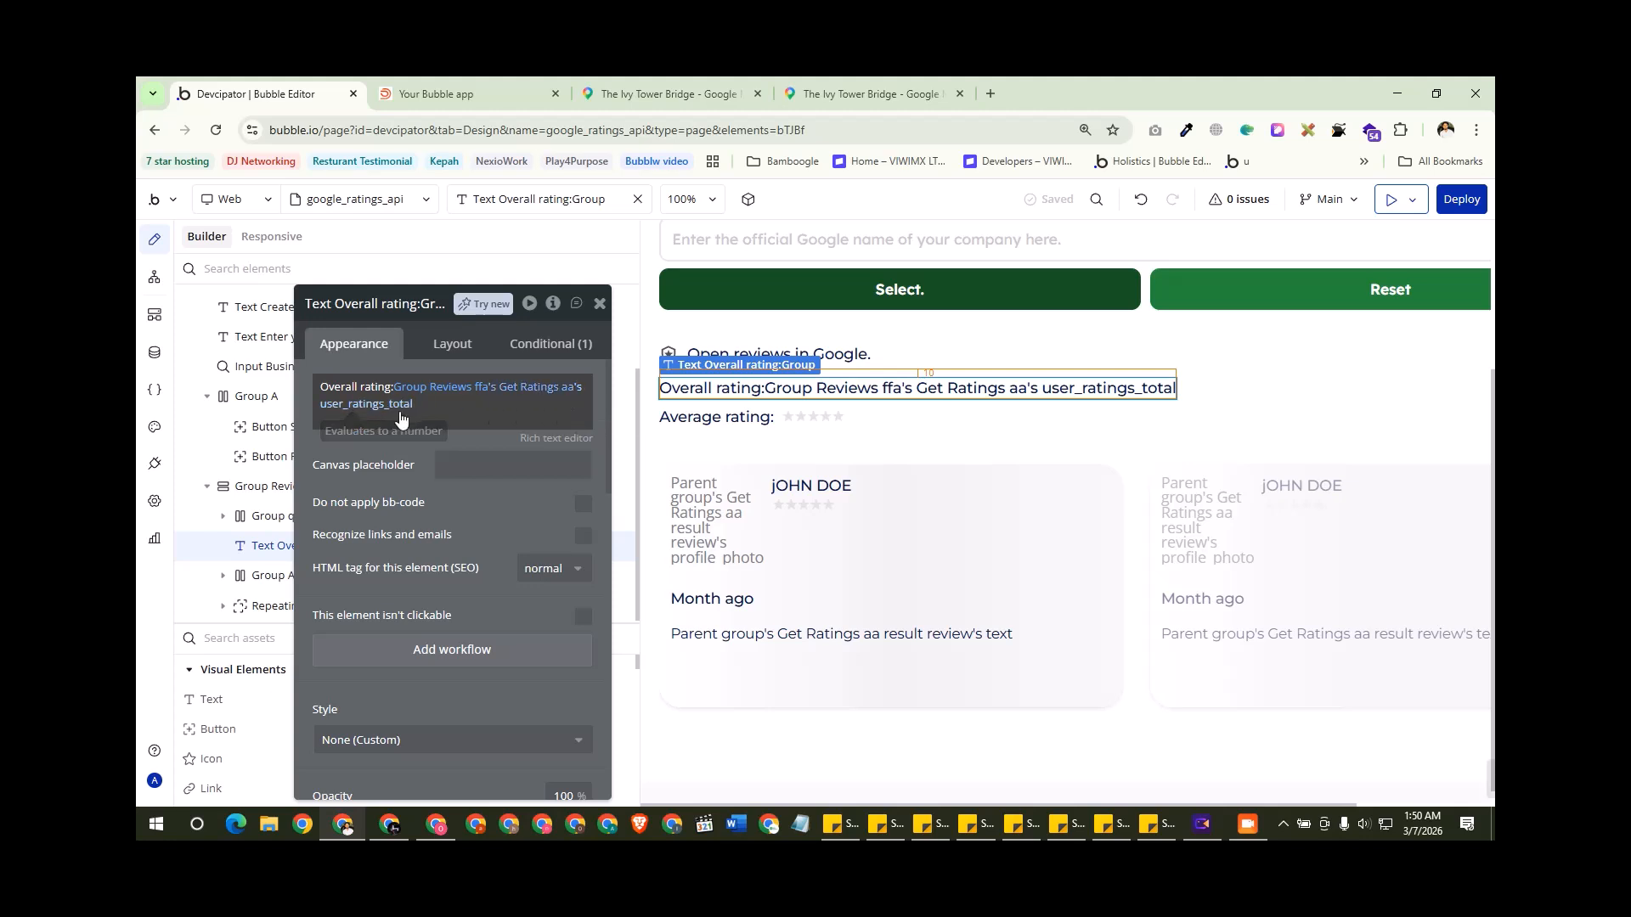
{"action": "left_click", "coordinate": [810, 420]}
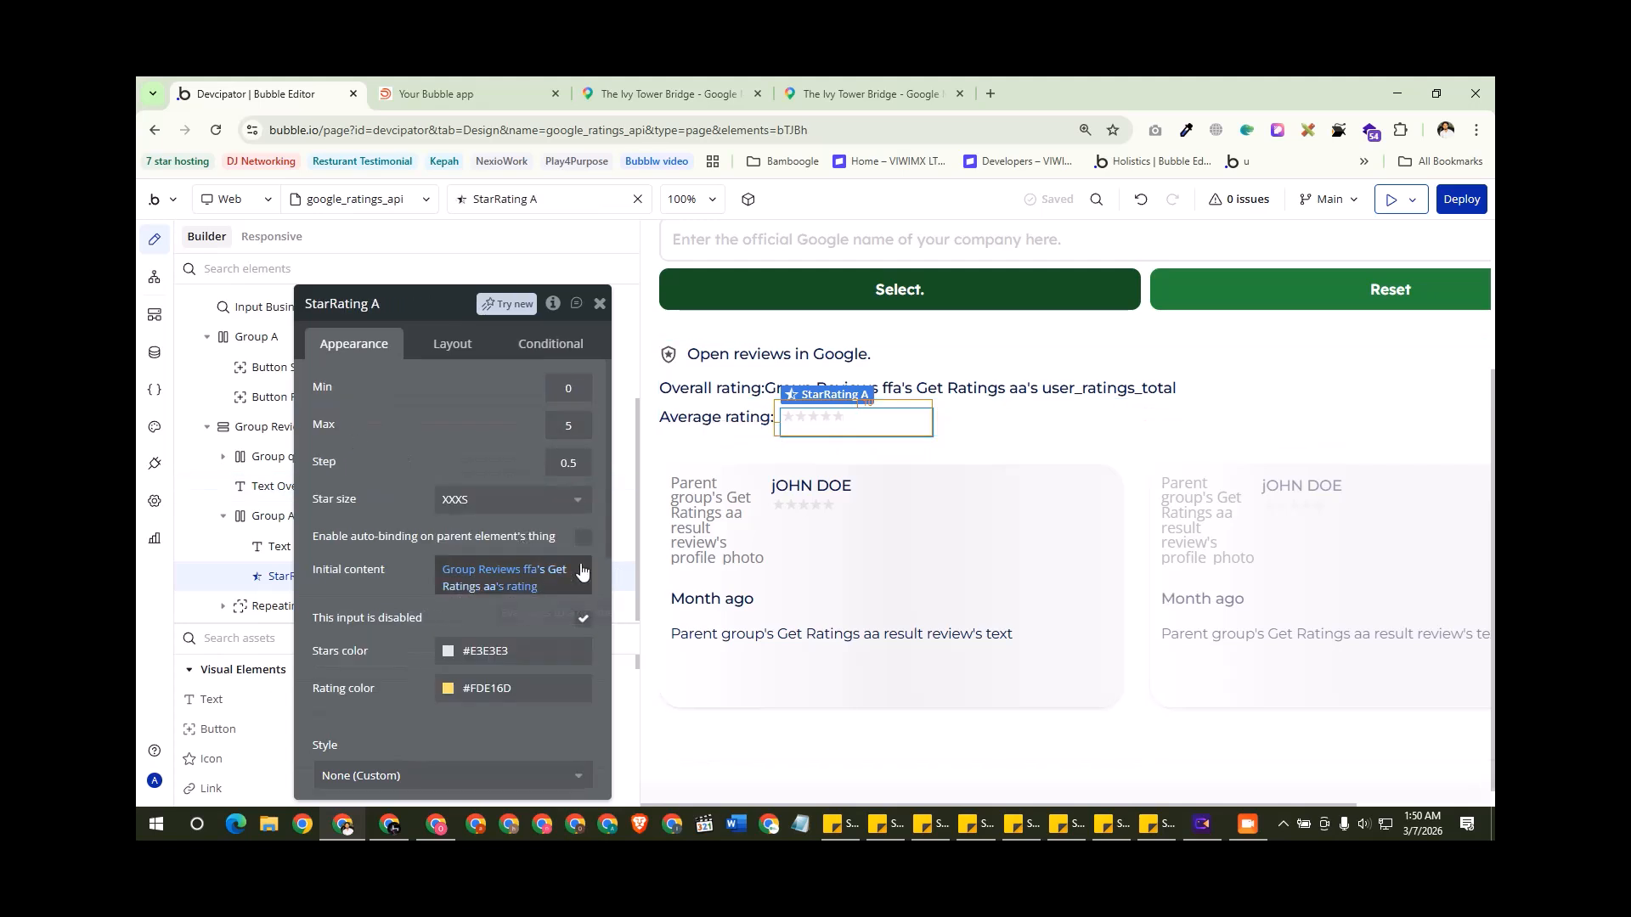
{"action": "left_click", "coordinate": [923, 396]}
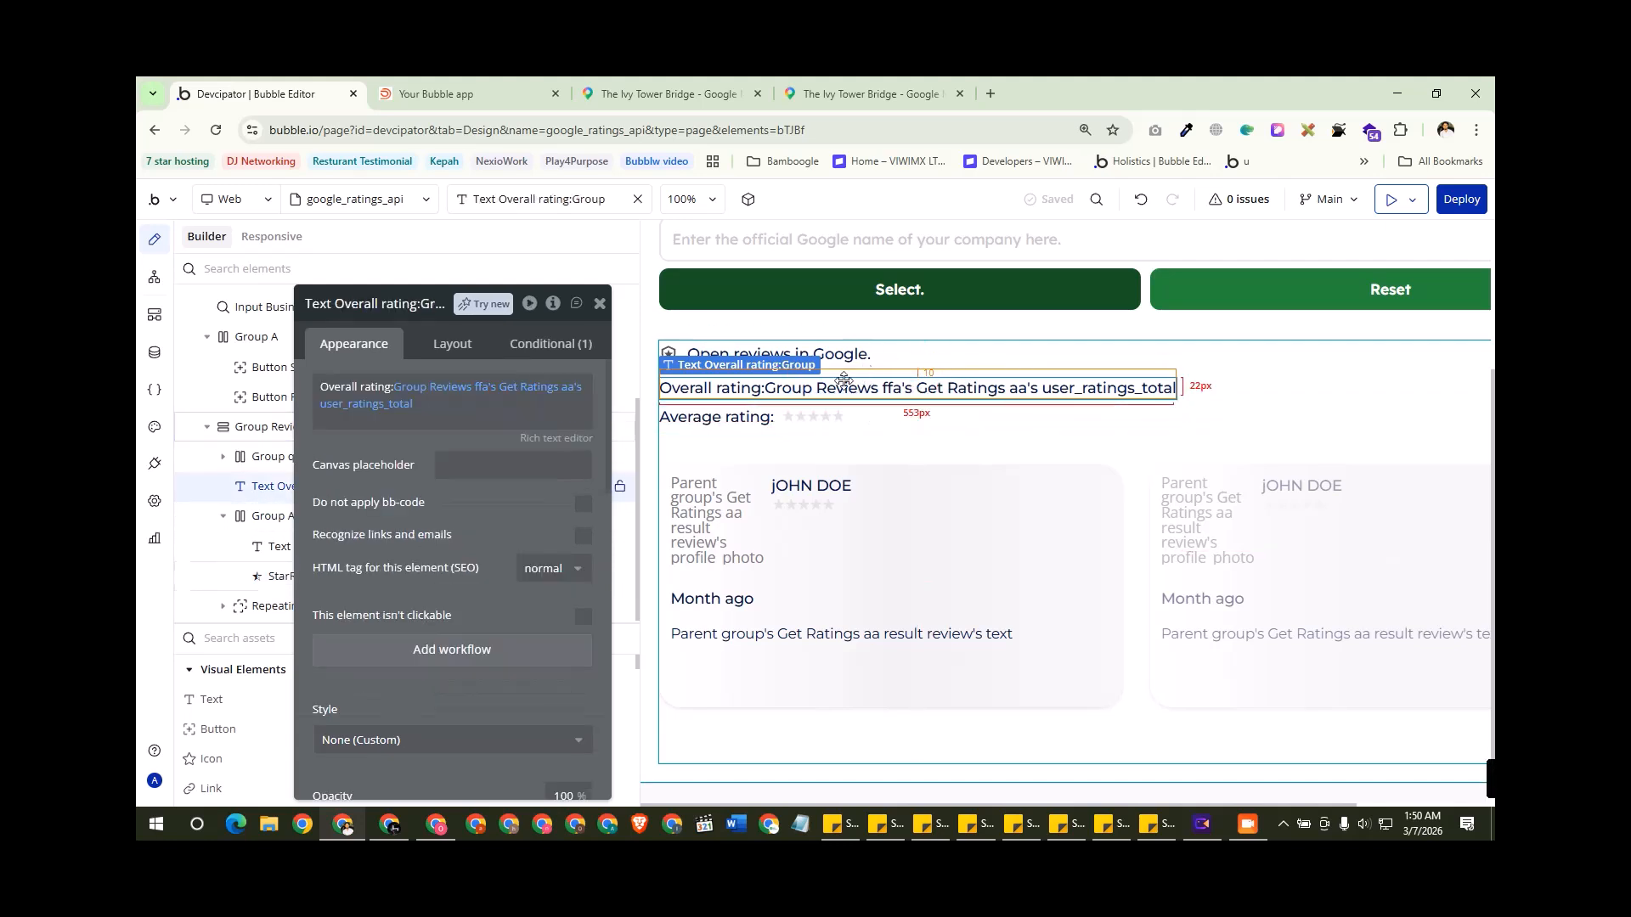
Step: Switch to the Google Maps listing, review the restaurant's name, rating and details, and check the running app's page
{"action": "left_click", "coordinate": [671, 94]}
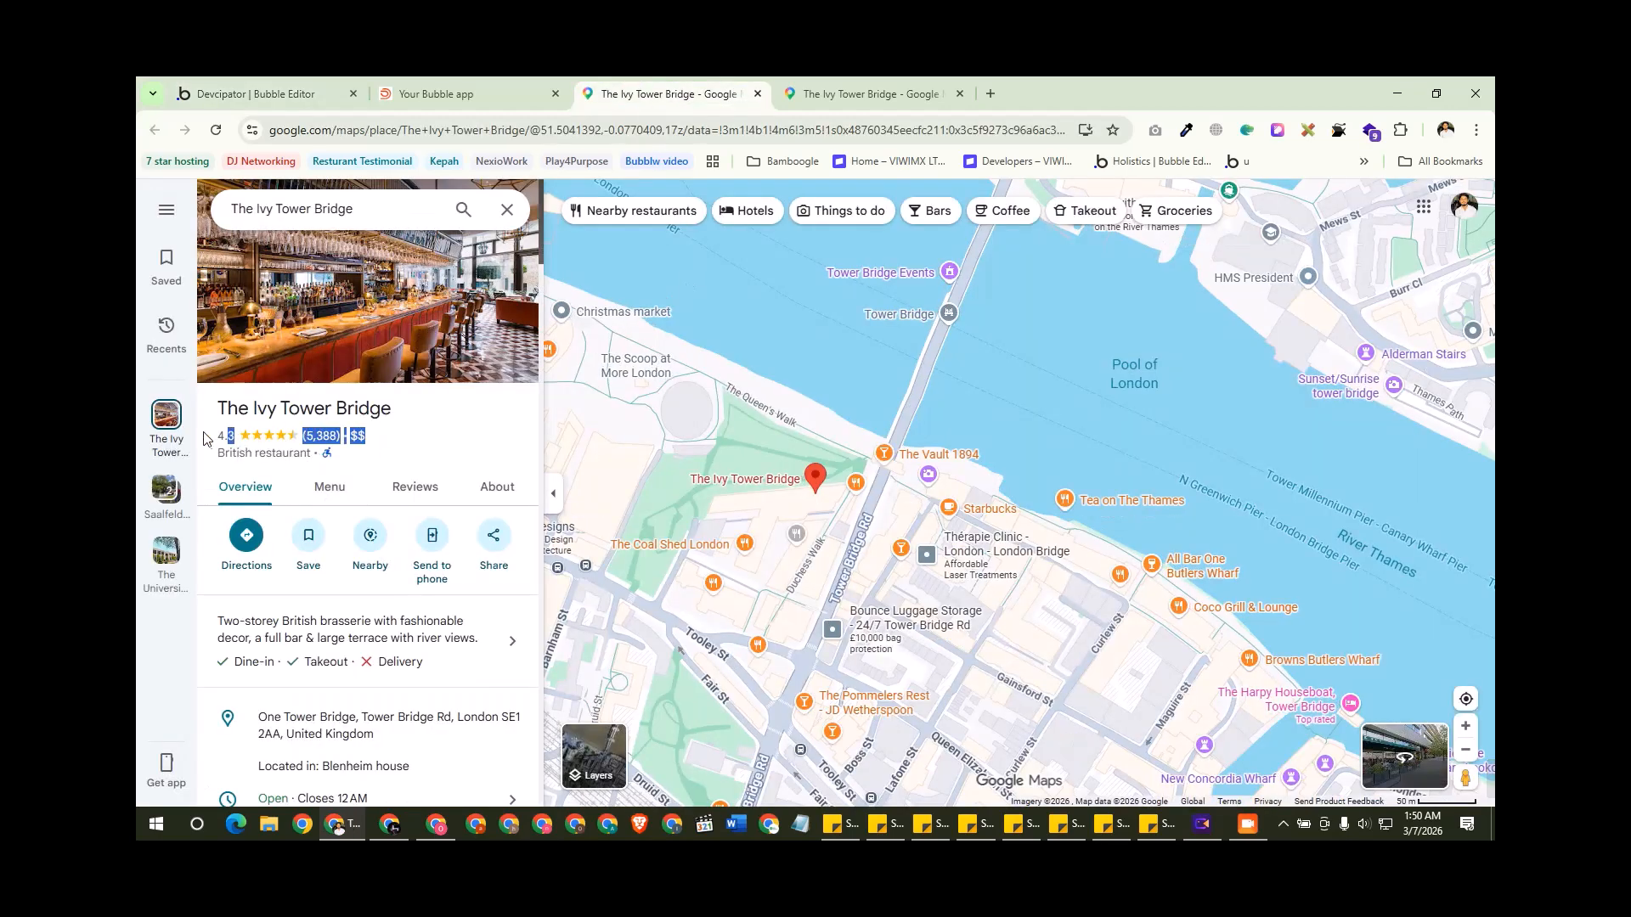
{"action": "left_click_drag", "start_coordinate": [303, 399], "coordinate": [404, 440]}
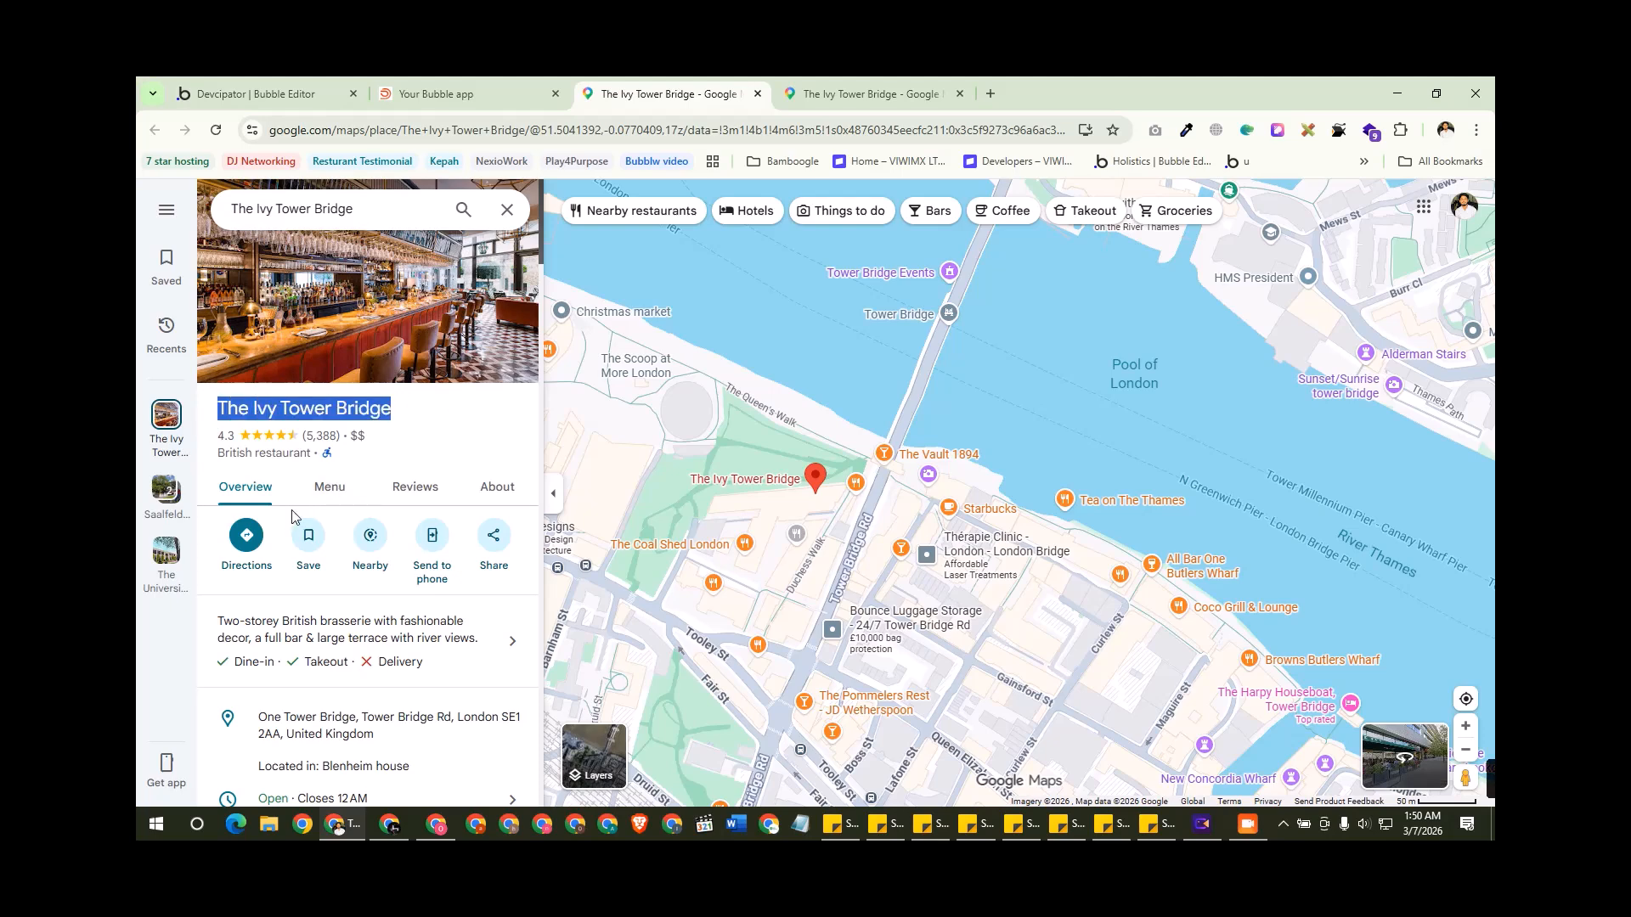
{"action": "scroll", "coordinate": [292, 515], "scroll_direction": "down", "scroll_amount": 2}
{"action": "scroll", "coordinate": [339, 603], "scroll_direction": "down", "scroll_amount": 2}
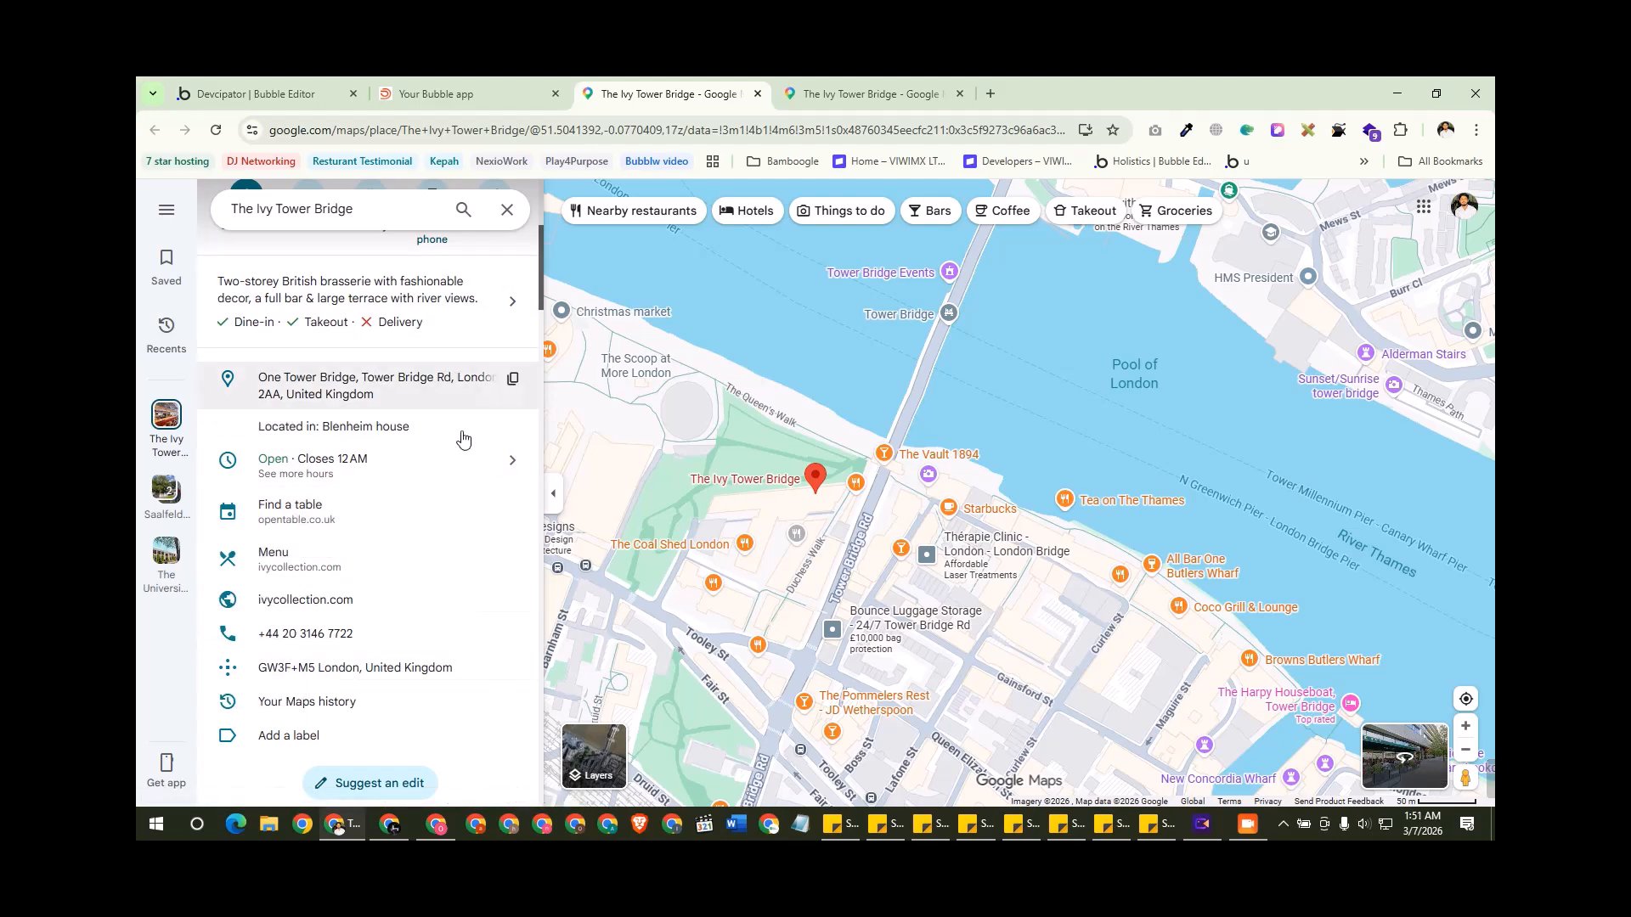
{"action": "left_click", "coordinate": [459, 95]}
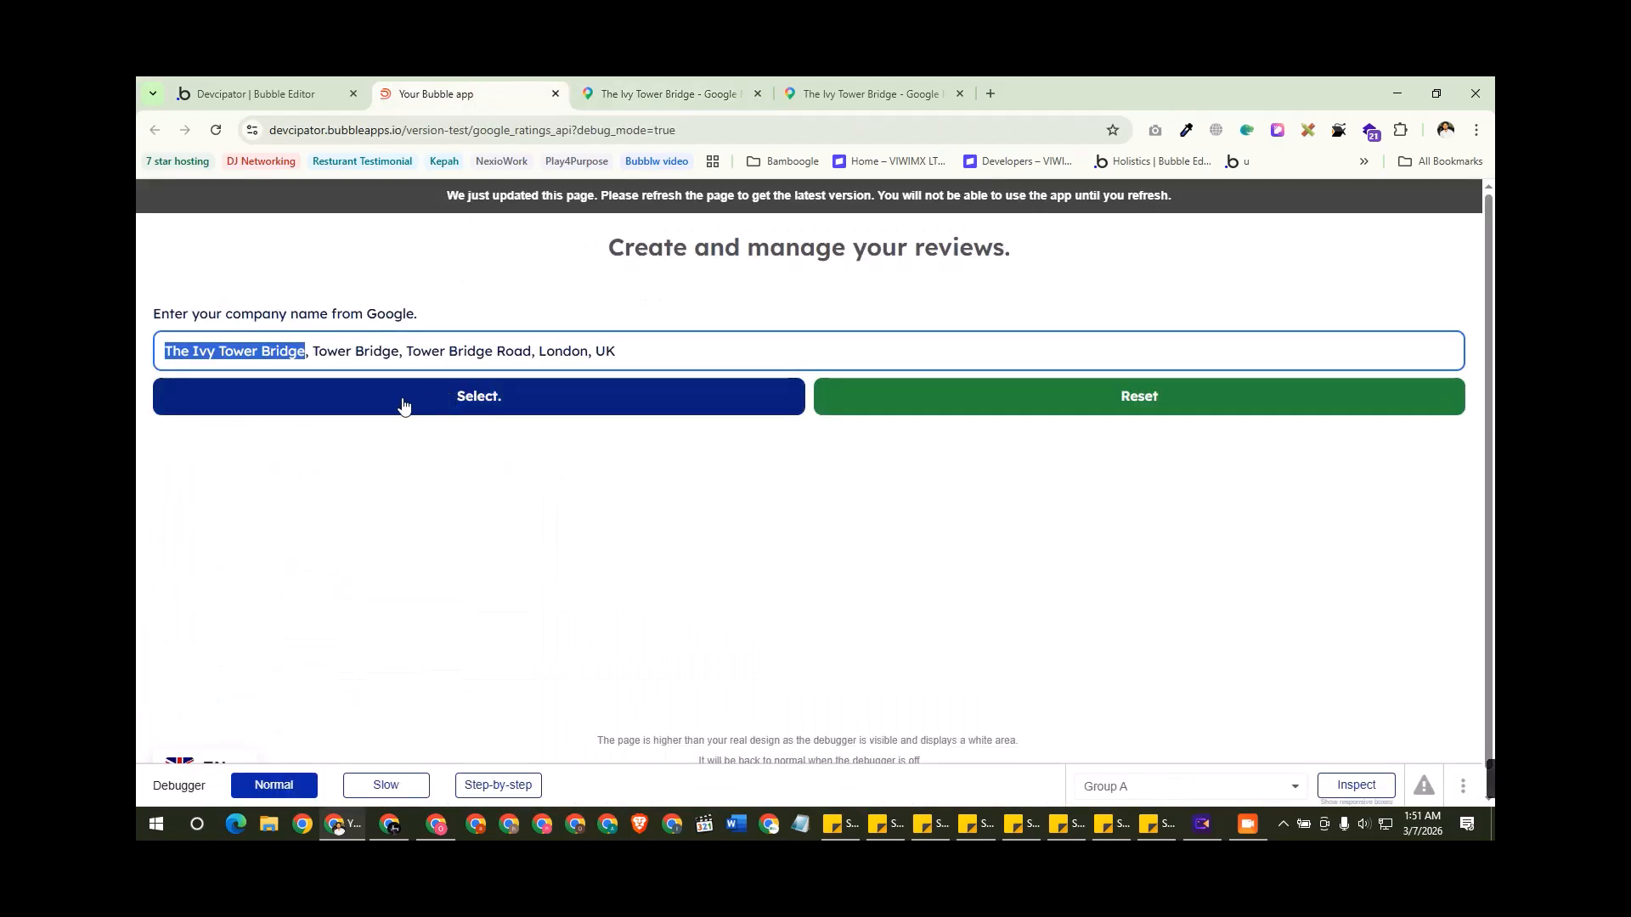
Step: Return to the Bubble editor and recheck the average rating stars and the overall rating text
{"action": "left_click", "coordinate": [281, 95]}
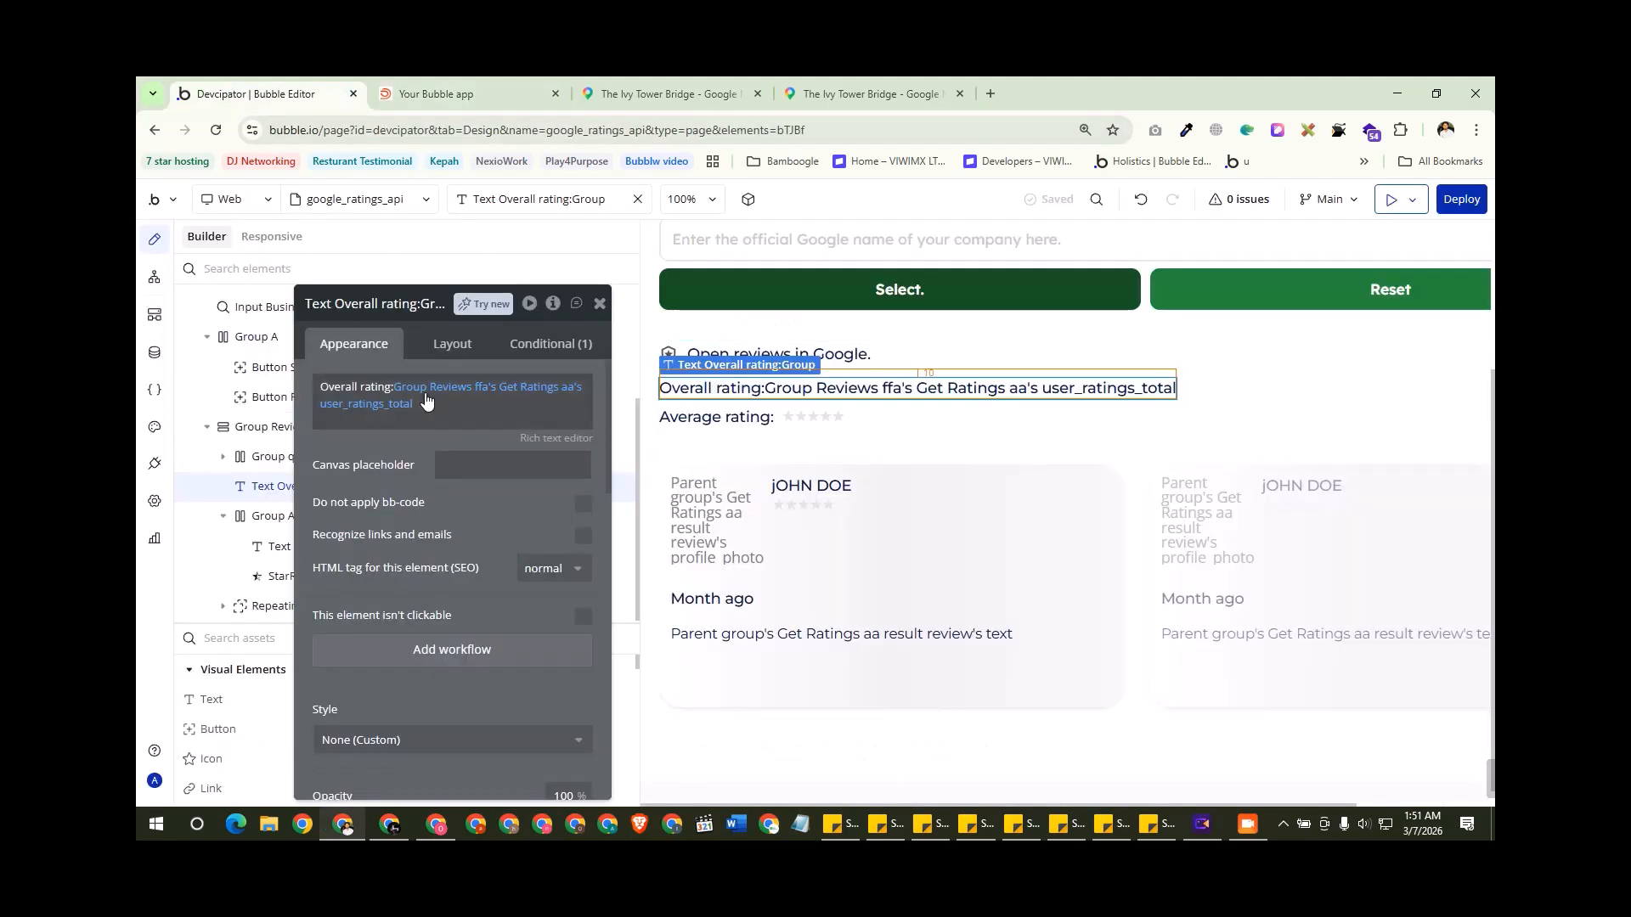
{"action": "left_click", "coordinate": [807, 416]}
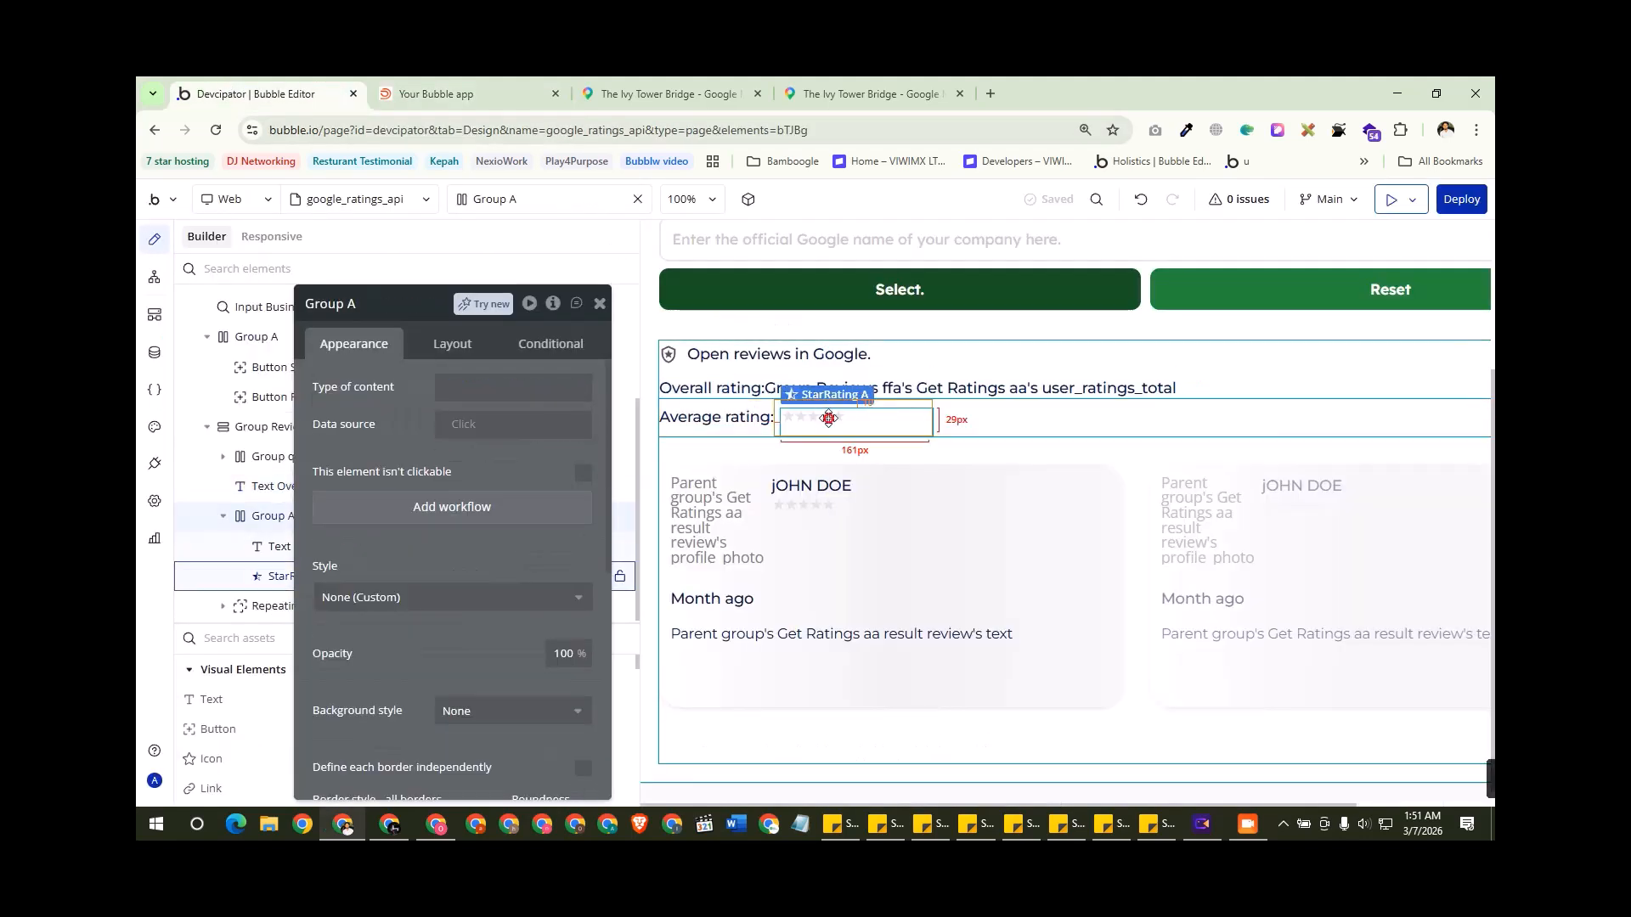
{"action": "left_click", "coordinate": [807, 416]}
{"action": "left_click", "coordinate": [689, 378]}
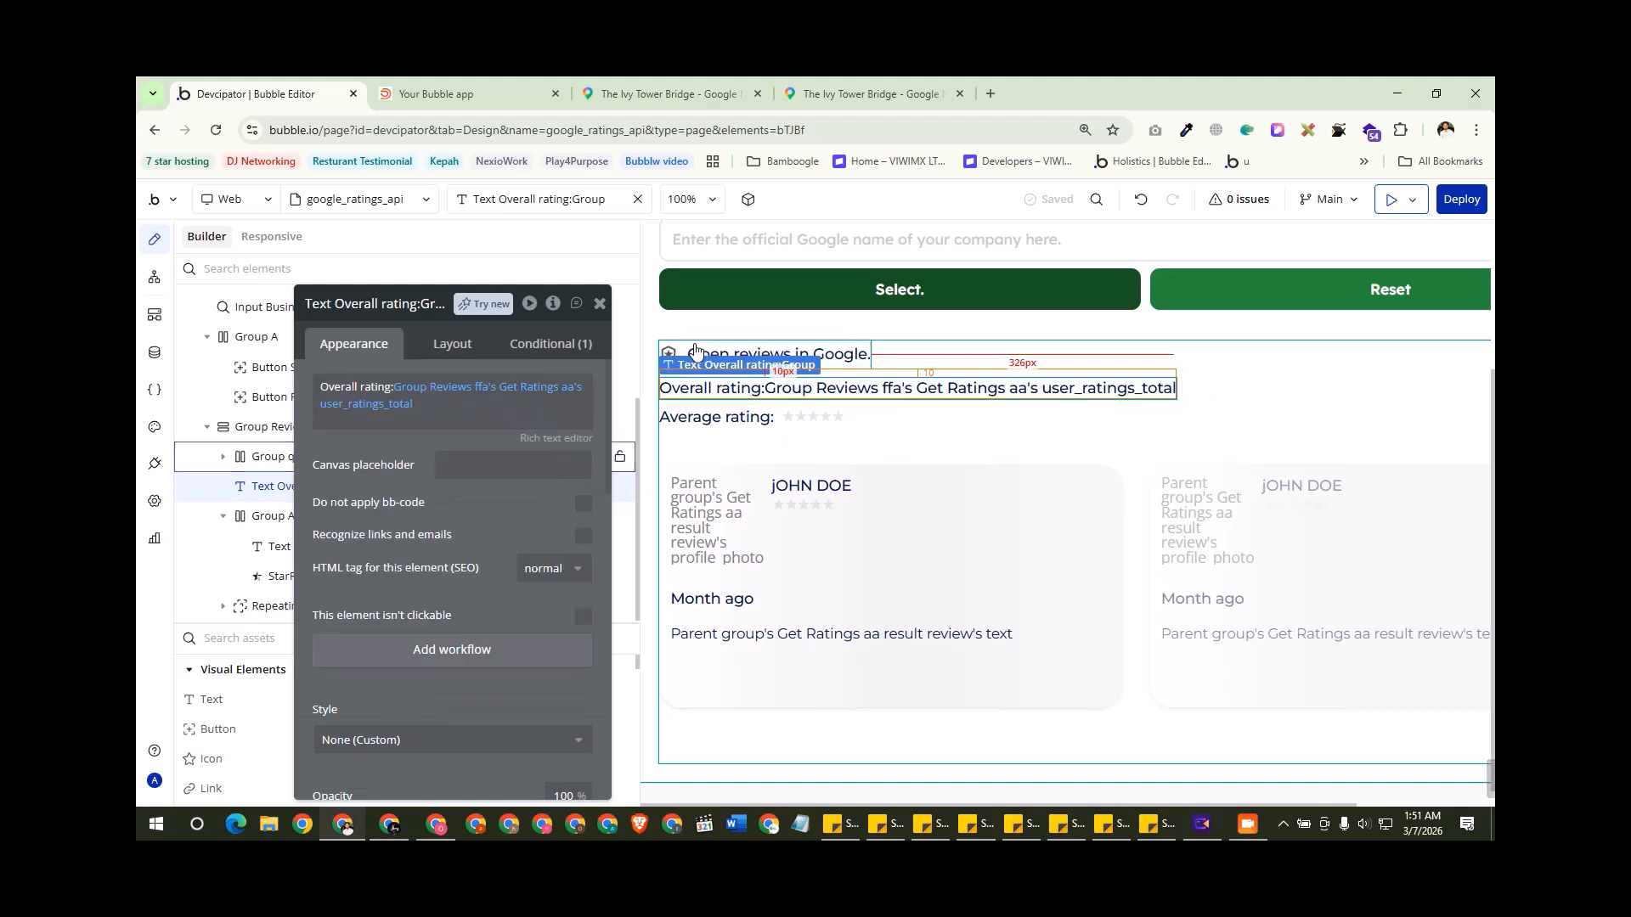
Step: Open the workflow of the "Open reviews in Google." group and examine the destination of its external website action
{"action": "left_click", "coordinate": [715, 357]}
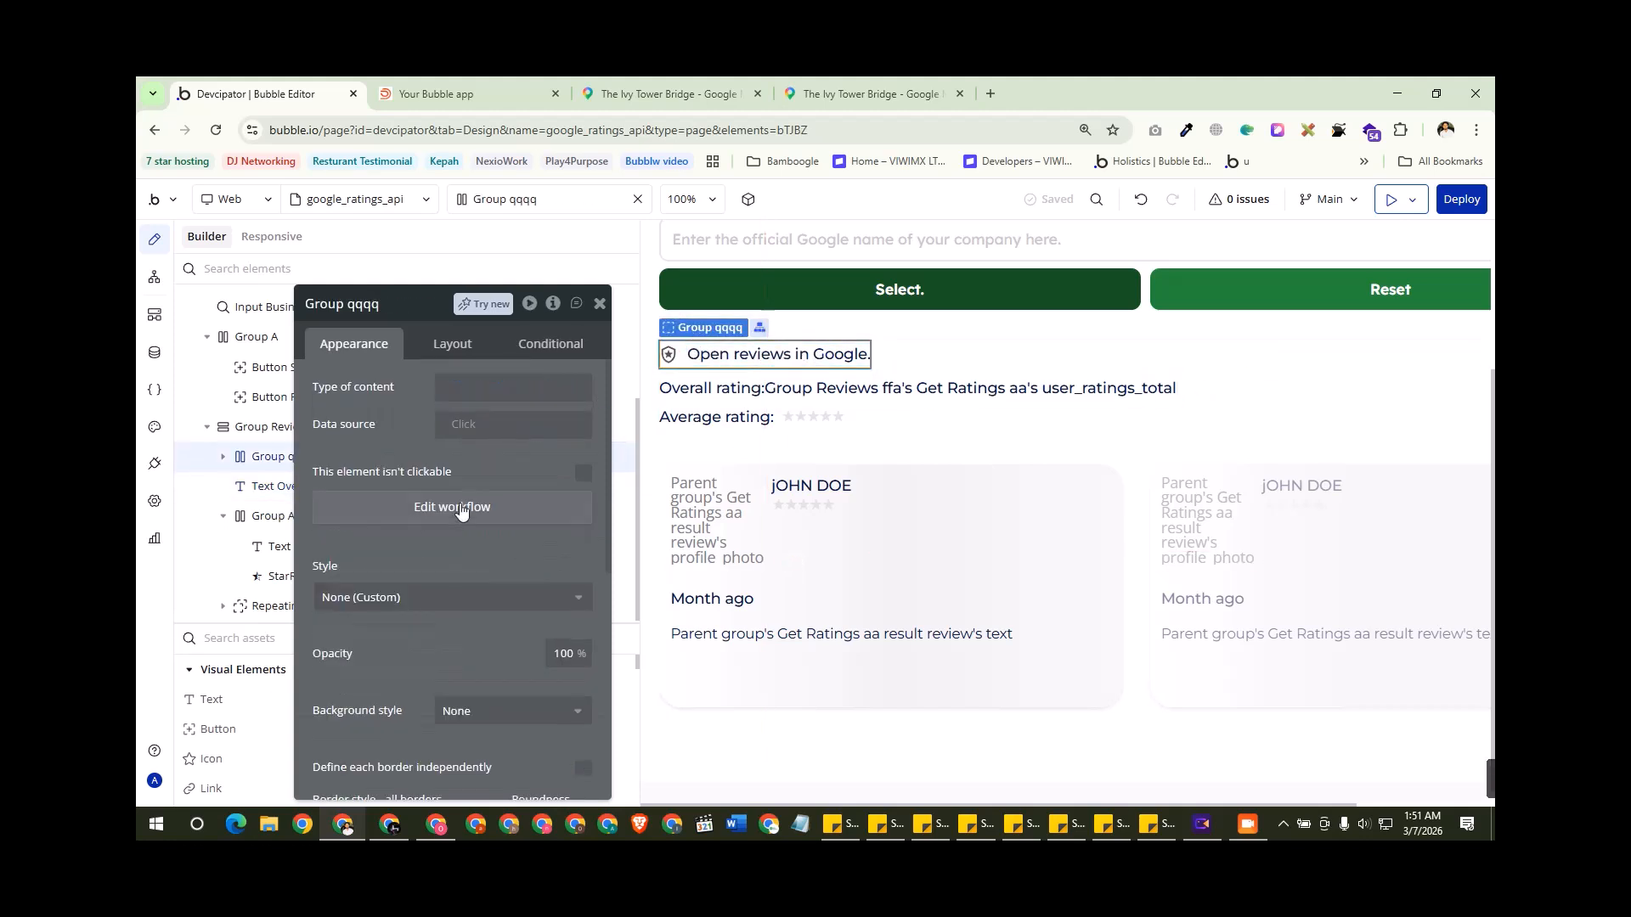
{"action": "left_click", "coordinate": [458, 507]}
{"action": "left_click", "coordinate": [980, 398]}
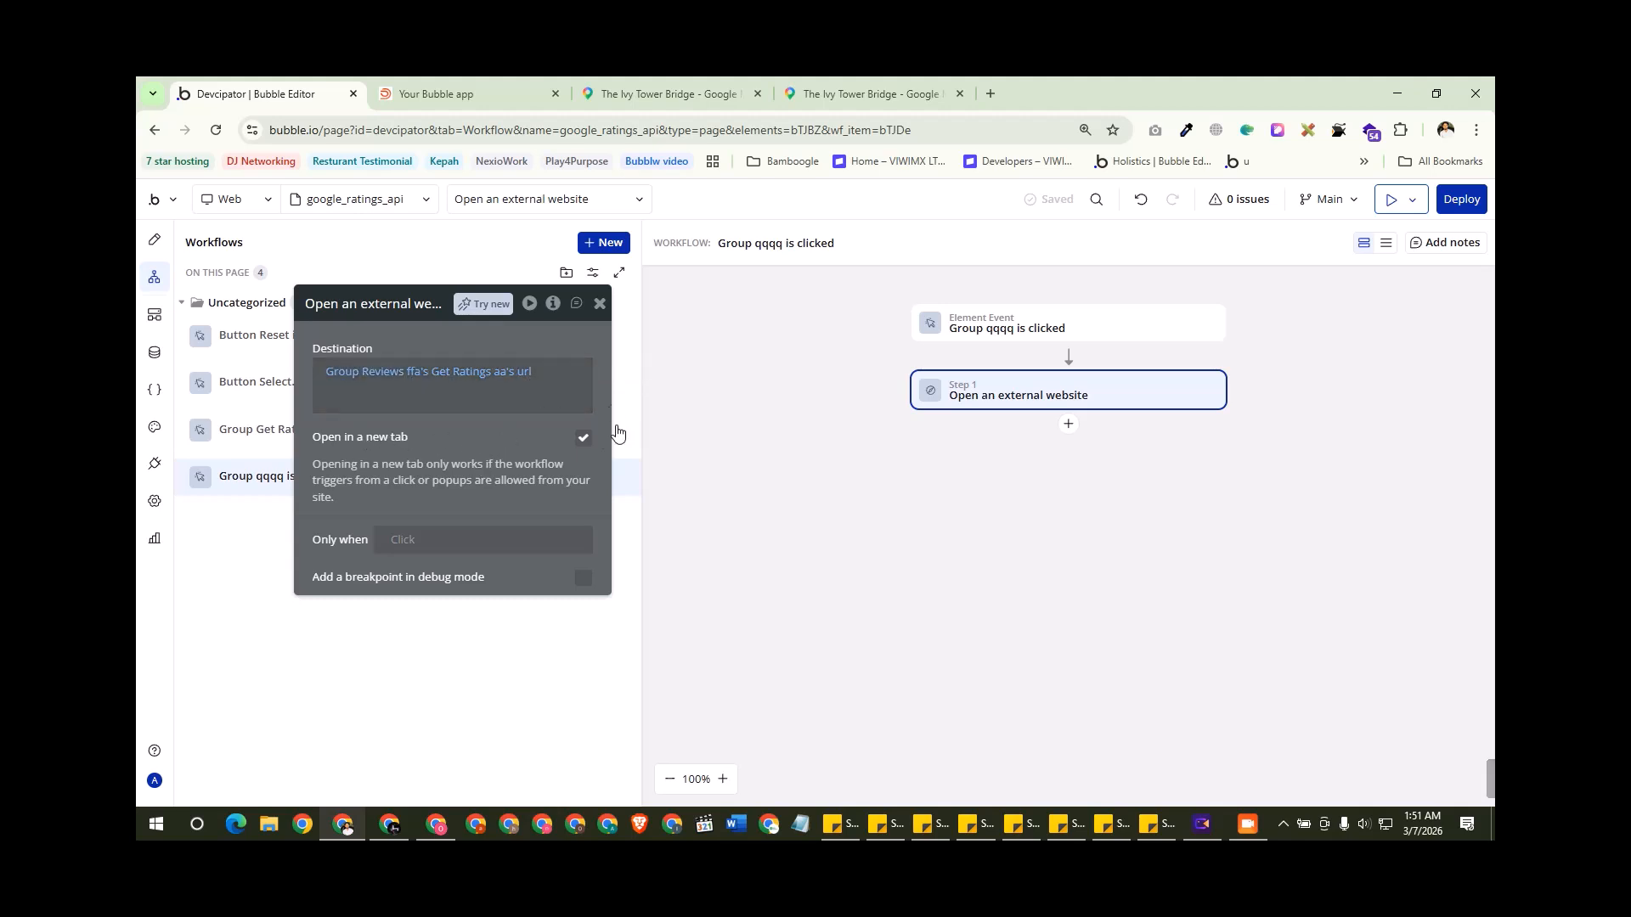
Step: Switch to the running app, refresh the page to the latest version and activate the empty company name field
{"action": "left_click", "coordinate": [438, 88]}
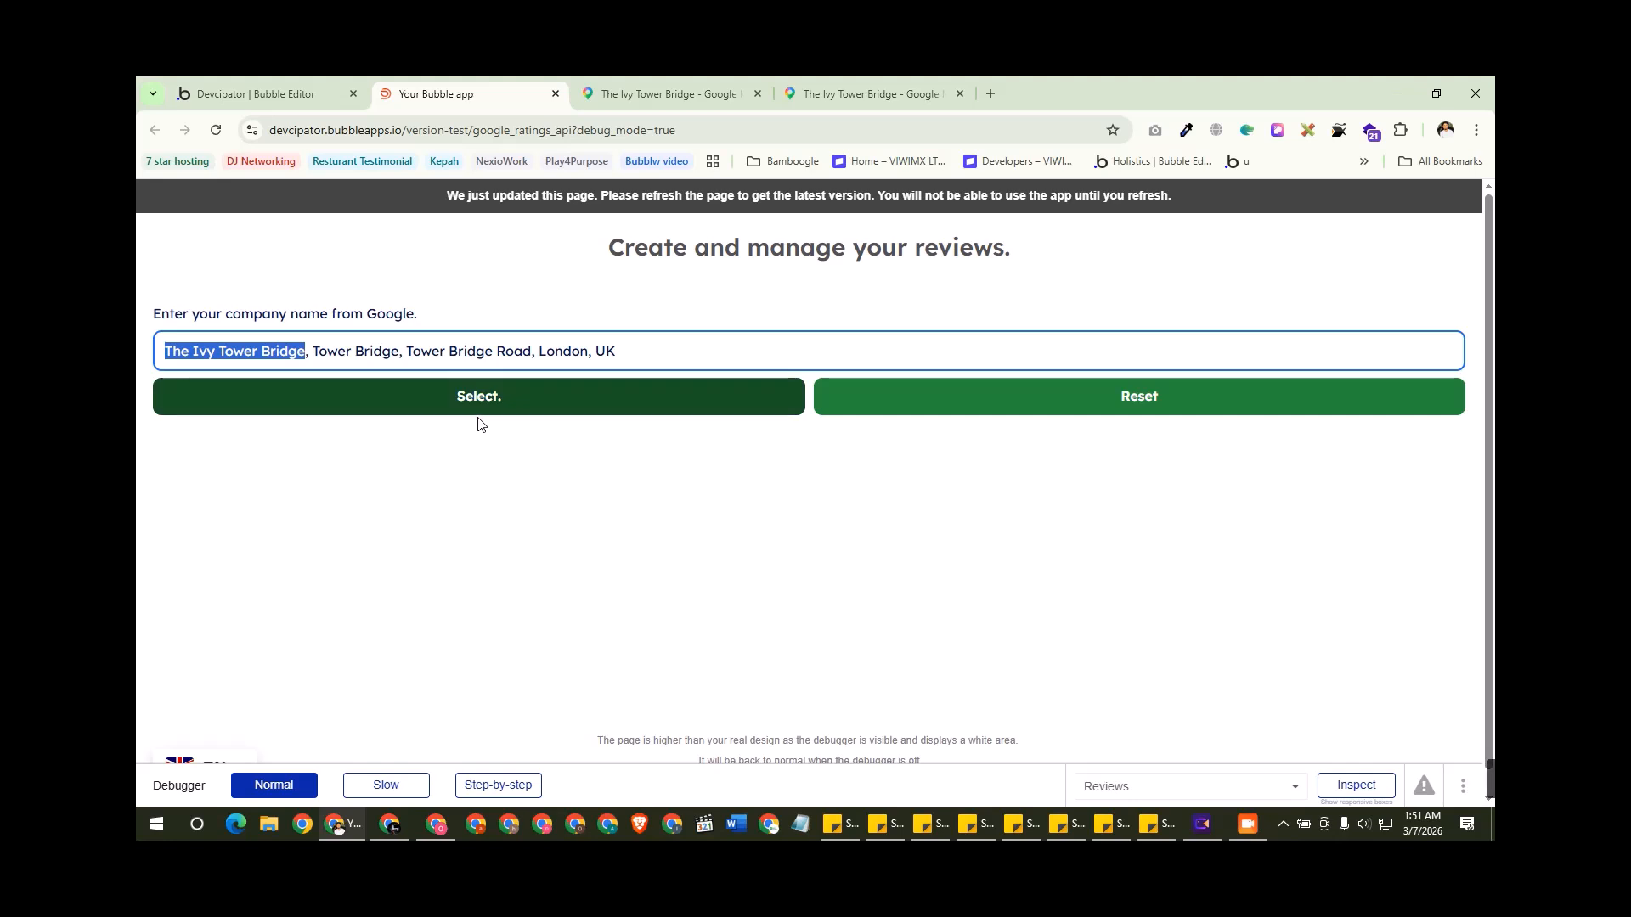
{"action": "key", "text": "F5"}
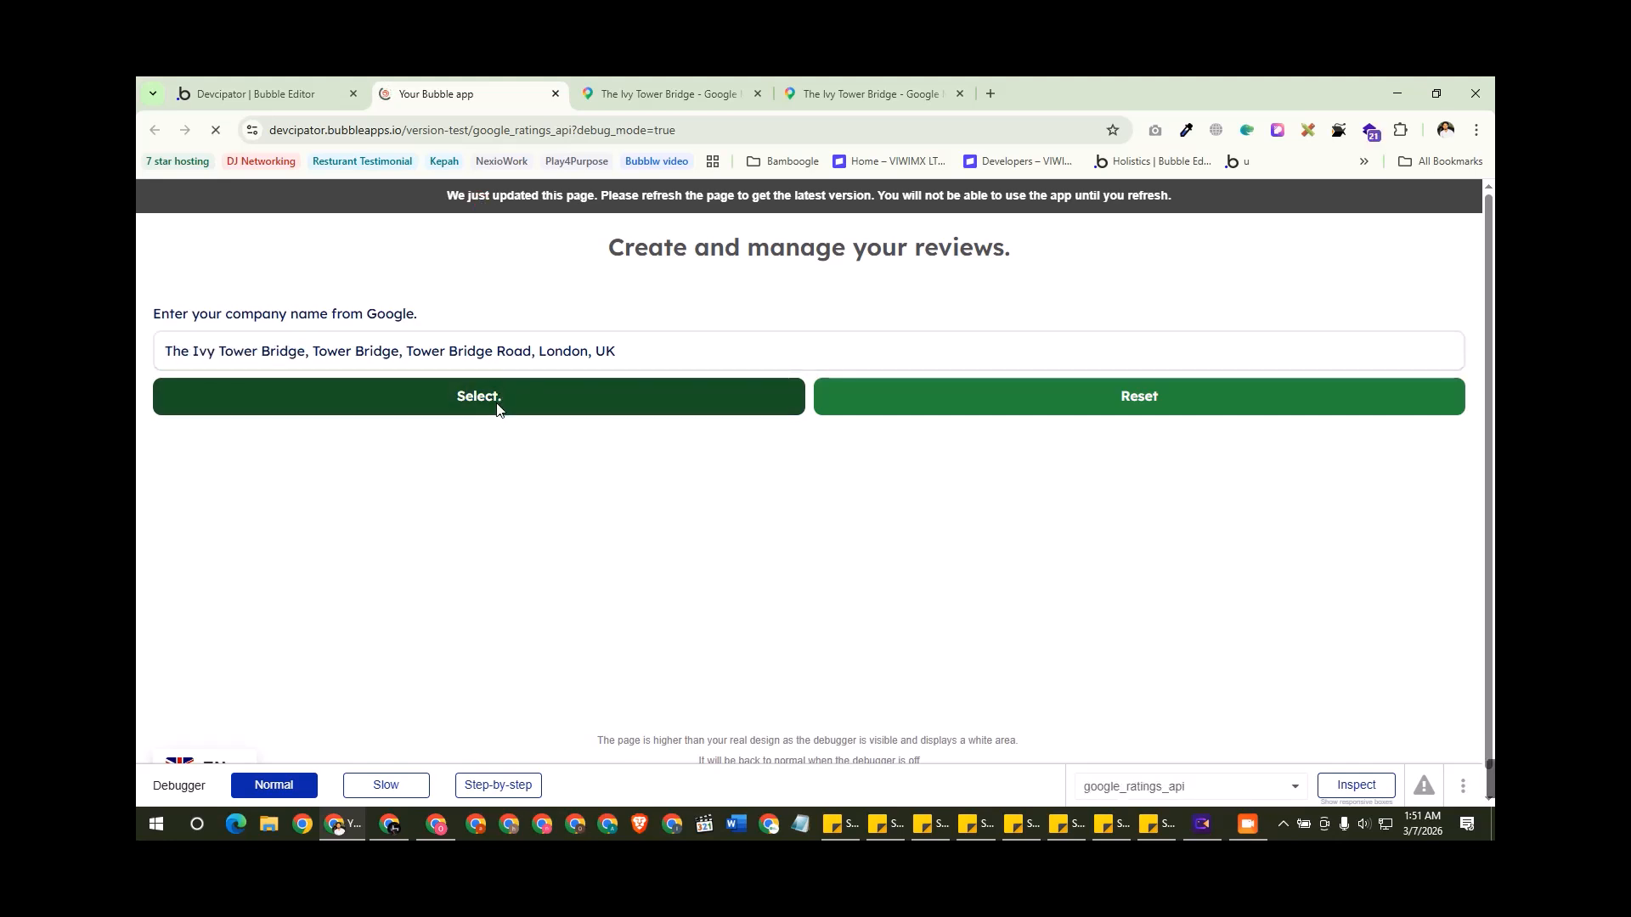
{"action": "left_click", "coordinate": [440, 358]}
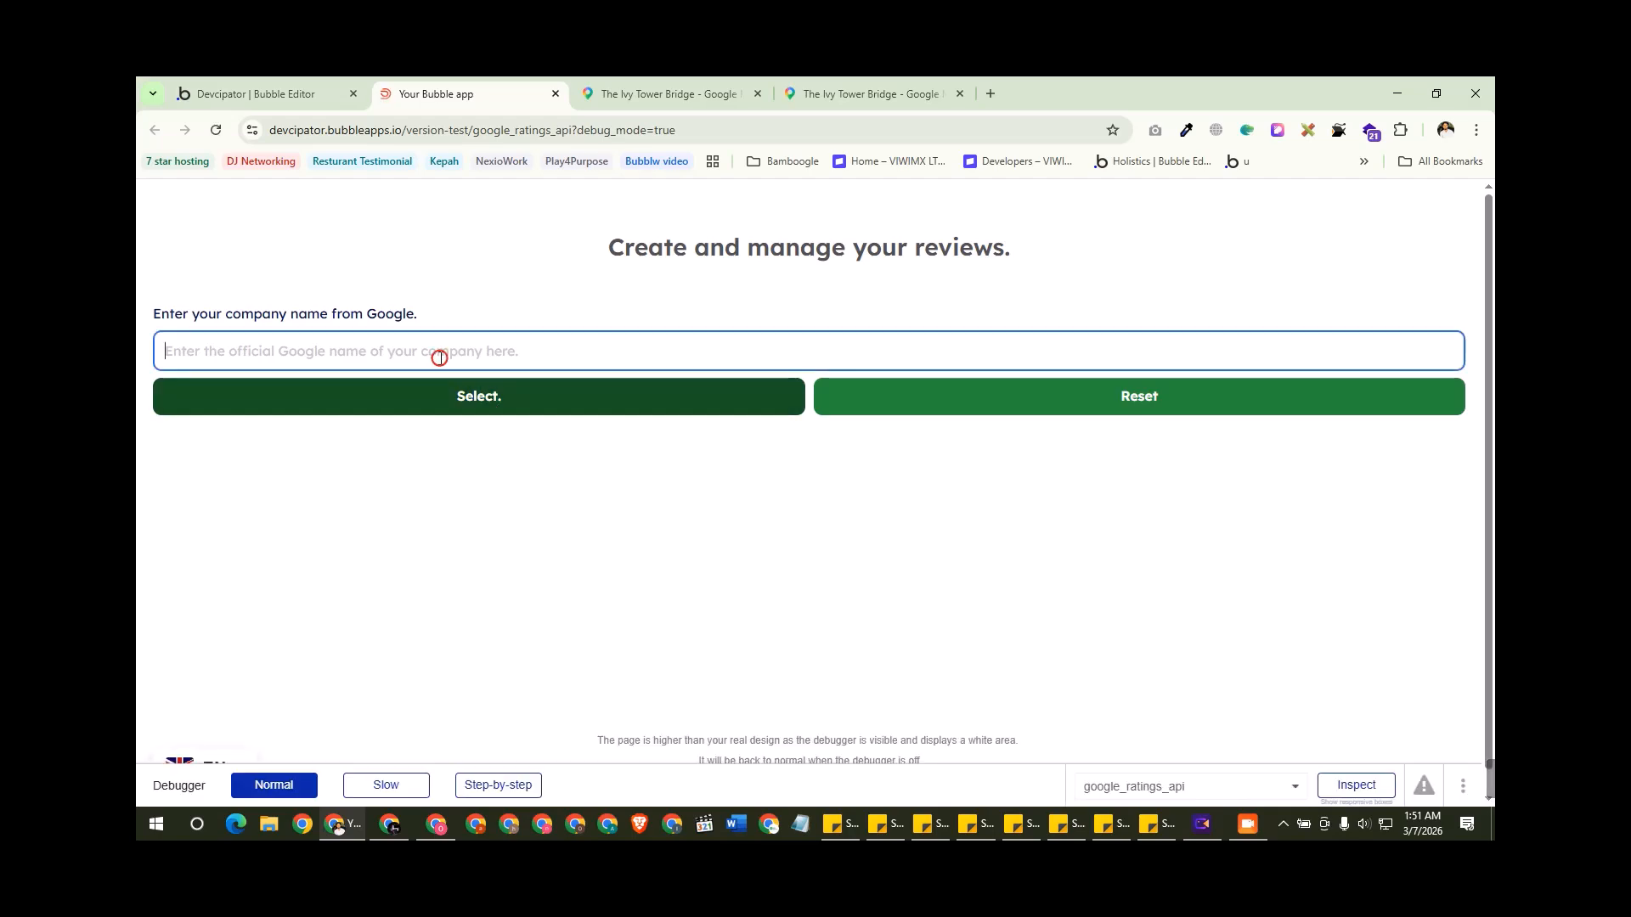
Step: Copy "The Ivy Tower Bridge" from Google Maps into the running app's company name field and submit it with the Select. action
{"action": "left_click", "coordinate": [646, 89]}
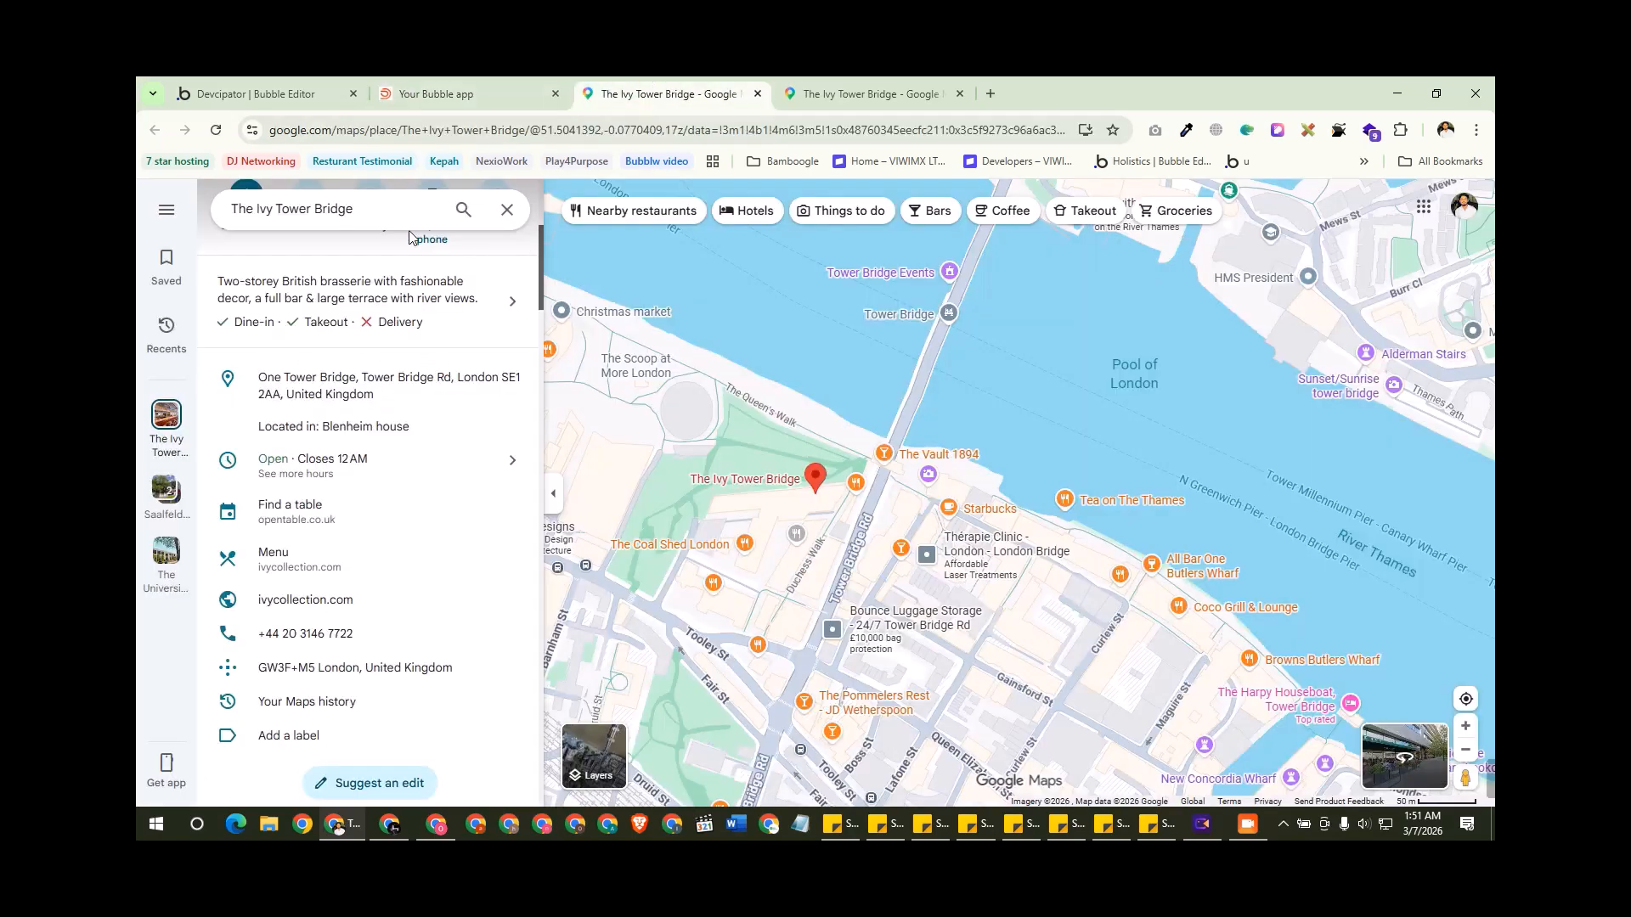
{"action": "left_click", "coordinate": [367, 211]}
{"action": "key", "text": "ctrl+c"}
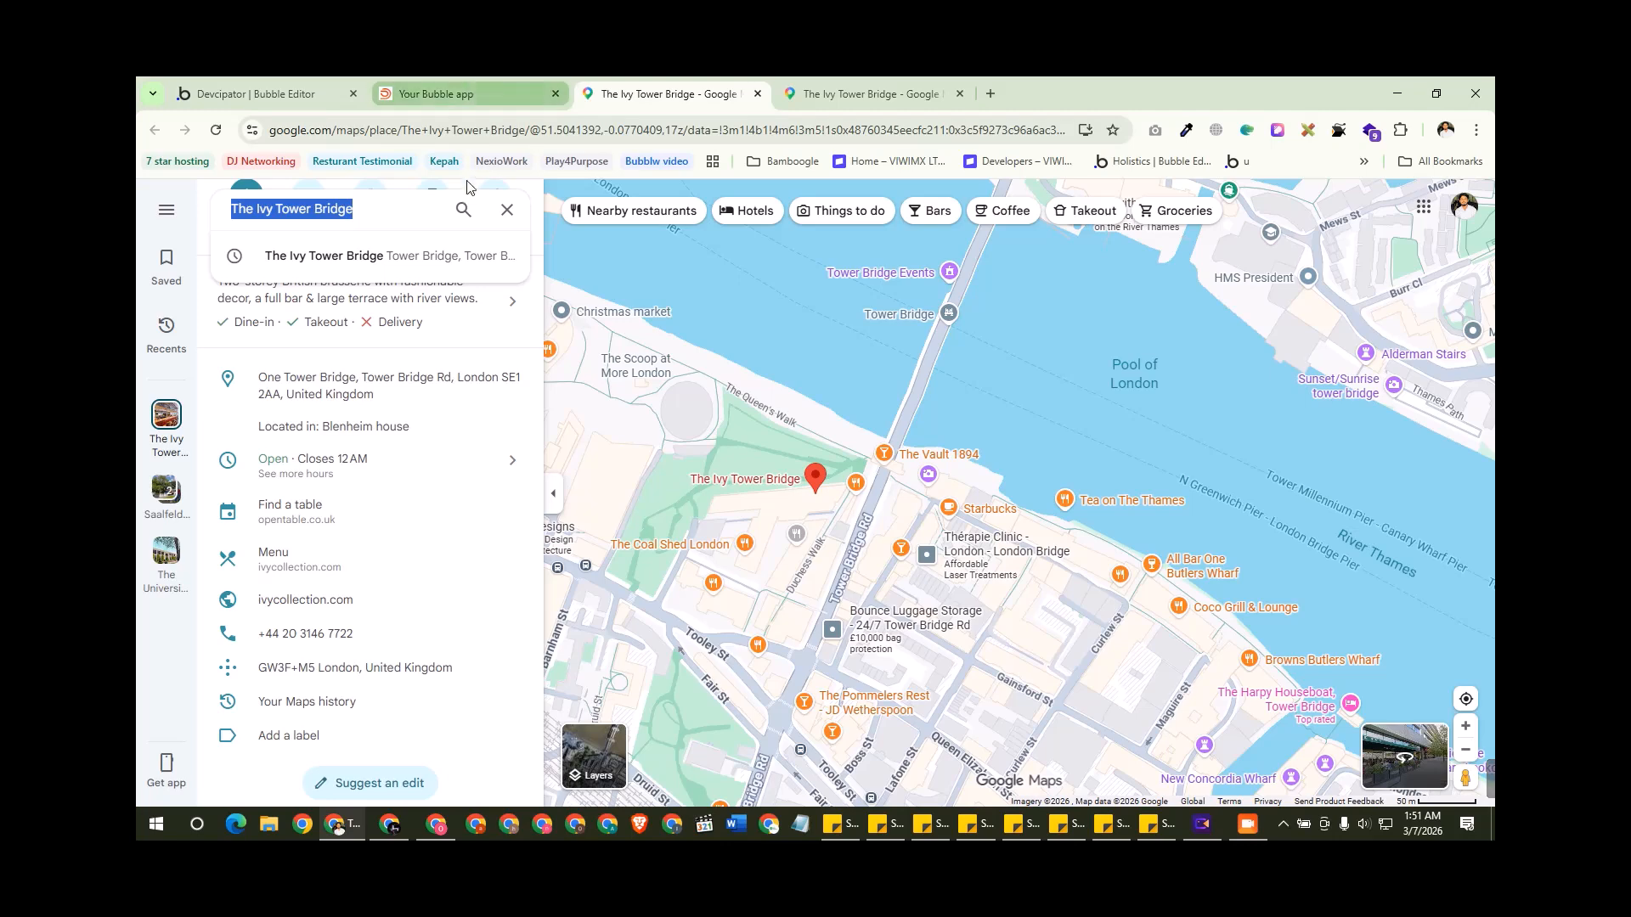
{"action": "left_click", "coordinate": [459, 94]}
{"action": "key", "text": "ctrl+v"}
{"action": "left_click", "coordinate": [472, 406]}
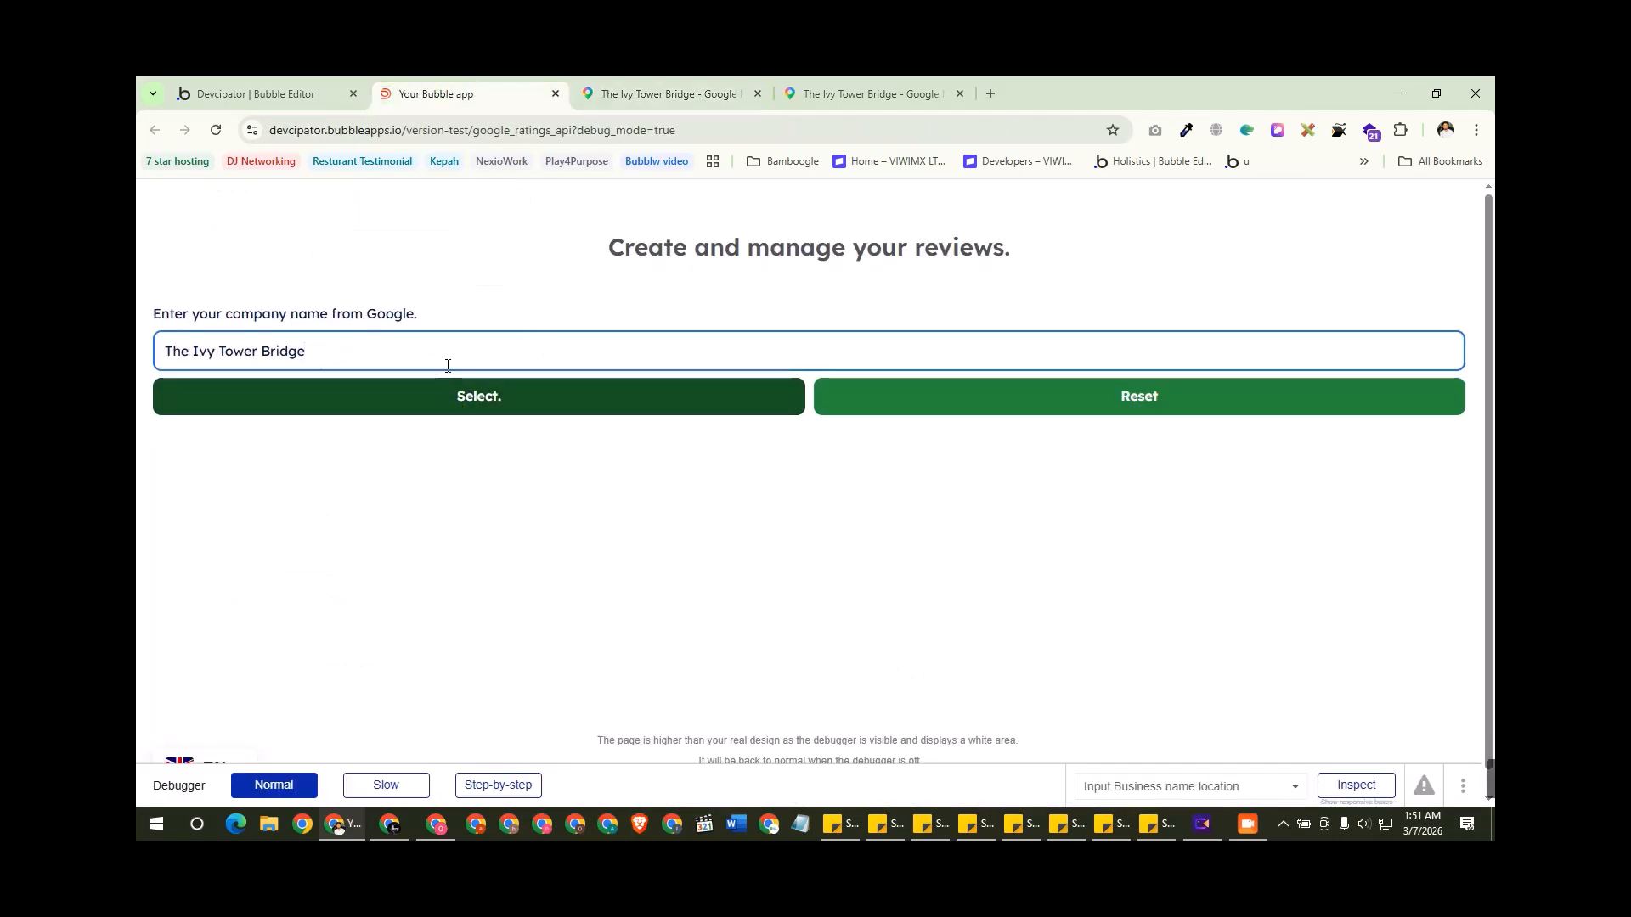
Step: Pick The Ivy Tower Bridge, Tower Bridge Road, London, and open its reviews in Google to examine the review summary
{"action": "left_click", "coordinate": [437, 383]}
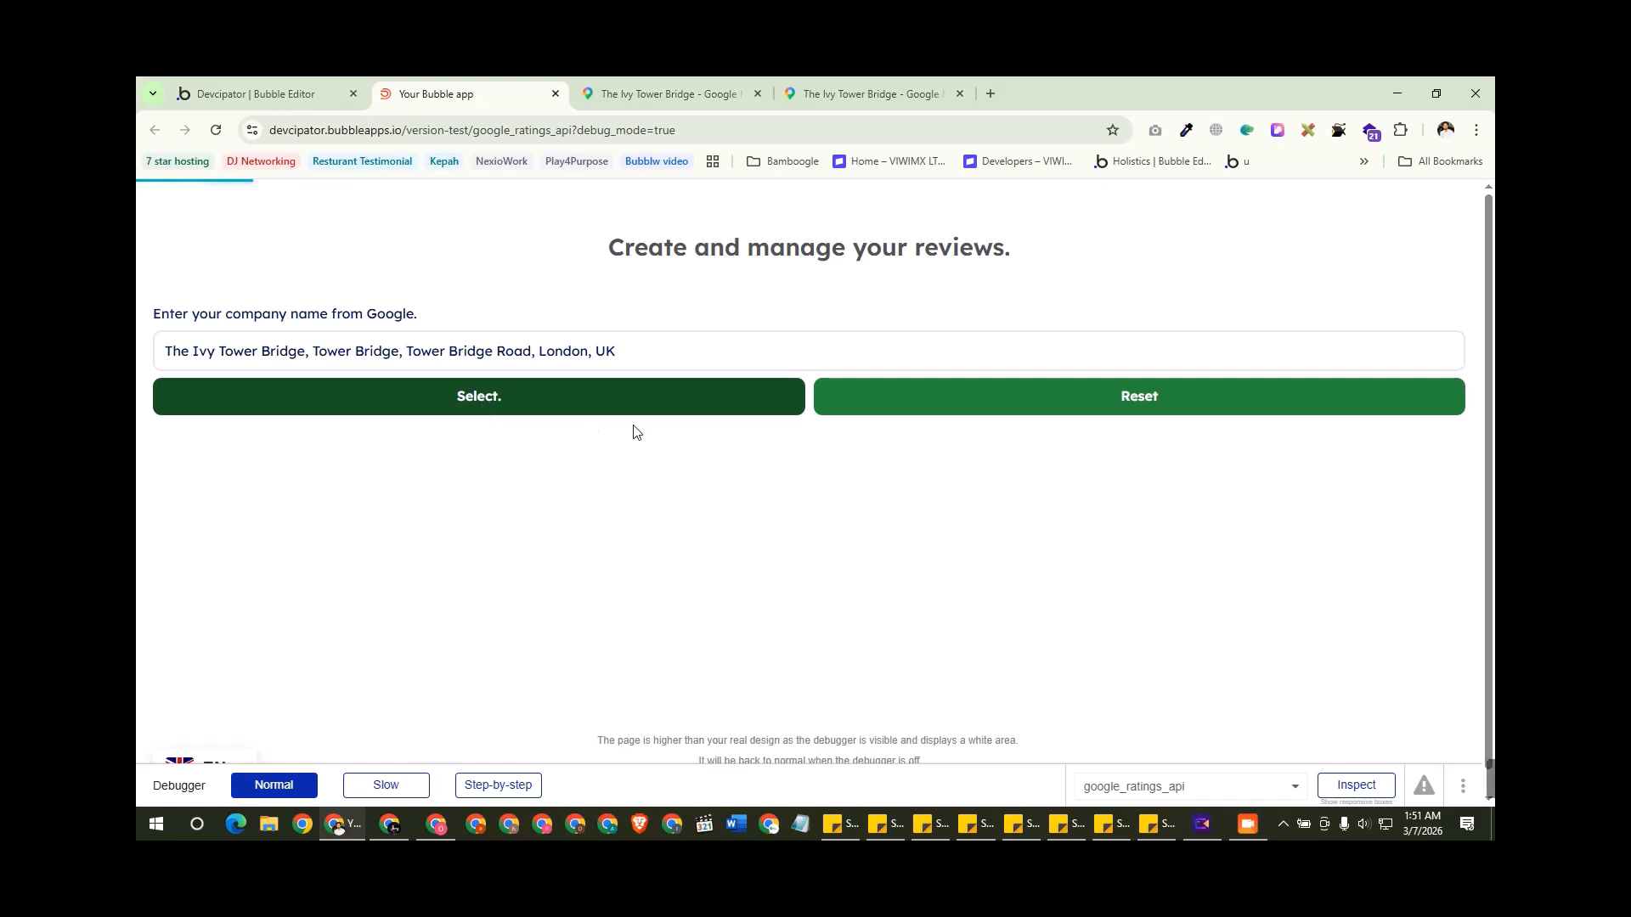
{"action": "scroll", "coordinate": [332, 476], "scroll_direction": "down", "scroll_amount": 1}
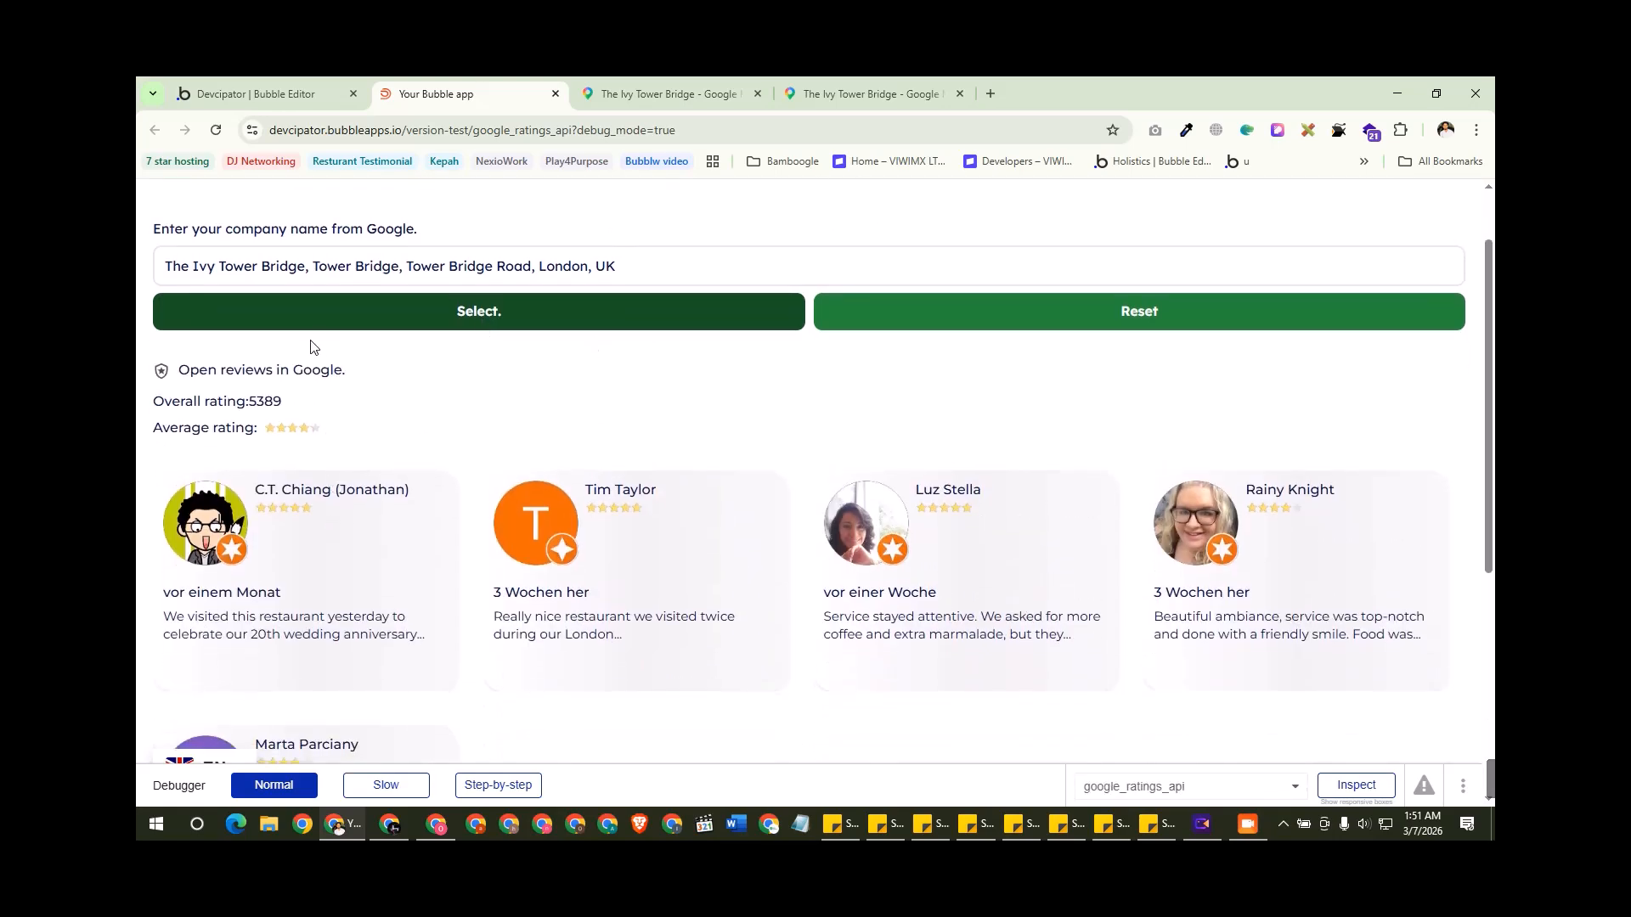
{"action": "left_click", "coordinate": [272, 375]}
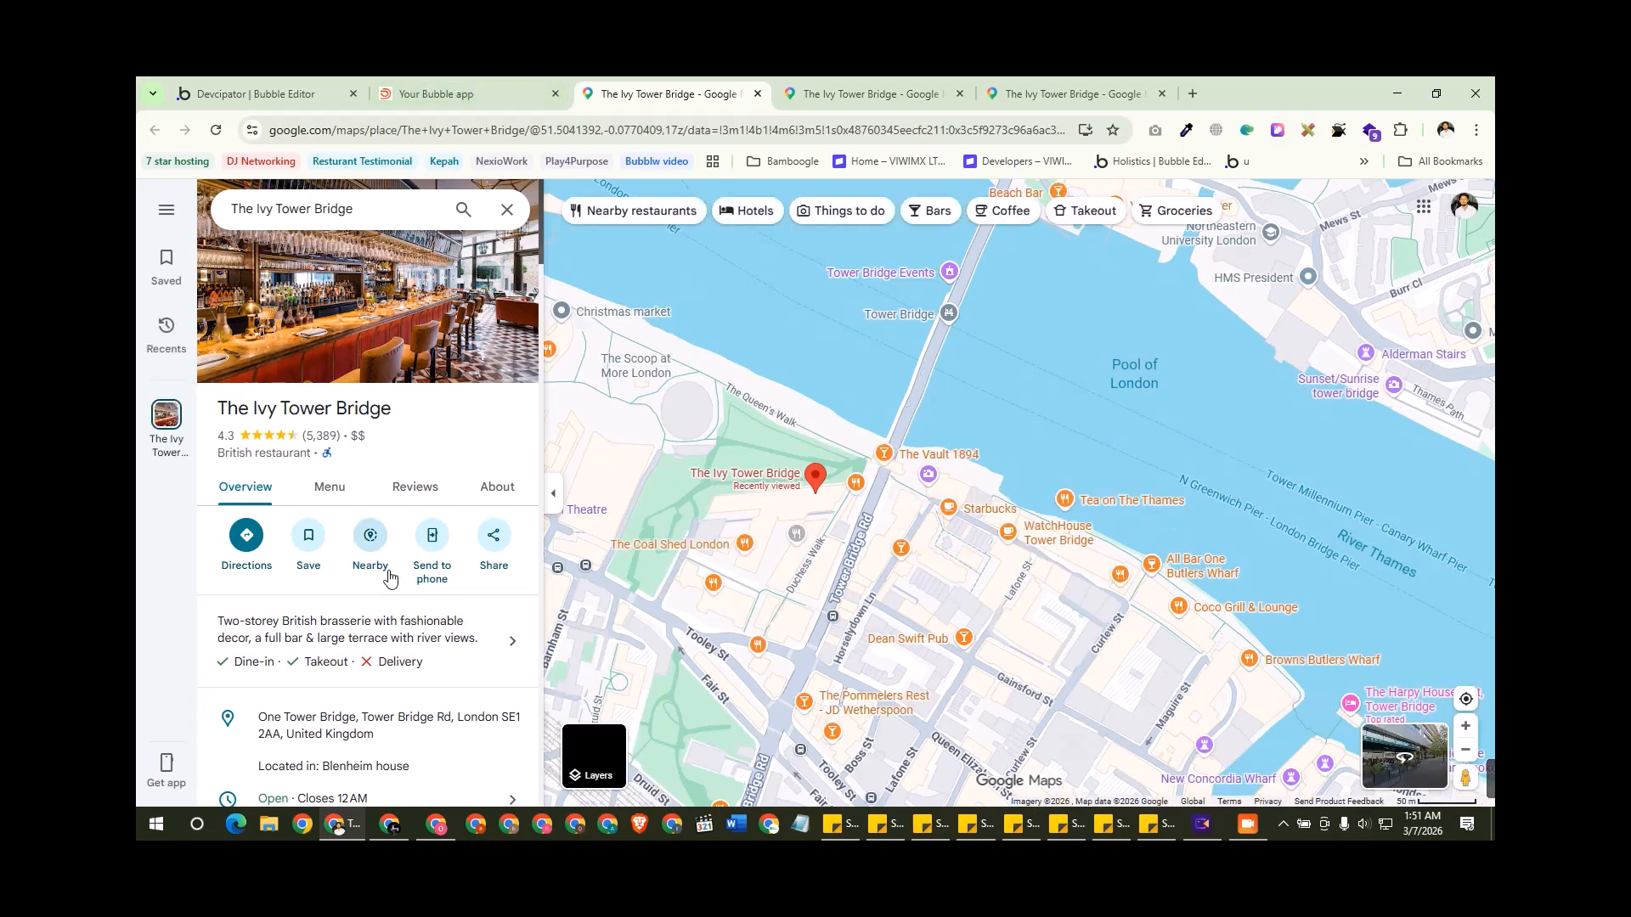
{"action": "scroll", "coordinate": [365, 577], "scroll_direction": "down", "scroll_amount": 5}
{"action": "scroll", "coordinate": [365, 605], "scroll_direction": "down", "scroll_amount": 10}
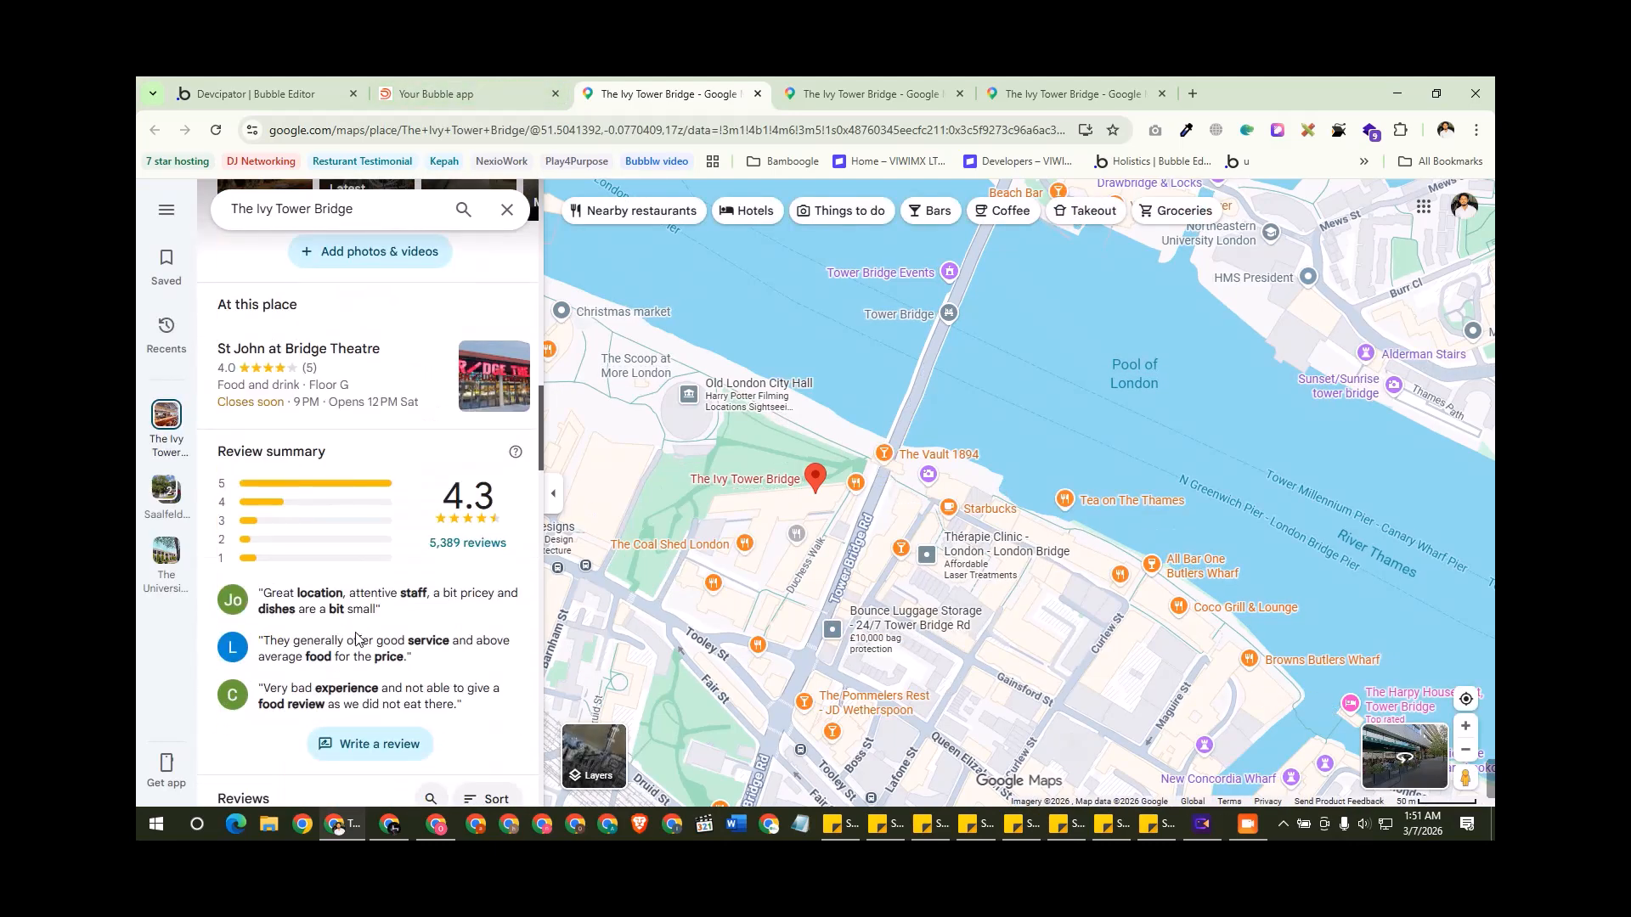
Step: Return to the running app and look through all the review cards loaded for the restaurant
{"action": "left_click", "coordinate": [427, 86]}
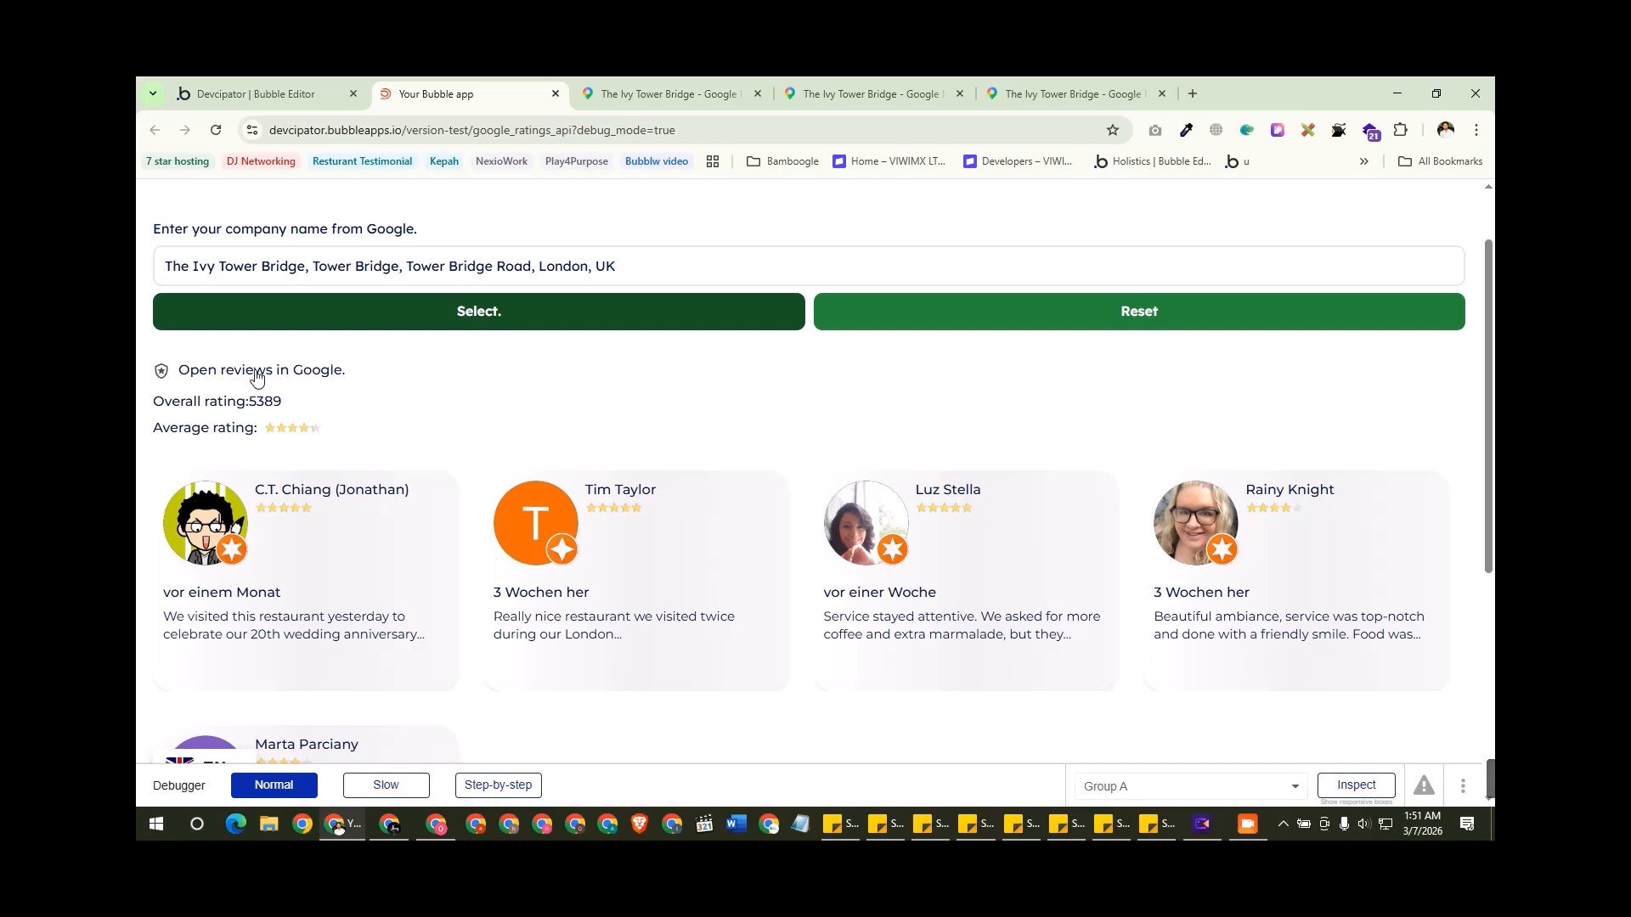
{"action": "scroll", "coordinate": [503, 519], "scroll_direction": "down", "scroll_amount": 1}
{"action": "scroll", "coordinate": [503, 520], "scroll_direction": "down", "scroll_amount": 2}
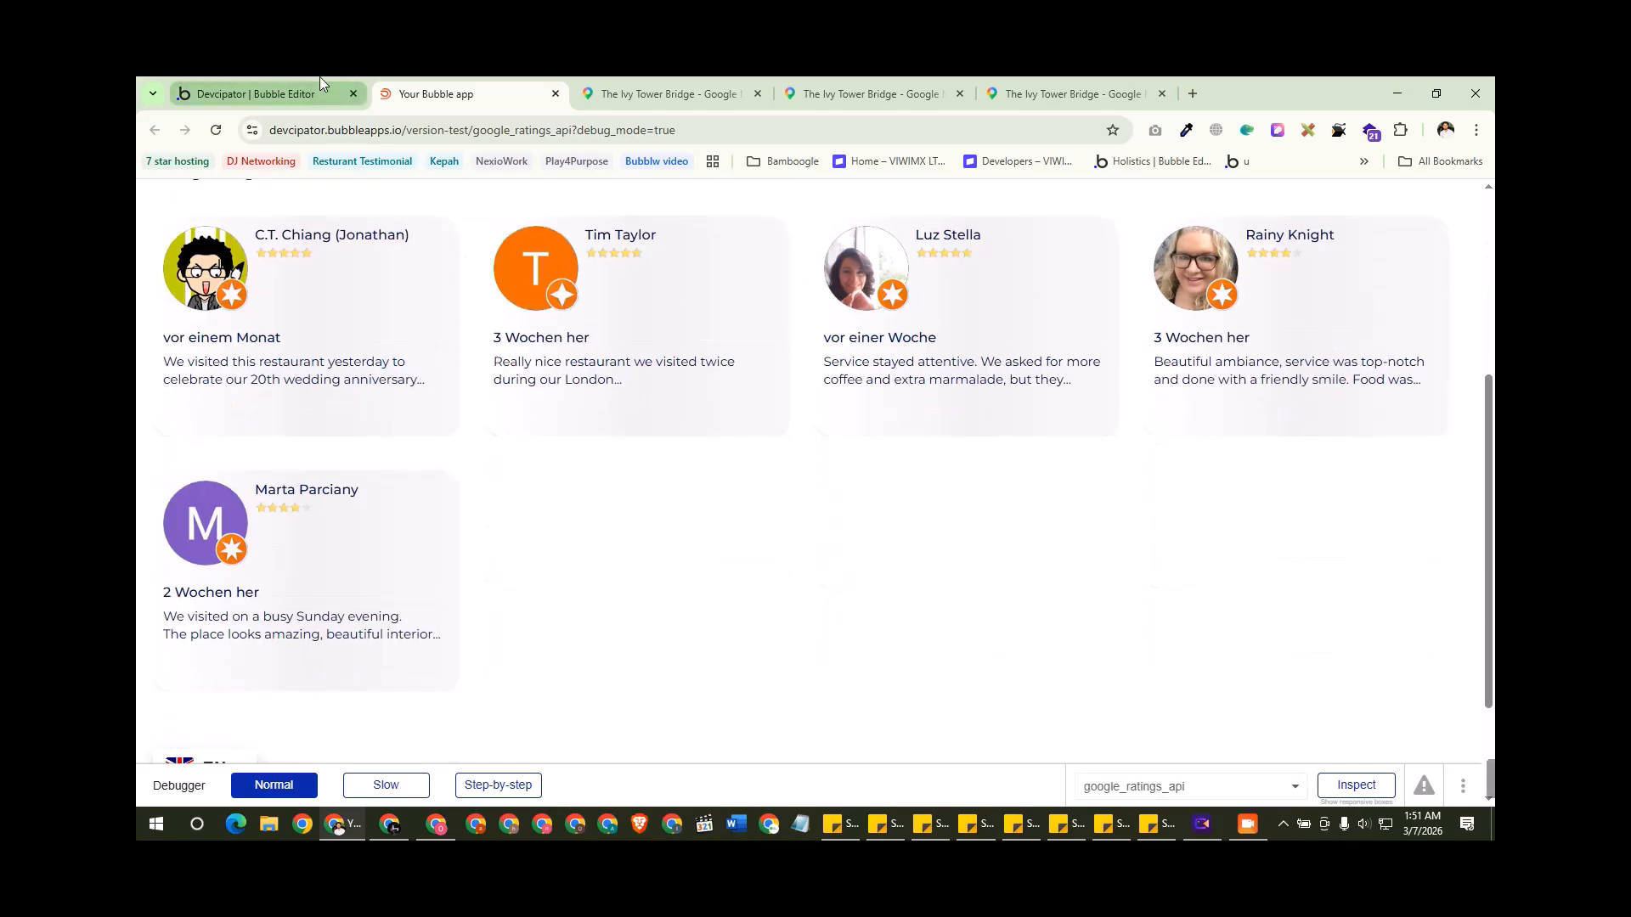
Step: Switch to the Bubble editor and examine the reviews repeating group's data source and its available data fields
{"action": "left_click", "coordinate": [262, 87]}
{"action": "left_click", "coordinate": [156, 240]}
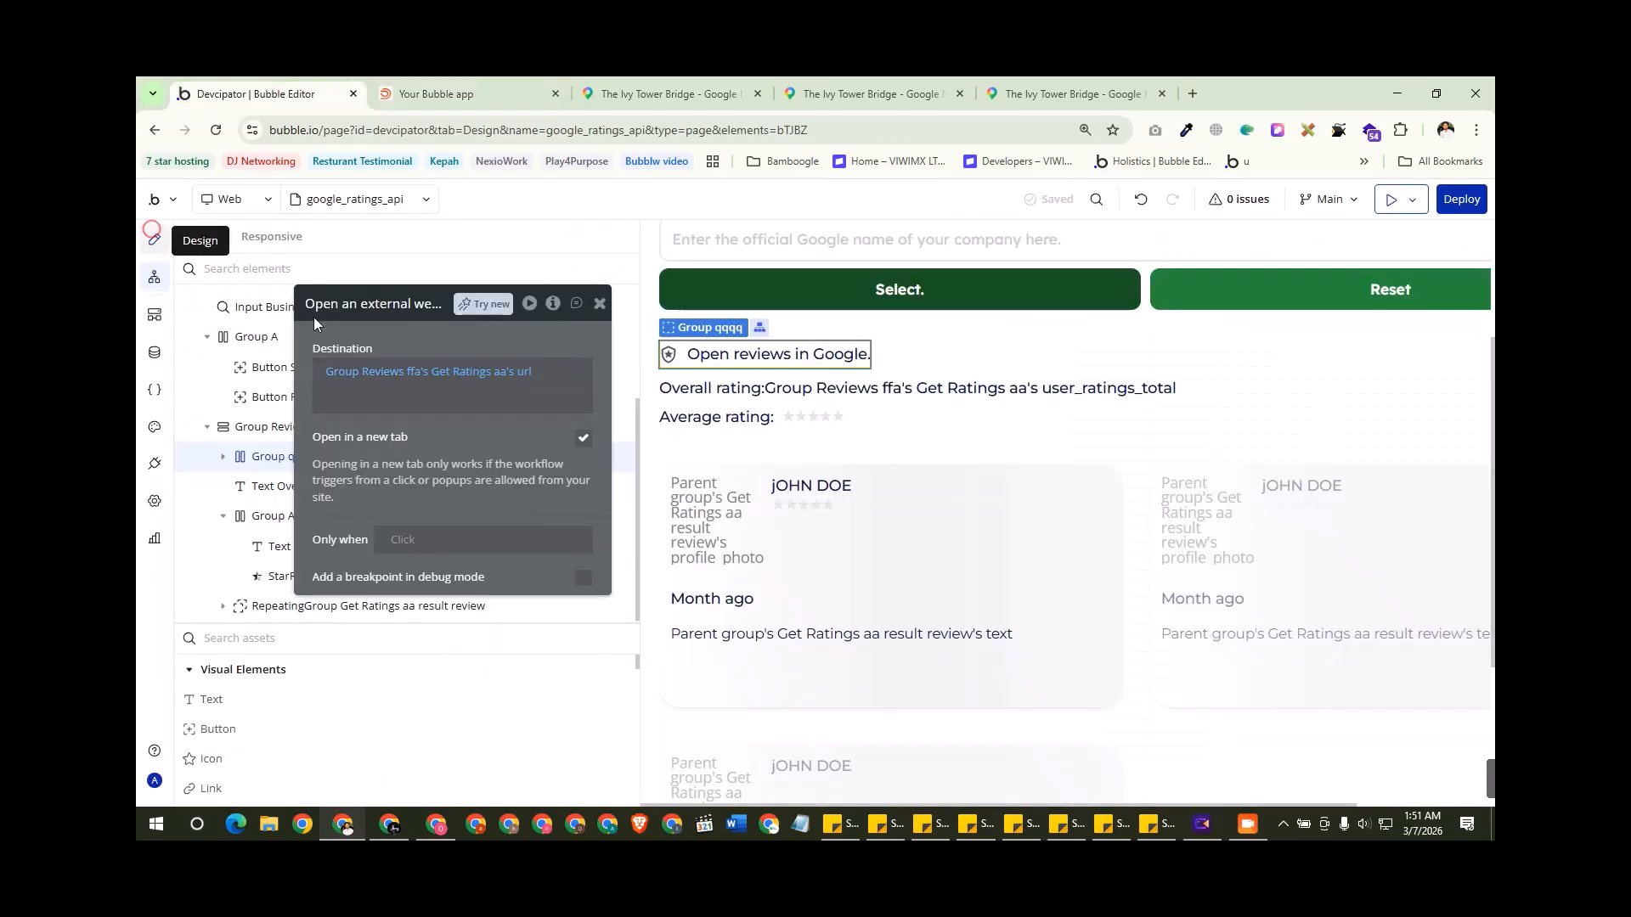
{"action": "left_click", "coordinate": [1130, 611]}
{"action": "left_click", "coordinate": [479, 443]}
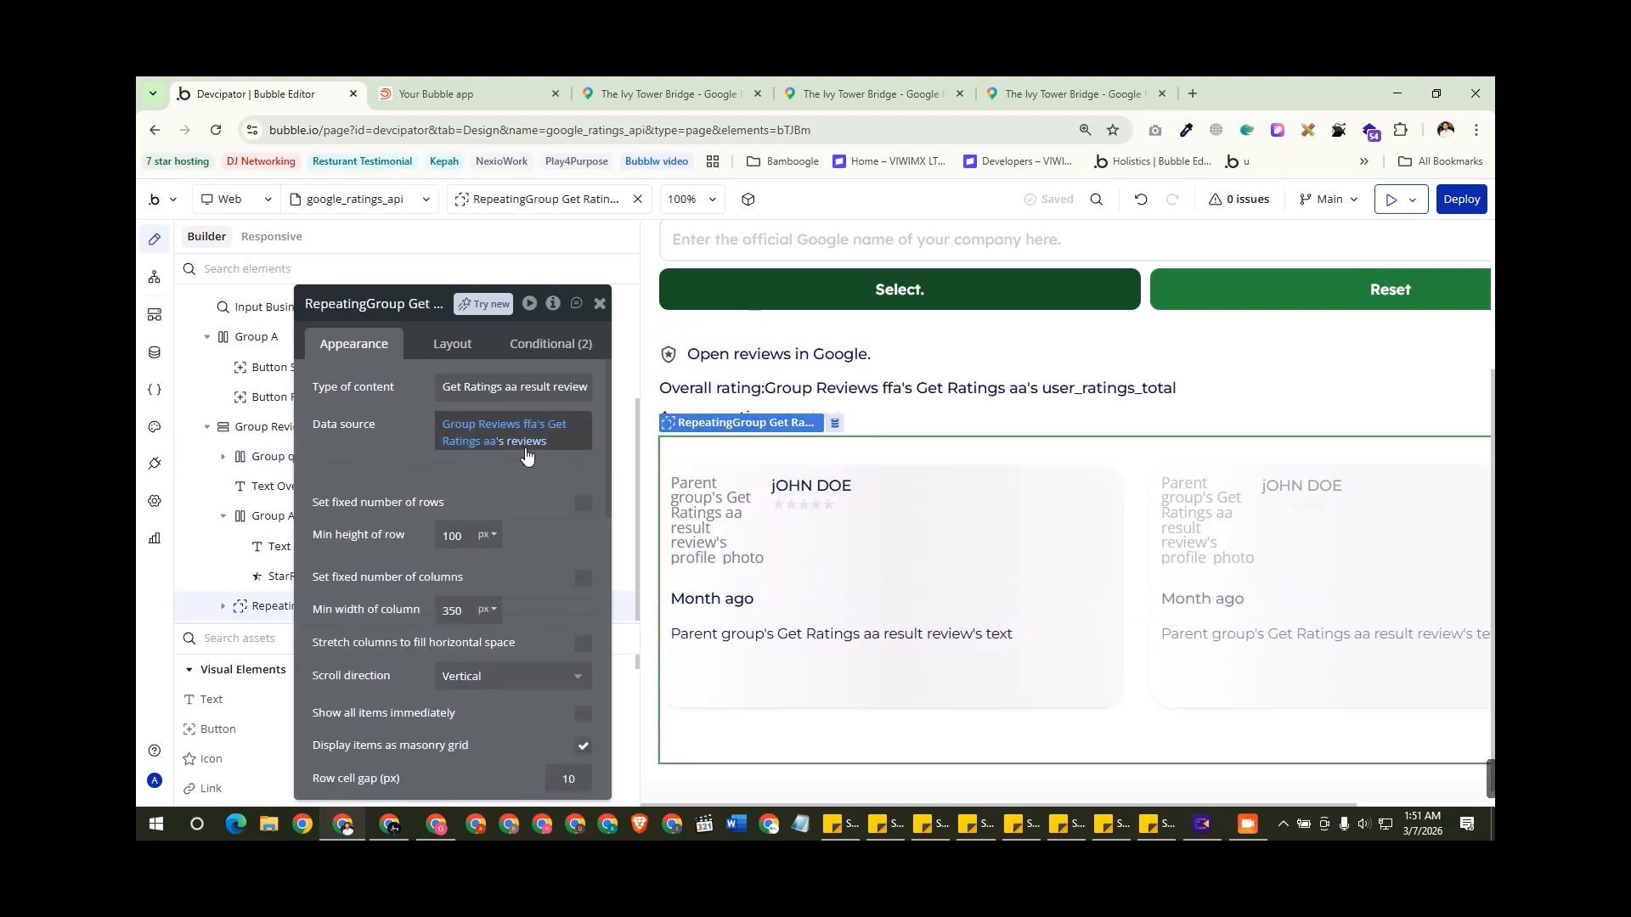
{"action": "left_click", "coordinate": [476, 451]}
{"action": "left_click", "coordinate": [456, 462]}
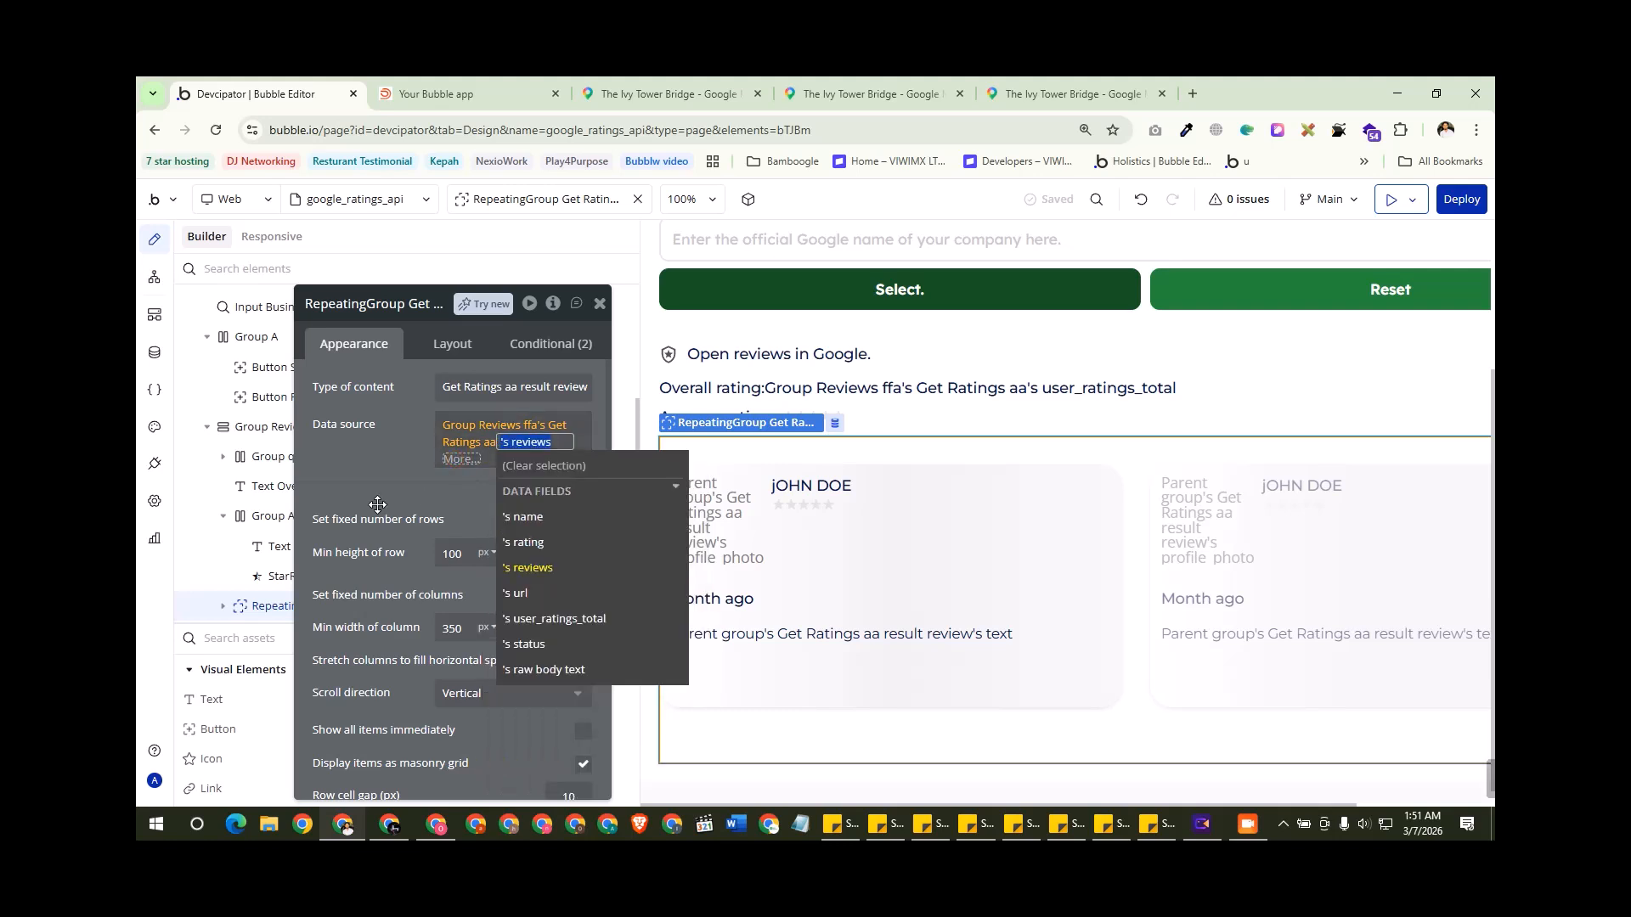
{"action": "left_click", "coordinate": [533, 576]}
{"action": "left_click_drag", "start_coordinate": [389, 508], "coordinate": [420, 433]}
{"action": "left_click_drag", "start_coordinate": [406, 516], "coordinate": [948, 463]}
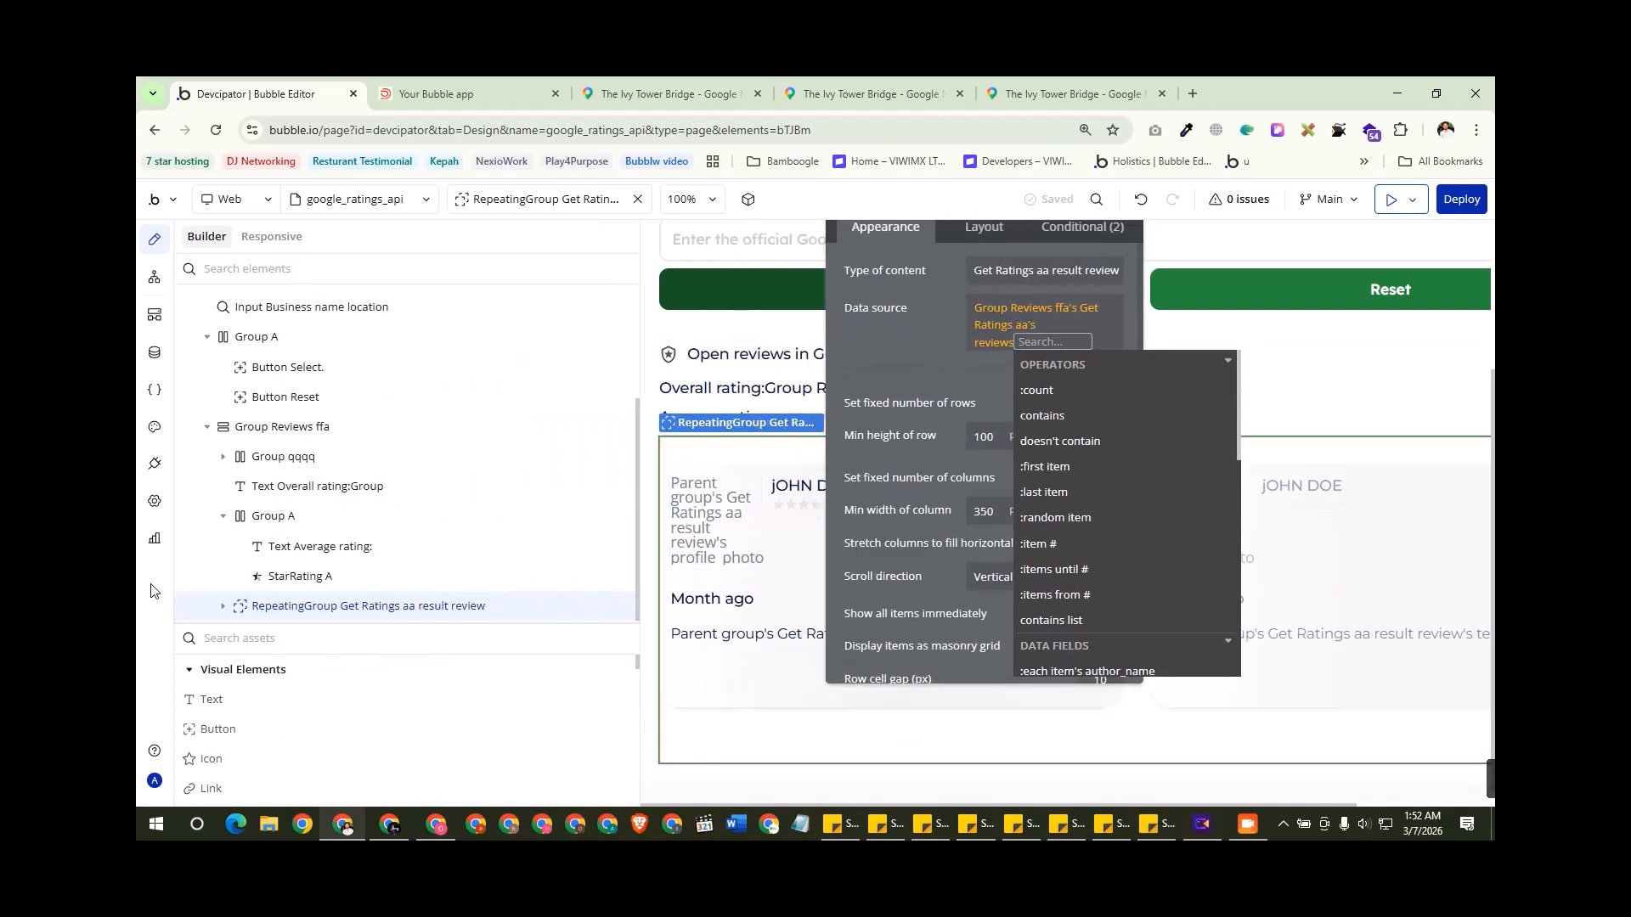
Step: Examine the data bindings of the group inside the review cell and its author name, star rating and profile photo
{"action": "left_click", "coordinate": [224, 606]}
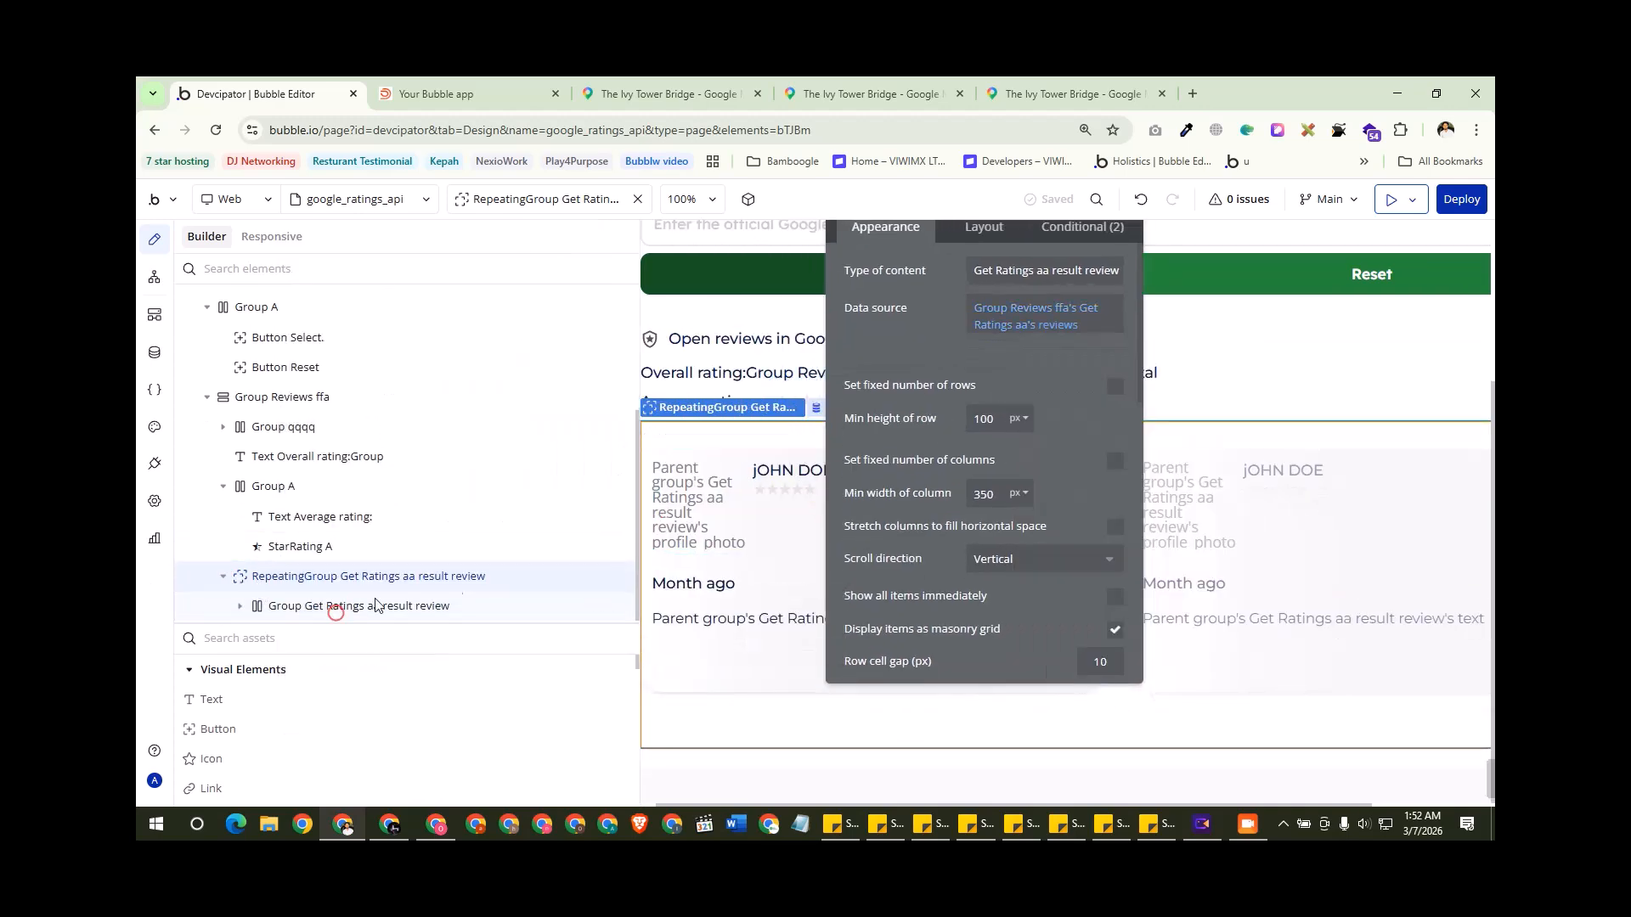
{"action": "left_click", "coordinate": [417, 606]}
{"action": "left_click_drag", "start_coordinate": [1006, 343], "coordinate": [1235, 476]}
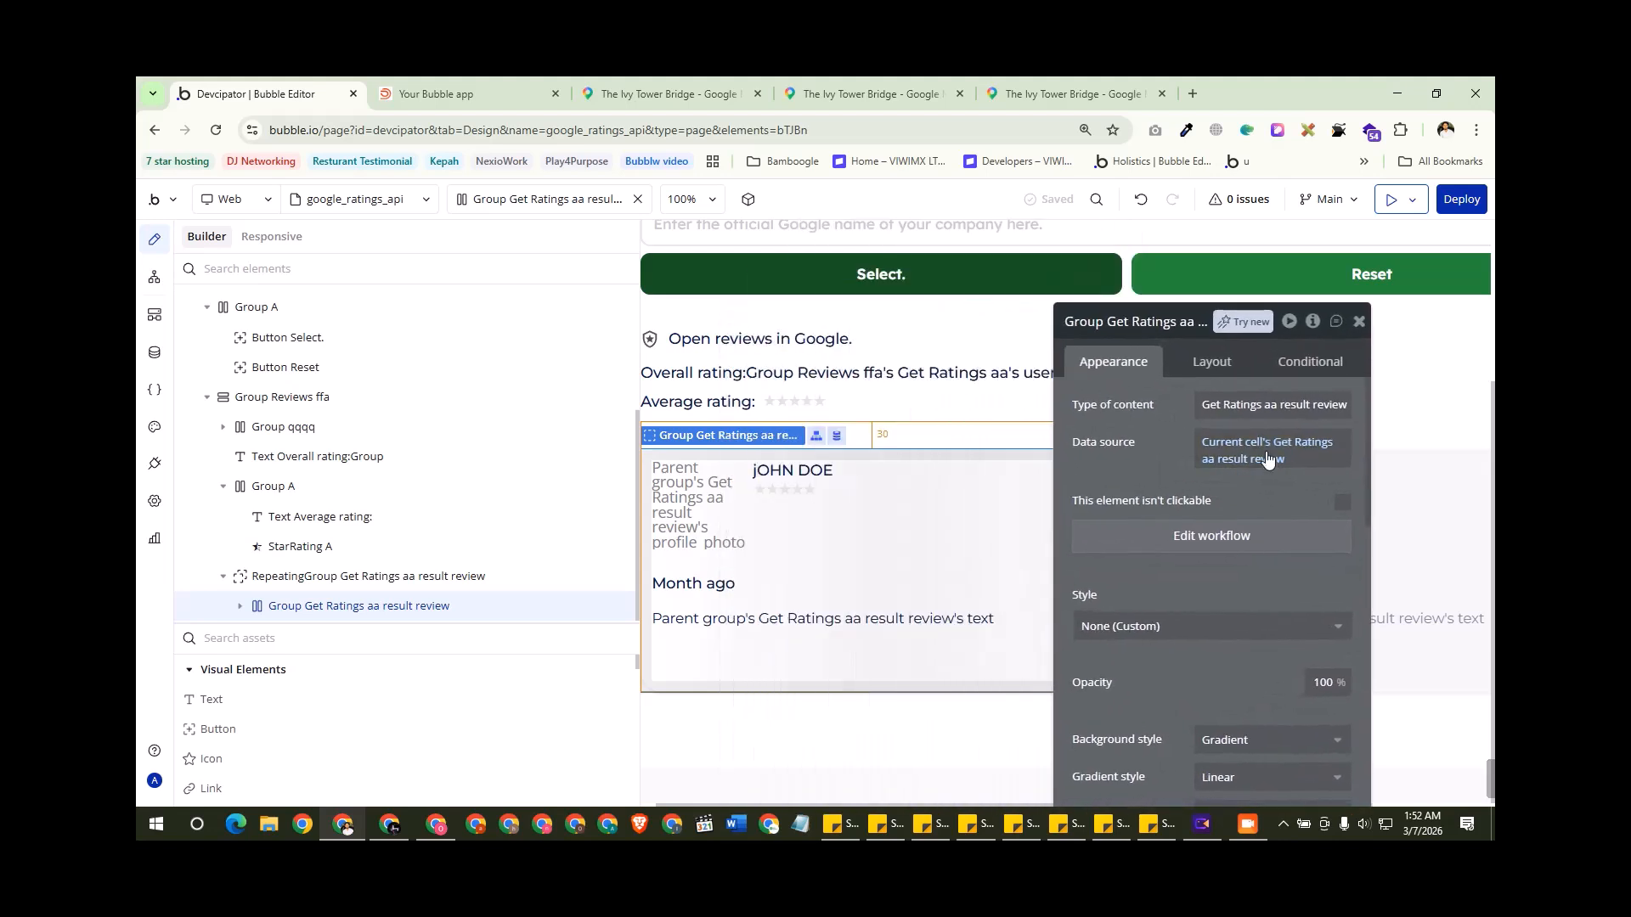
{"action": "left_click", "coordinate": [781, 469]}
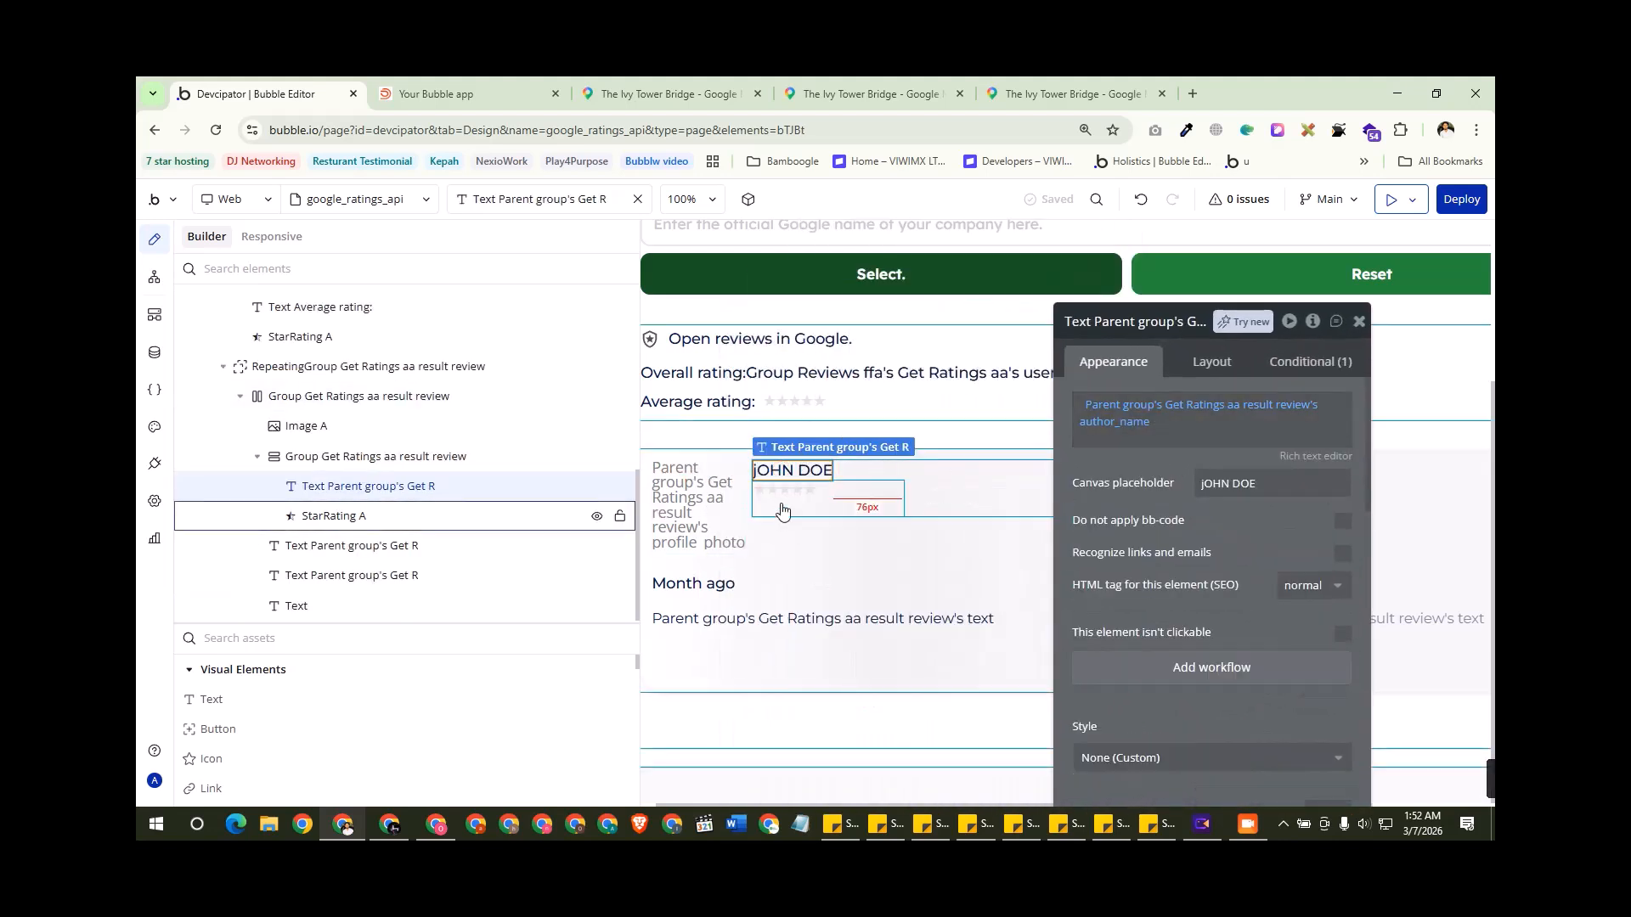
{"action": "left_click", "coordinate": [790, 492]}
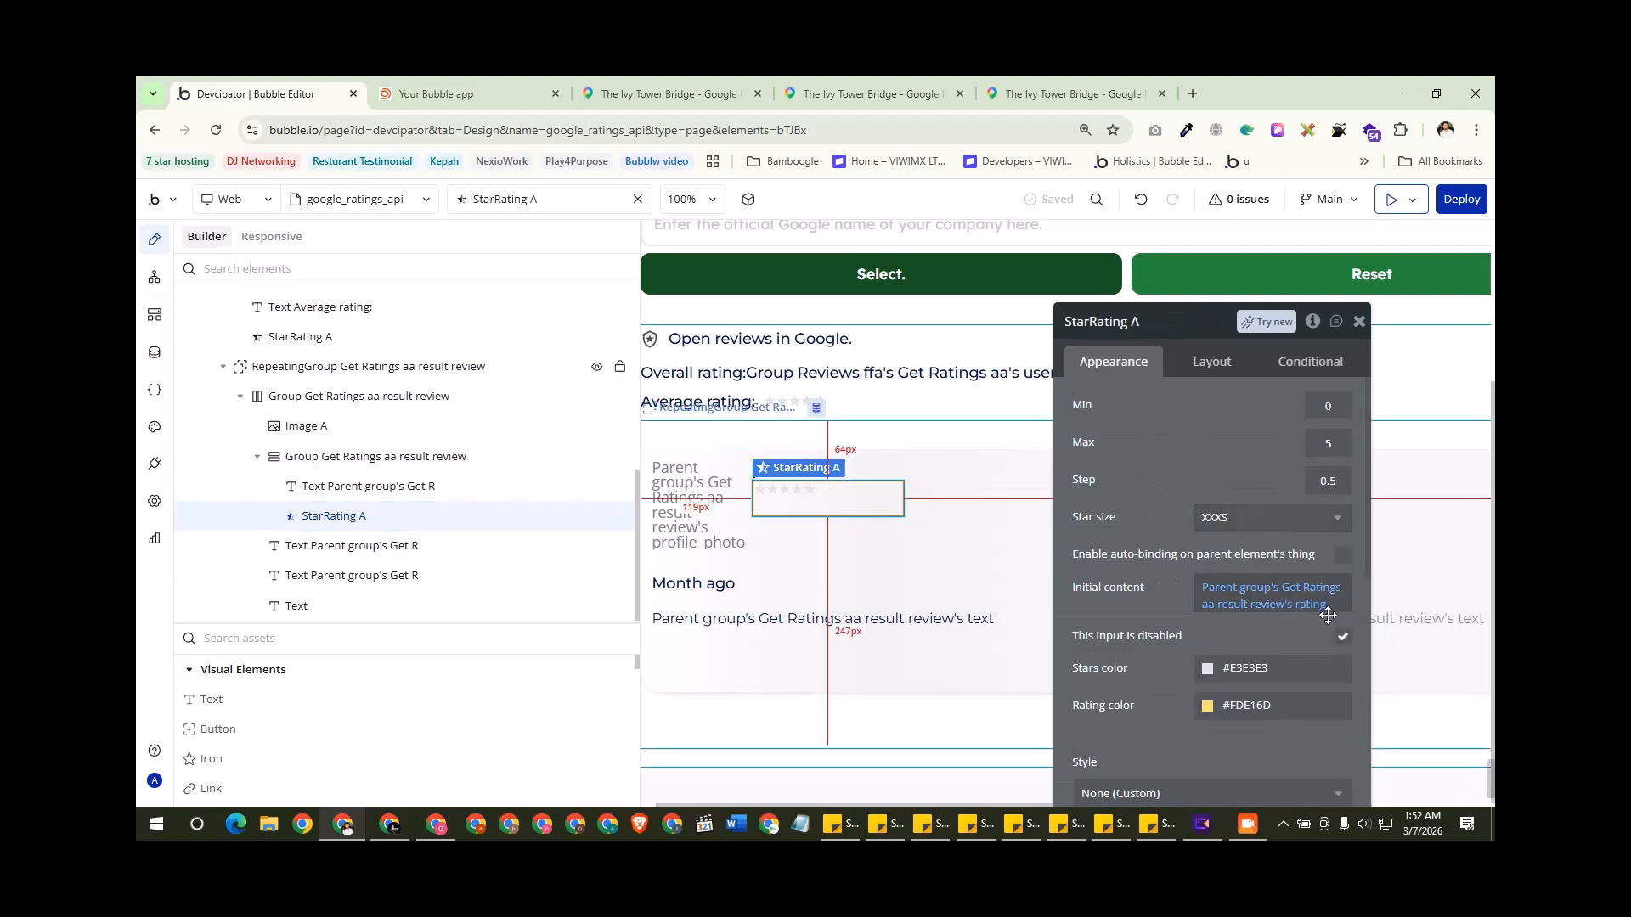
{"action": "left_click", "coordinate": [696, 508]}
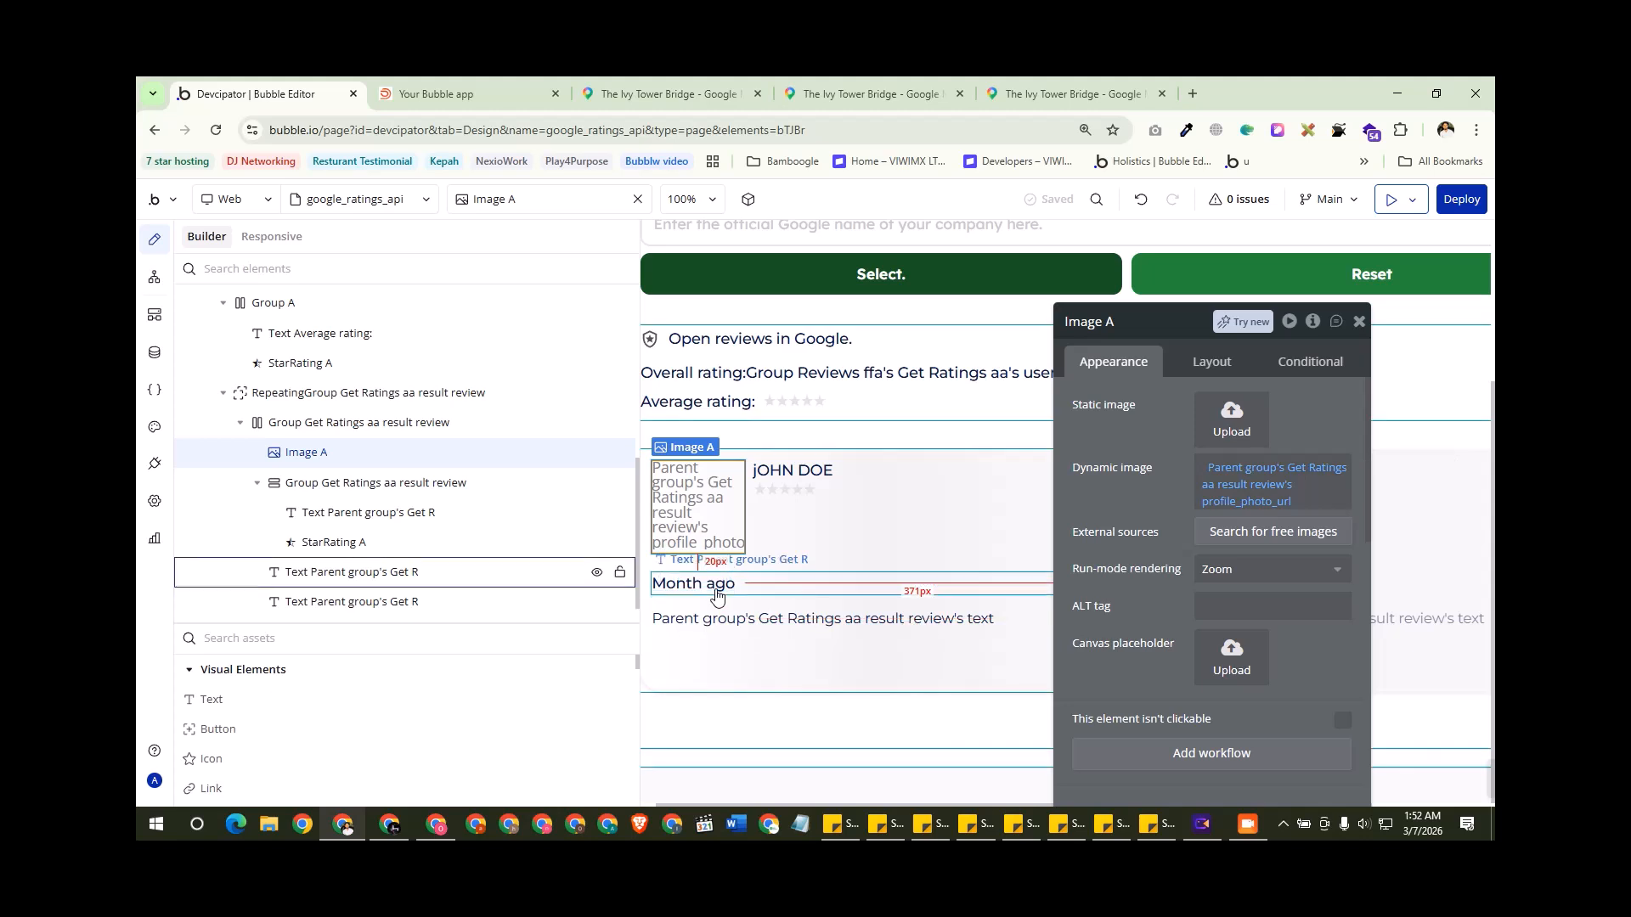
Step: Examine the expressions behind the review card's relative time text, its canvas placeholder and the review text
{"action": "left_click", "coordinate": [865, 583]}
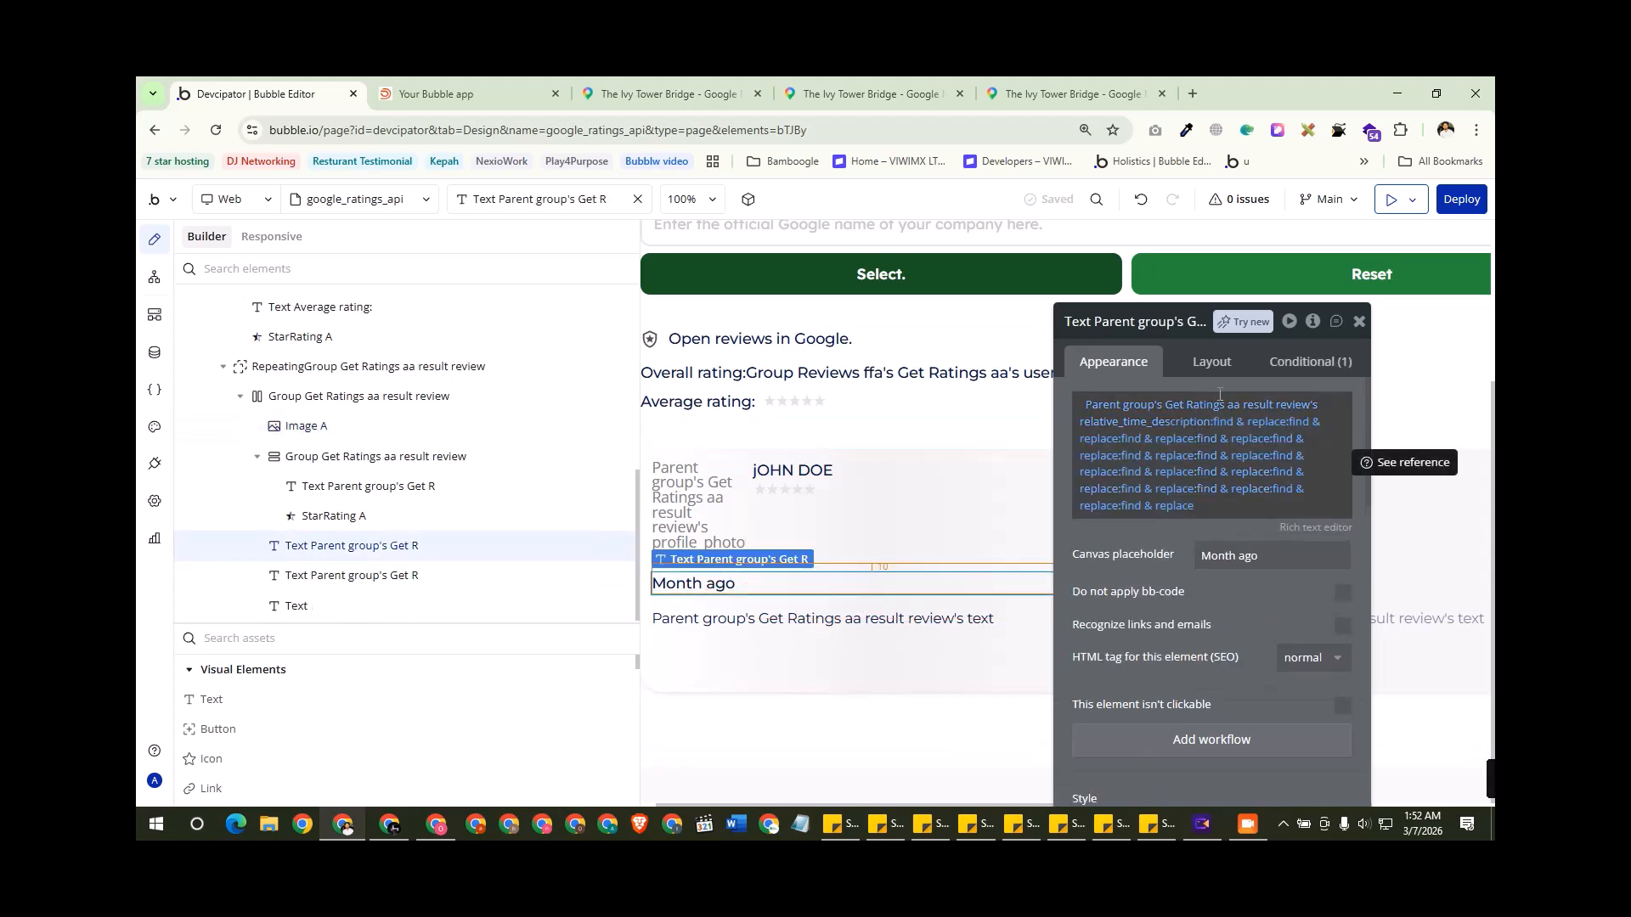
{"action": "left_click", "coordinate": [1298, 408]}
{"action": "left_click", "coordinate": [1314, 395]}
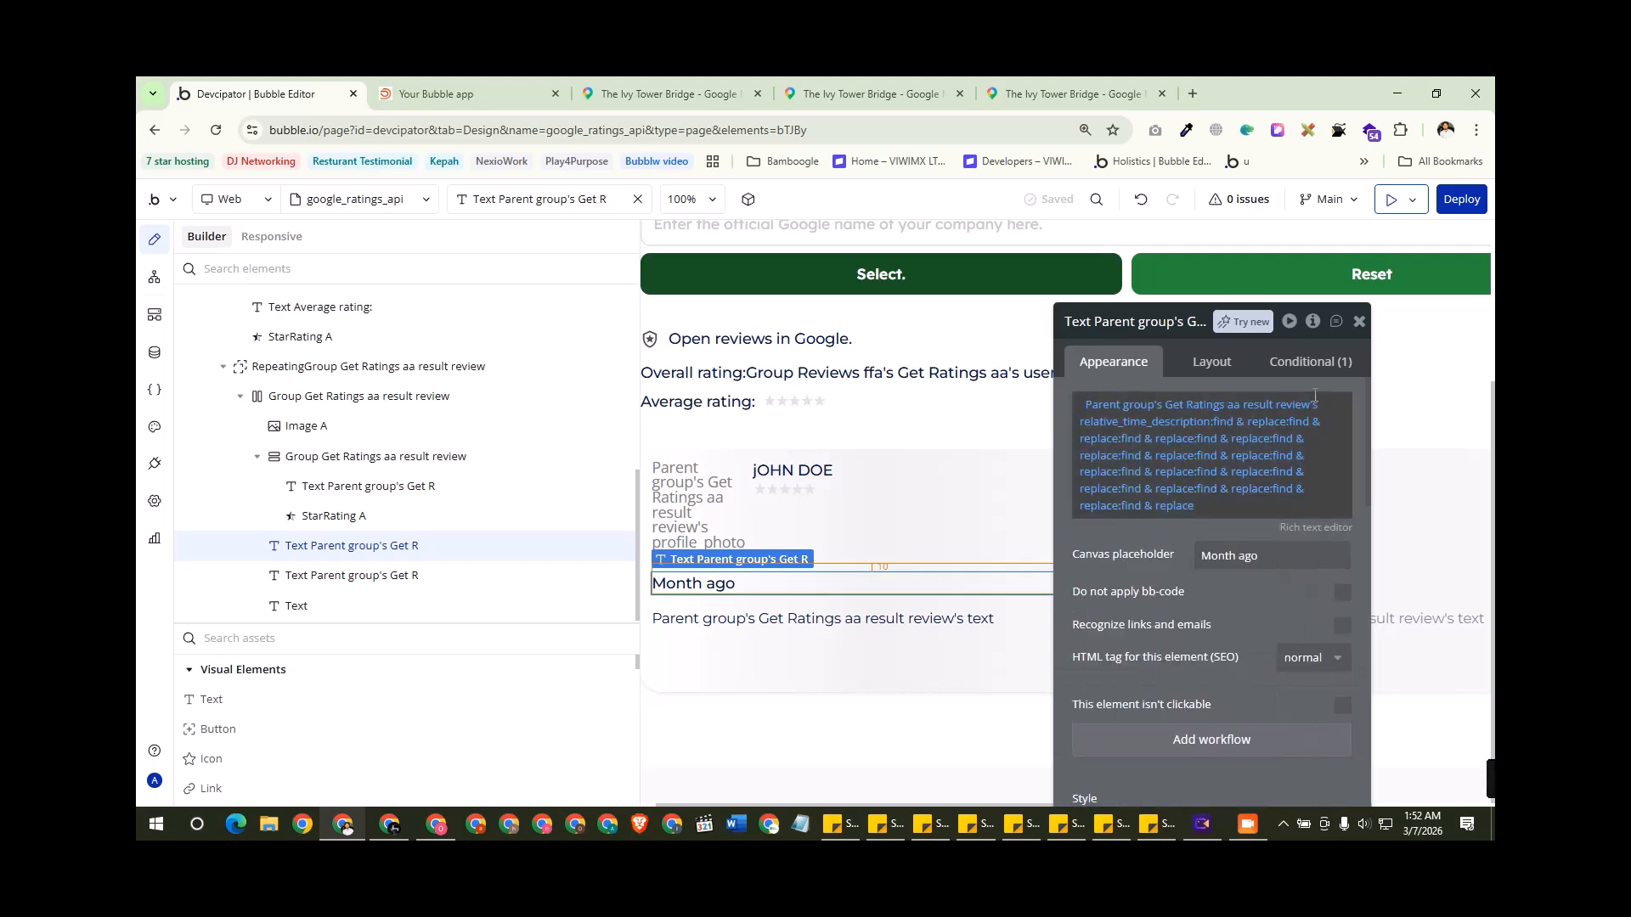
{"action": "mouse_move", "coordinate": [1295, 414]}
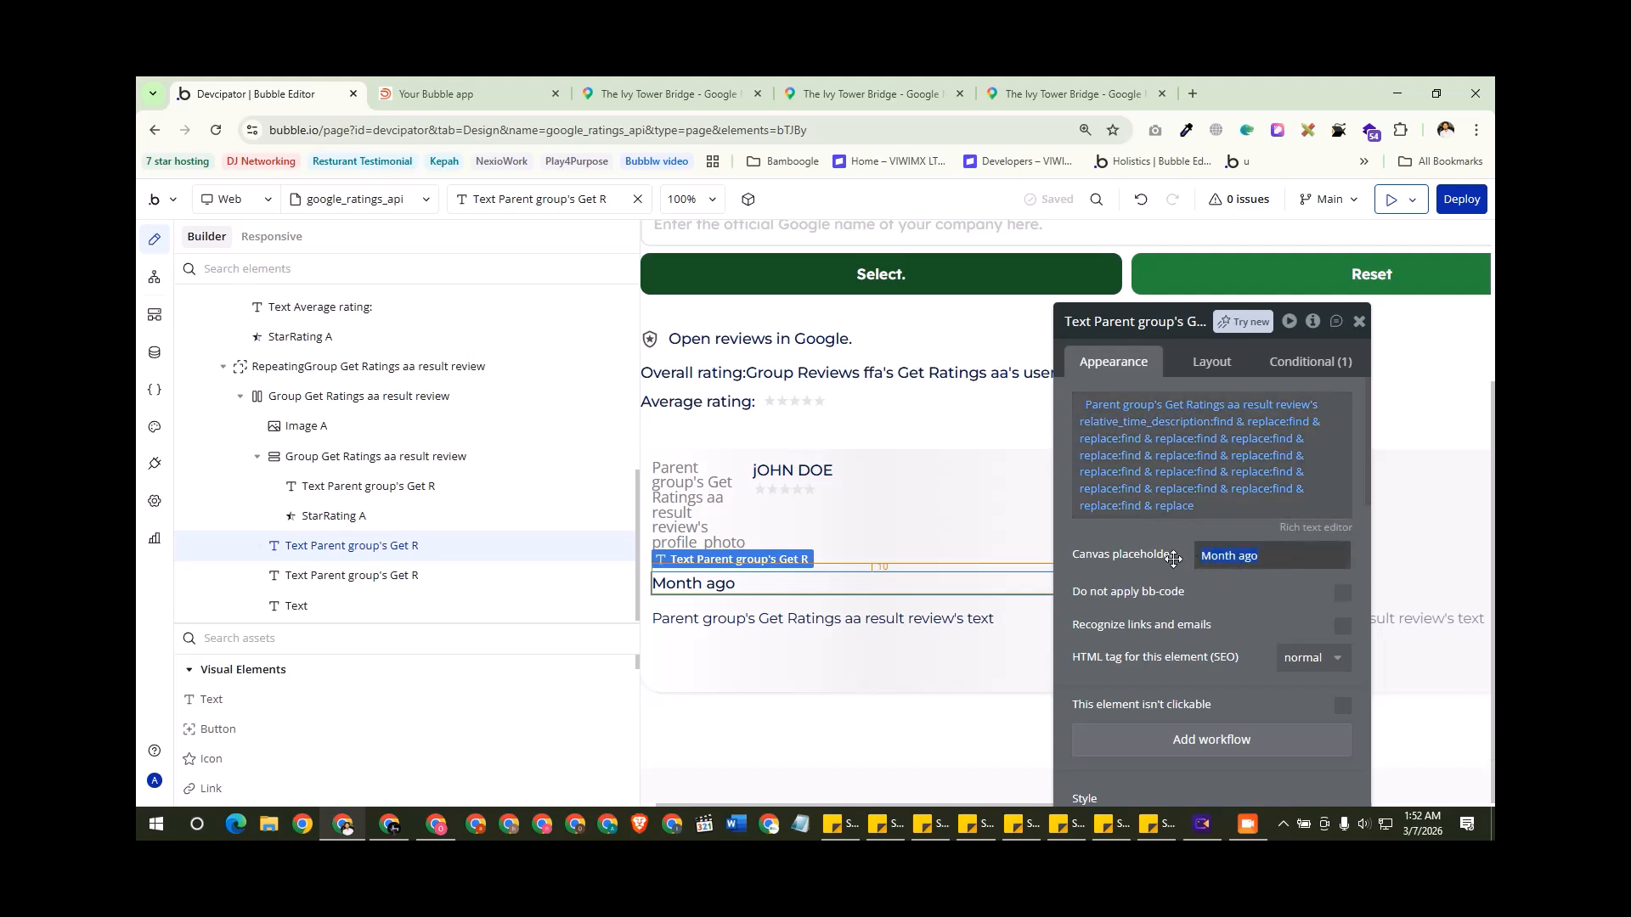
{"action": "left_click", "coordinate": [854, 627]}
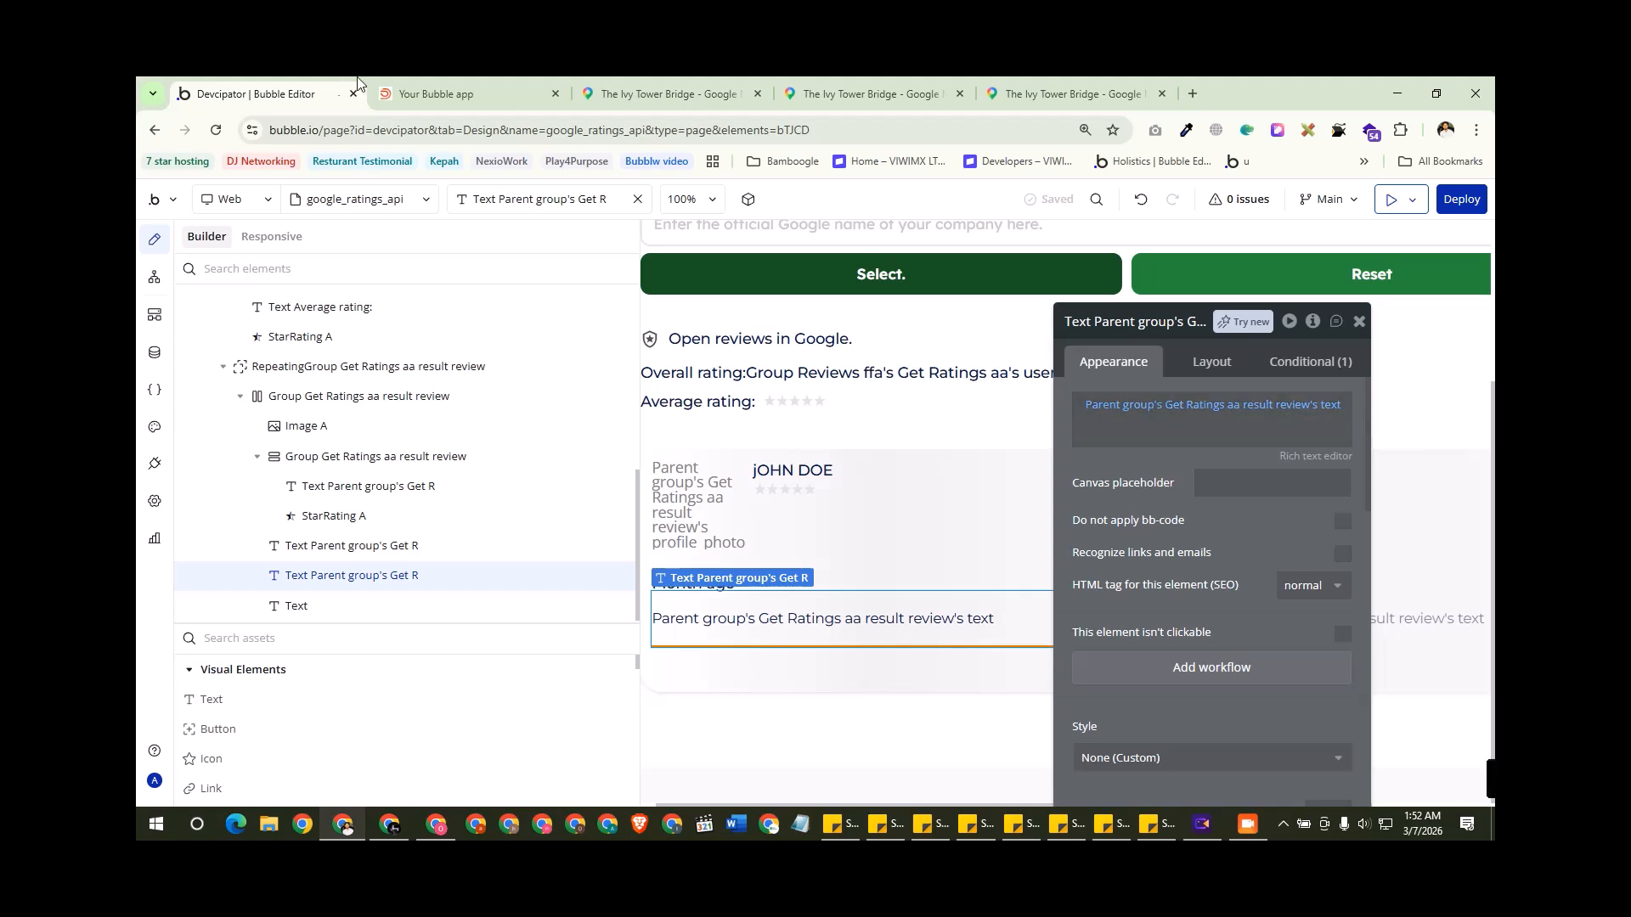
Step: Switch to the running app and compare the overall rating, average rating and review cards with the editor's bindings
{"action": "left_click", "coordinate": [416, 94]}
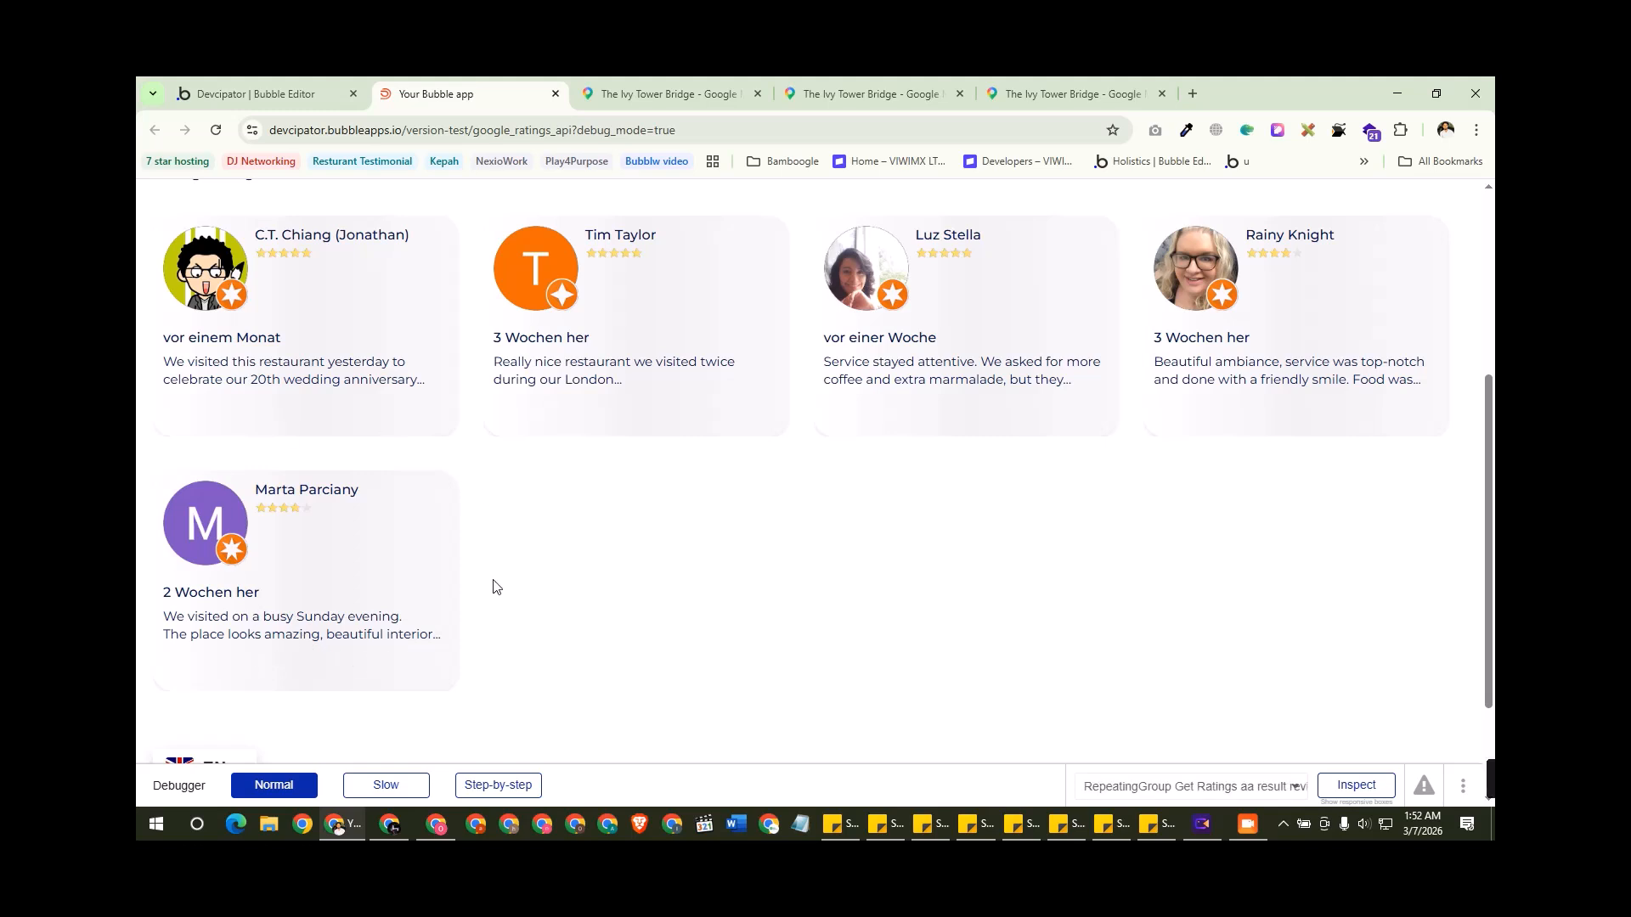
{"action": "scroll", "coordinate": [460, 347], "scroll_direction": "up", "scroll_amount": 2}
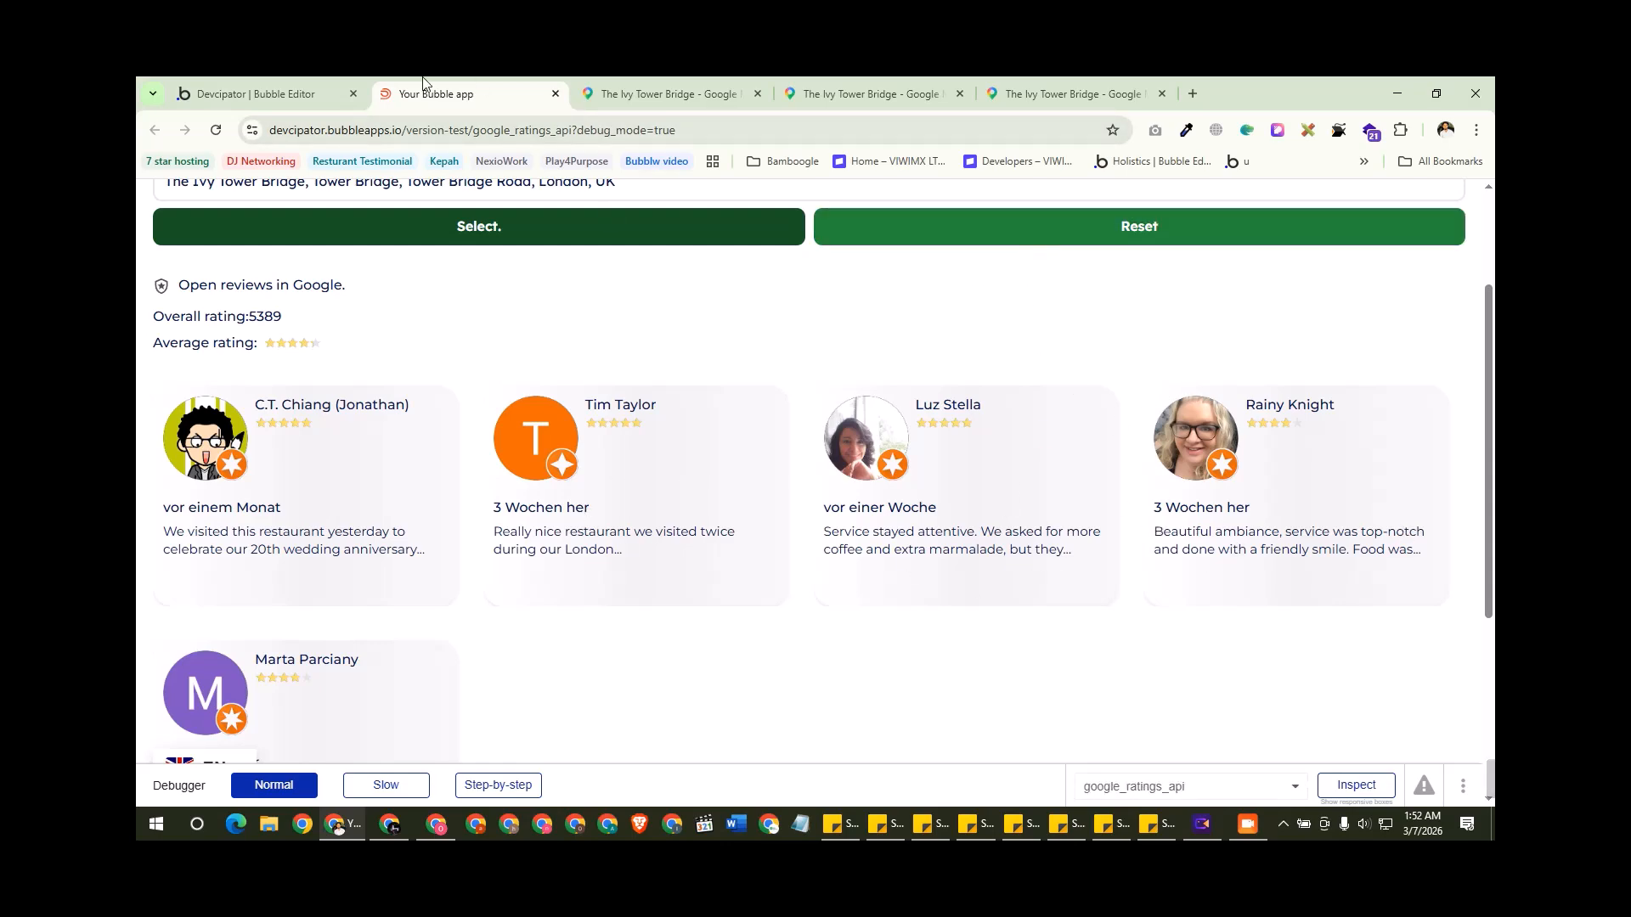
Step: Back in the Bubble editor, duplicate the overall rating text and bind the copy to Group Reviews ffa's Get Ratings aa's status
{"action": "left_click", "coordinate": [303, 89]}
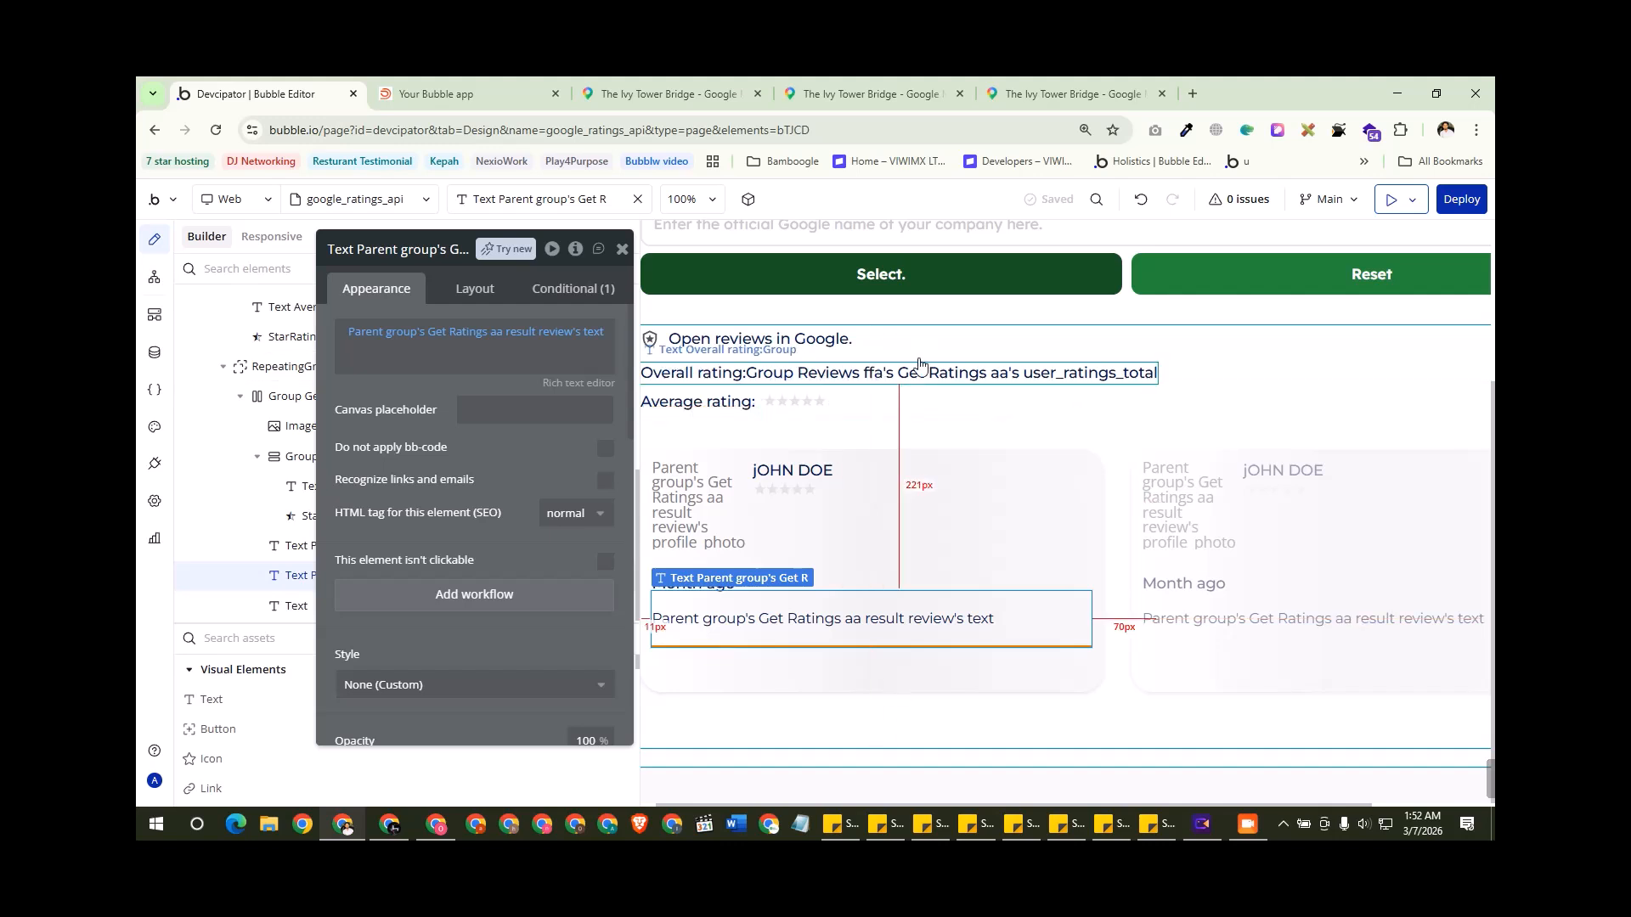
{"action": "left_click", "coordinate": [777, 402]}
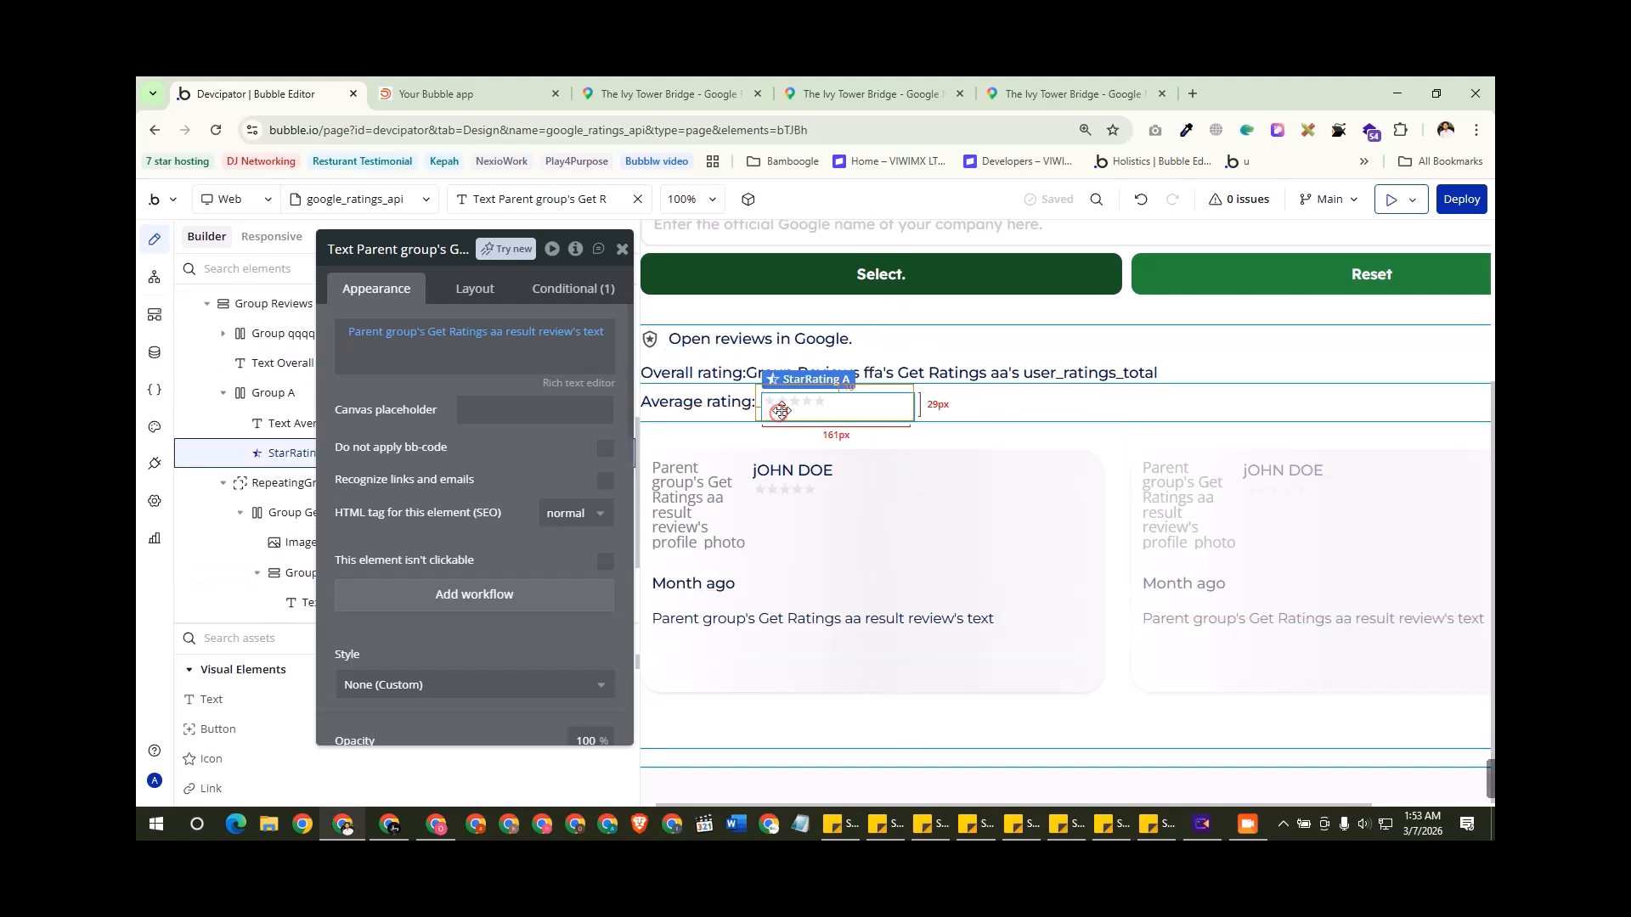
{"action": "left_click", "coordinate": [1045, 371]}
{"action": "key", "text": "ctrl+d"}
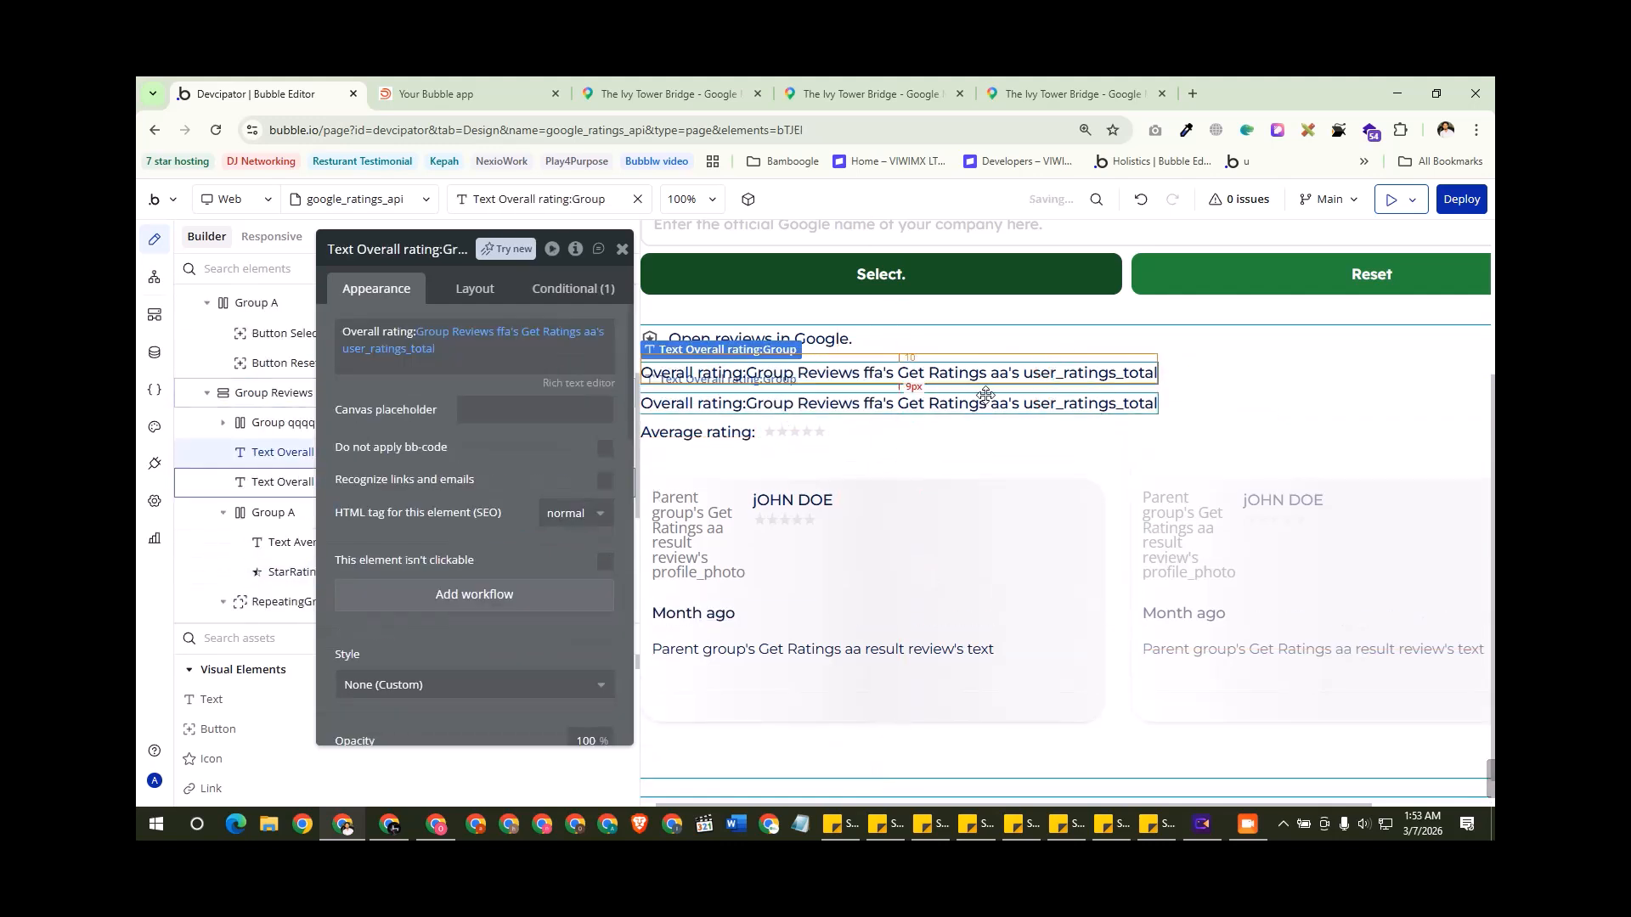
{"action": "left_click", "coordinate": [399, 350]}
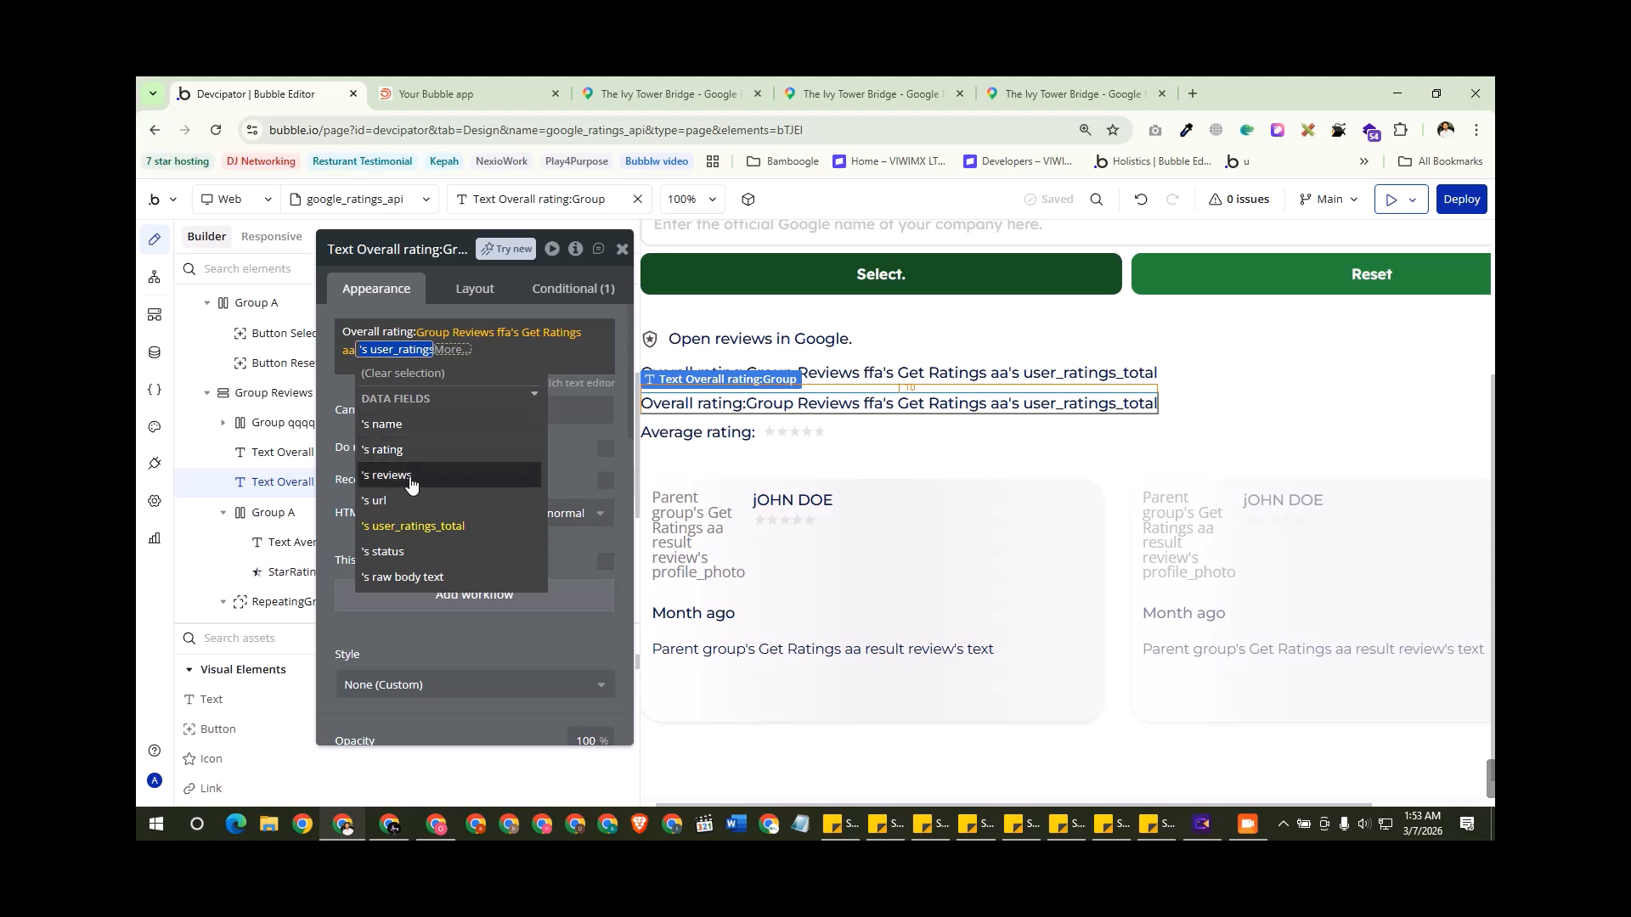
{"action": "left_click", "coordinate": [413, 552]}
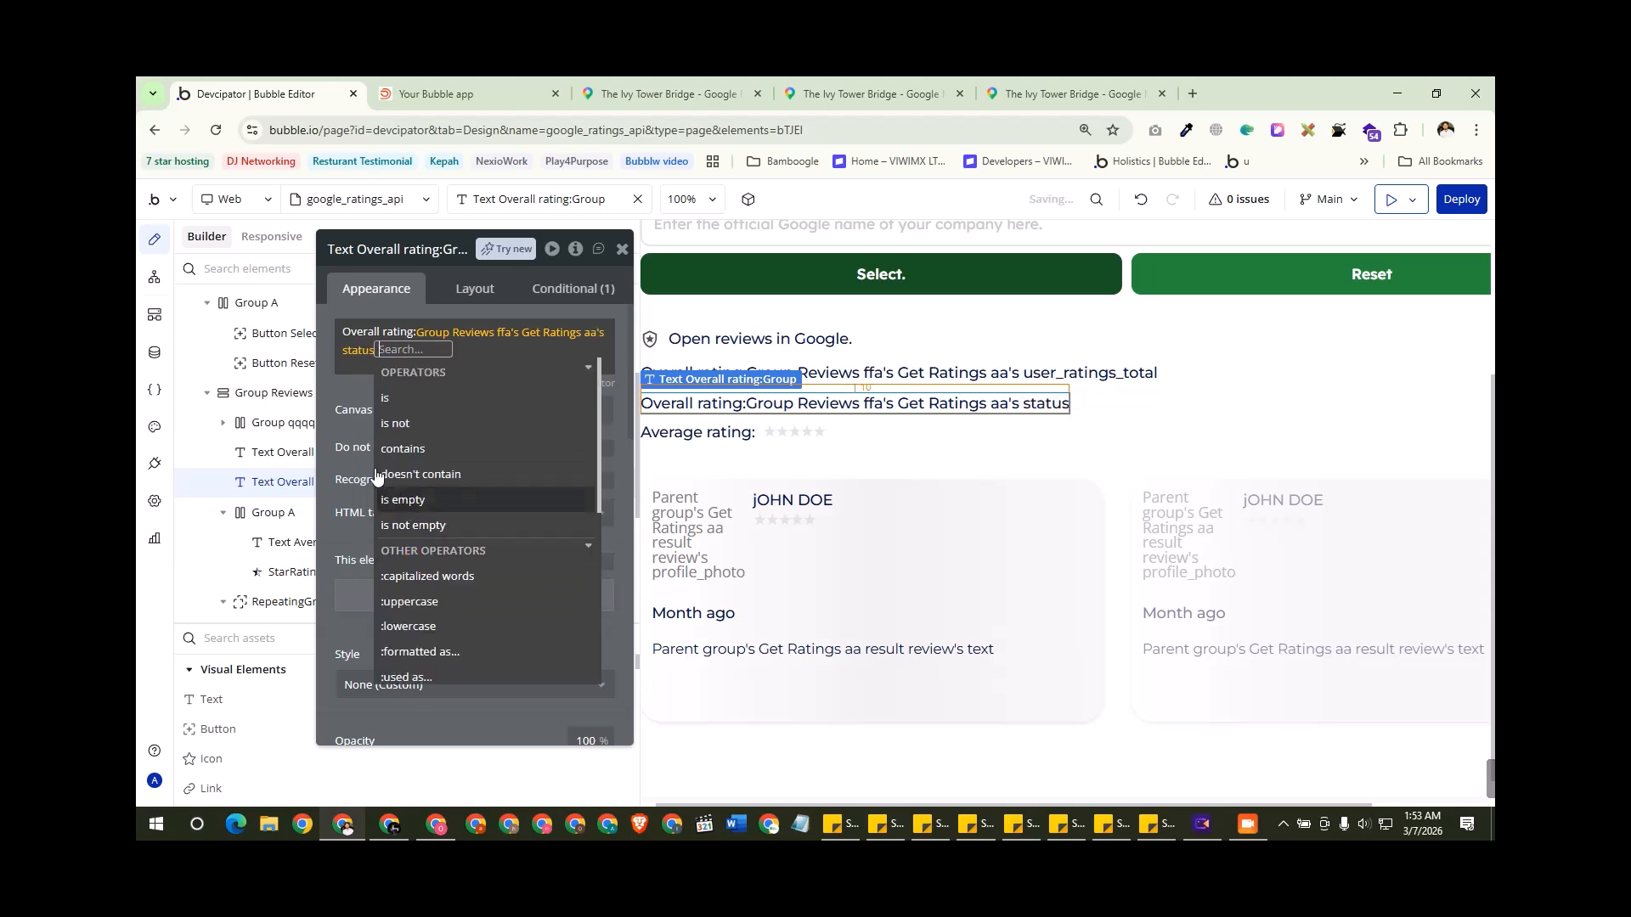
Step: Recheck which data fields the reviews repeating group's data source offers, keeping the reviews field
{"action": "left_click", "coordinate": [1130, 588]}
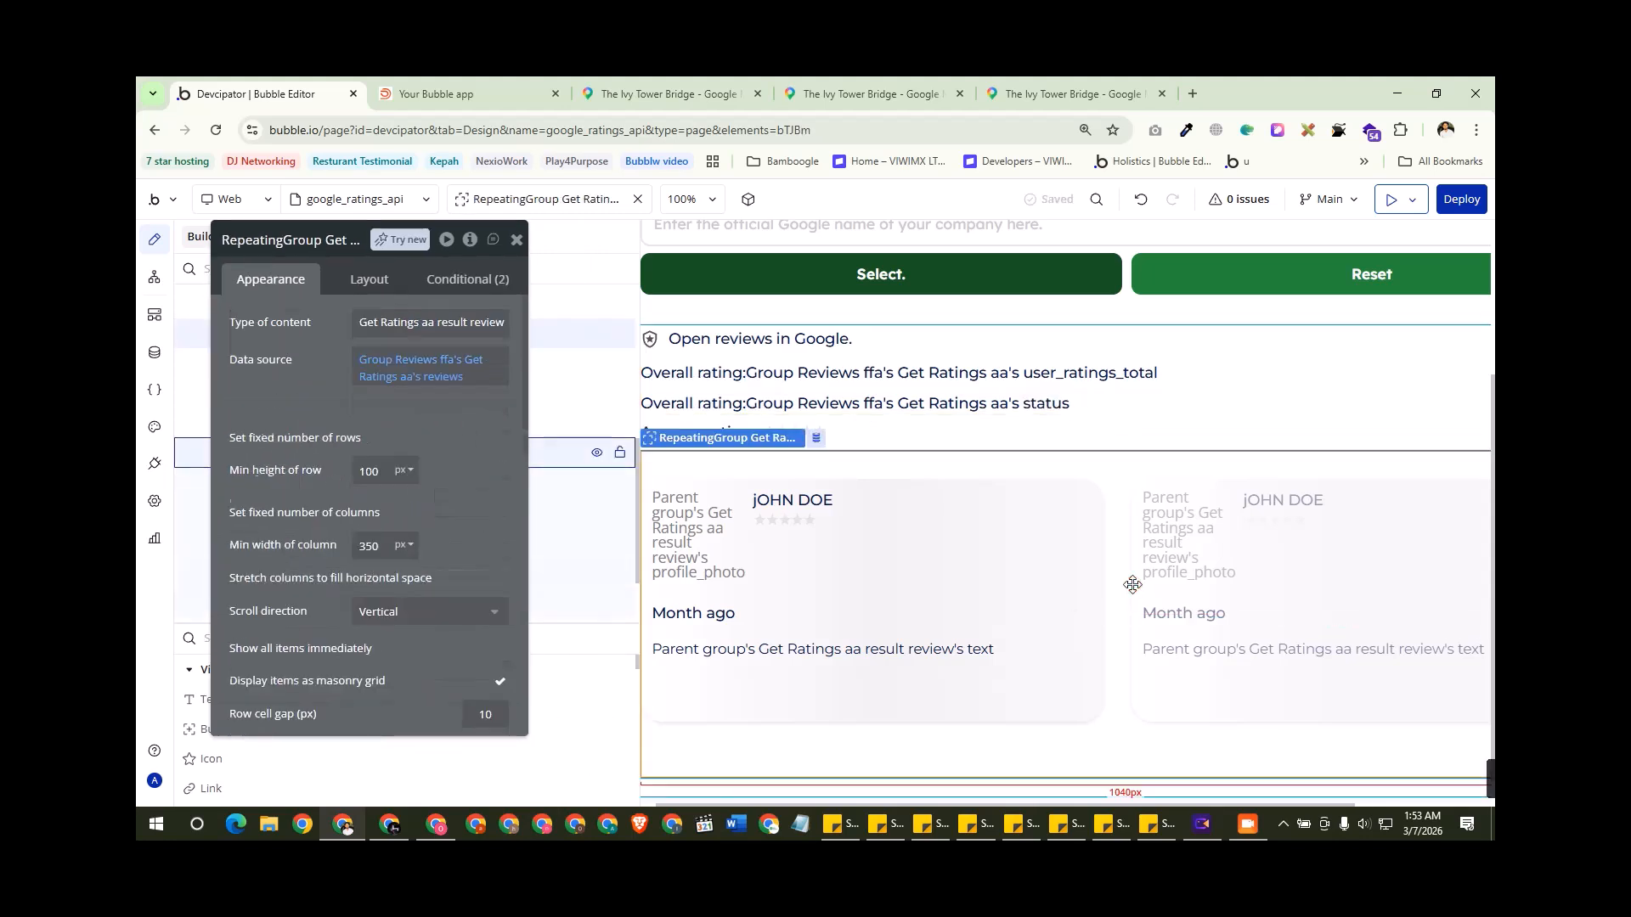
{"action": "left_click", "coordinate": [439, 379]}
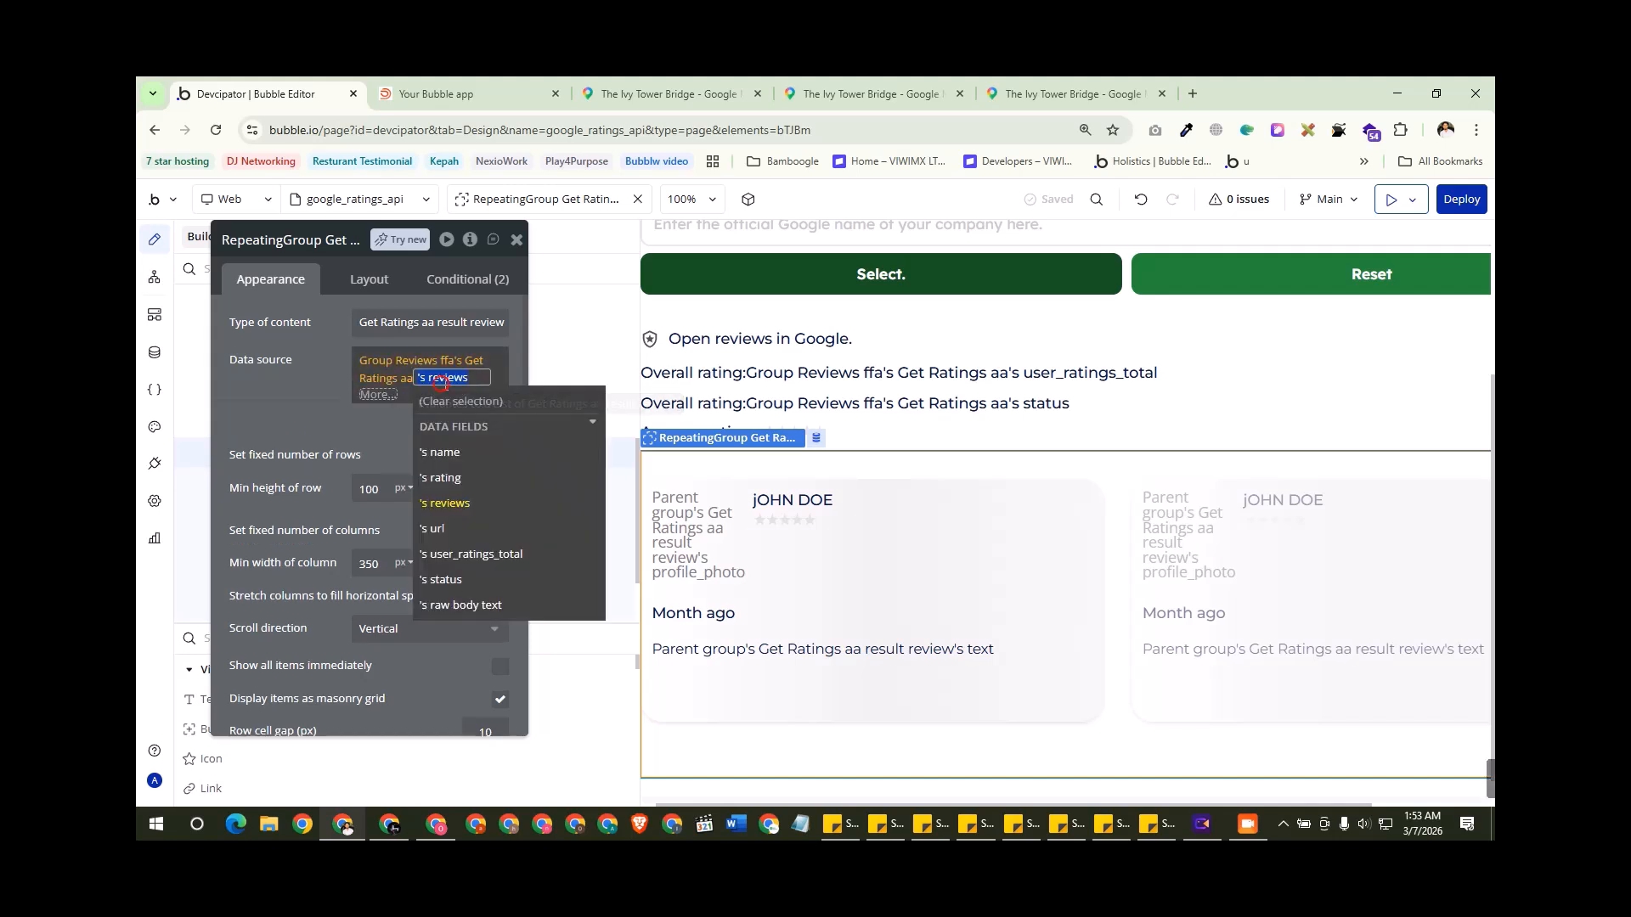
{"action": "left_click", "coordinate": [360, 419]}
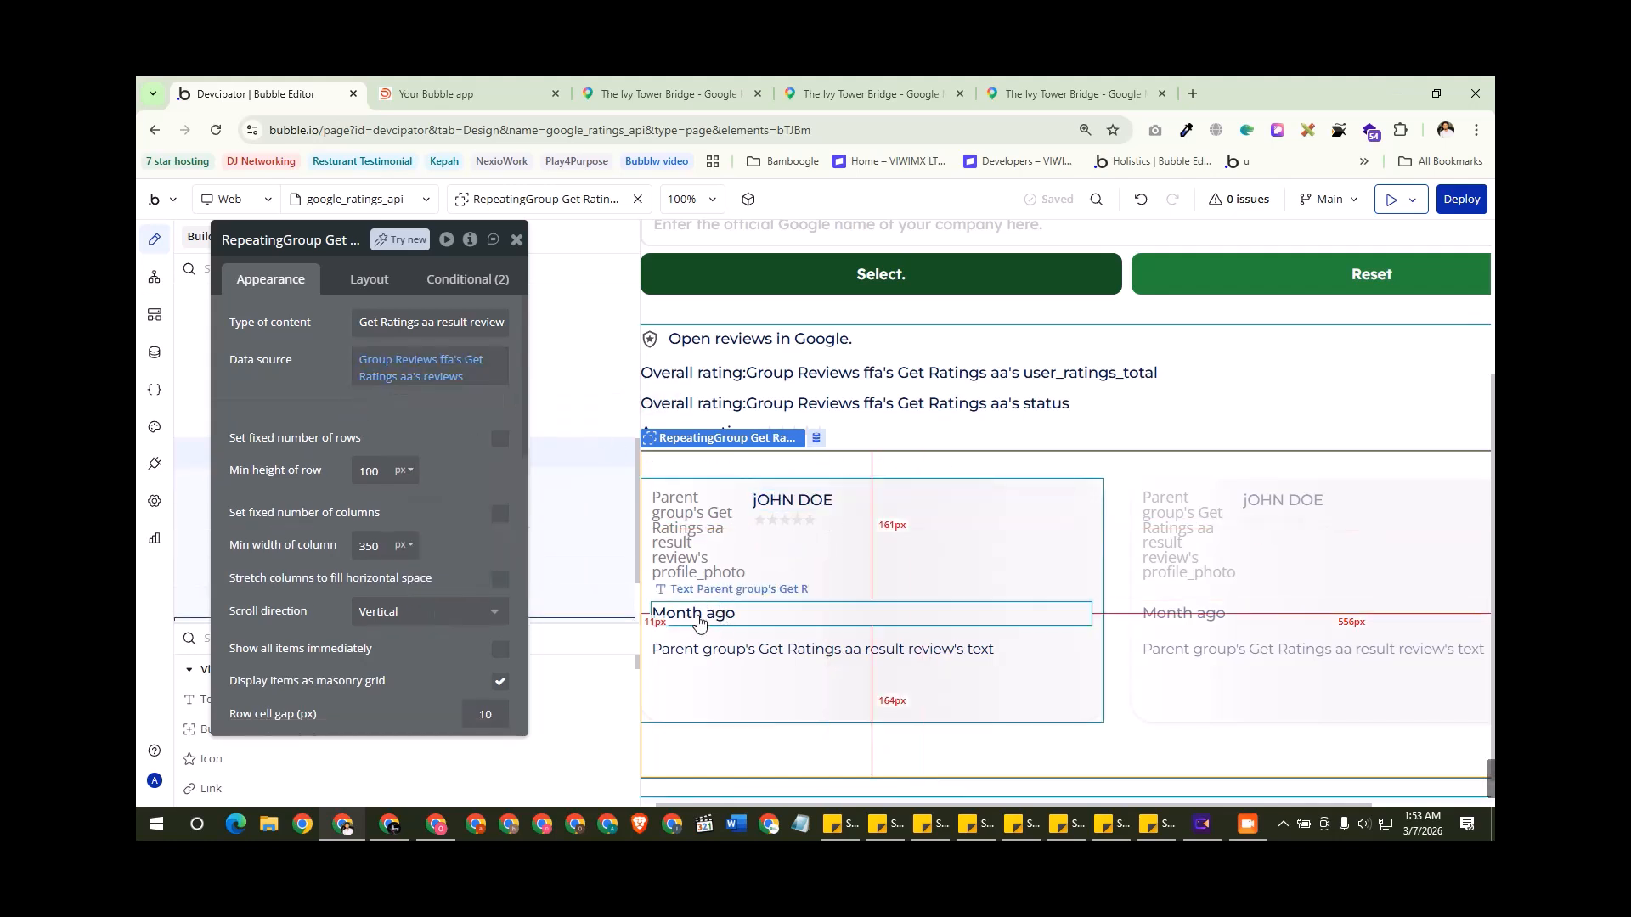
Step: Duplicate the review text inside the review card and bind the copy to the Get Ratings aa result review's time
{"action": "left_click", "coordinate": [948, 649]}
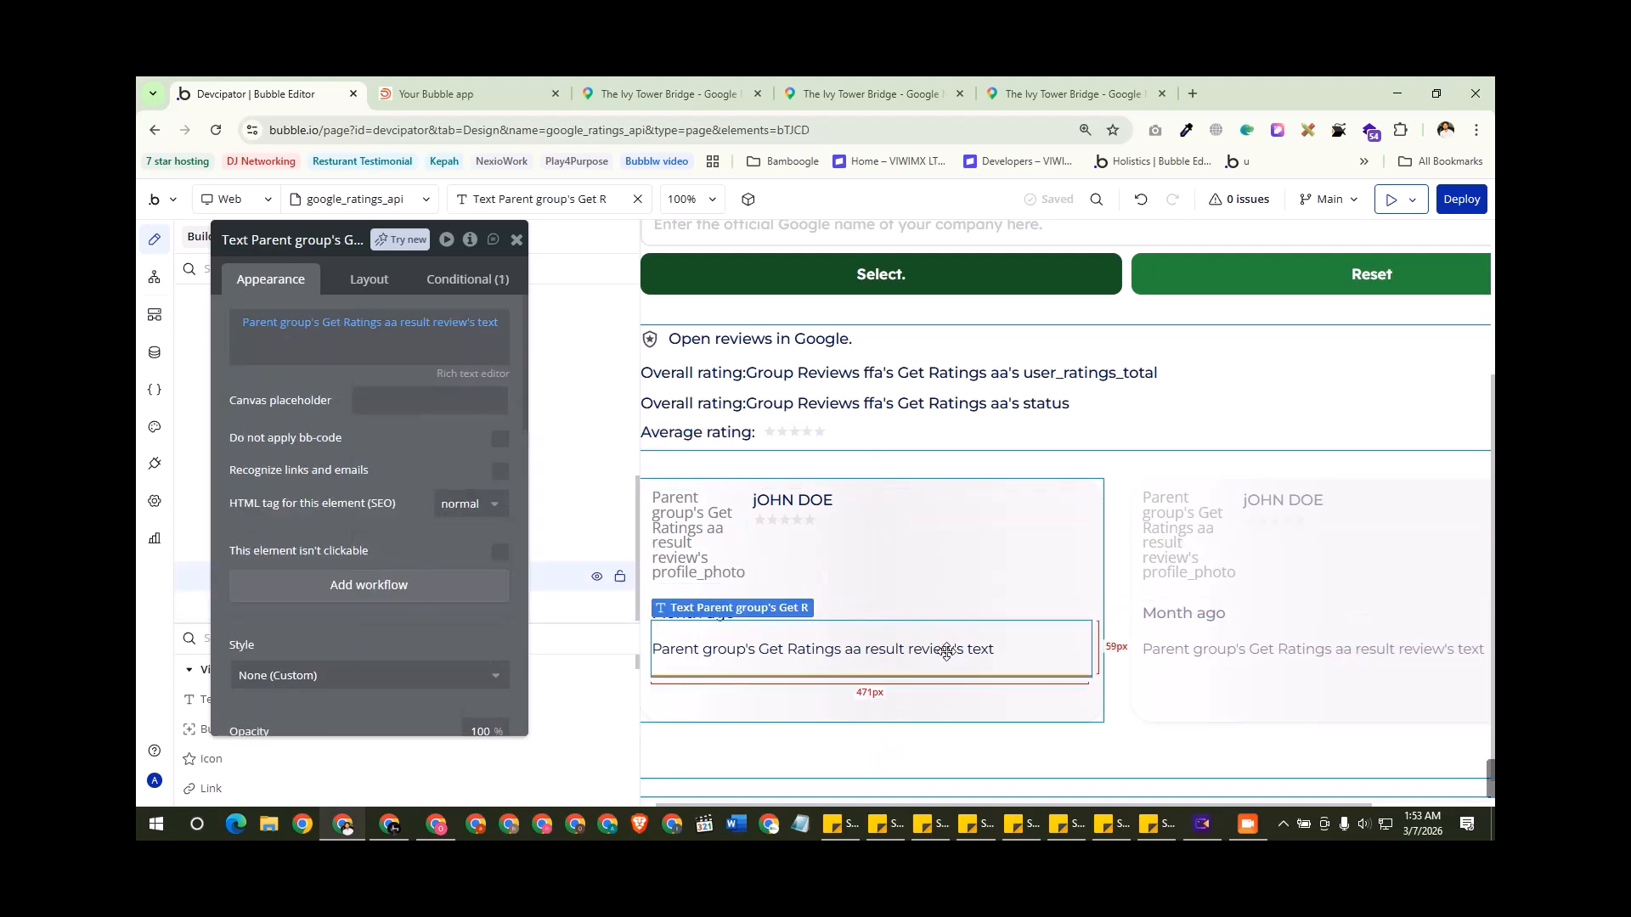
{"action": "key", "text": "ctrl+c"}
{"action": "key", "text": "ctrl+v"}
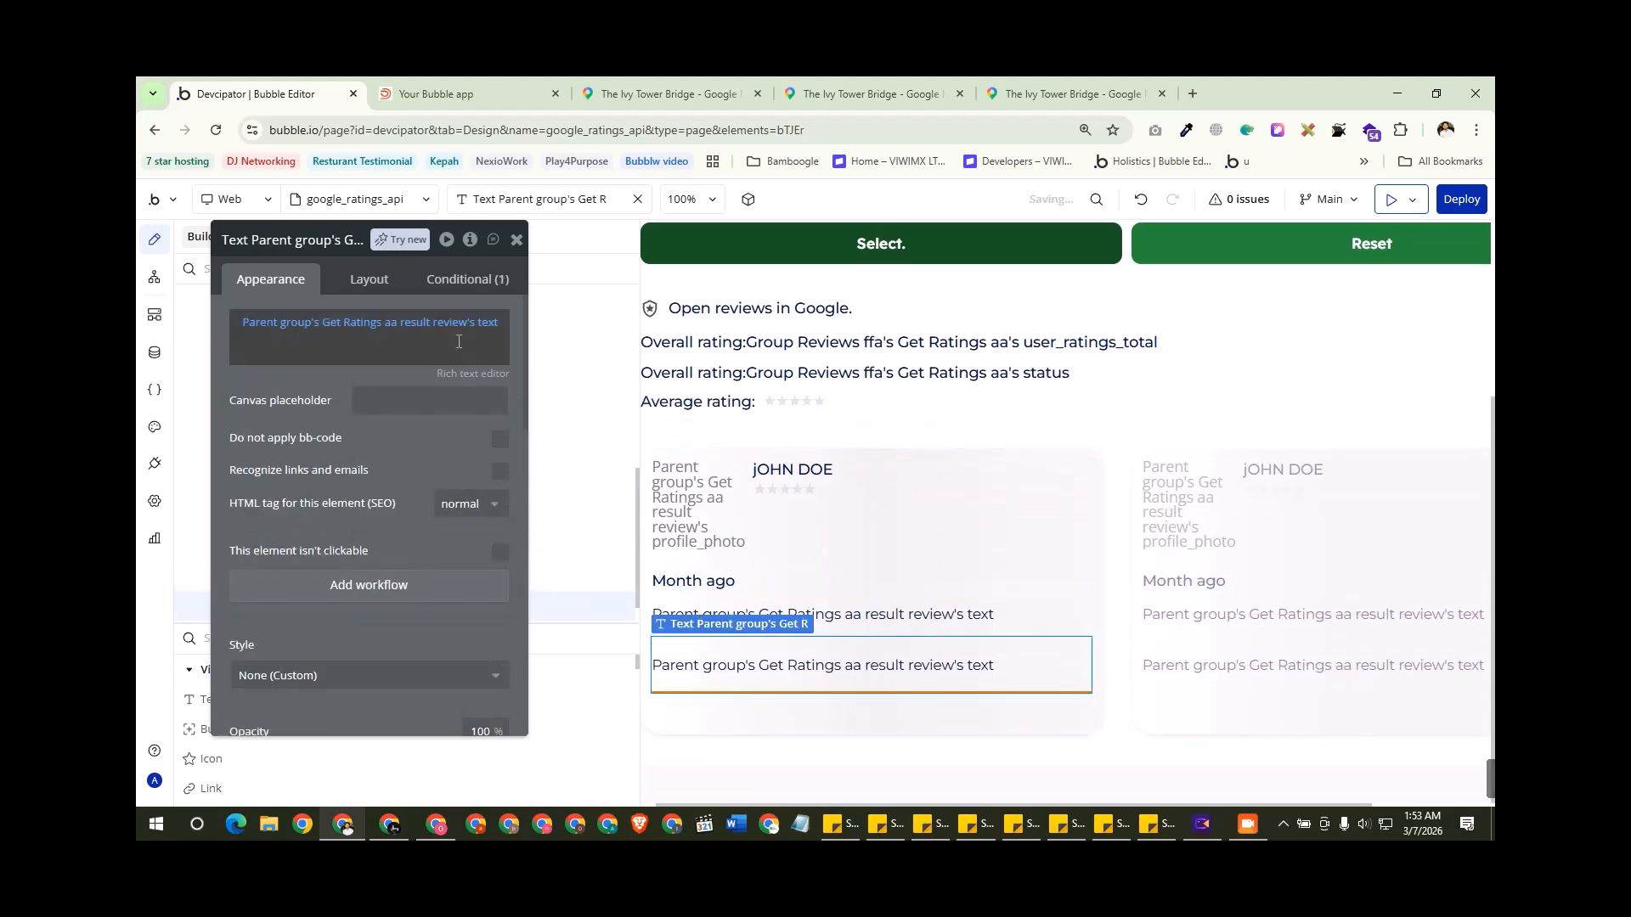
{"action": "left_click", "coordinate": [481, 331]}
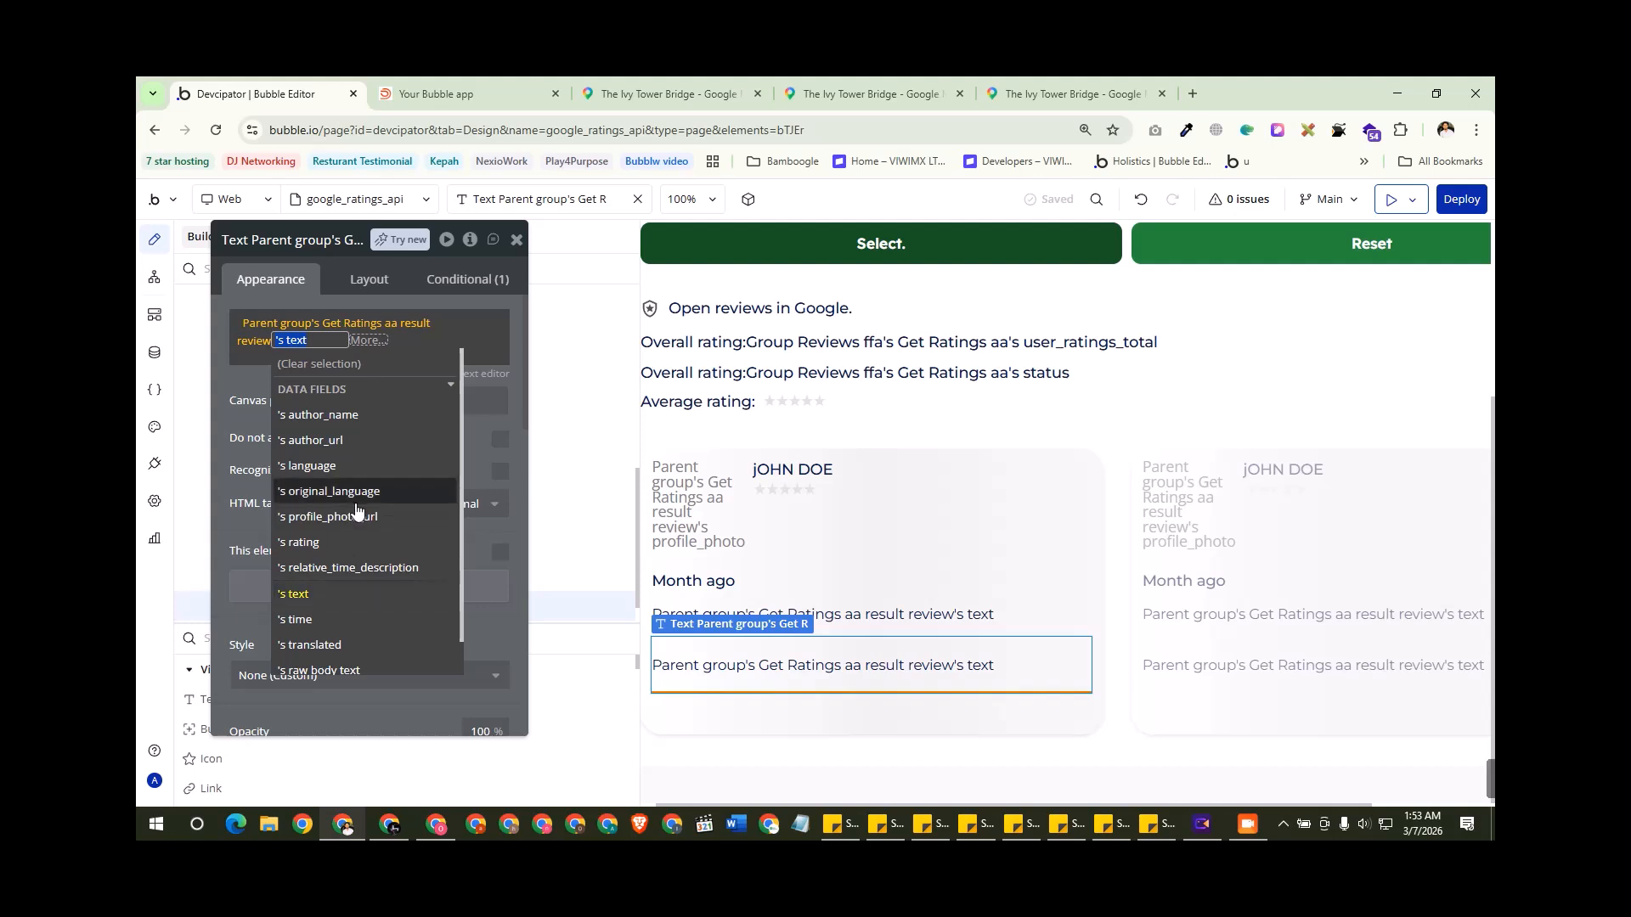
{"action": "left_click", "coordinate": [344, 622]}
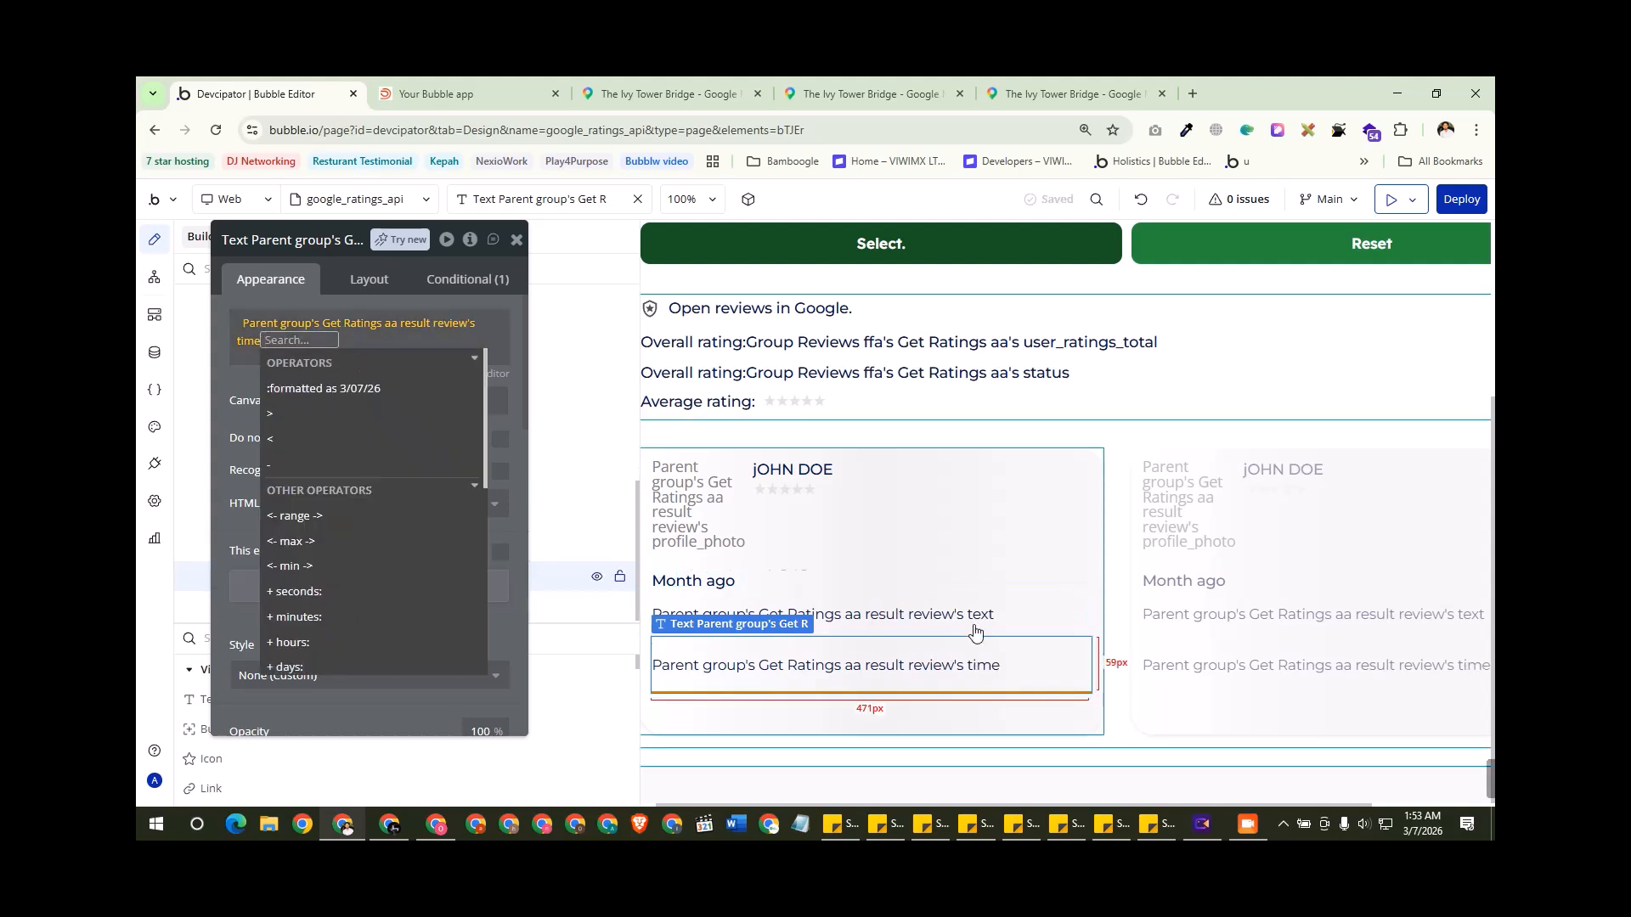
Step: Duplicate the review time text inside the review card and bind the copy to the Get Ratings aa result review's author_url
{"action": "scroll", "coordinate": [382, 520], "scroll_direction": "down", "scroll_amount": 3}
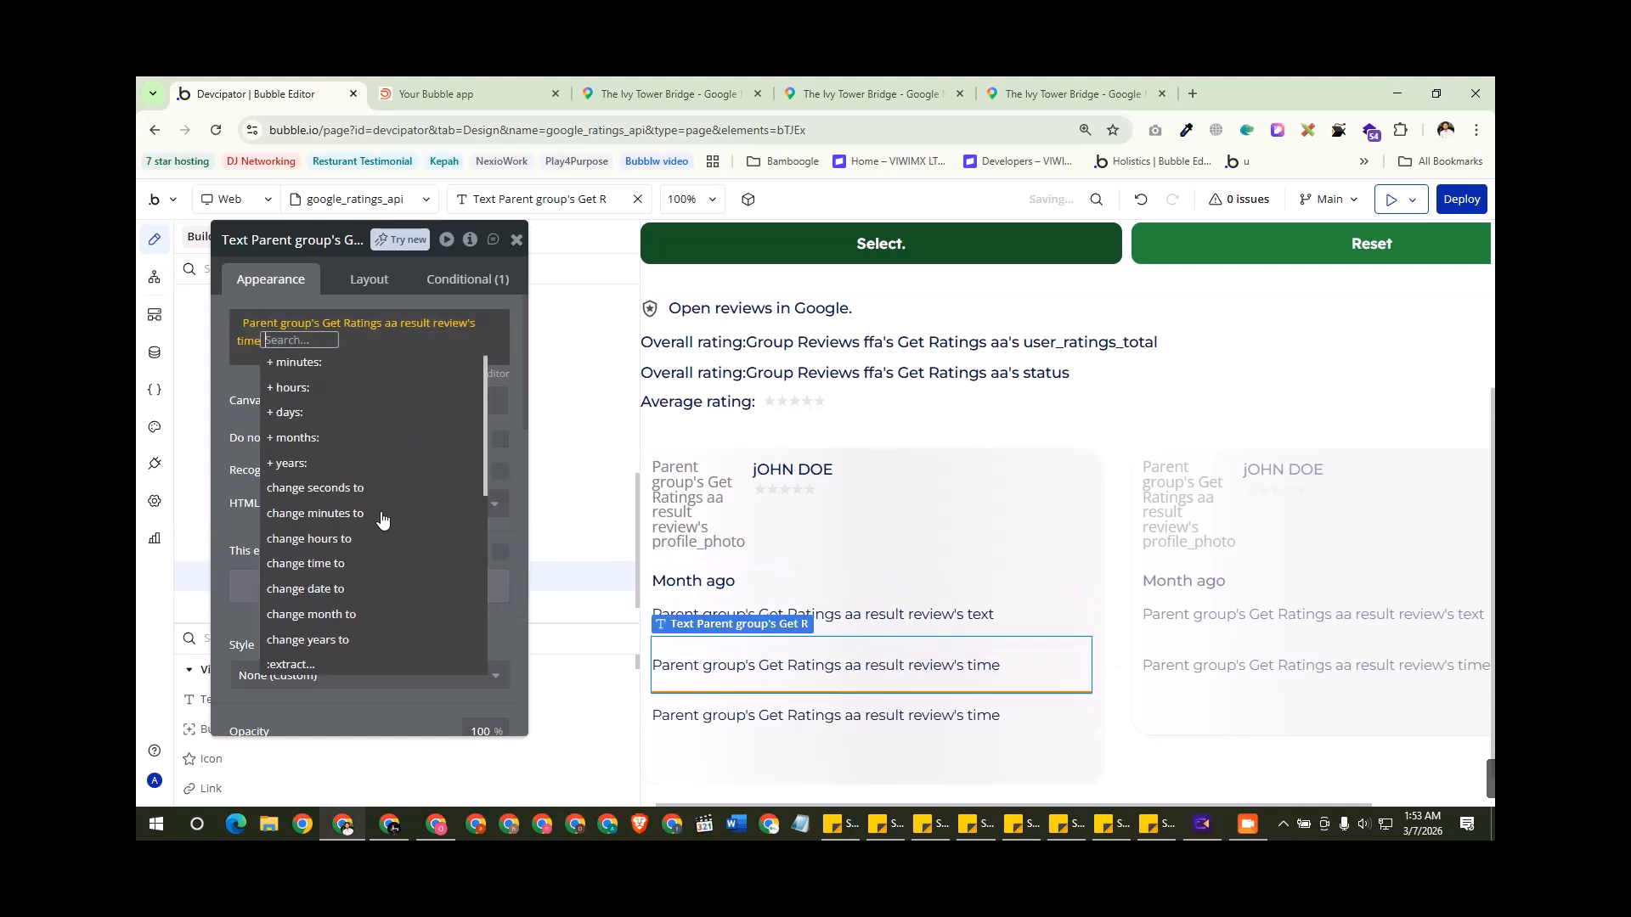
{"action": "left_click", "coordinate": [494, 323]}
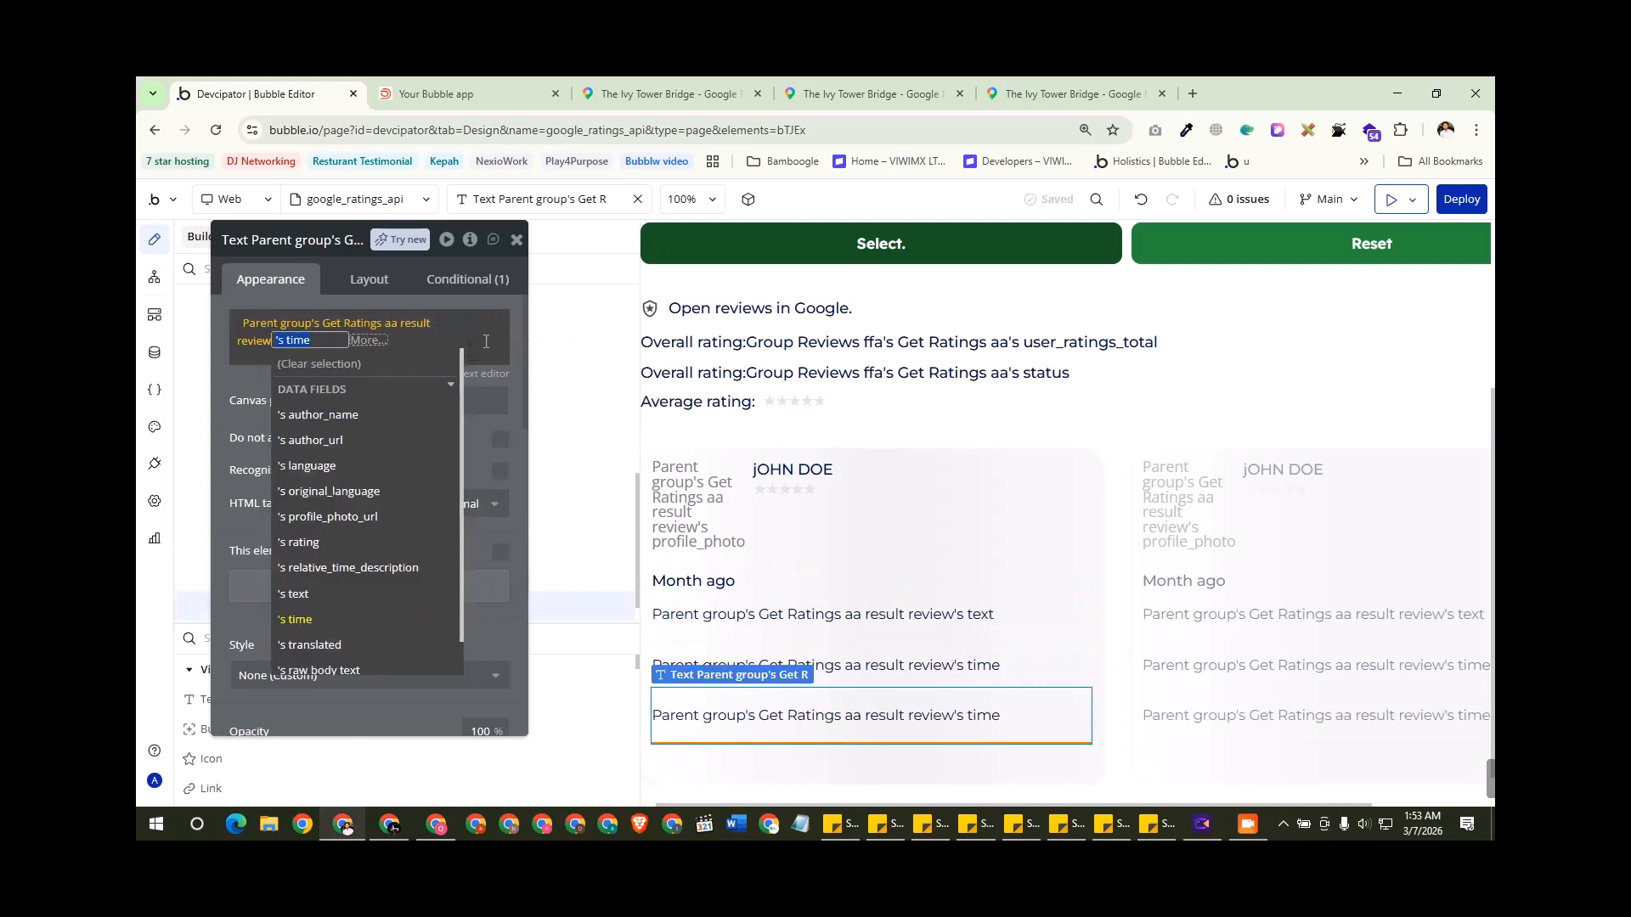
{"action": "scroll", "coordinate": [364, 533], "scroll_direction": "down", "scroll_amount": 1}
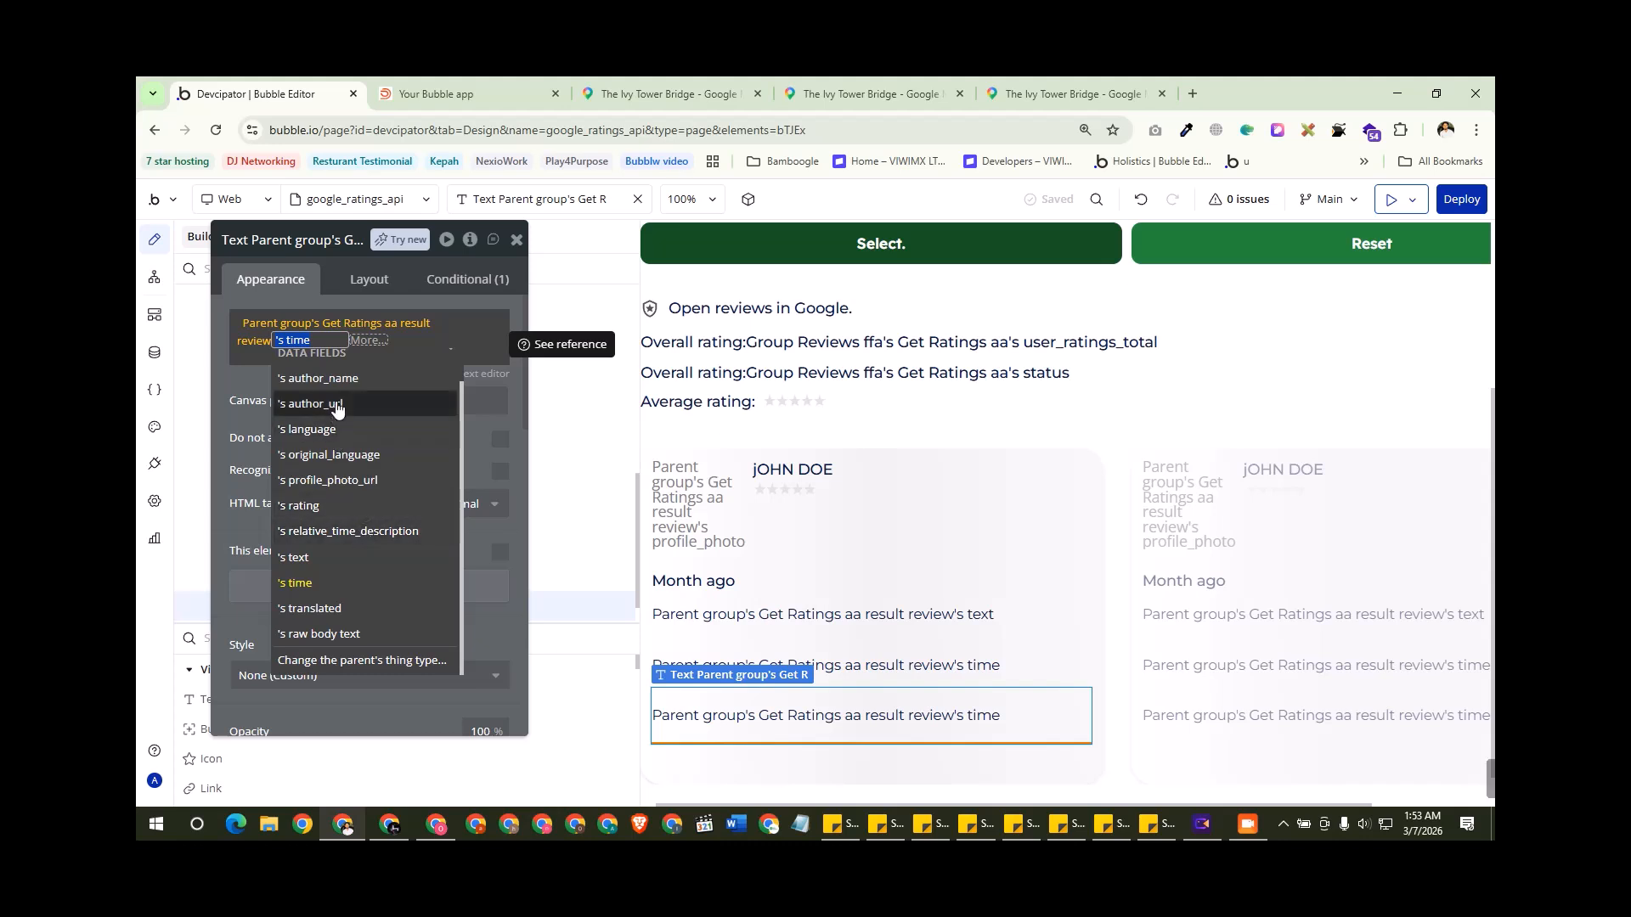
{"action": "scroll", "coordinate": [337, 409], "scroll_direction": "up", "scroll_amount": 1}
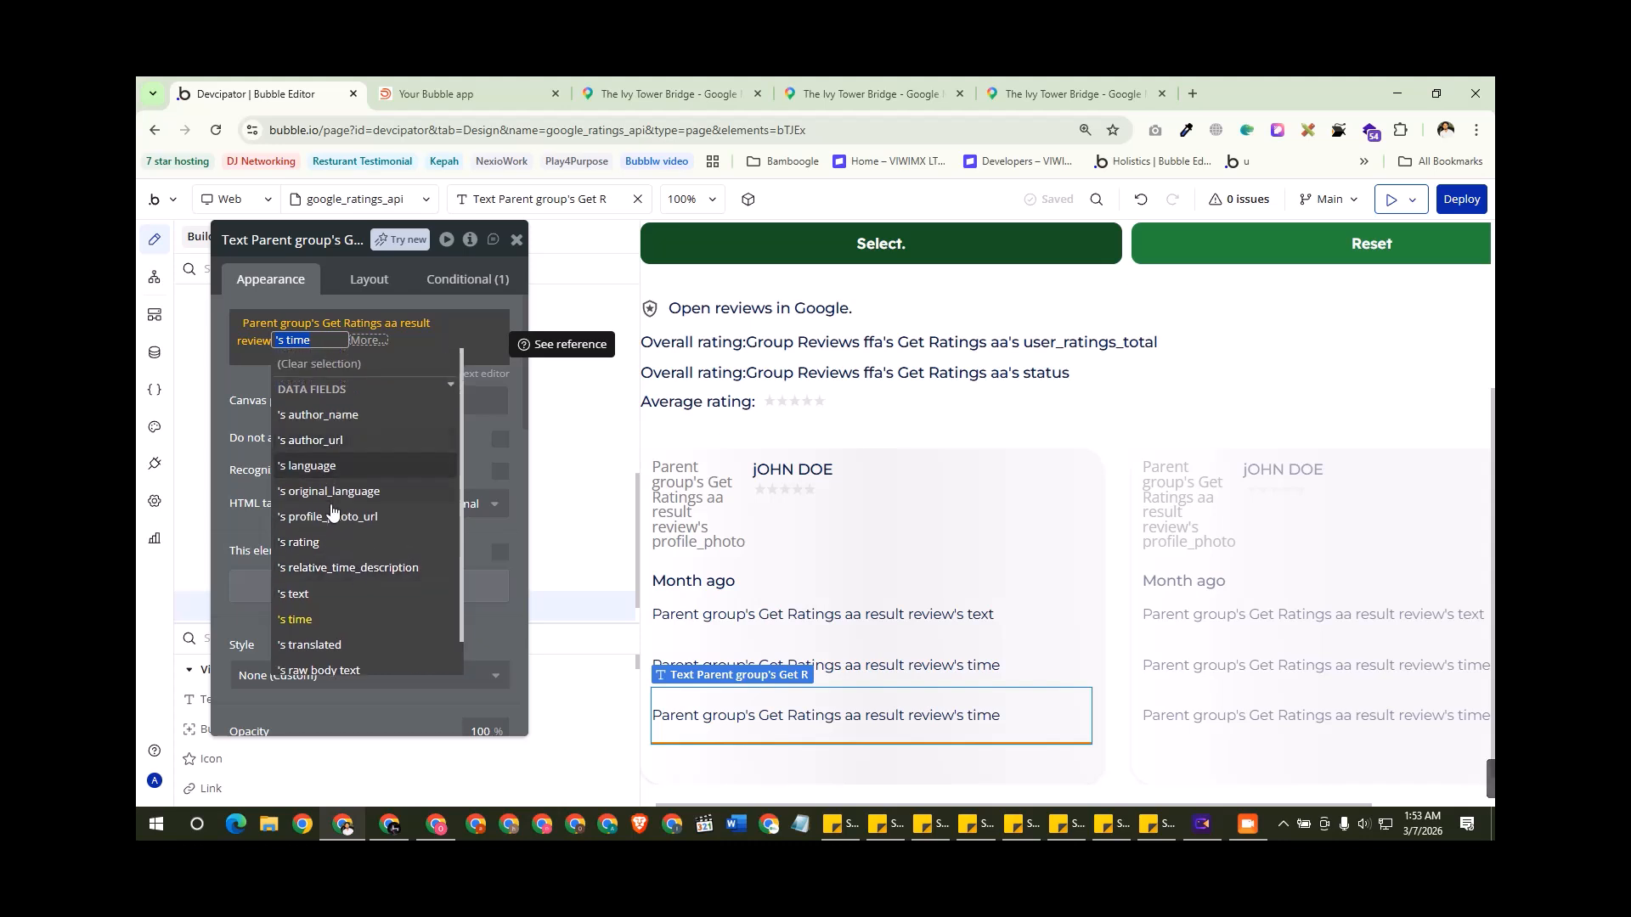
{"action": "left_click", "coordinate": [361, 440]}
{"action": "left_click", "coordinate": [246, 472]}
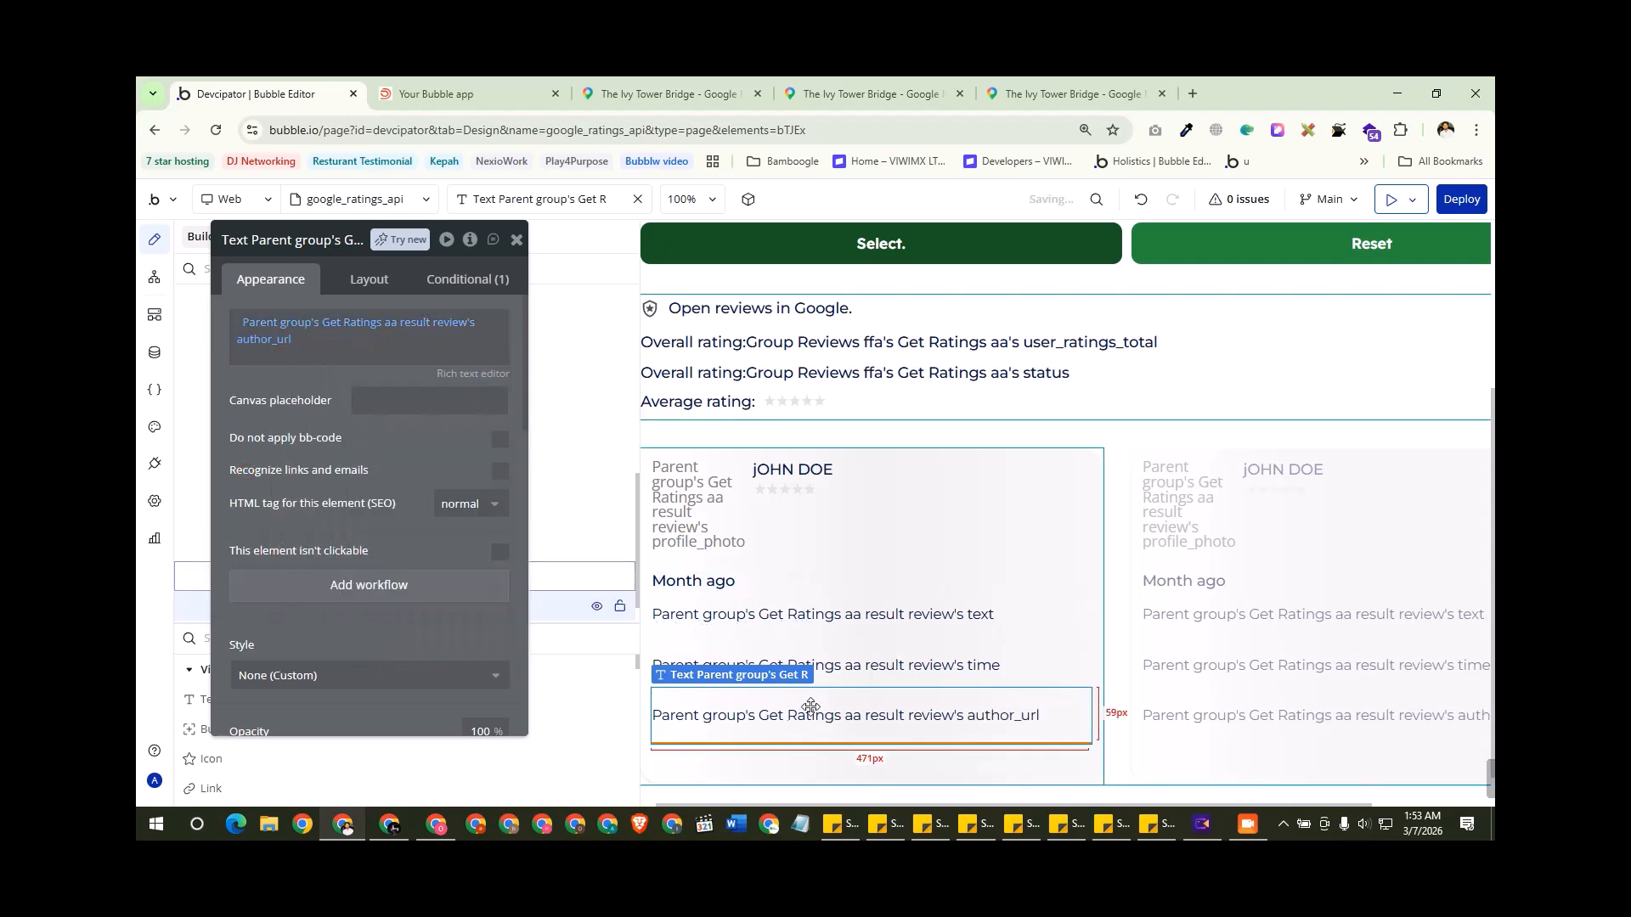
Step: Switch to the running app, reload the updated page, check the added status, time and author URL texts, and dismiss the translation prompt
{"action": "left_click", "coordinate": [459, 94]}
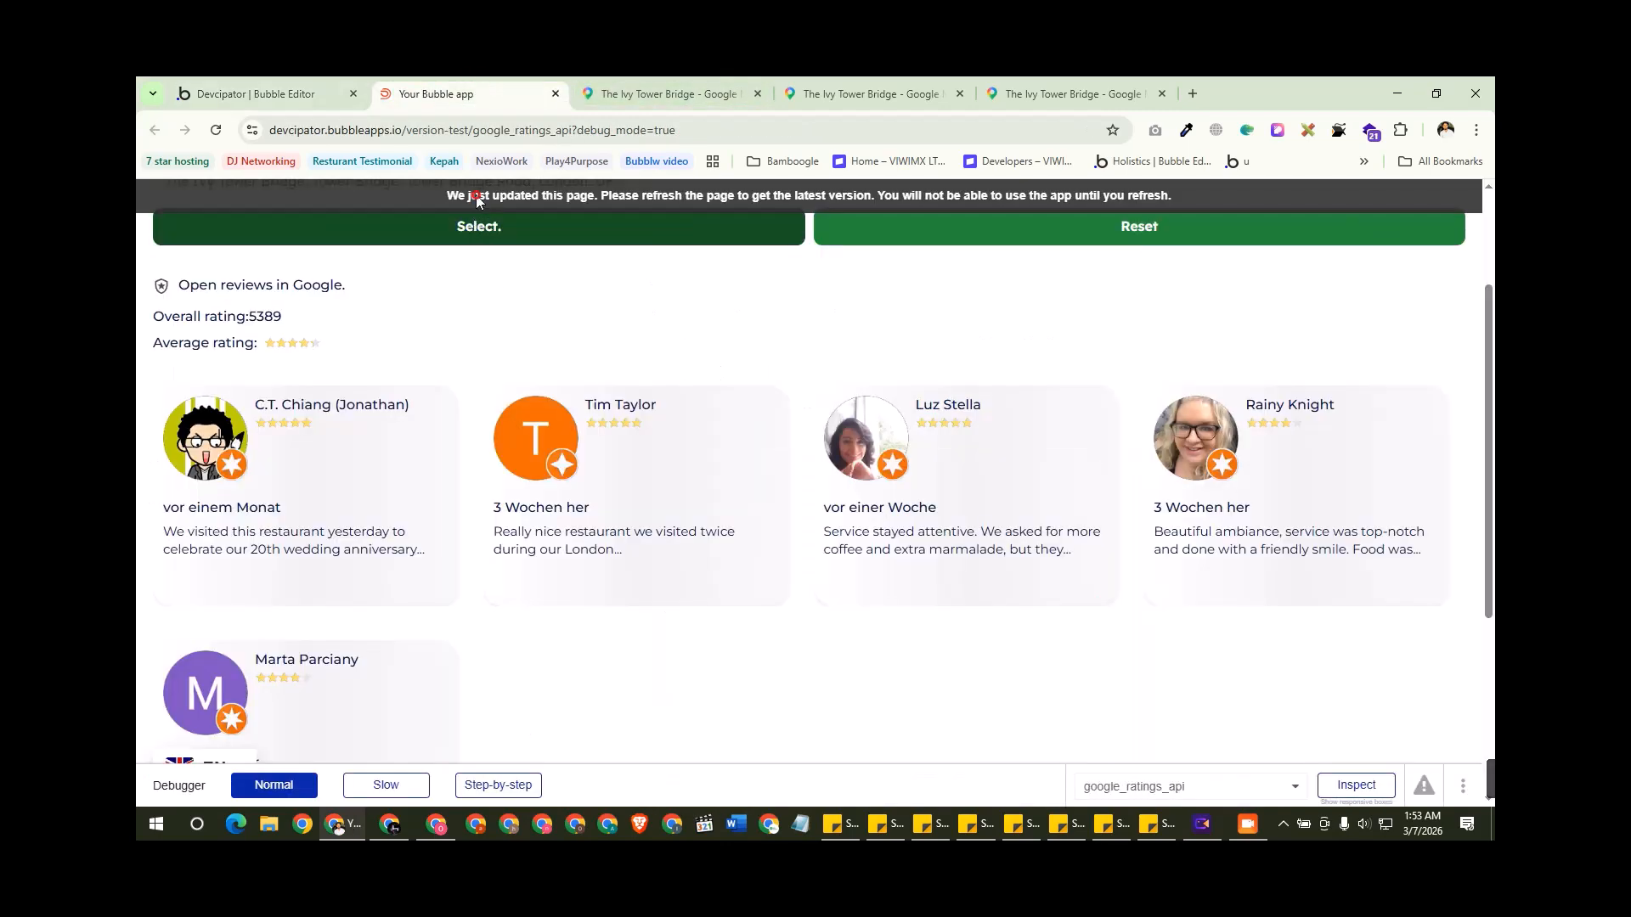
{"action": "scroll", "coordinate": [600, 509], "scroll_direction": "down", "scroll_amount": 2}
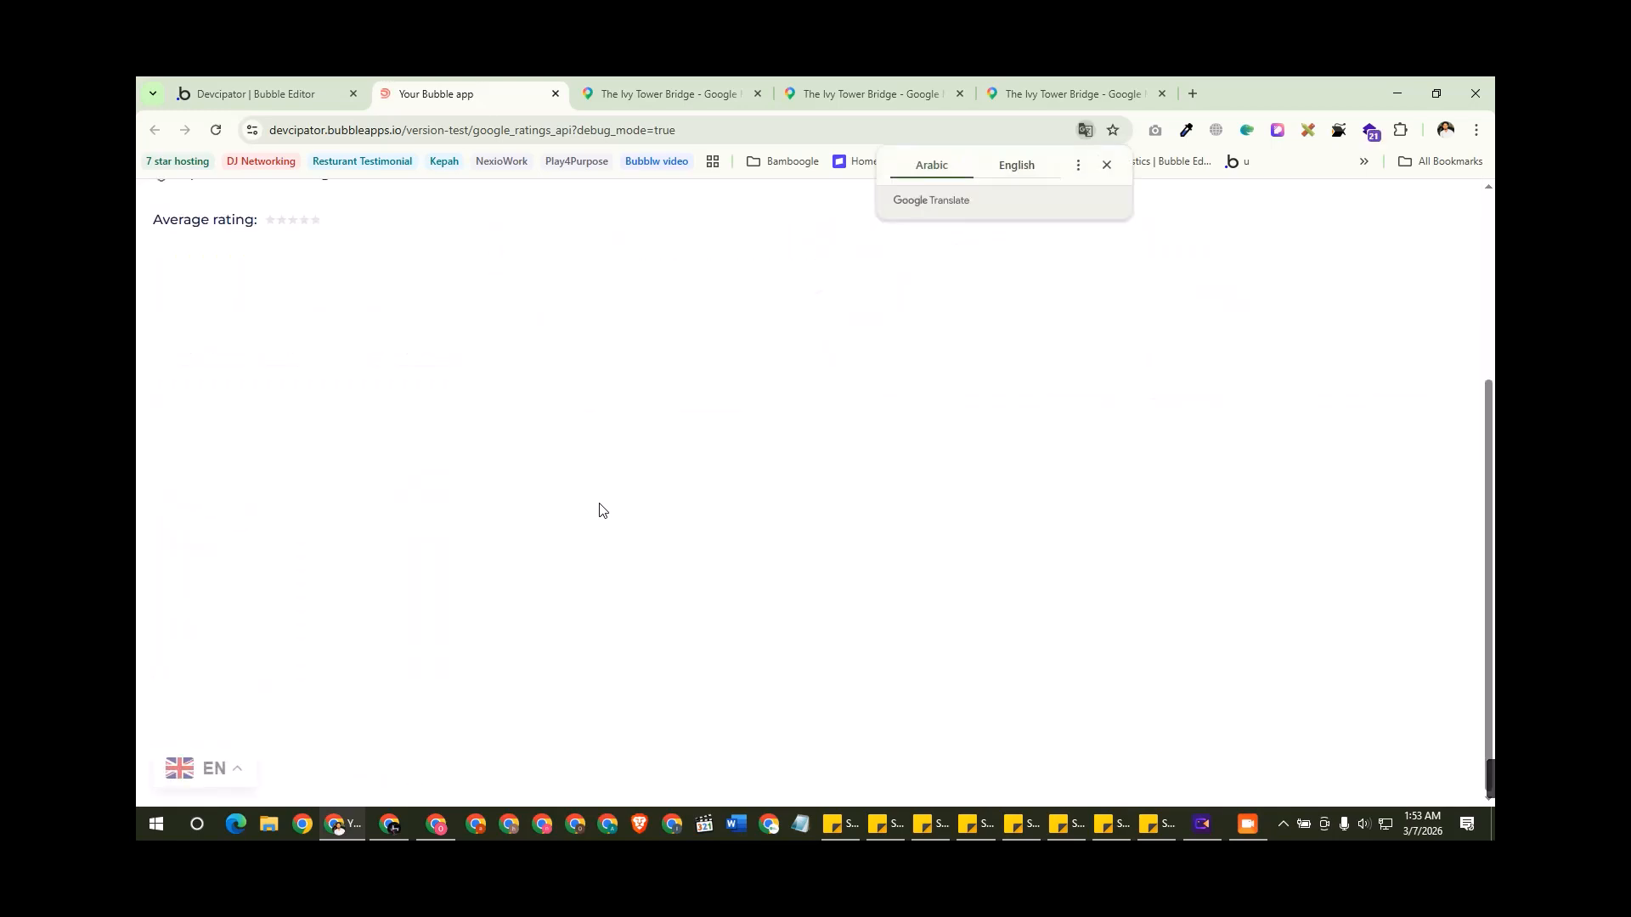
{"action": "scroll", "coordinate": [553, 501], "scroll_direction": "down", "scroll_amount": 3}
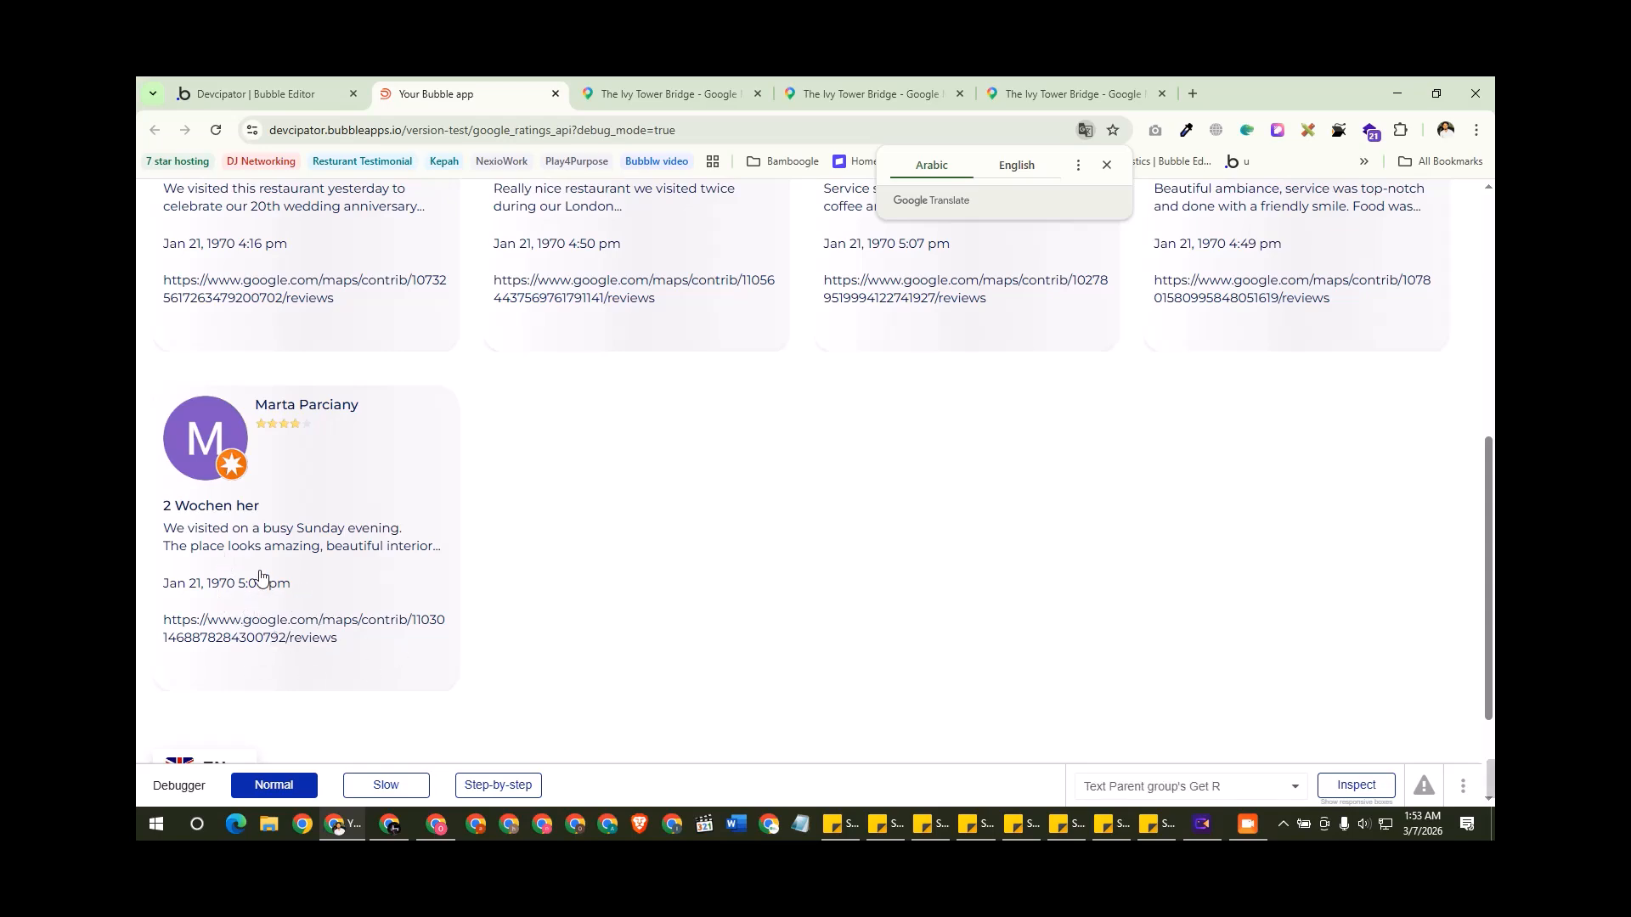
{"action": "scroll", "coordinate": [337, 399], "scroll_direction": "up", "scroll_amount": 2}
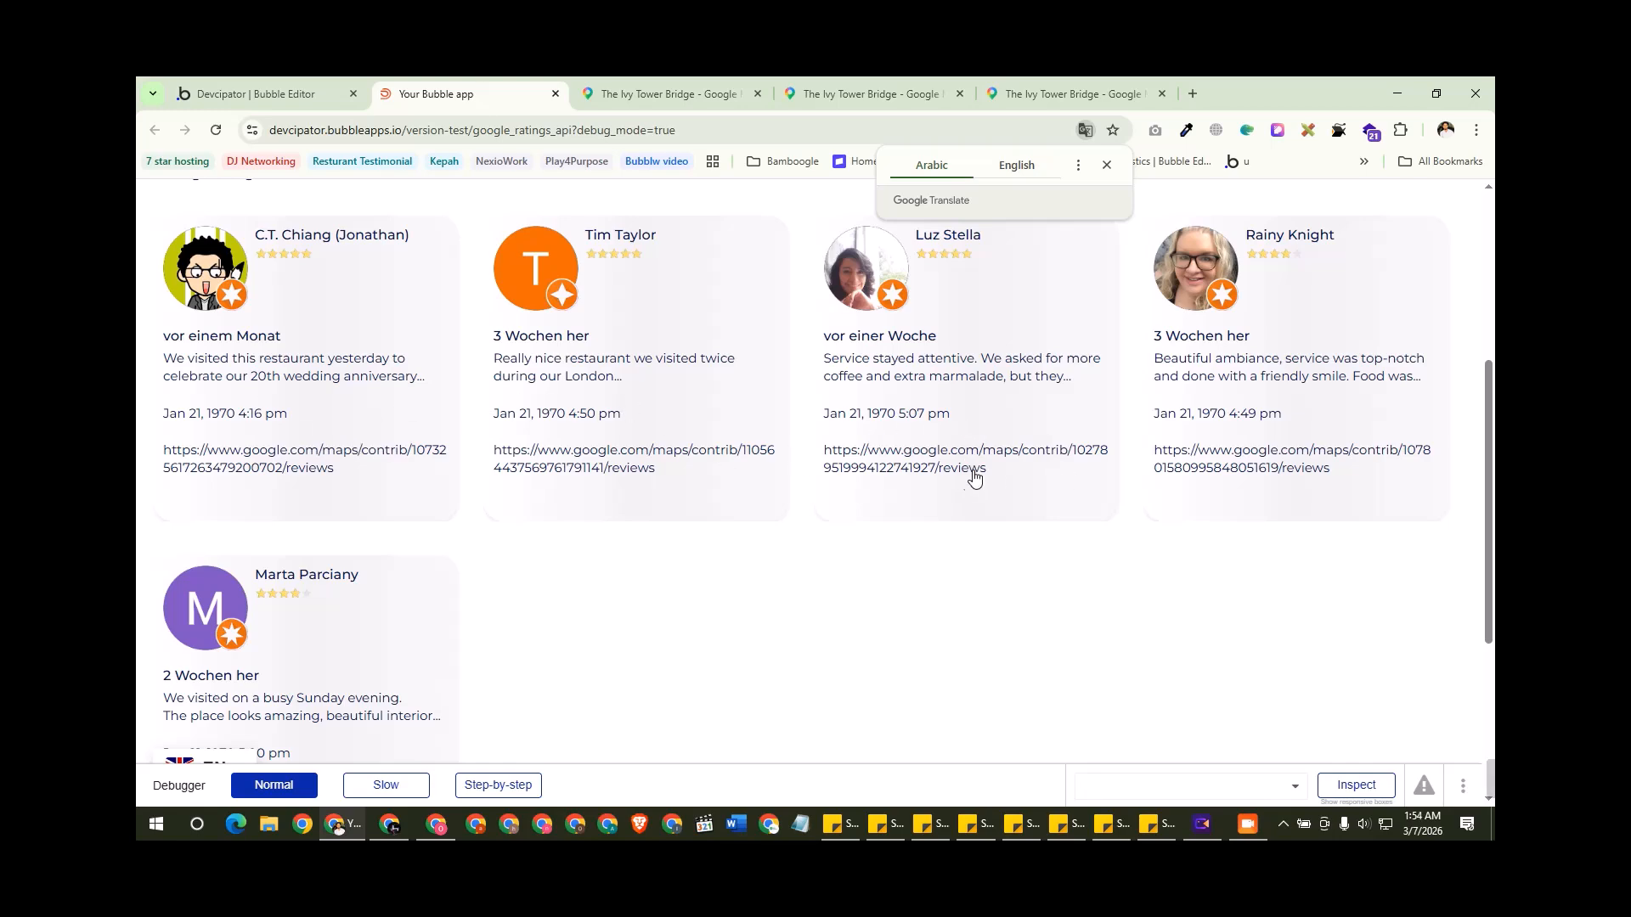
{"action": "scroll", "coordinate": [701, 520], "scroll_direction": "up", "scroll_amount": 2}
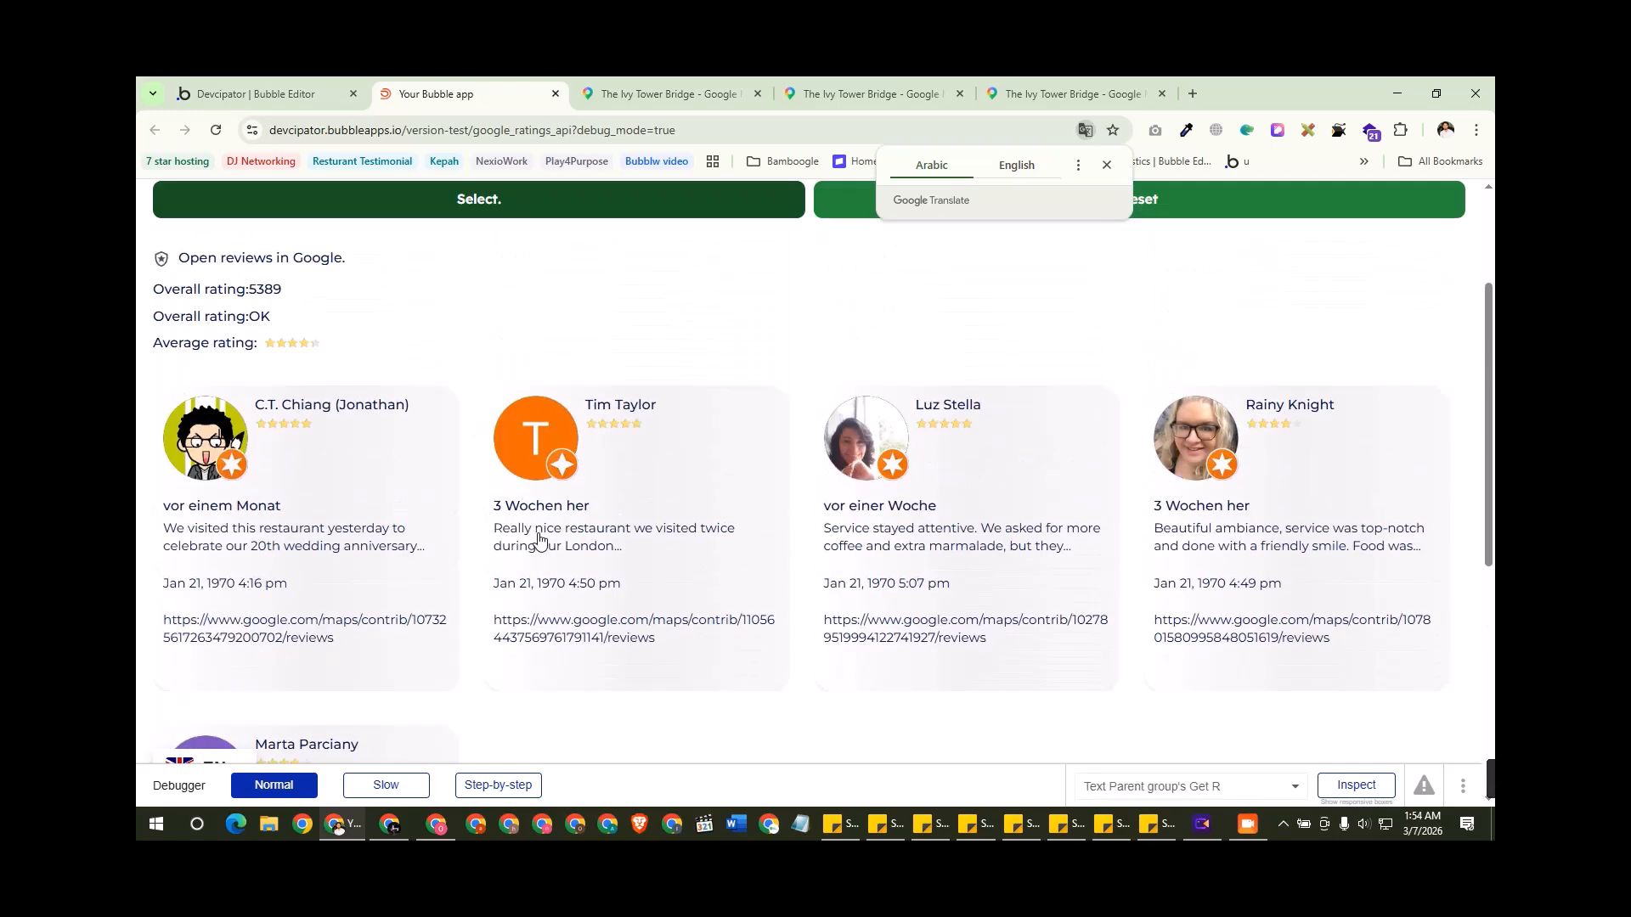
{"action": "scroll", "coordinate": [539, 543], "scroll_direction": "up", "scroll_amount": 2}
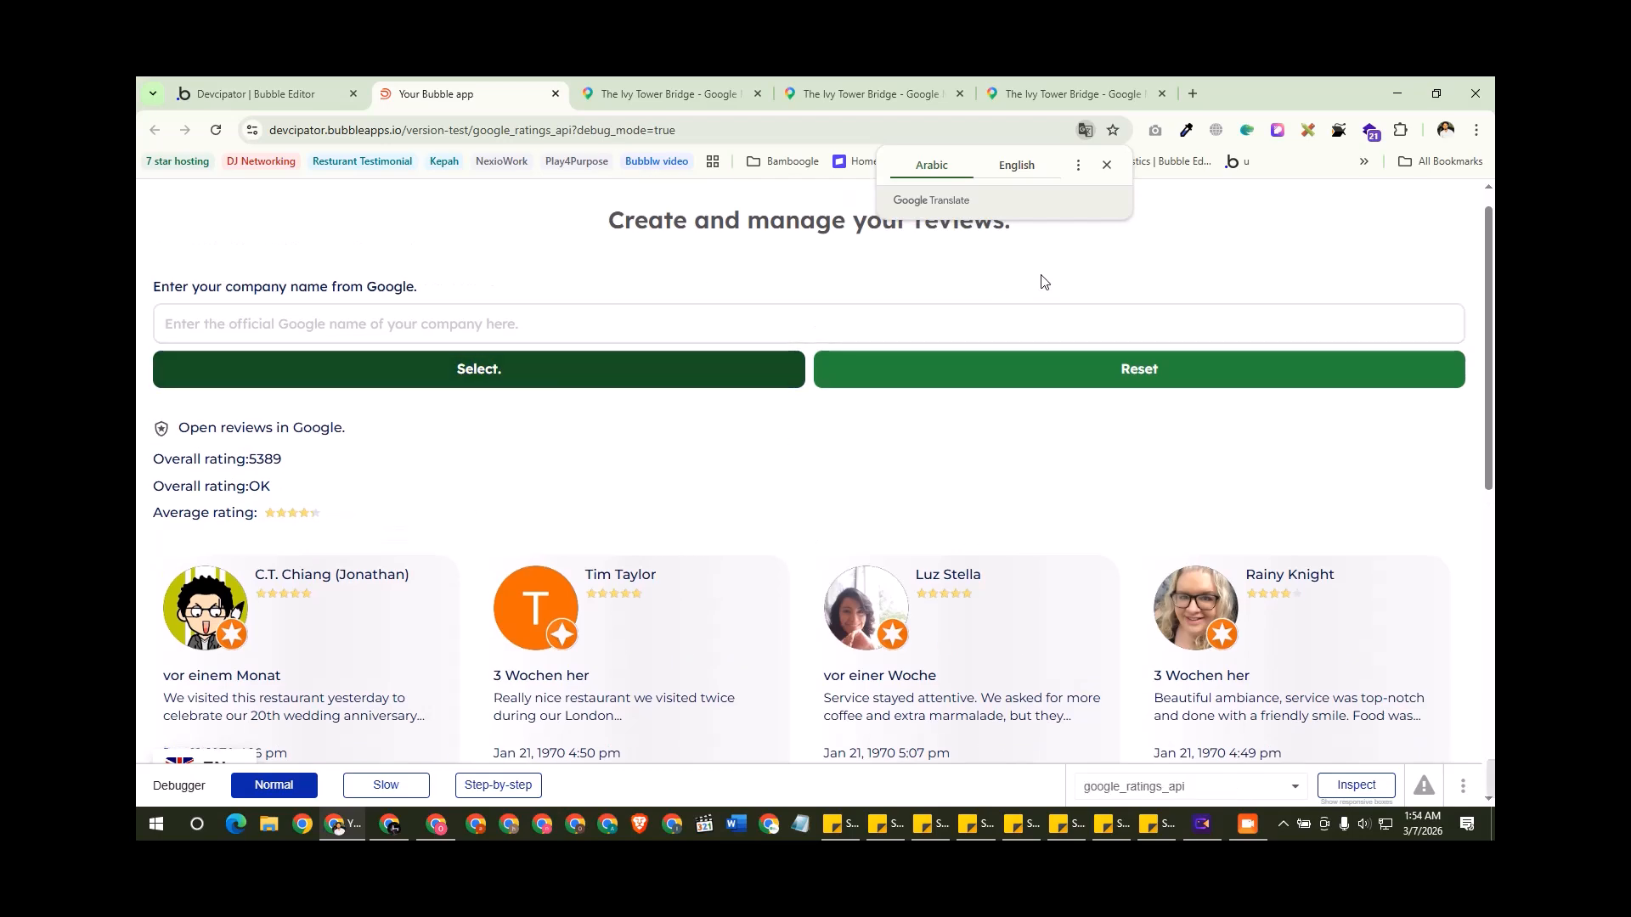
{"action": "left_click", "coordinate": [1108, 166]}
Step: Switch to The Ivy Tower Bridge's Google Maps listing and look back through it from the reviews to the place's overview header
{"action": "left_click", "coordinate": [645, 94]}
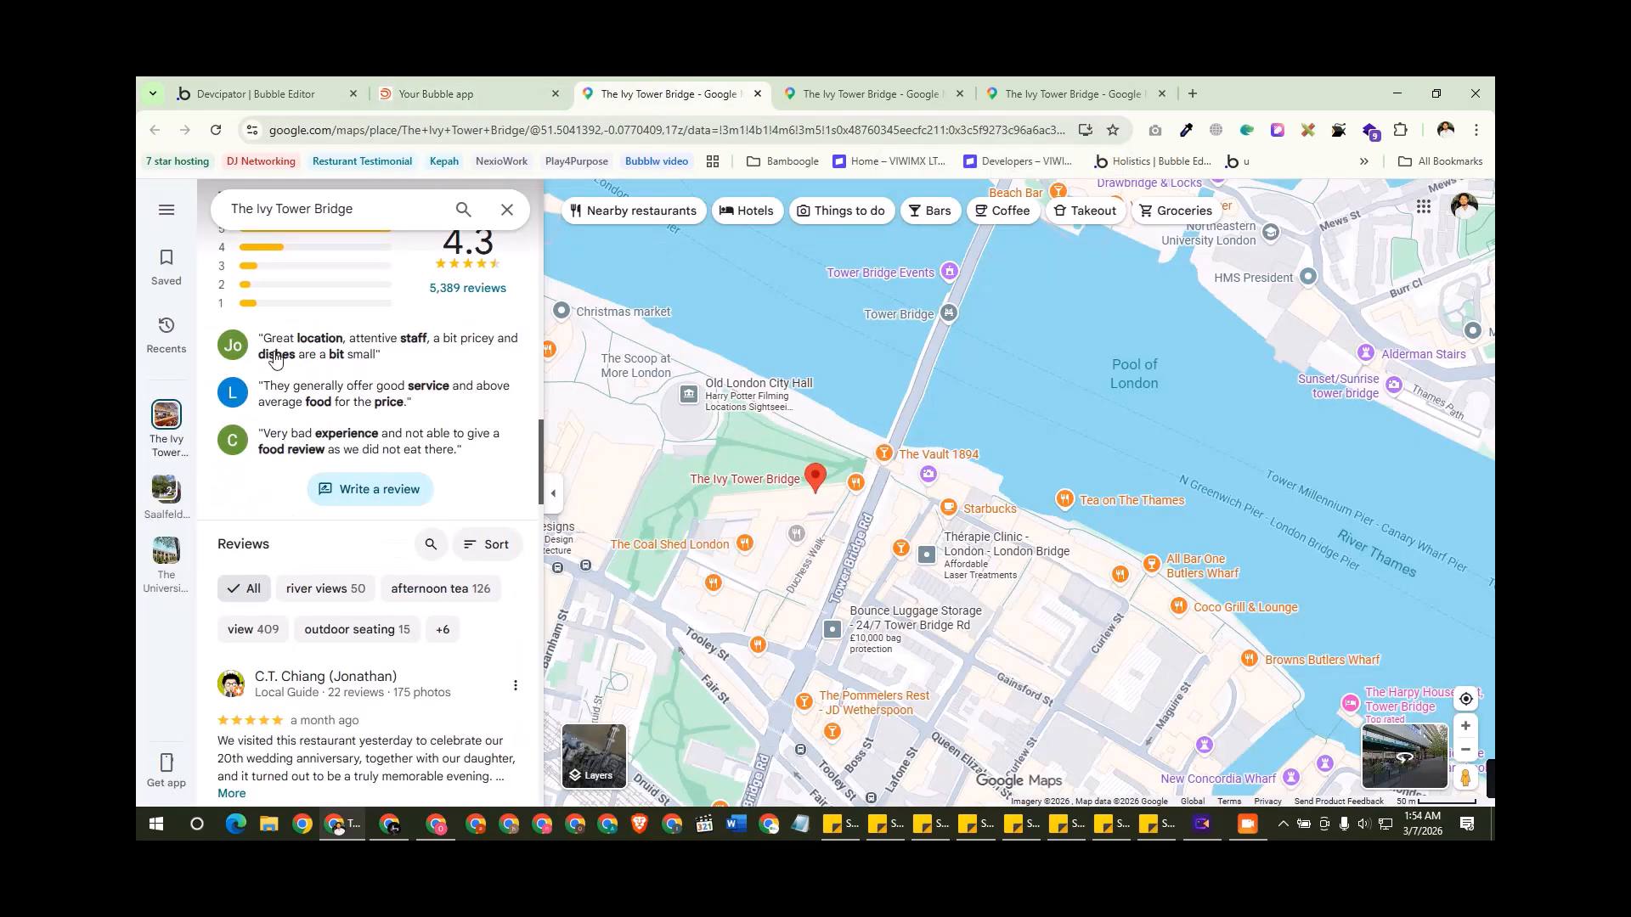
{"action": "scroll", "coordinate": [466, 498], "scroll_direction": "up", "scroll_amount": 6}
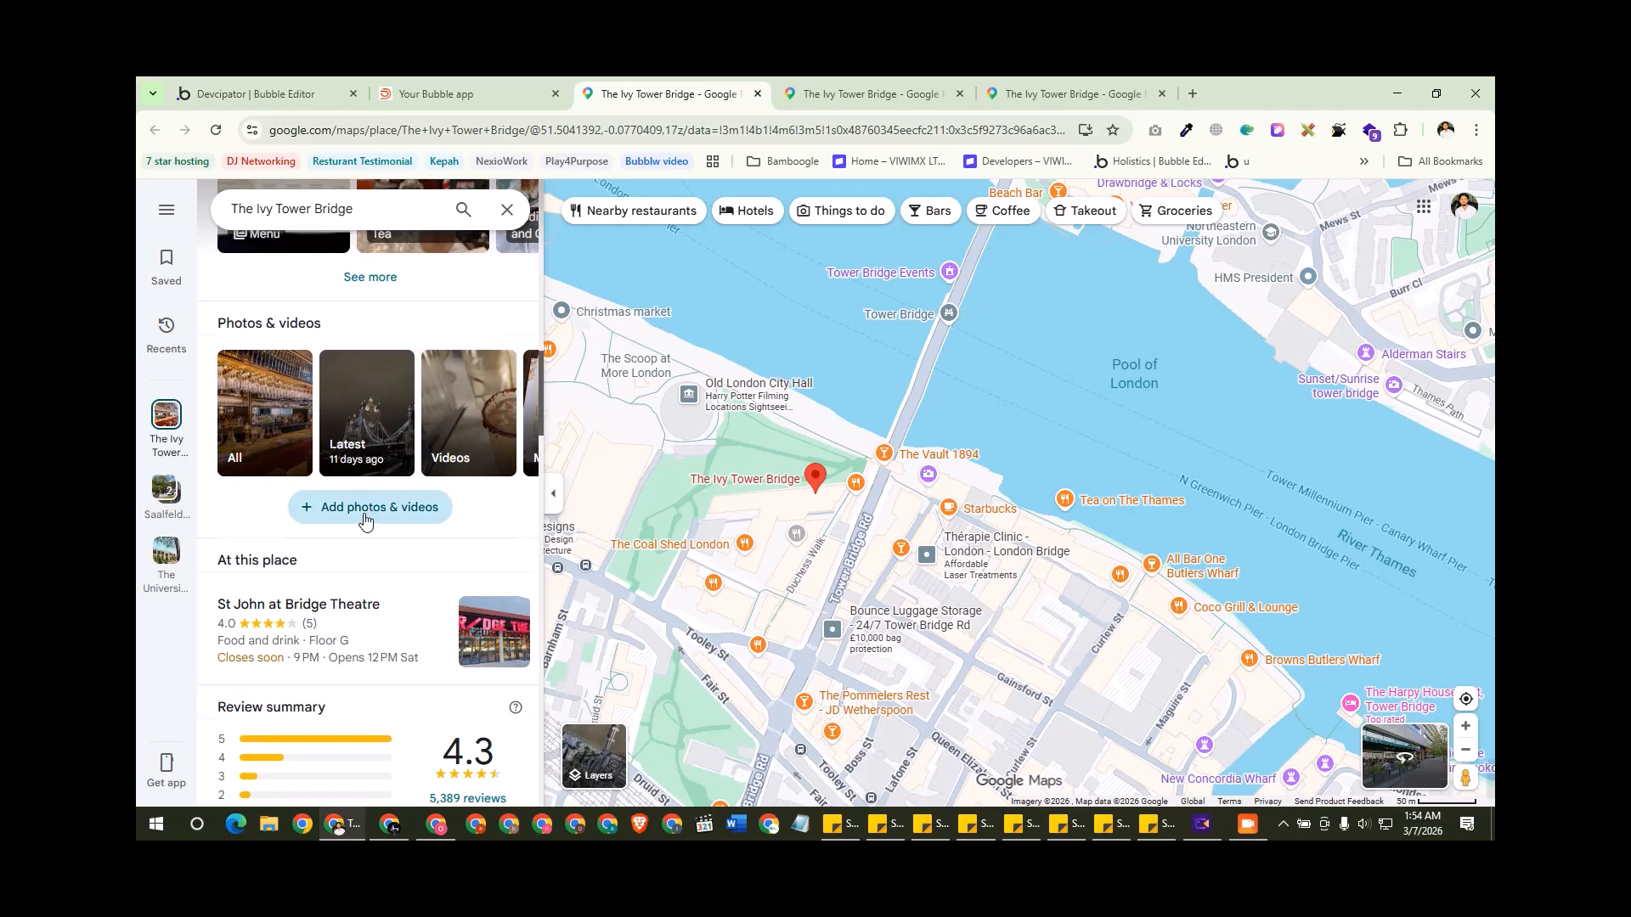
{"action": "scroll", "coordinate": [373, 510], "scroll_direction": "up", "scroll_amount": 3}
{"action": "scroll", "coordinate": [502, 425], "scroll_direction": "up", "scroll_amount": 8}
{"action": "scroll", "coordinate": [504, 428], "scroll_direction": "up", "scroll_amount": 2}
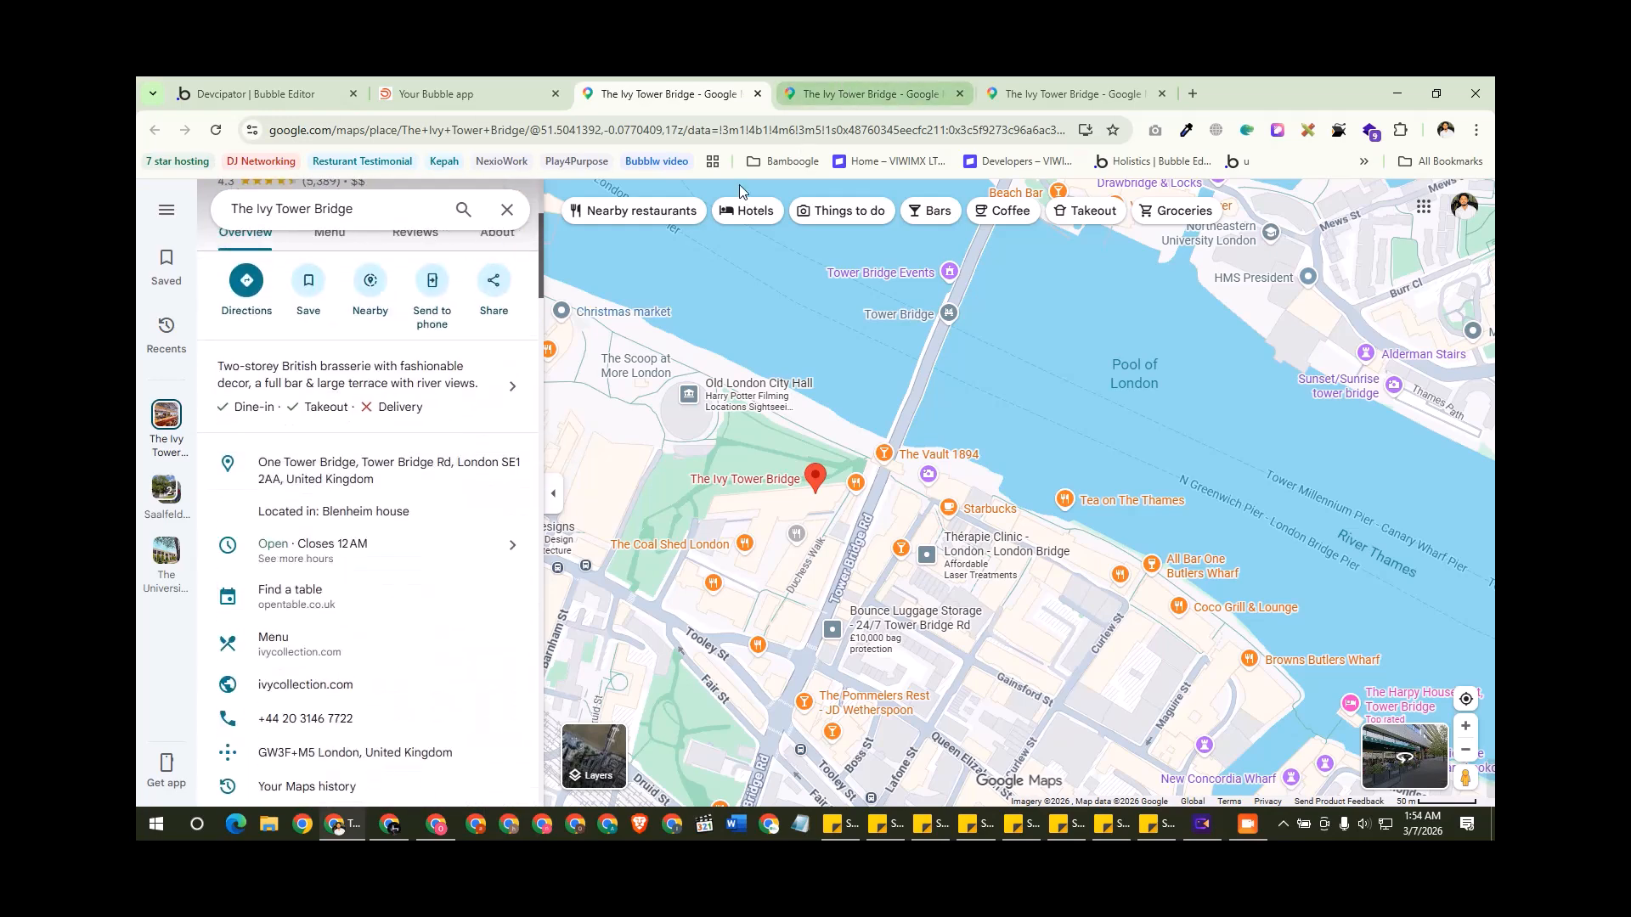
{"action": "scroll", "coordinate": [505, 463], "scroll_direction": "up", "scroll_amount": 4}
{"action": "scroll", "coordinate": [323, 391], "scroll_direction": "up", "scroll_amount": 2}
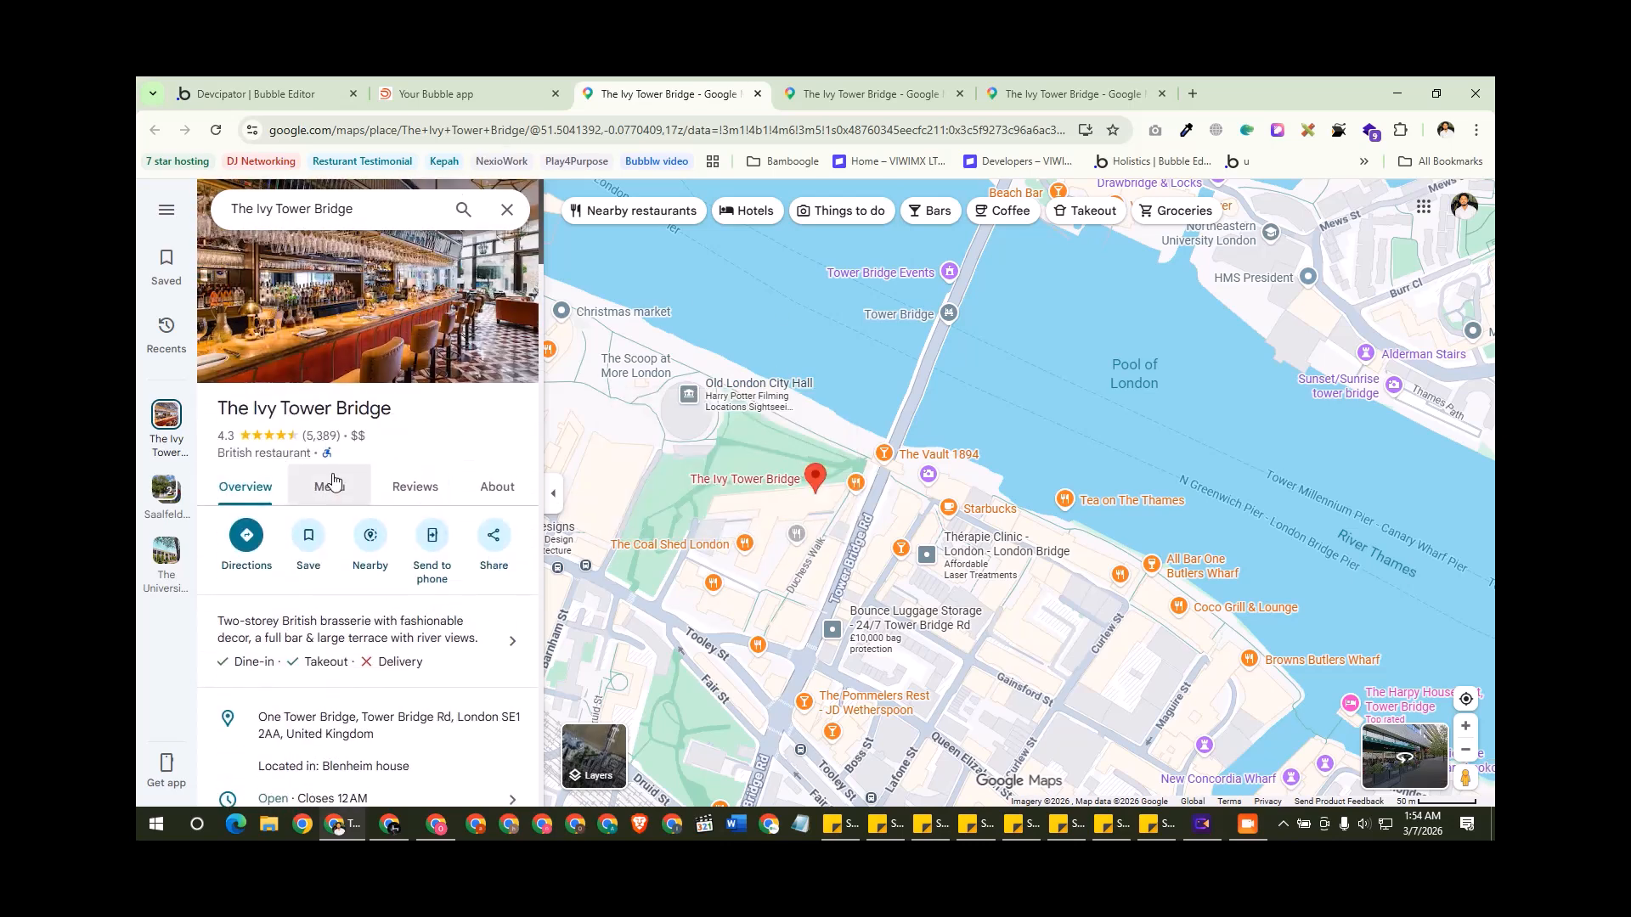
Step: Return to the Bubble editor and inspect the data source of the reviews repeating group
{"action": "left_click", "coordinate": [235, 85]}
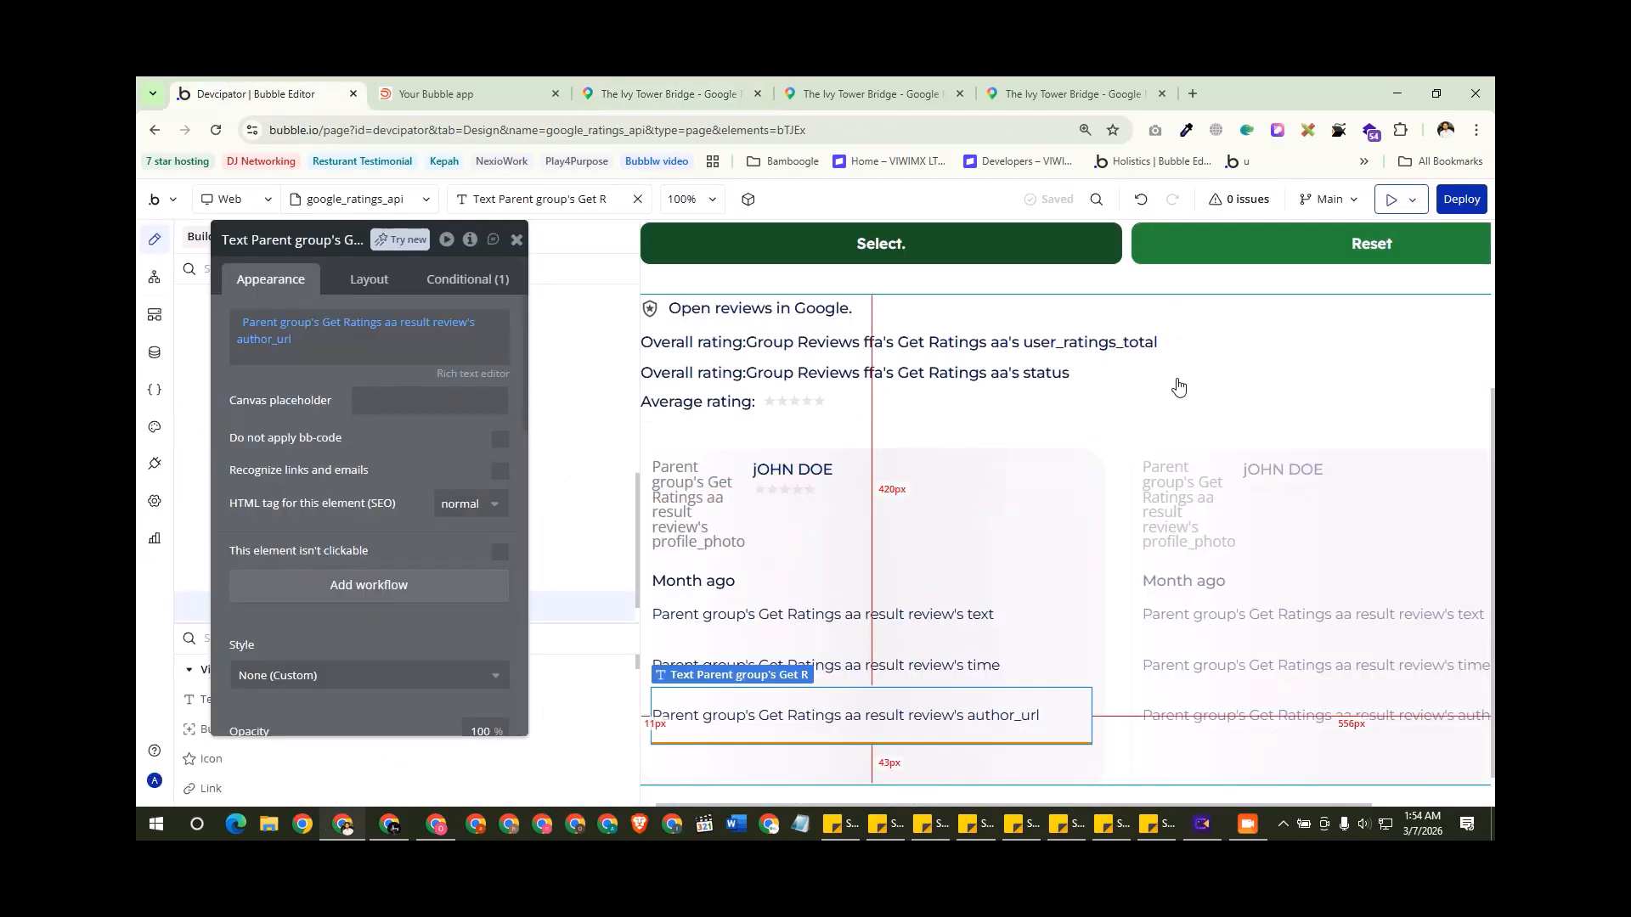
{"action": "left_click", "coordinate": [1115, 451]}
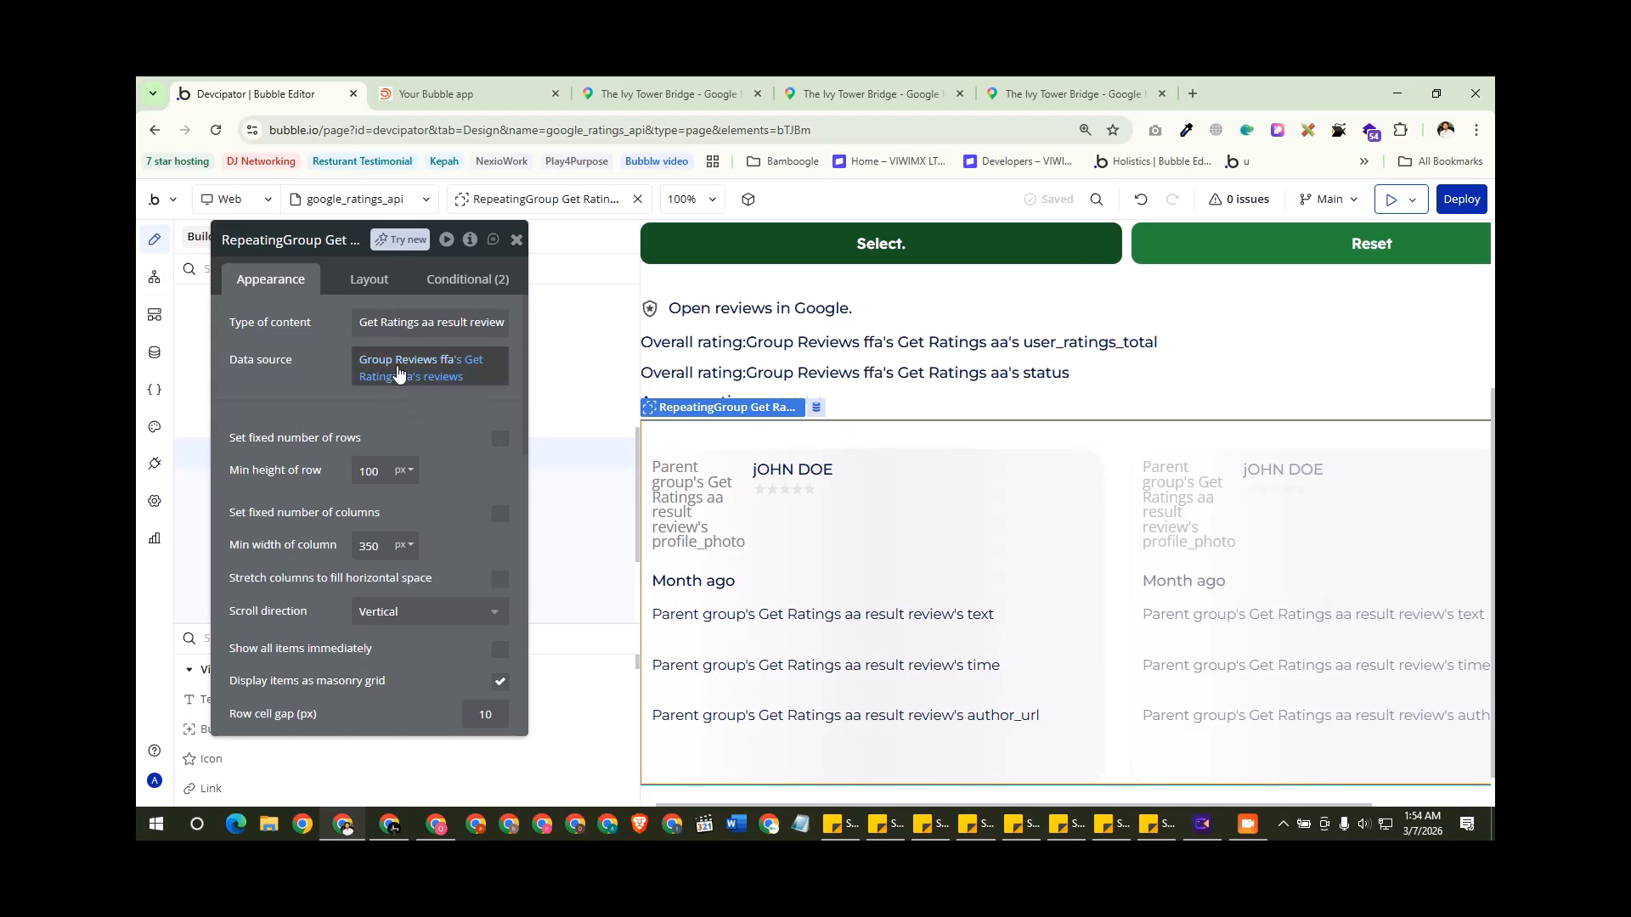
{"action": "left_click", "coordinate": [389, 371]}
{"action": "left_click", "coordinate": [396, 376]}
{"action": "left_click", "coordinate": [380, 381]}
Step: Select Group Reviews ffa and inspect its Places API - Get Ratings aa data source and the place_id parameter
{"action": "left_click_drag", "start_coordinate": [313, 370], "coordinate": [648, 597]}
{"action": "scroll", "coordinate": [361, 468], "scroll_direction": "up", "scroll_amount": 3}
{"action": "left_click", "coordinate": [284, 412]}
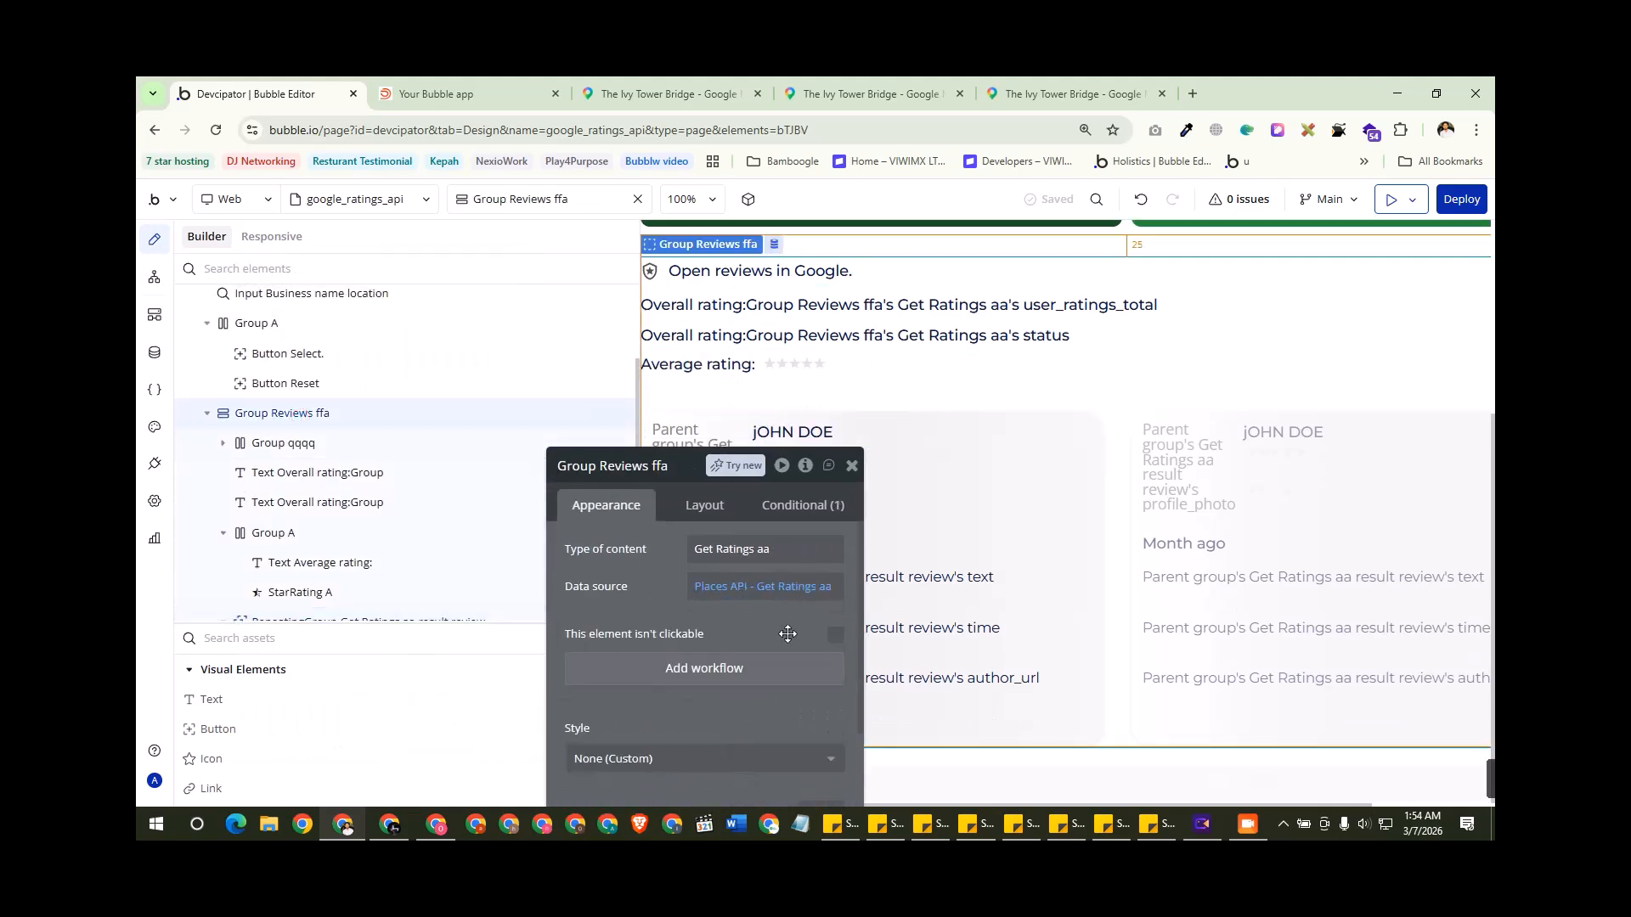
{"action": "left_click", "coordinate": [738, 597]}
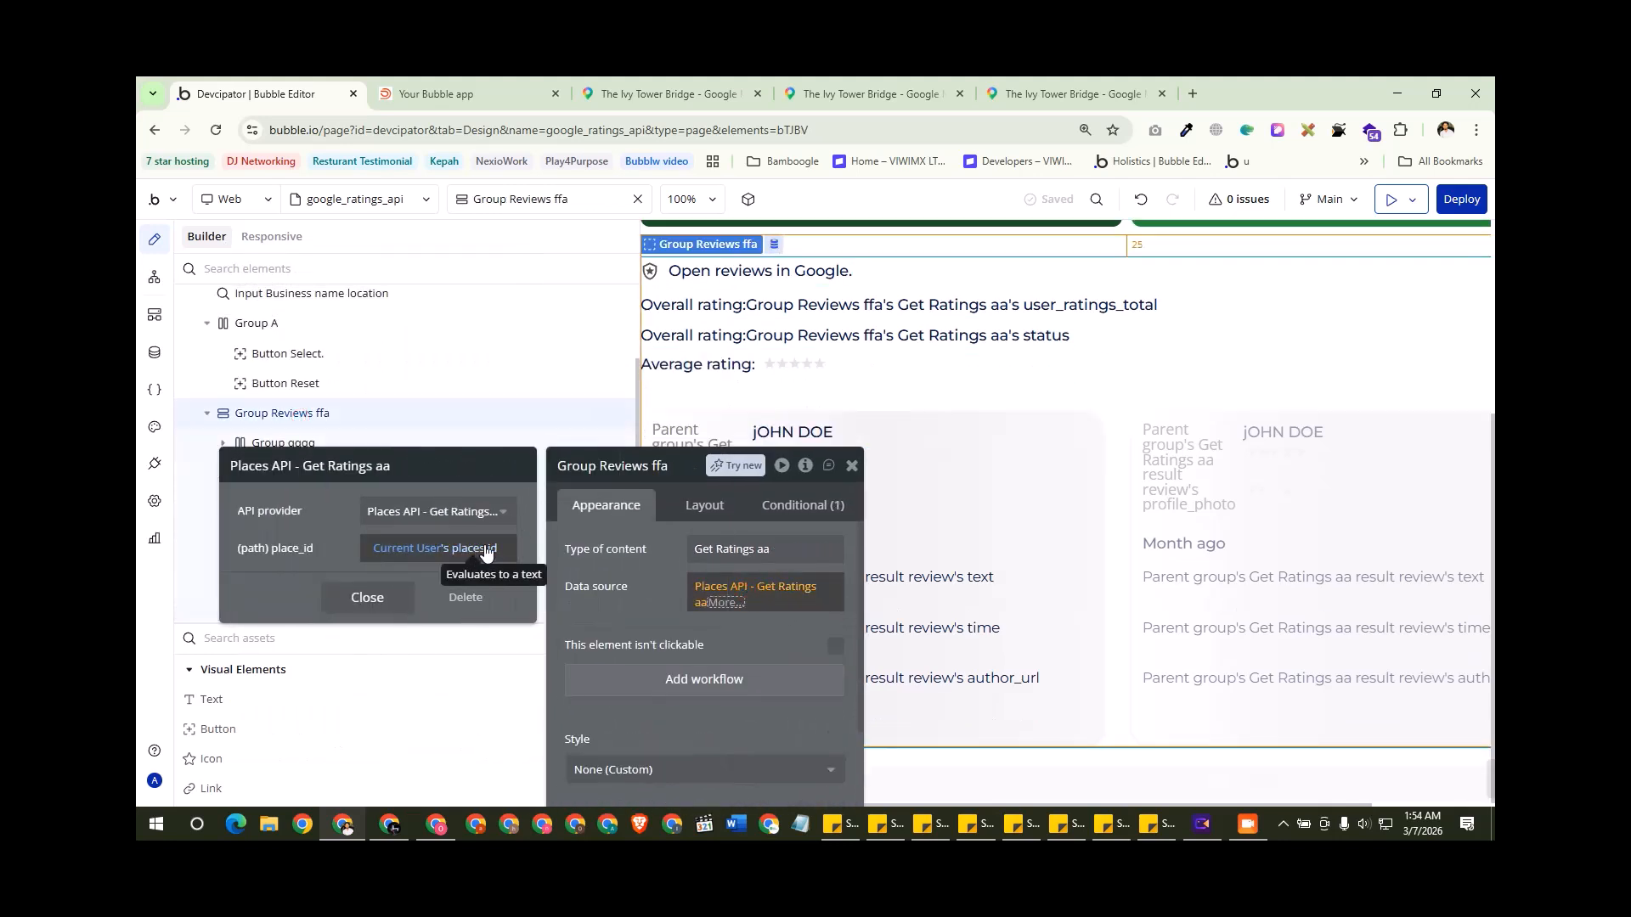
{"action": "left_click", "coordinate": [668, 610]}
{"action": "left_click_drag", "start_coordinate": [670, 595], "coordinate": [565, 468]}
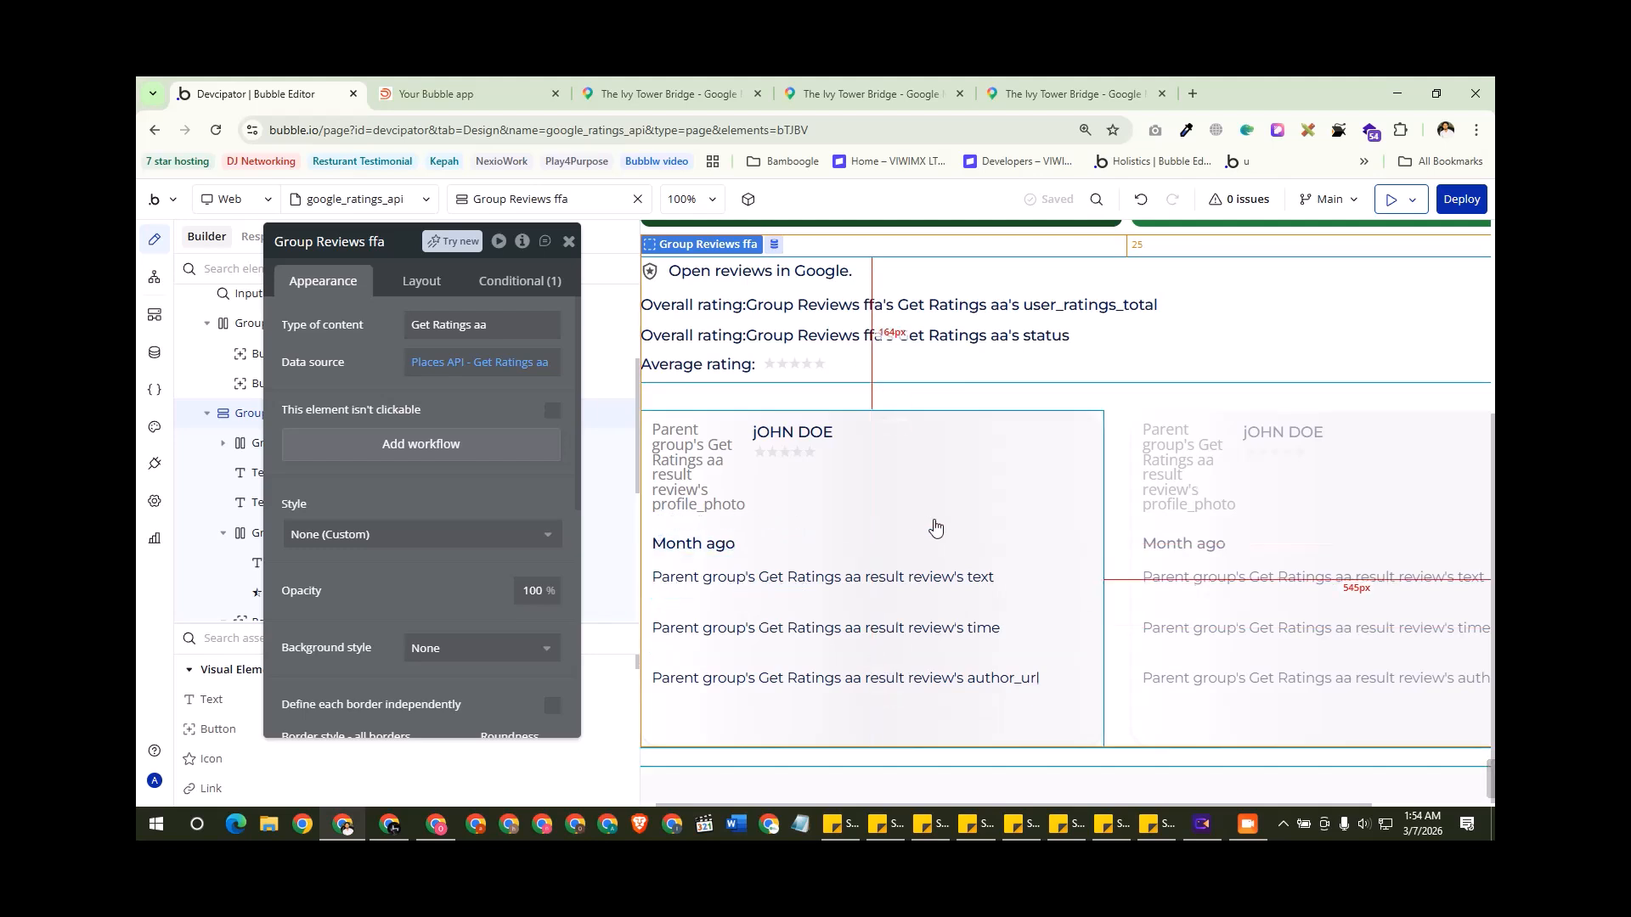
{"action": "scroll", "coordinate": [935, 525], "scroll_direction": "up", "scroll_amount": 2}
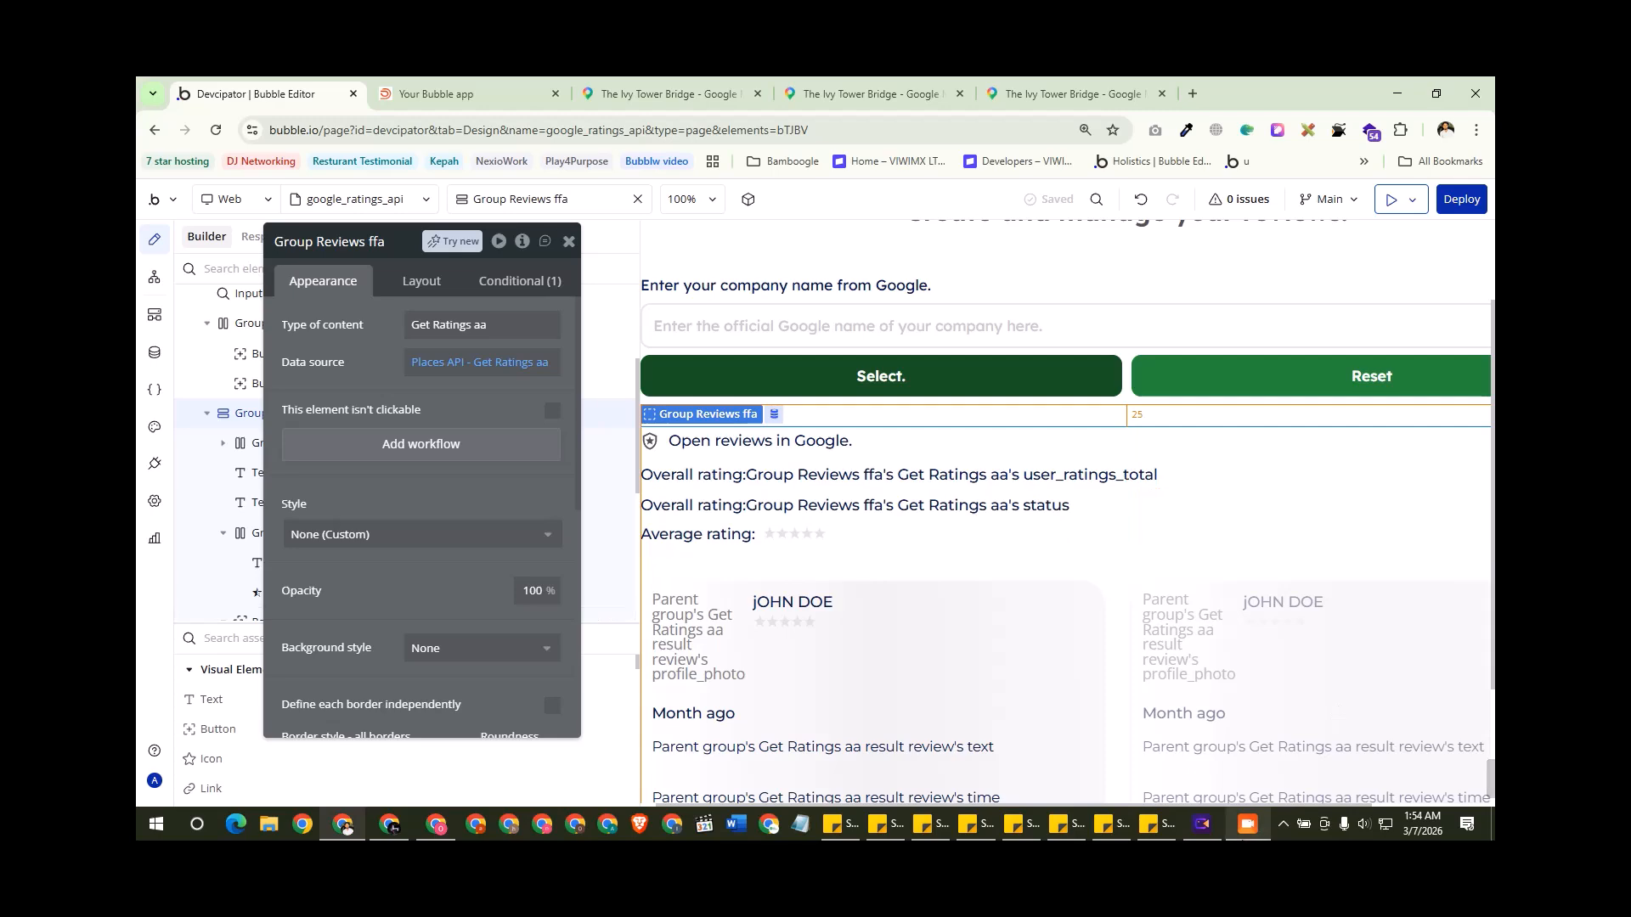
{"action": "left_click", "coordinate": [1245, 831]}
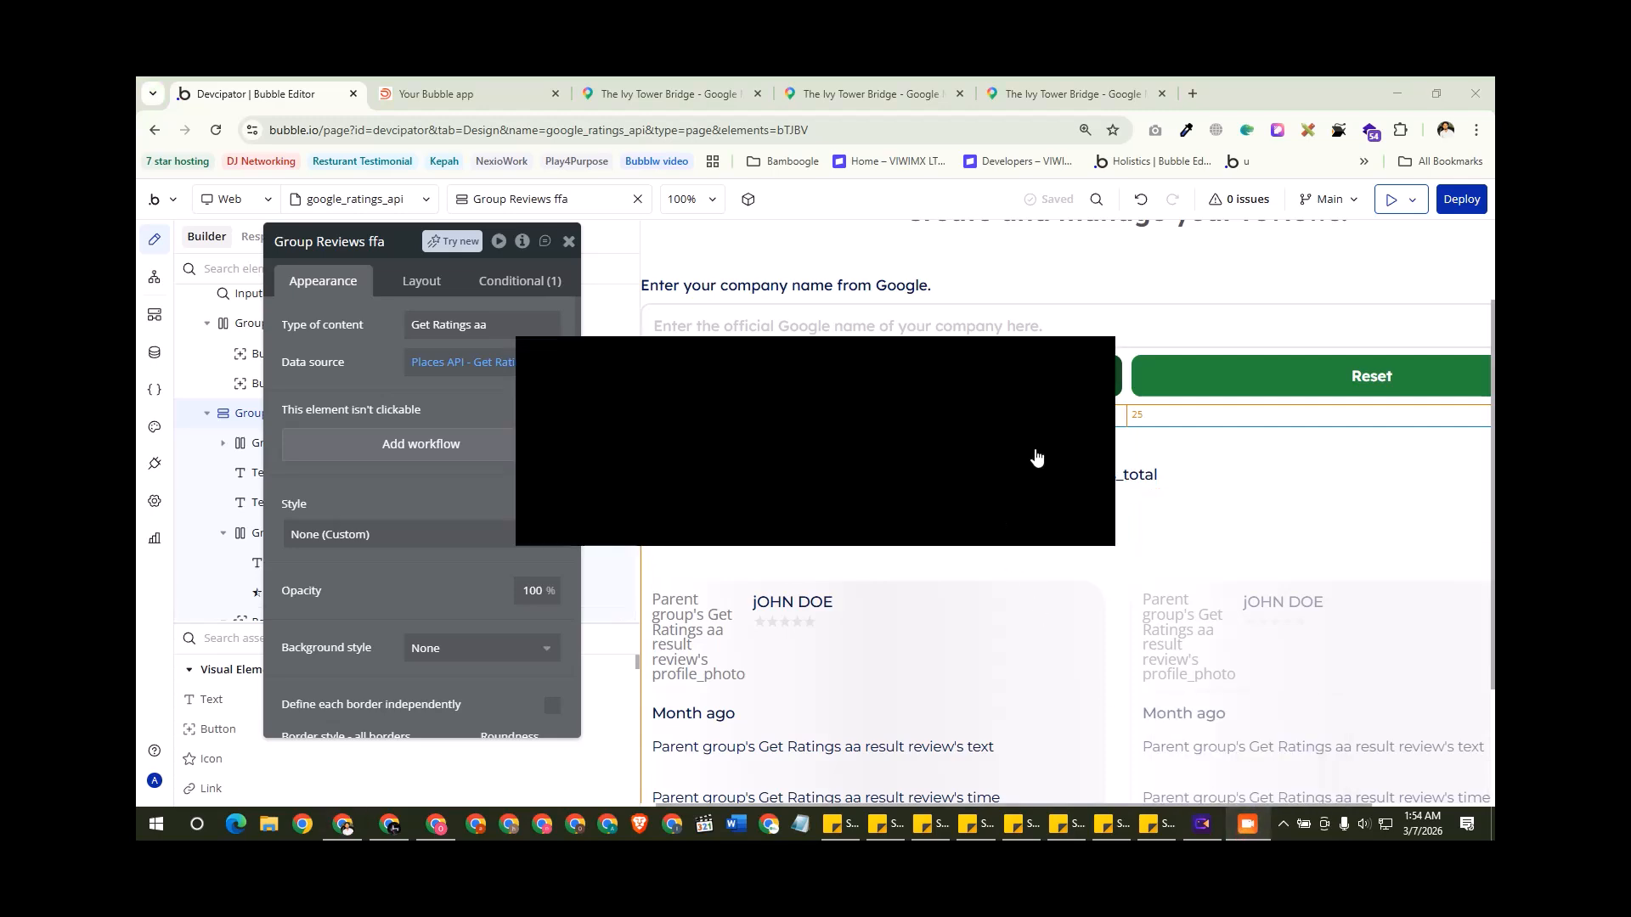